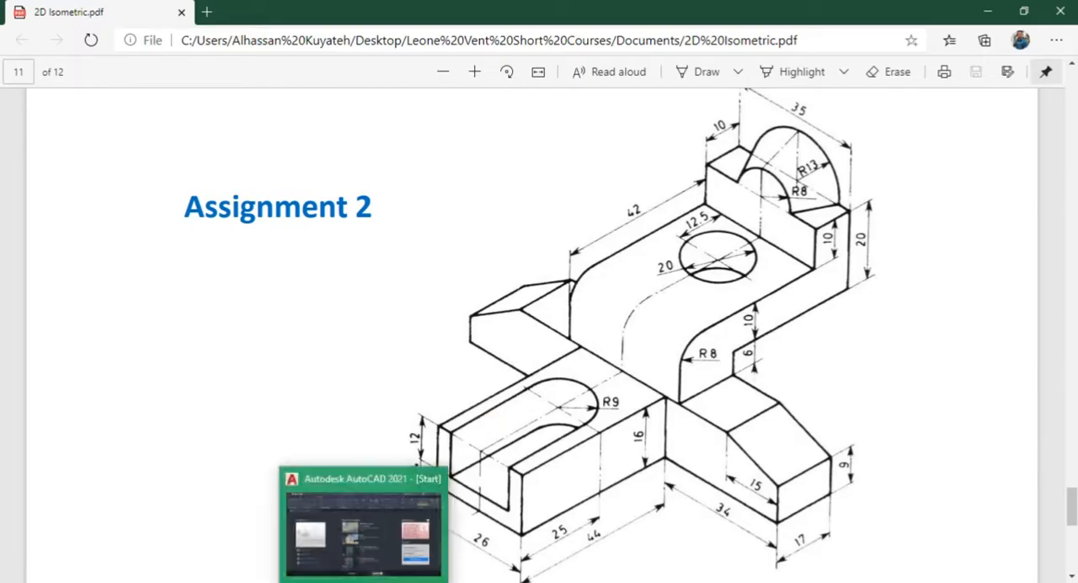
Step: Switch to AutoCAD, start a new drawing, and bring up the basic drawing and modelling tools
{"action": "left_click", "coordinate": [363, 530]}
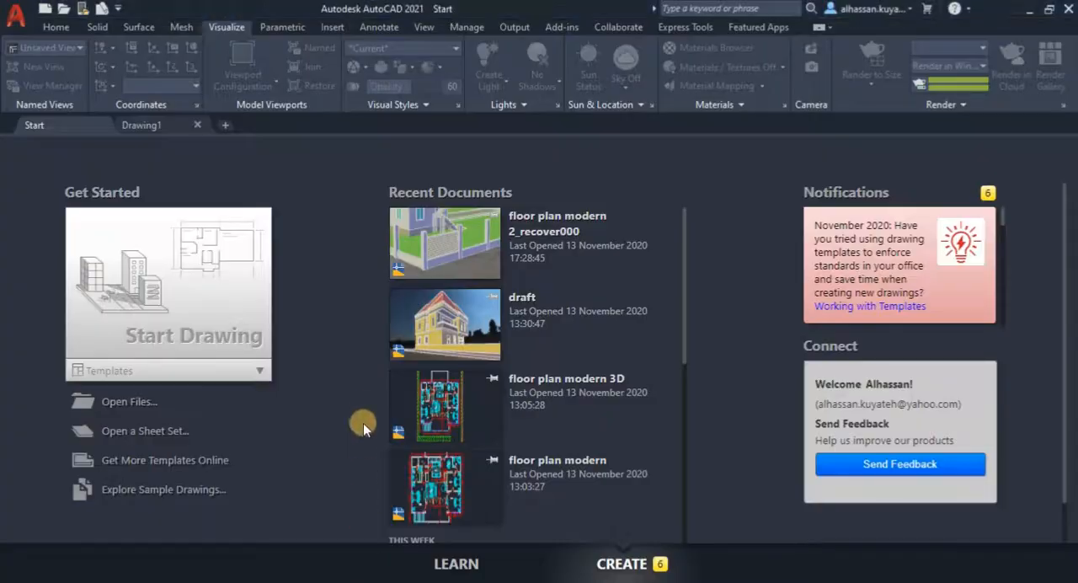
{"action": "left_click", "coordinate": [173, 263]}
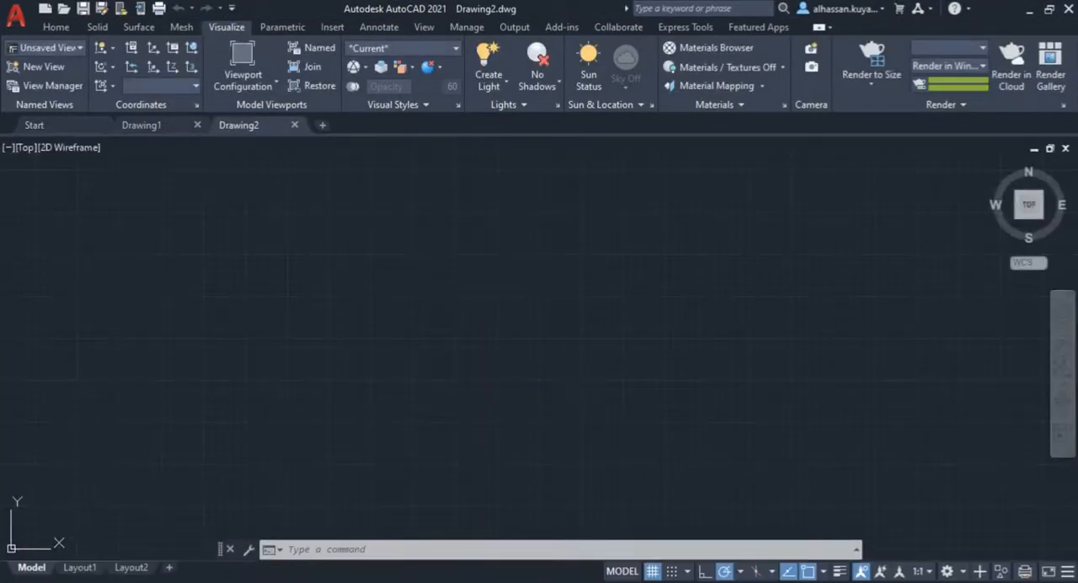
{"action": "left_click", "coordinate": [40, 26]}
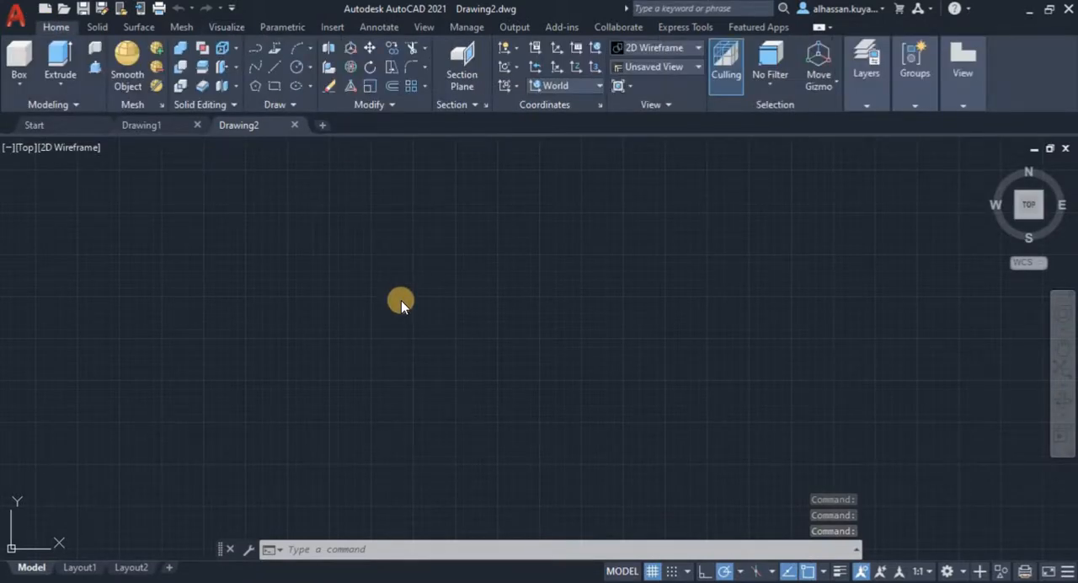
Step: Configure the drawing units to decimal length with 0.0 precision and millimetres as the insertion scale
{"action": "type", "text": "uni"}
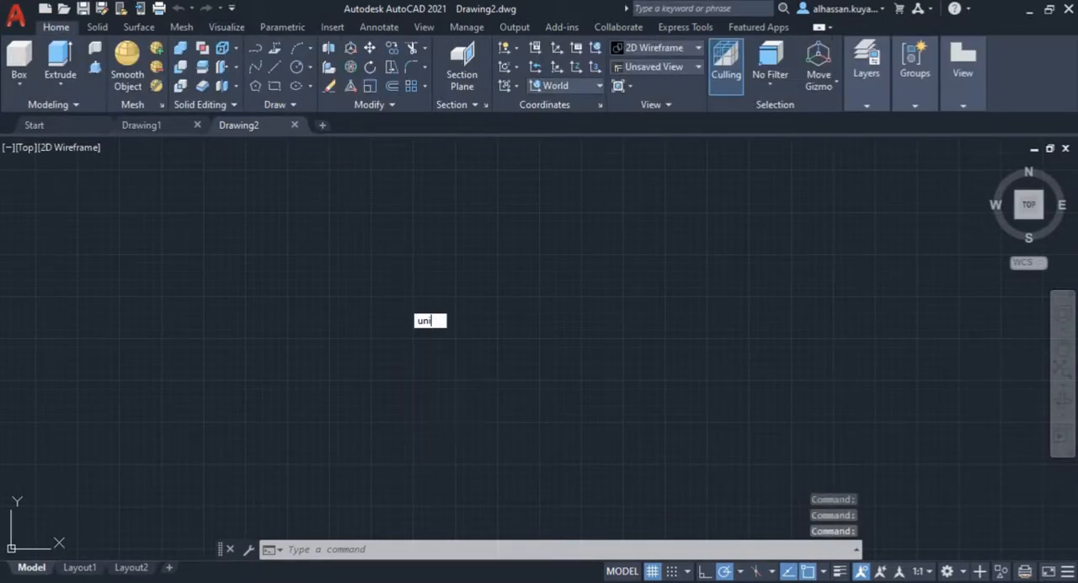
{"action": "left_click", "coordinate": [459, 349]}
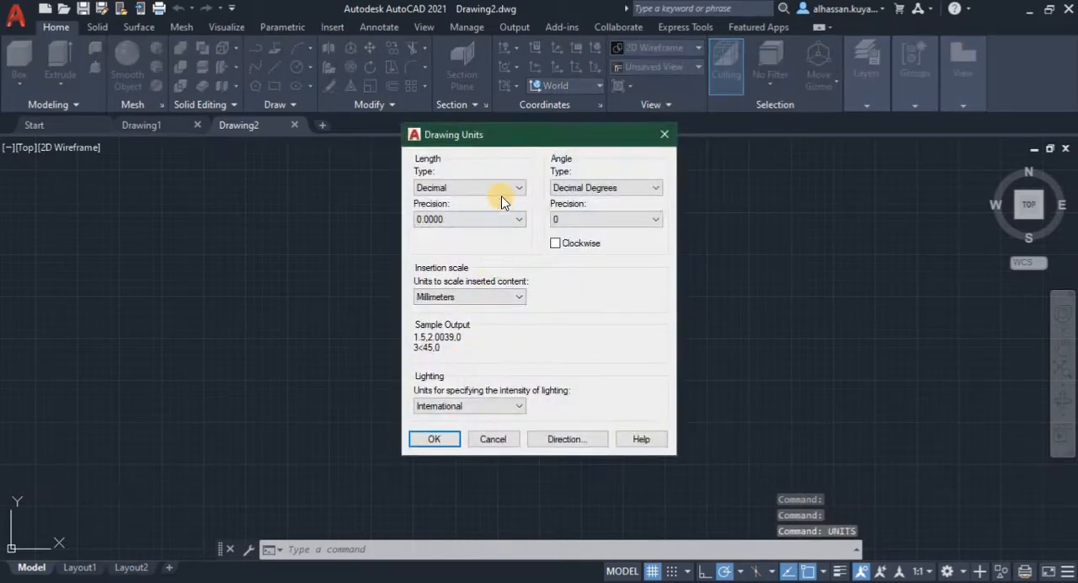
{"action": "left_click", "coordinate": [502, 193]}
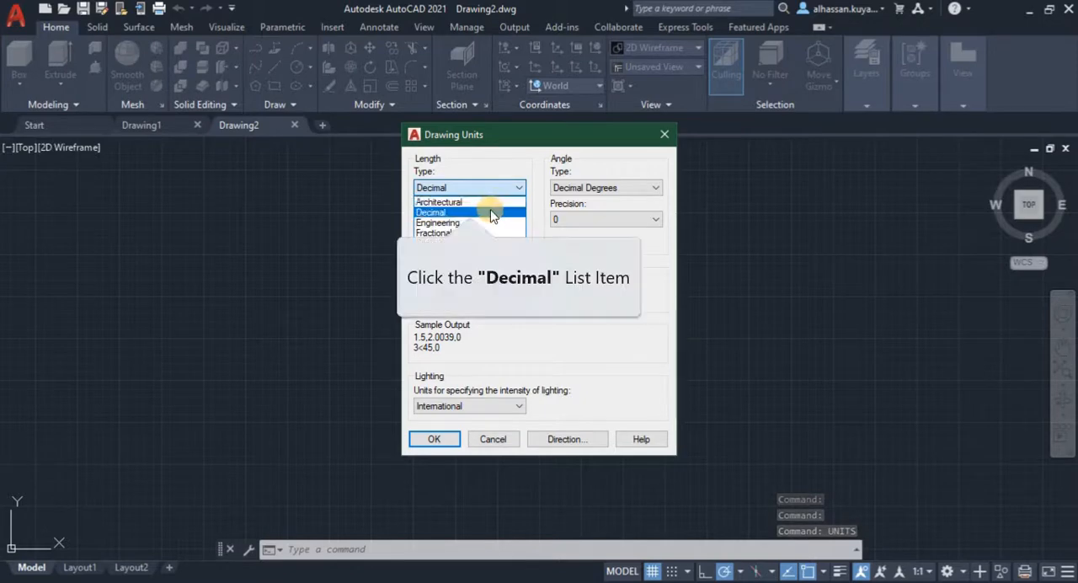
{"action": "left_click", "coordinate": [493, 214]}
{"action": "left_click", "coordinate": [481, 218]}
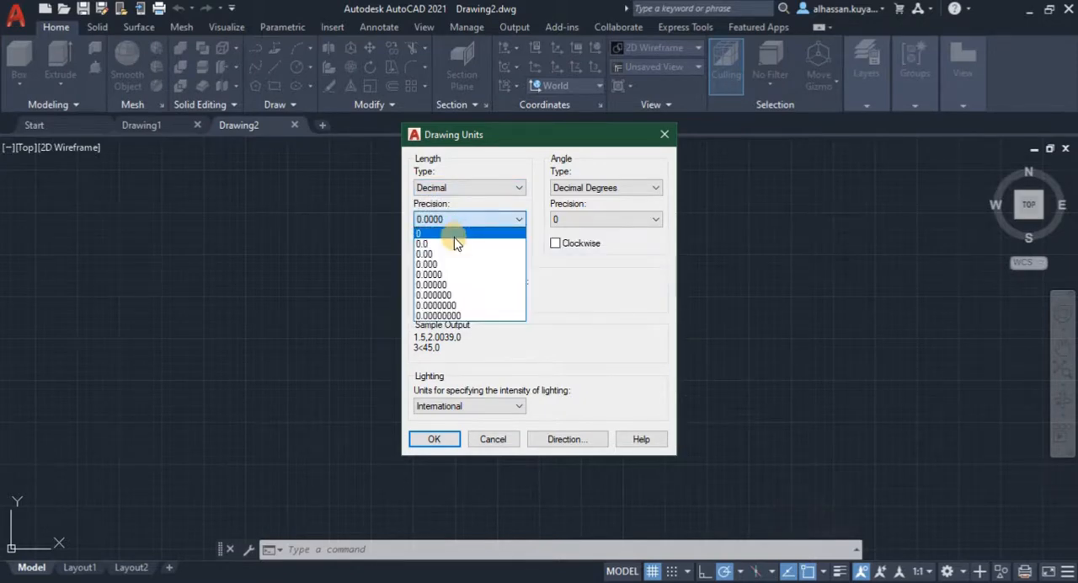
{"action": "left_click", "coordinate": [455, 244]}
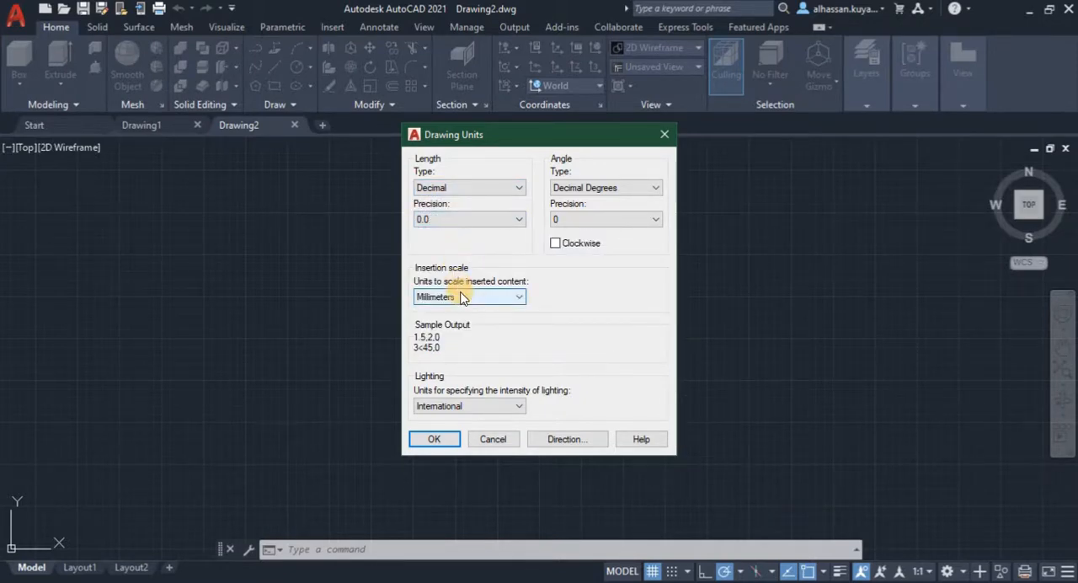
{"action": "double_click", "coordinate": [461, 297]}
{"action": "left_click", "coordinate": [437, 439]}
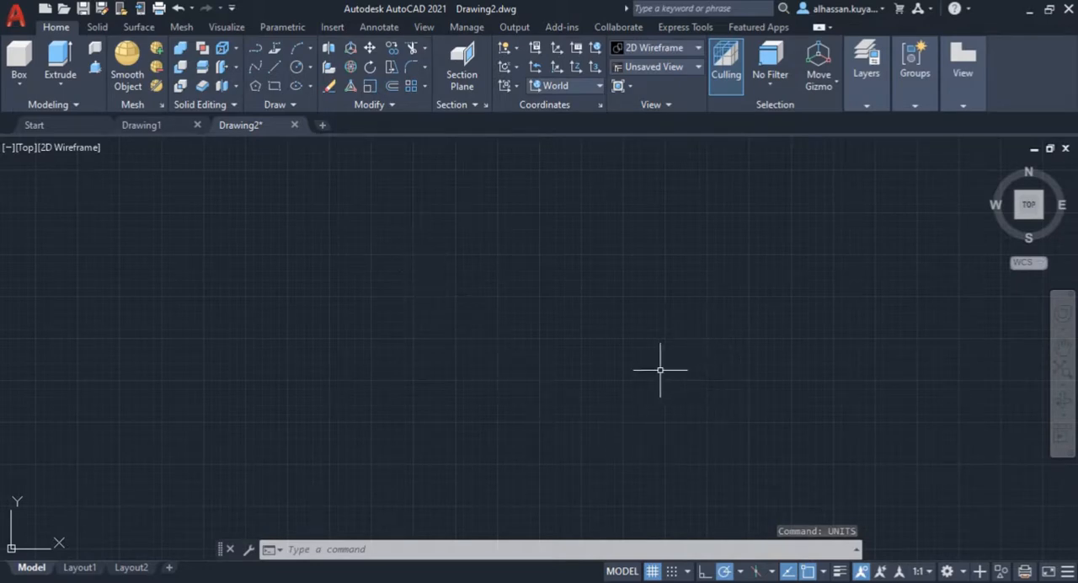
Step: Enable isometric drafting on the top isoplane and set polar tracking to 30-degree increments
{"action": "left_click", "coordinate": [757, 572]}
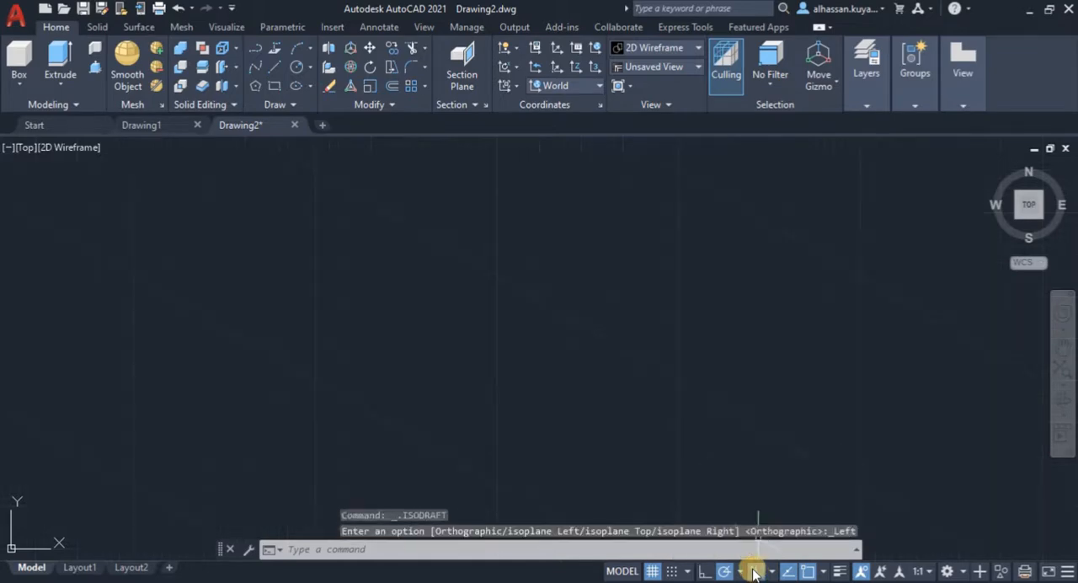
{"action": "left_click", "coordinate": [771, 572]}
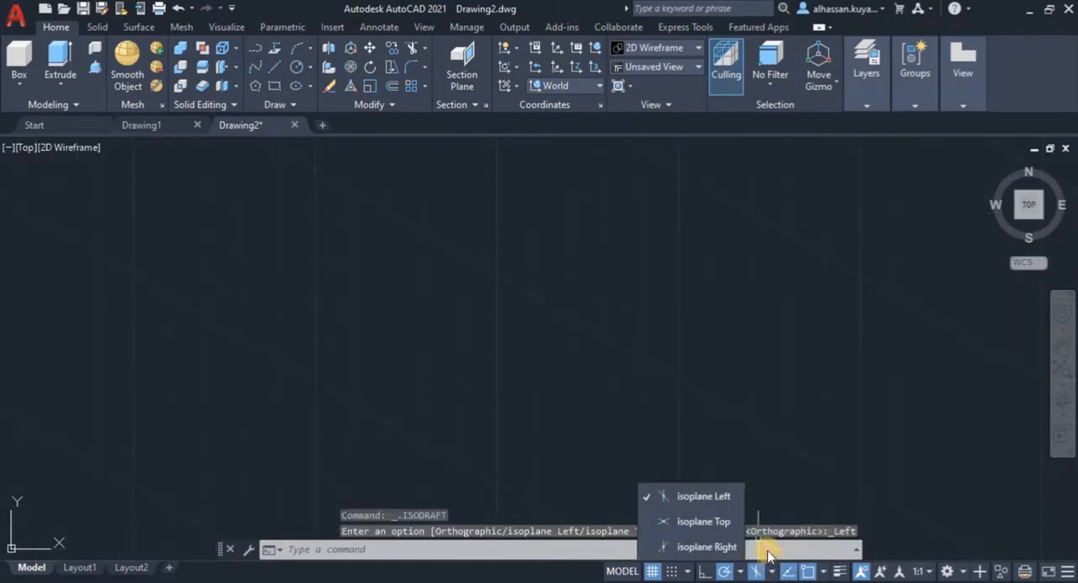
{"action": "left_click", "coordinate": [706, 520]}
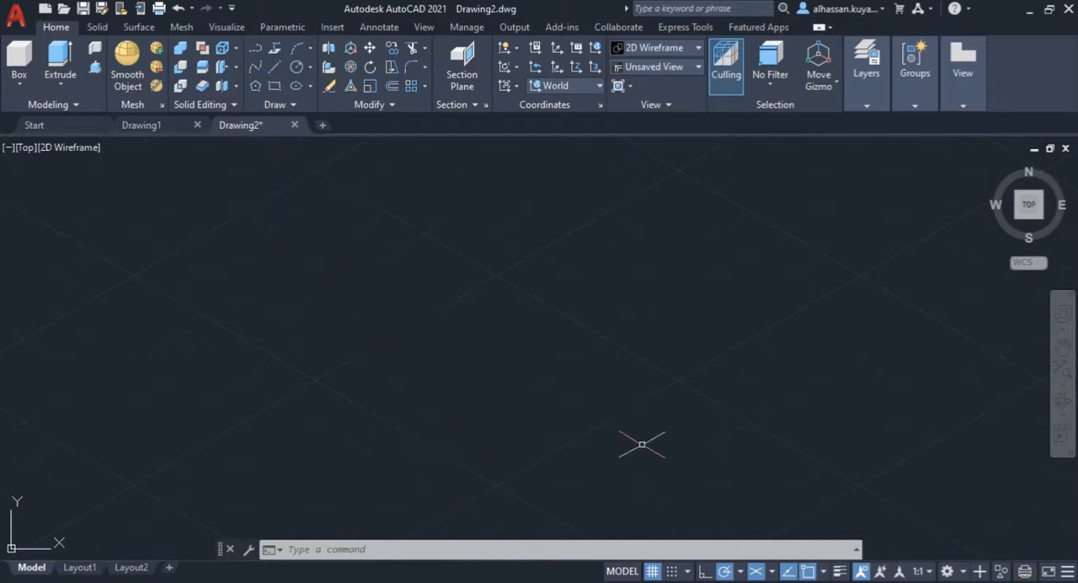
{"action": "left_click", "coordinate": [741, 573]}
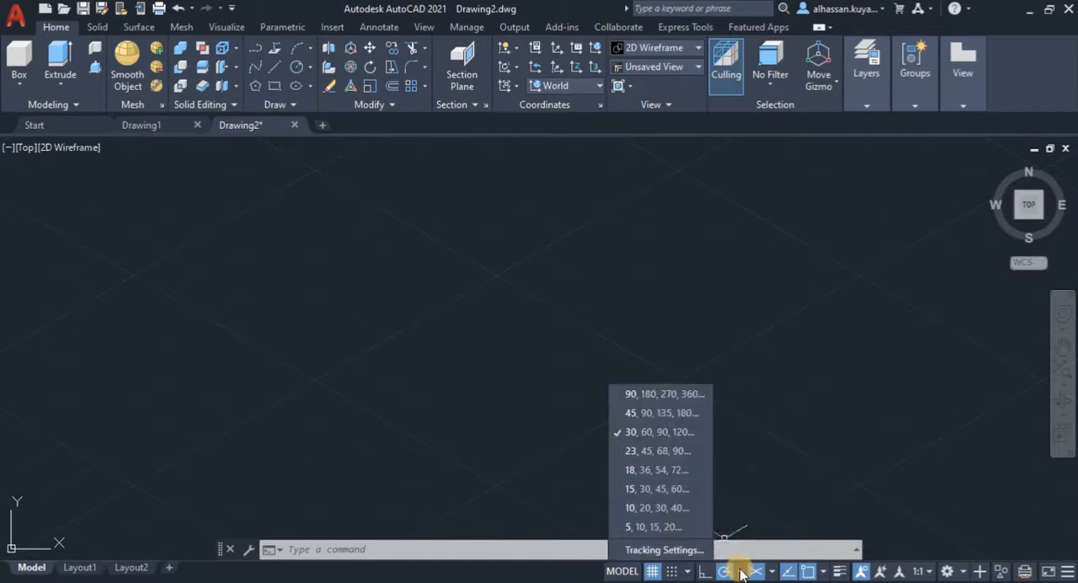
{"action": "left_click", "coordinate": [628, 434]}
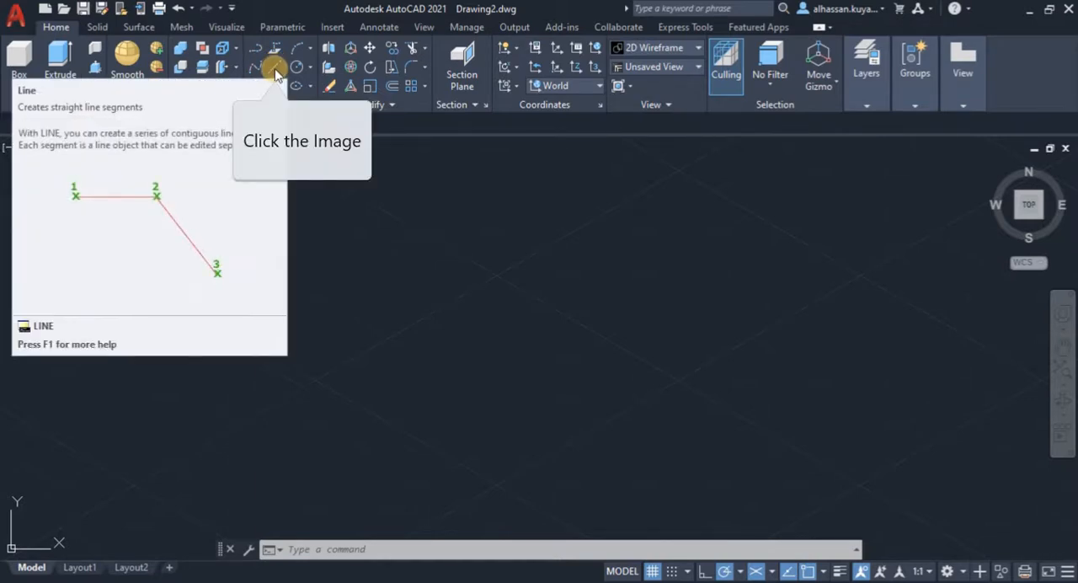
Step: Switch the workspace to Drafting & Annotation, leaving any running line command
{"action": "left_click", "coordinate": [275, 71]}
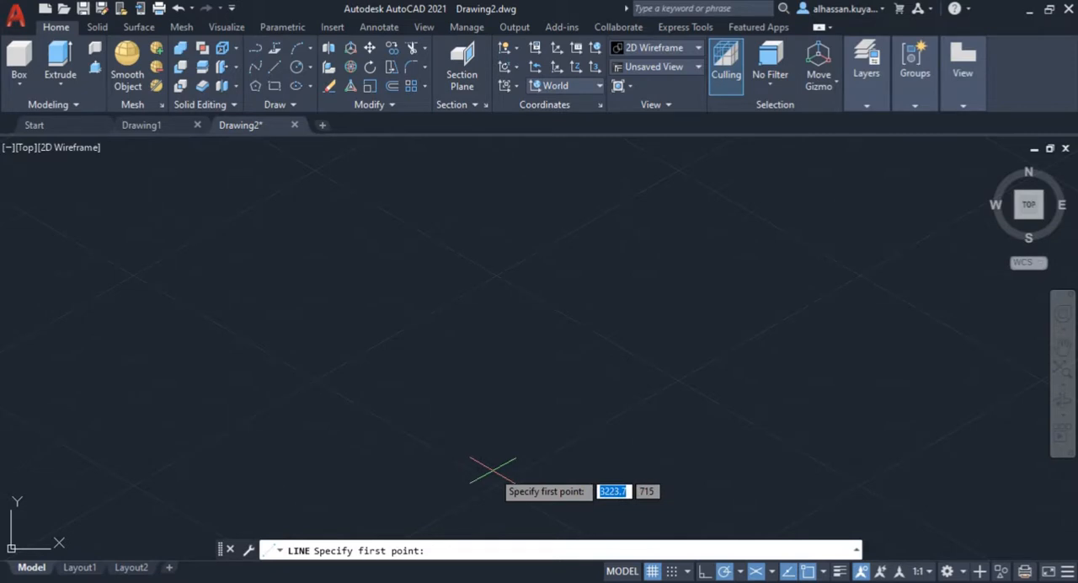
{"action": "key", "text": "Escape"}
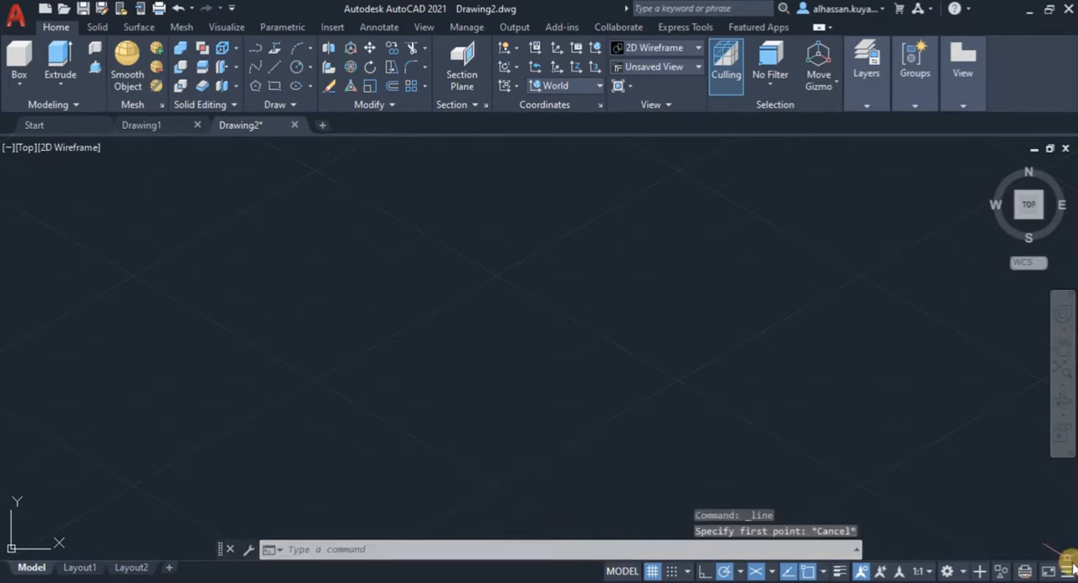
{"action": "left_click", "coordinate": [952, 571]}
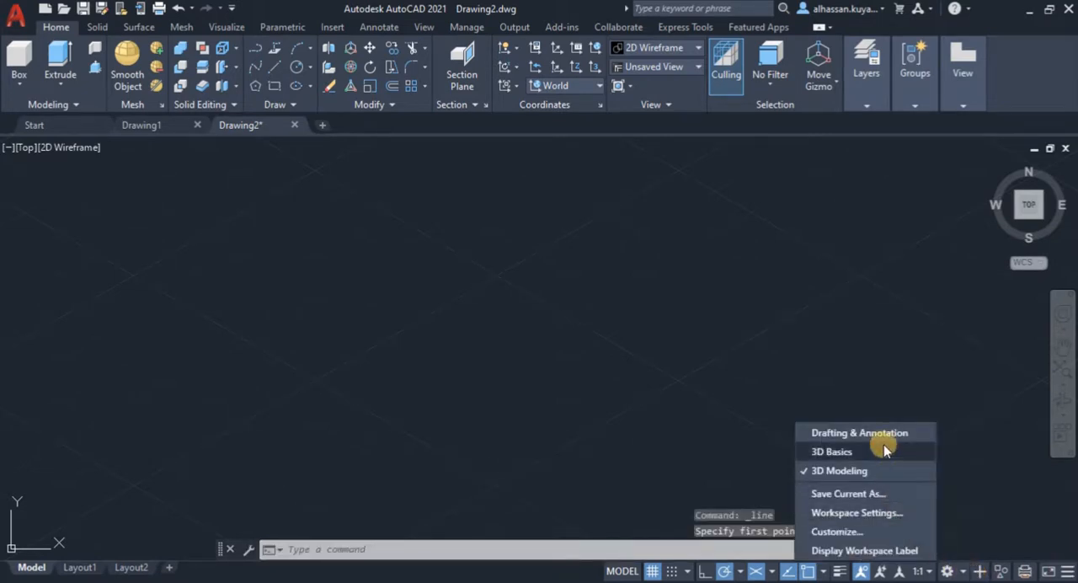
{"action": "left_click", "coordinate": [875, 432]}
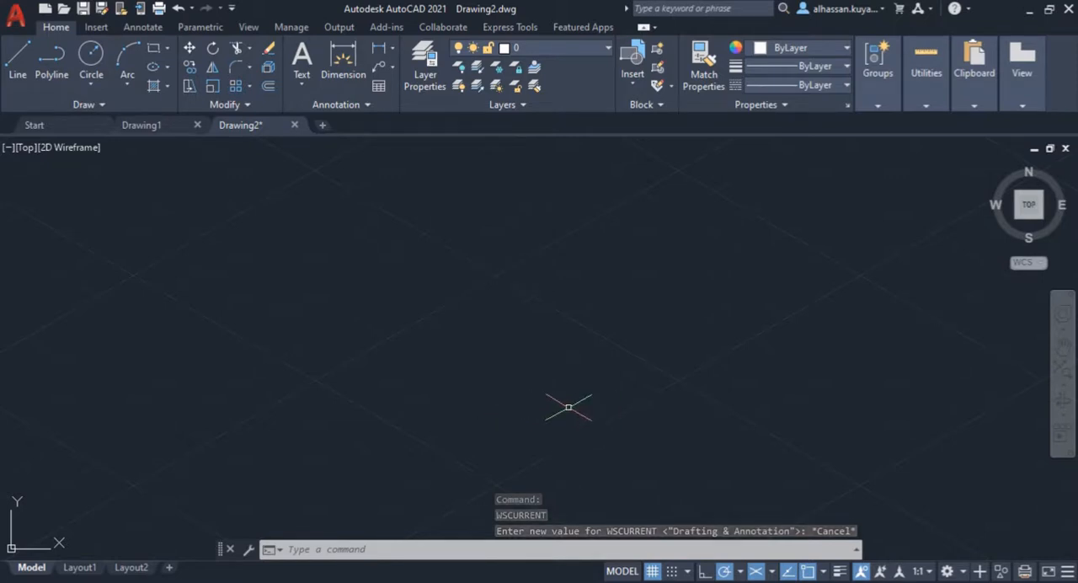
Step: Draw a 96 mm line at 30° as the bottom edge of the box's right face
{"action": "left_click", "coordinate": [18, 58]}
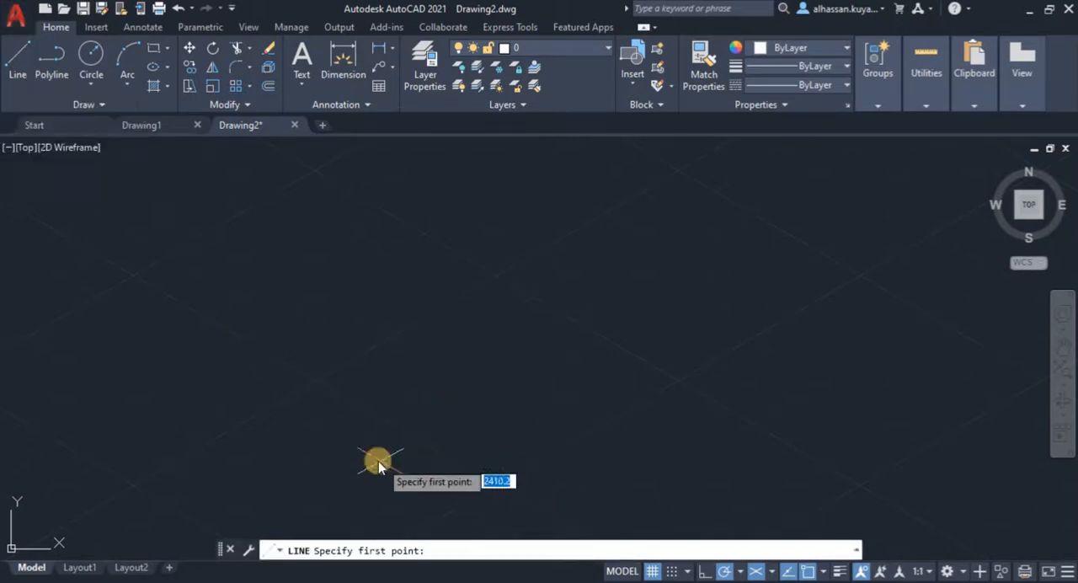
{"action": "left_click", "coordinate": [500, 481]}
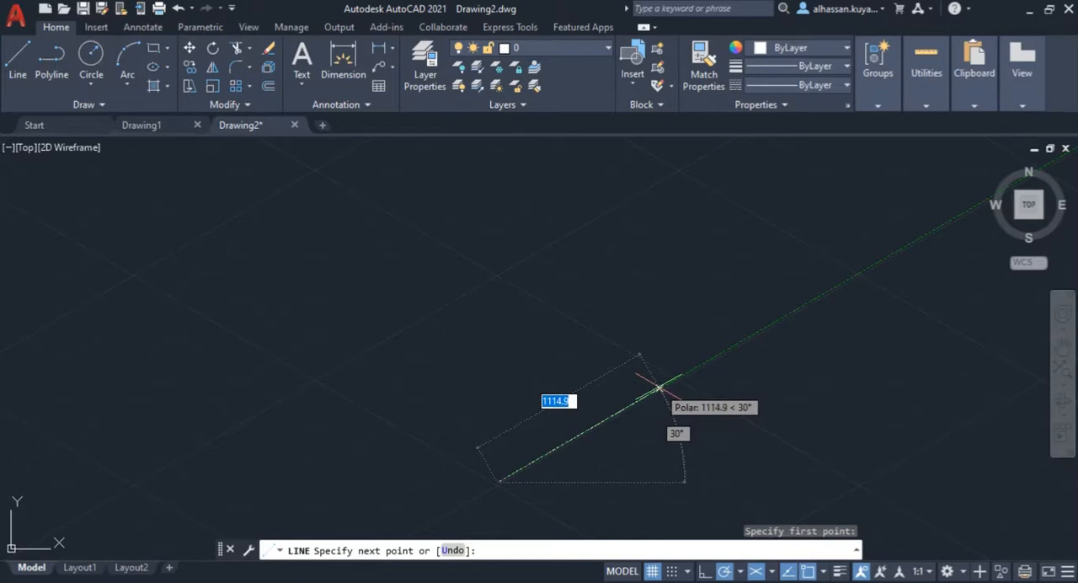
{"action": "type", "text": "96"}
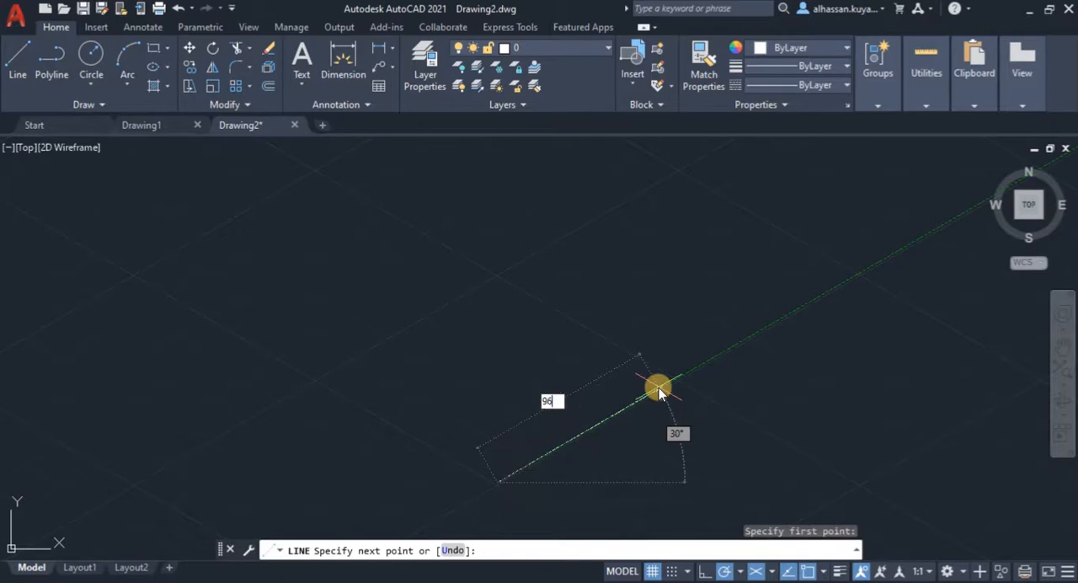
{"action": "key", "text": "Return"}
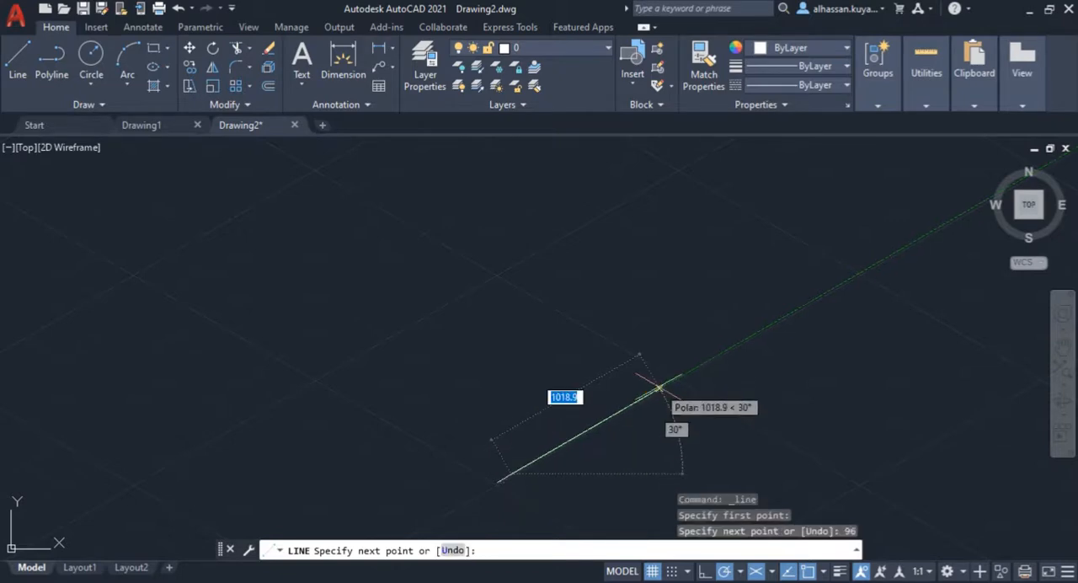
Step: Complete the right face with a 55 mm vertical edge, a parallel 96 mm top edge and a vertical edge back to the start point
{"action": "scroll", "coordinate": [289, 380], "scroll_direction": "up", "scroll_amount": 6}
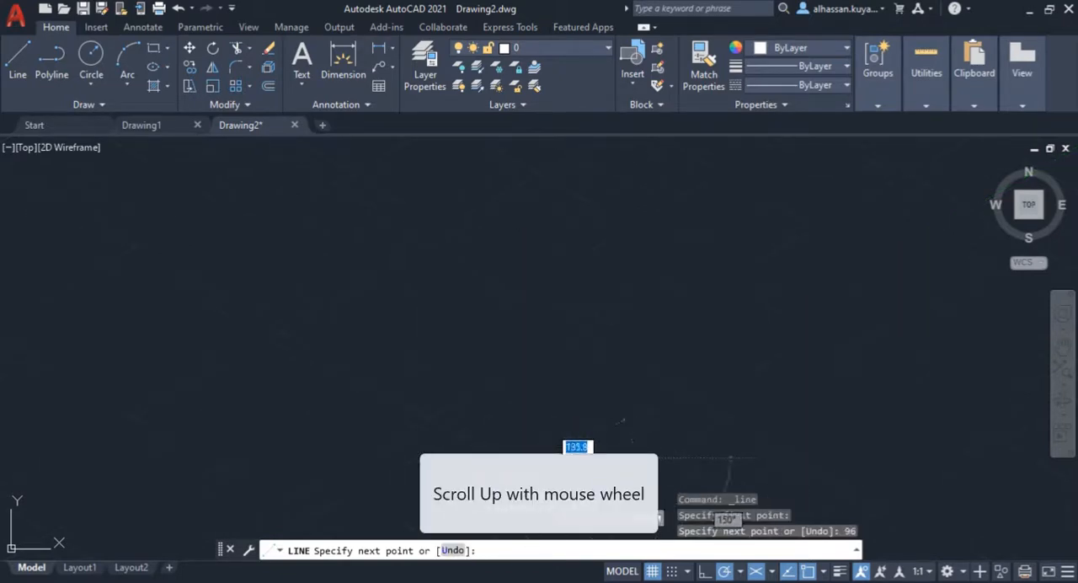
{"action": "scroll", "coordinate": [569, 507], "scroll_direction": "up", "scroll_amount": 4}
{"action": "mouse_move", "coordinate": [550, 491]}
{"action": "middle_mouse_down"}
{"action": "mouse_move", "coordinate": [454, 477]}
{"action": "mouse_move", "coordinate": [455, 514]}
{"action": "middle_mouse_up"}
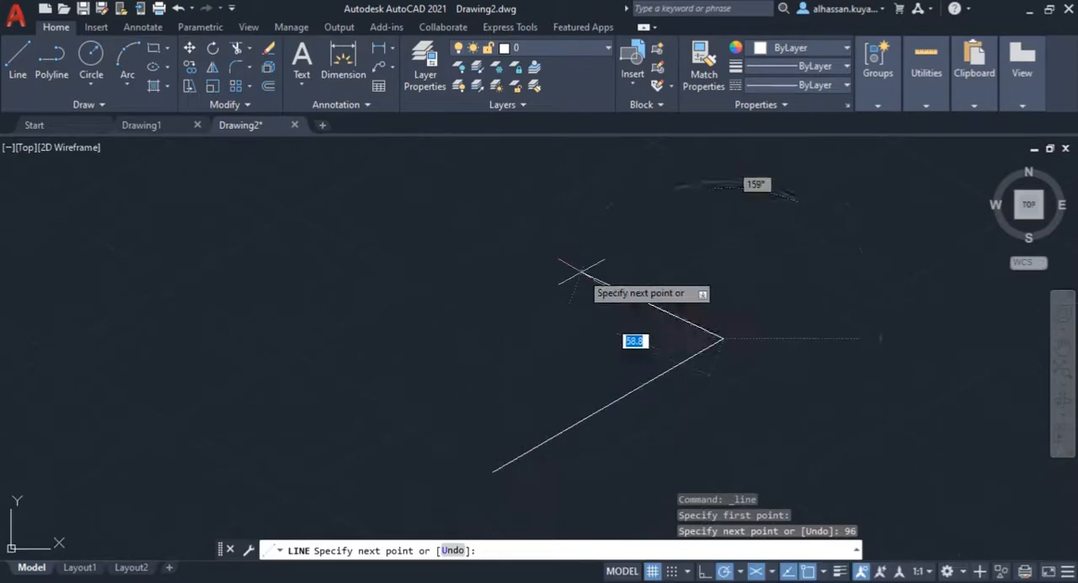
{"action": "middle_click_drag", "start_coordinate": [675, 252], "coordinate": [675, 286]}
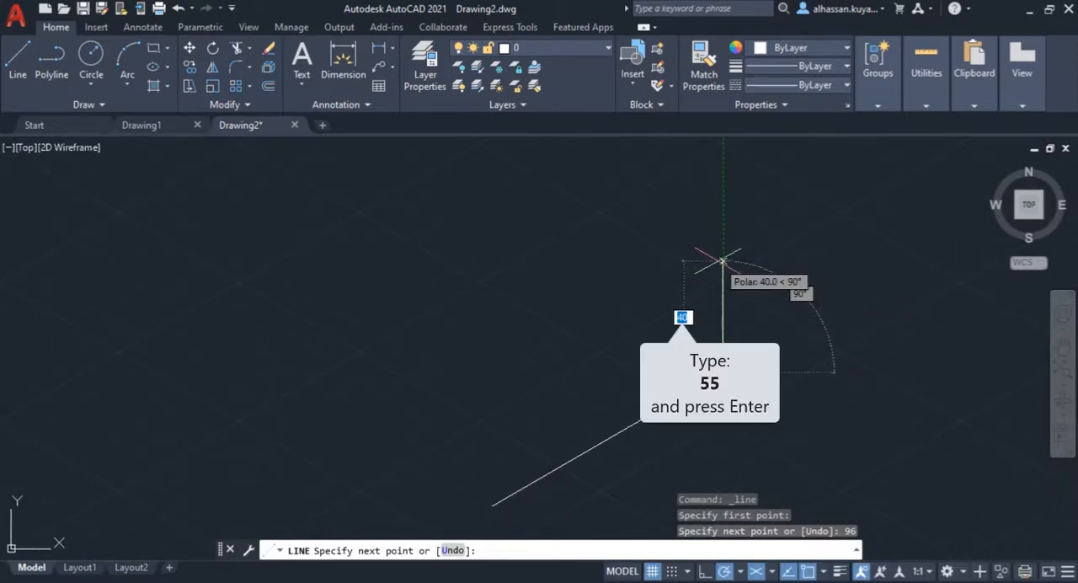
{"action": "type", "text": "55"}
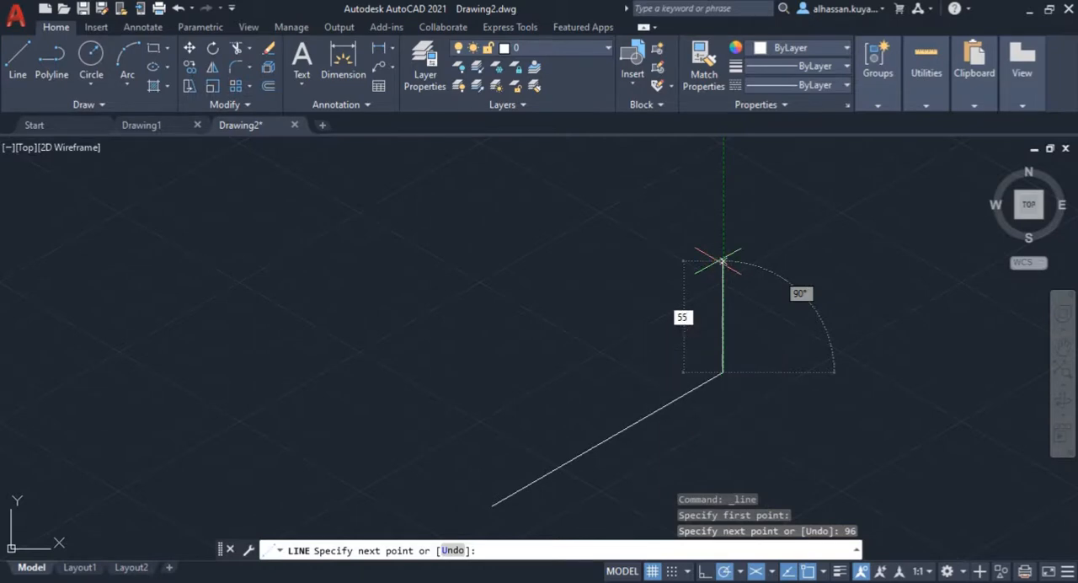
{"action": "key", "text": "Return"}
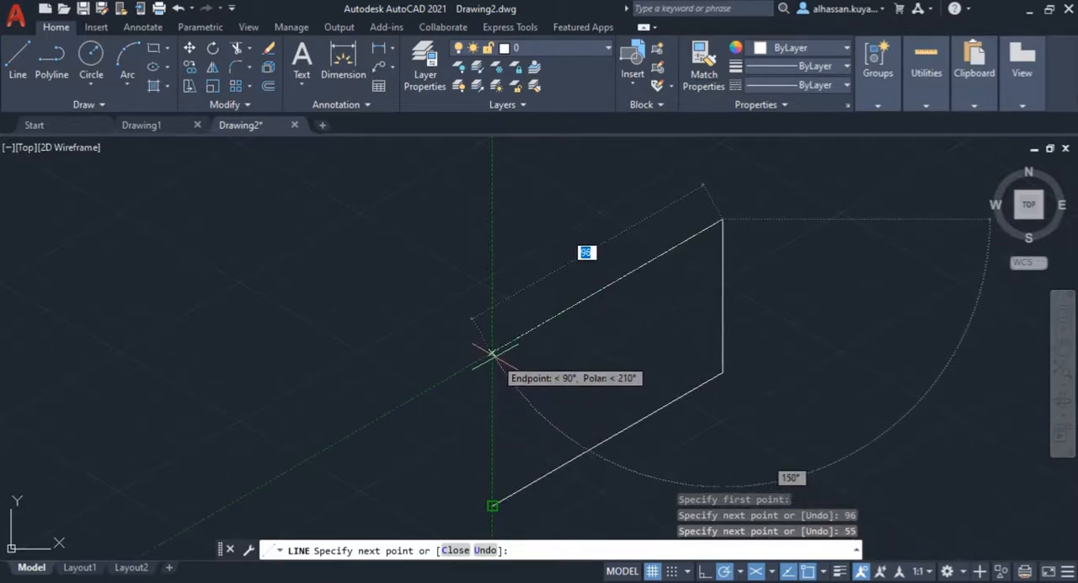
{"action": "left_click", "coordinate": [493, 351]}
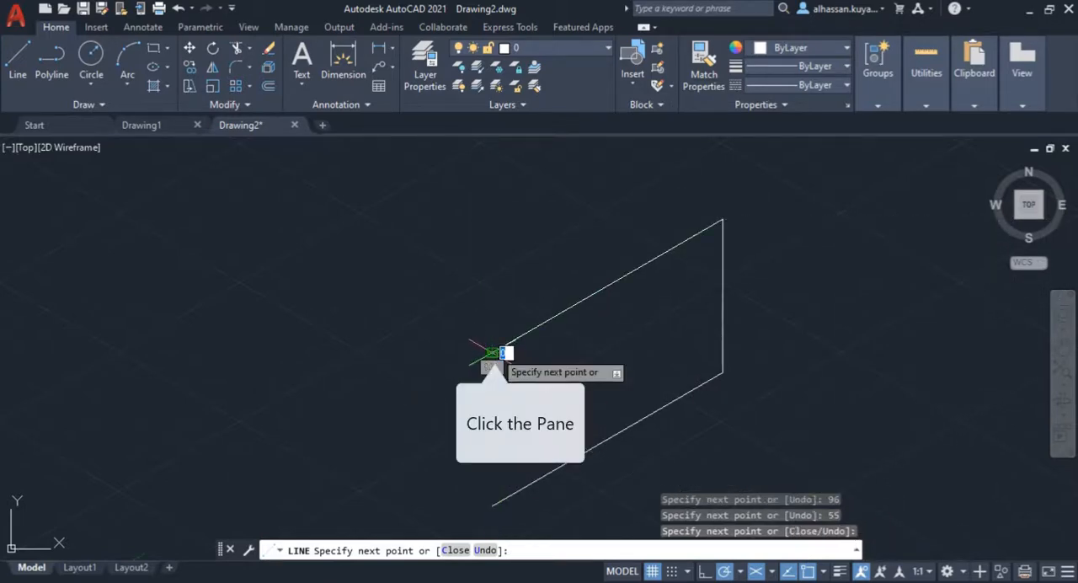
{"action": "left_click", "coordinate": [492, 505]}
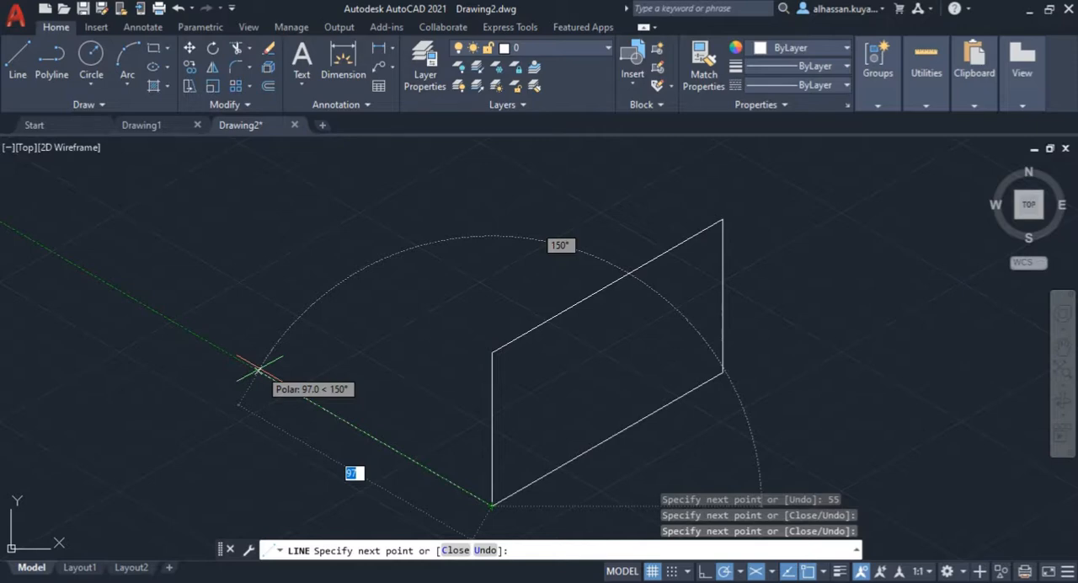
Step: Draw the left face with a 94 mm bottom edge at 150°, a 55 mm vertical edge and a top edge to the shared front corner
{"action": "type", "text": "94"}
{"action": "key", "text": "Return"}
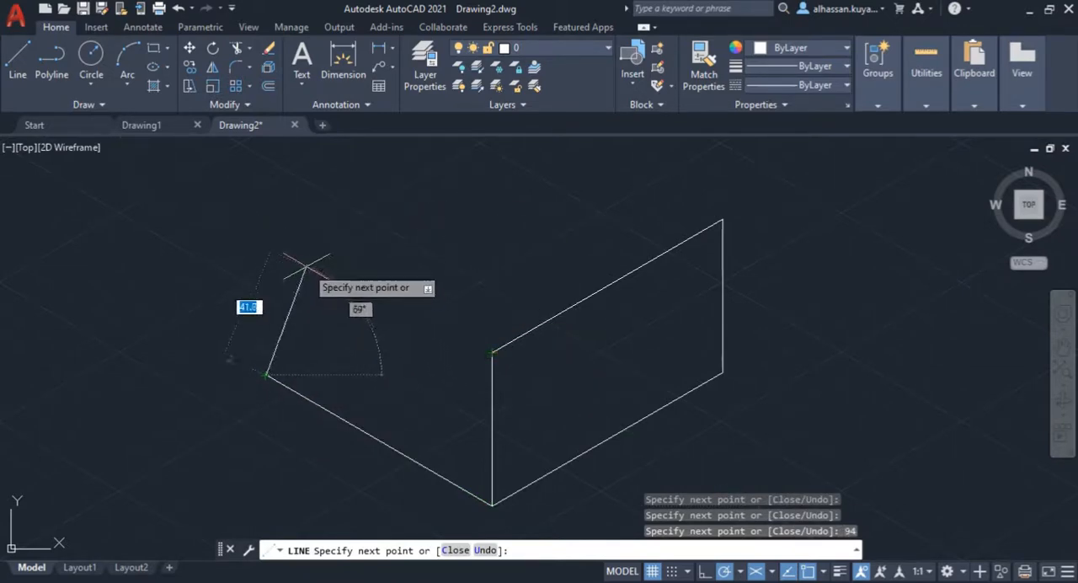
{"action": "left_click", "coordinate": [266, 221]}
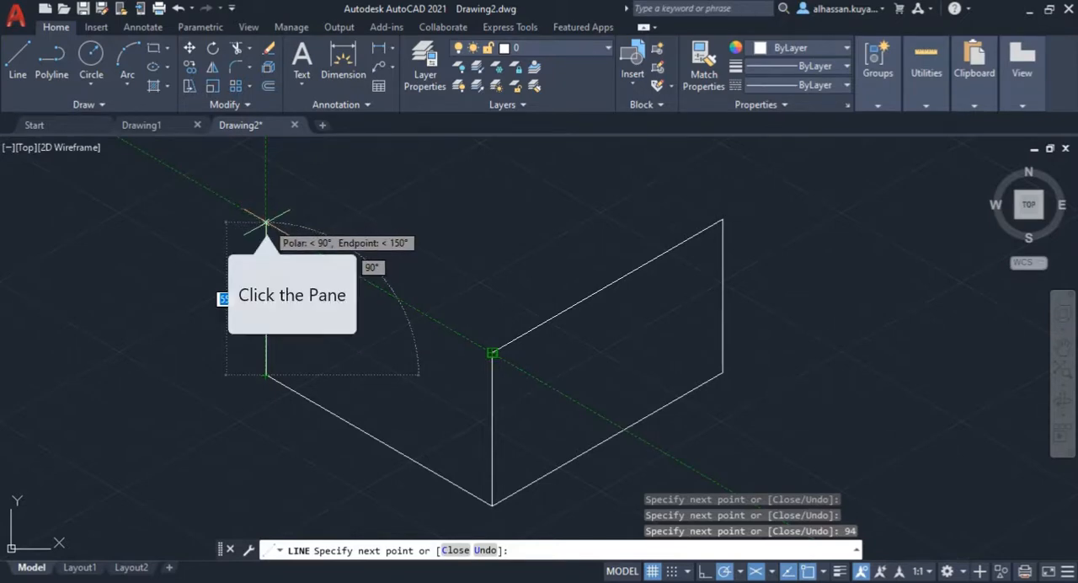
{"action": "left_click", "coordinate": [494, 347]}
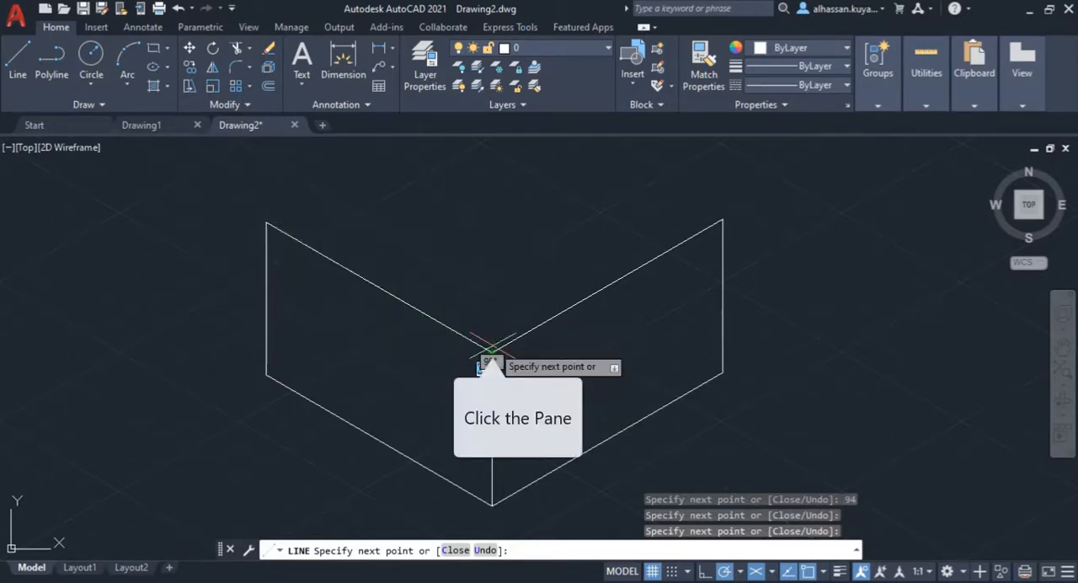
{"action": "key", "text": "space"}
{"action": "key", "text": "space"}
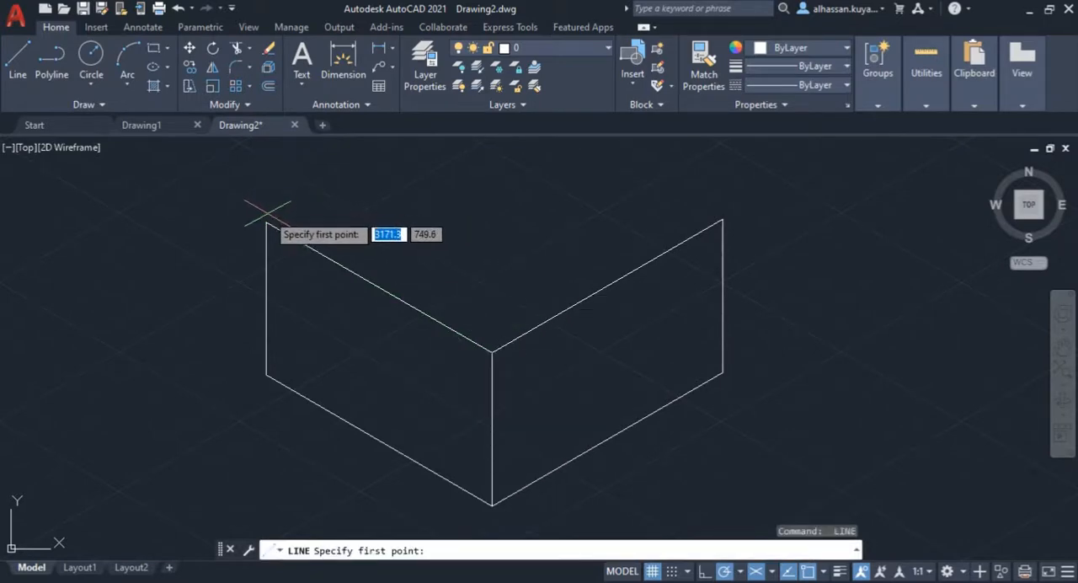
Step: Close the box's top face with a 96 mm edge at 30° from the left face's upper outer corner and a line to the right face's upper outer corner
{"action": "left_click", "coordinate": [266, 221]}
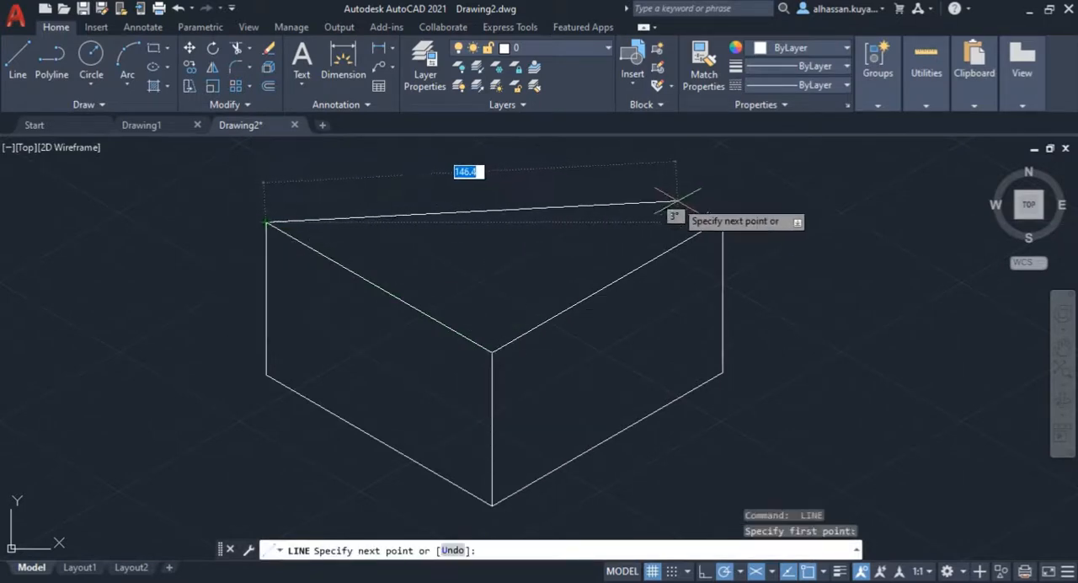
{"action": "middle_click_drag", "start_coordinate": [716, 223], "coordinate": [734, 302]}
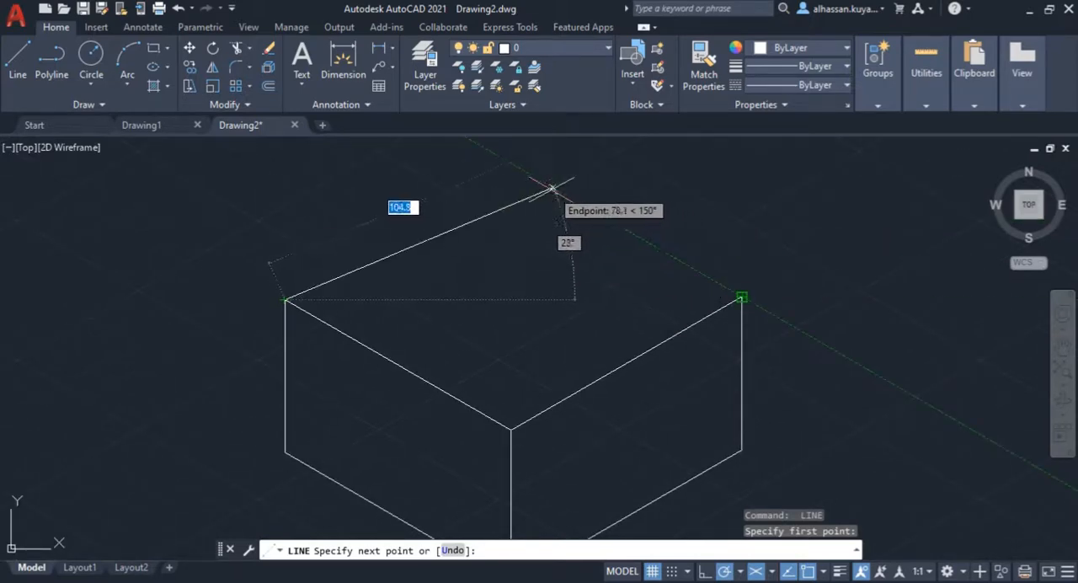
{"action": "left_click", "coordinate": [515, 166]}
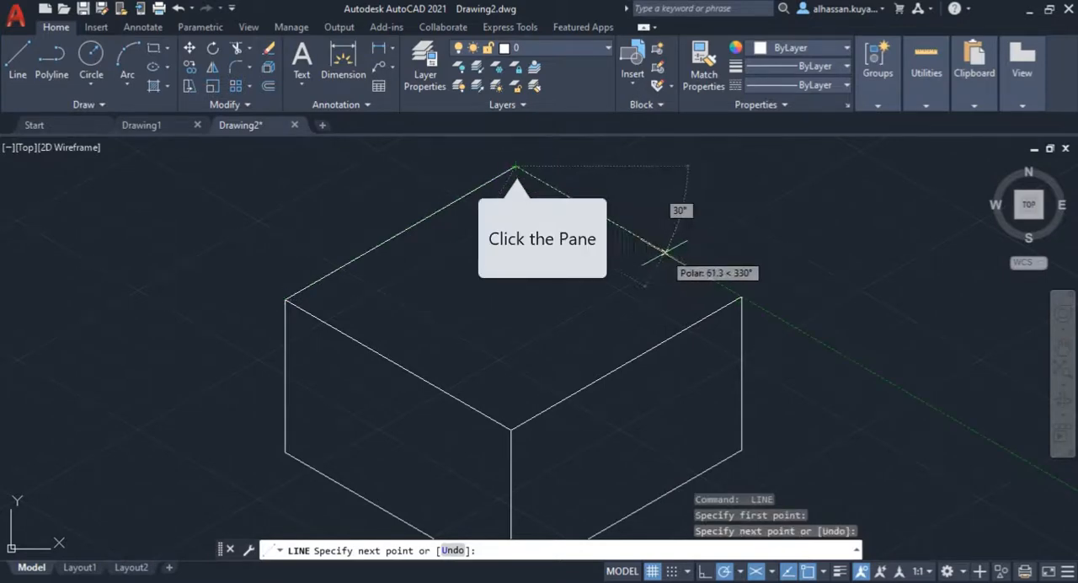
{"action": "left_click", "coordinate": [742, 298]}
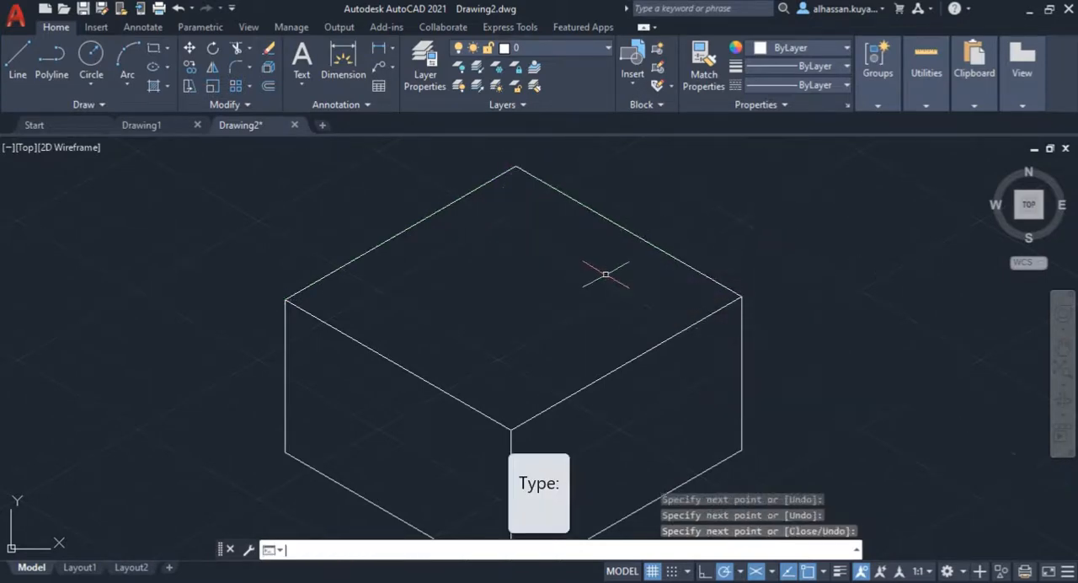
{"action": "key", "text": "Return"}
{"action": "middle_click_drag", "start_coordinate": [548, 281], "coordinate": [551, 233]}
{"action": "scroll", "coordinate": [551, 252], "scroll_direction": "down", "scroll_amount": 3}
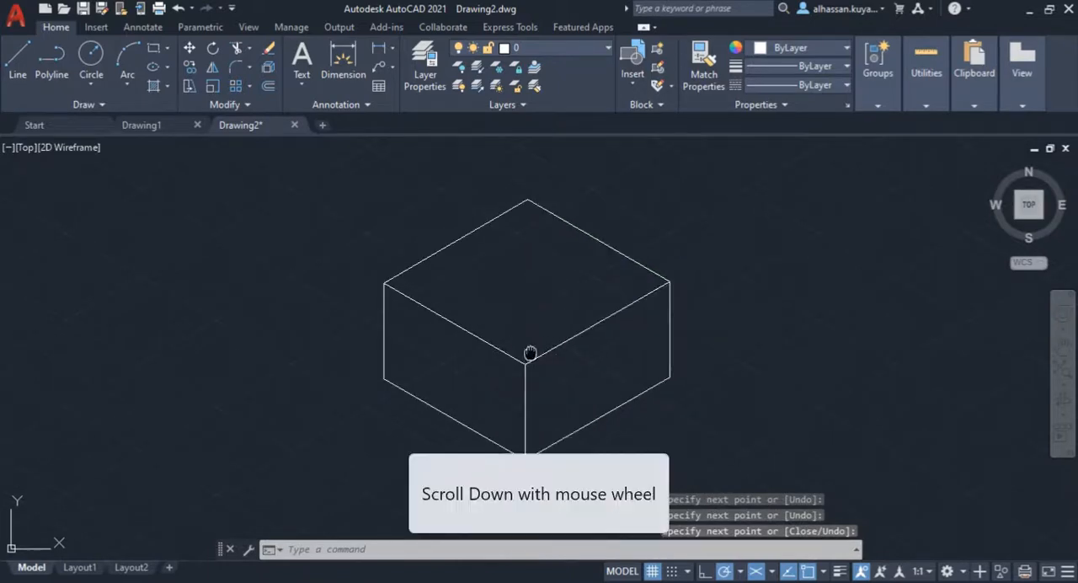
{"action": "middle_click_drag", "start_coordinate": [529, 349], "coordinate": [500, 334]}
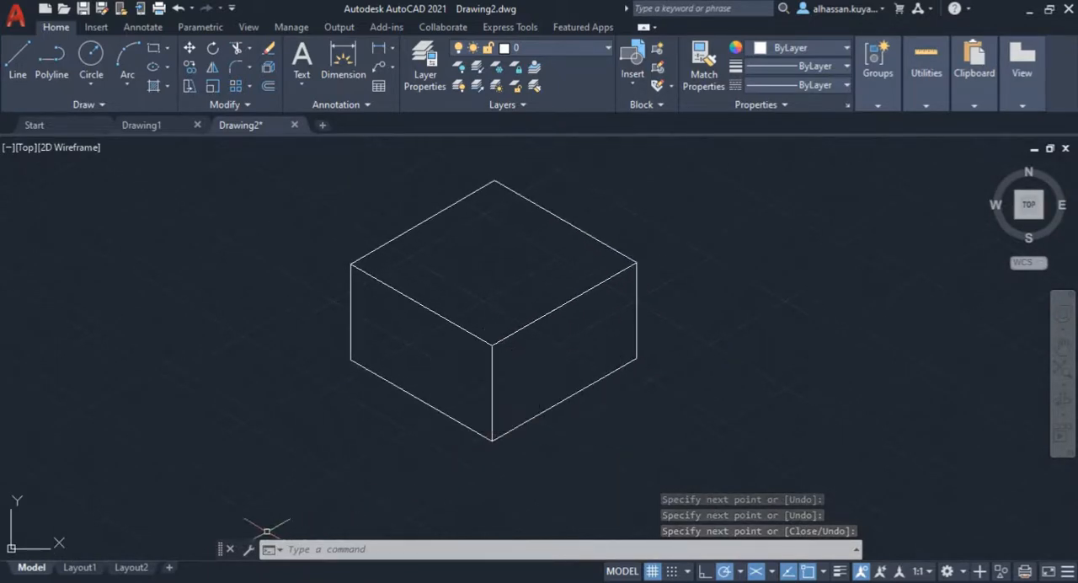
Step: Switch to the 2D Isometric PDF and examine the front block's position and dimensions in the Assignment 2 drawing
{"action": "left_click", "coordinate": [192, 581]}
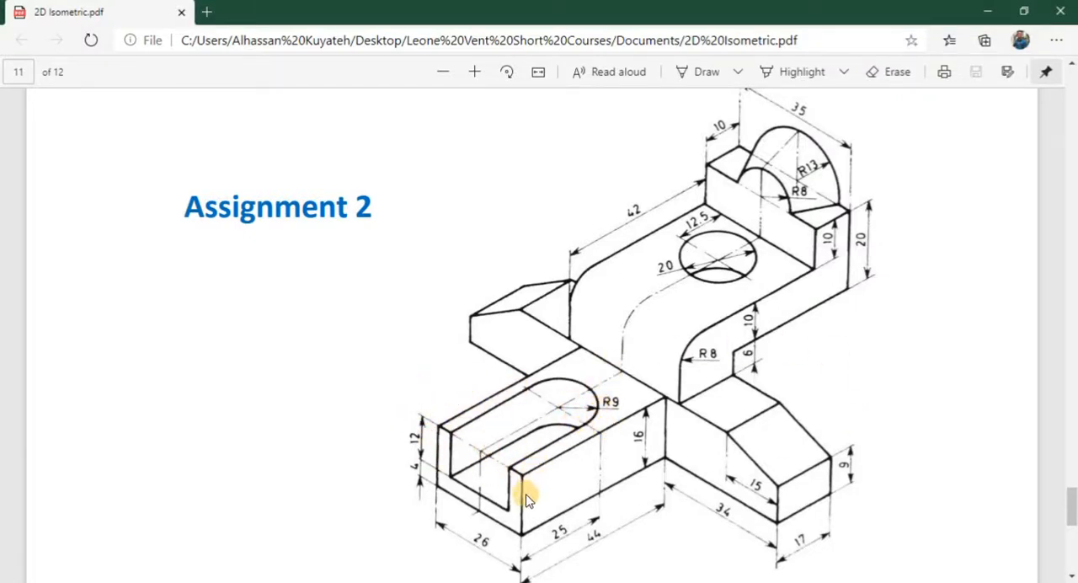
{"action": "middle_click_drag", "start_coordinate": [480, 460], "coordinate": [482, 422]}
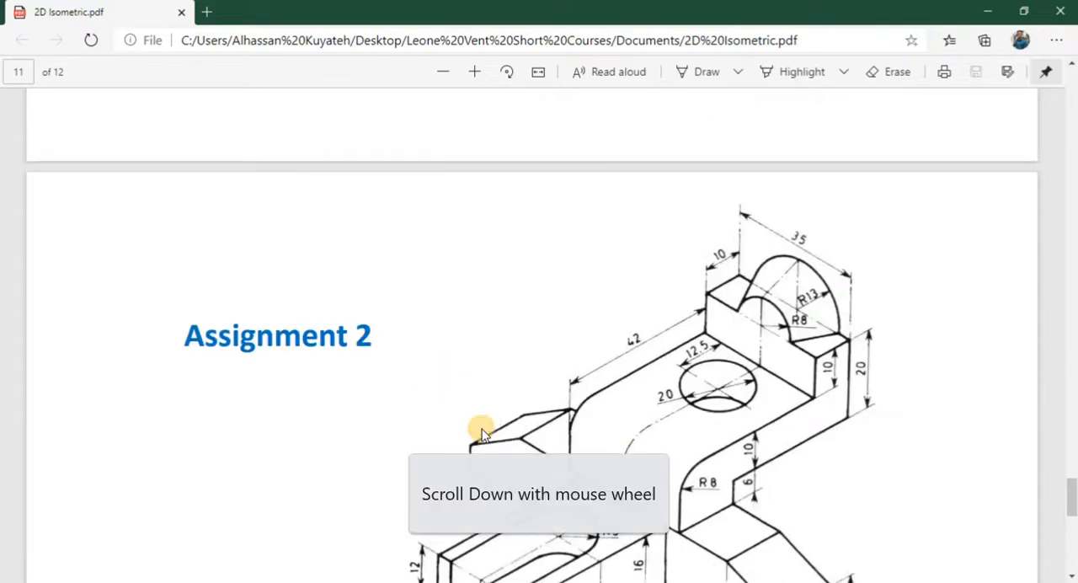
{"action": "scroll", "coordinate": [481, 433], "scroll_direction": "down", "scroll_amount": 4}
{"action": "scroll", "coordinate": [482, 433], "scroll_direction": "up", "scroll_amount": 2}
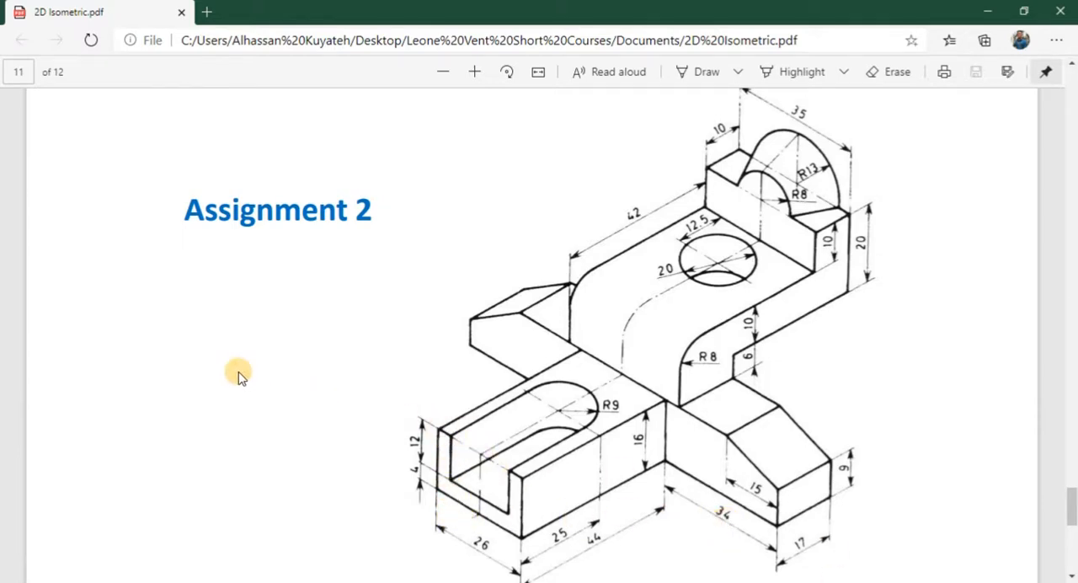
Step: Return to Drawing2 in AutoCAD and close the unused Drawing1
{"action": "mouse_move", "coordinate": [361, 580]}
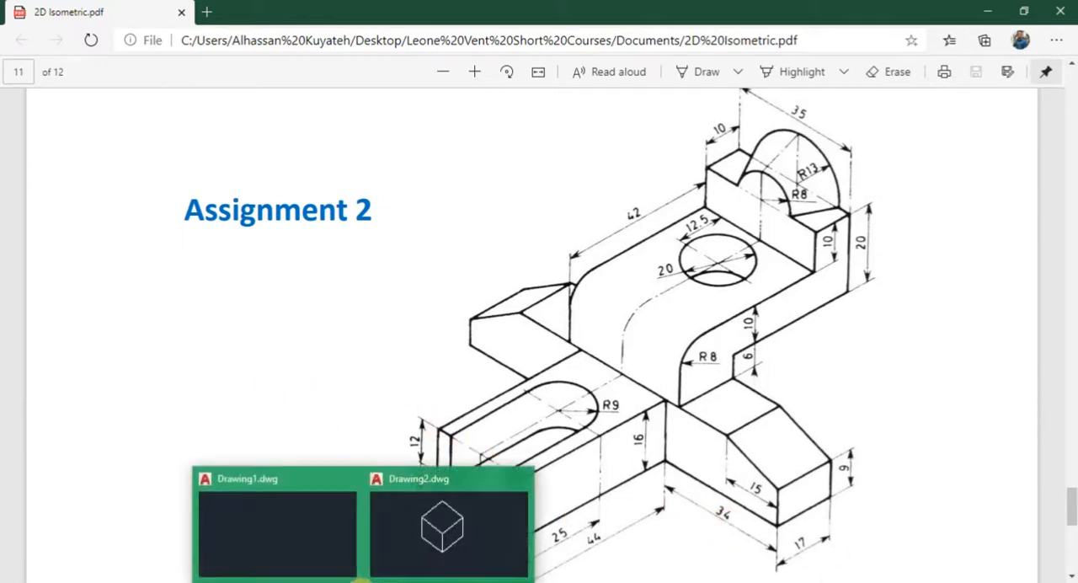
{"action": "left_click", "coordinate": [413, 525]}
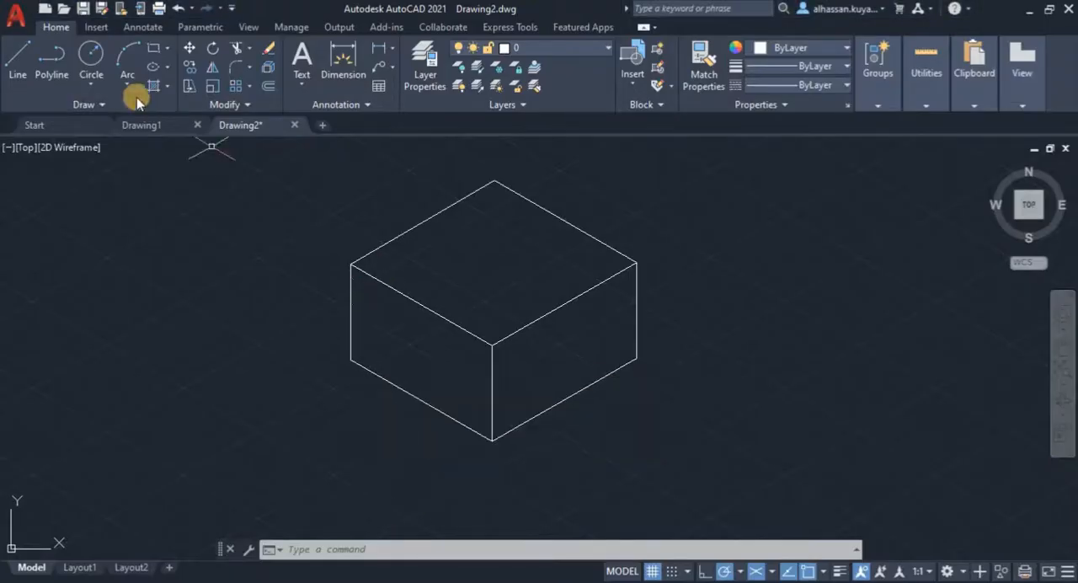
{"action": "left_click", "coordinate": [198, 125]}
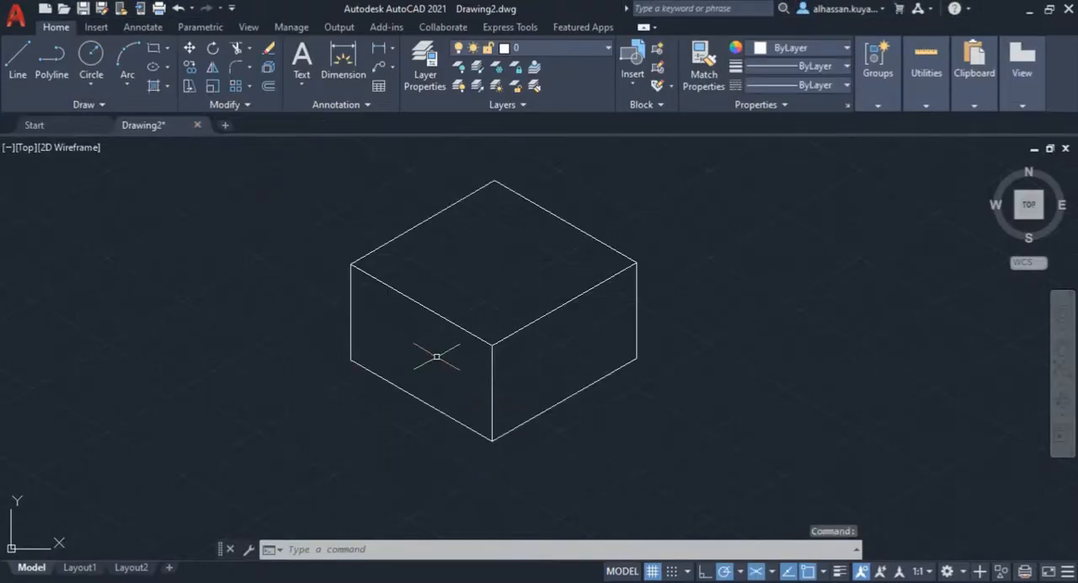
Step: Draw a 16 mm vertical line on the left face, starting 34 mm along its bottom edge from the front corner, consulting the PDF for the height
{"action": "left_click", "coordinate": [18, 55]}
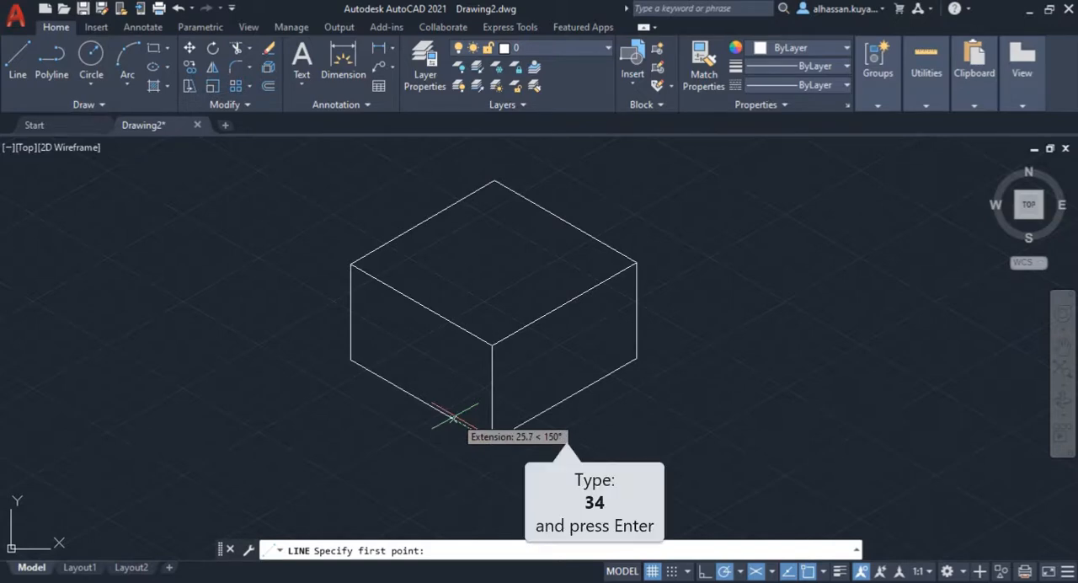
{"action": "type", "text": "34"}
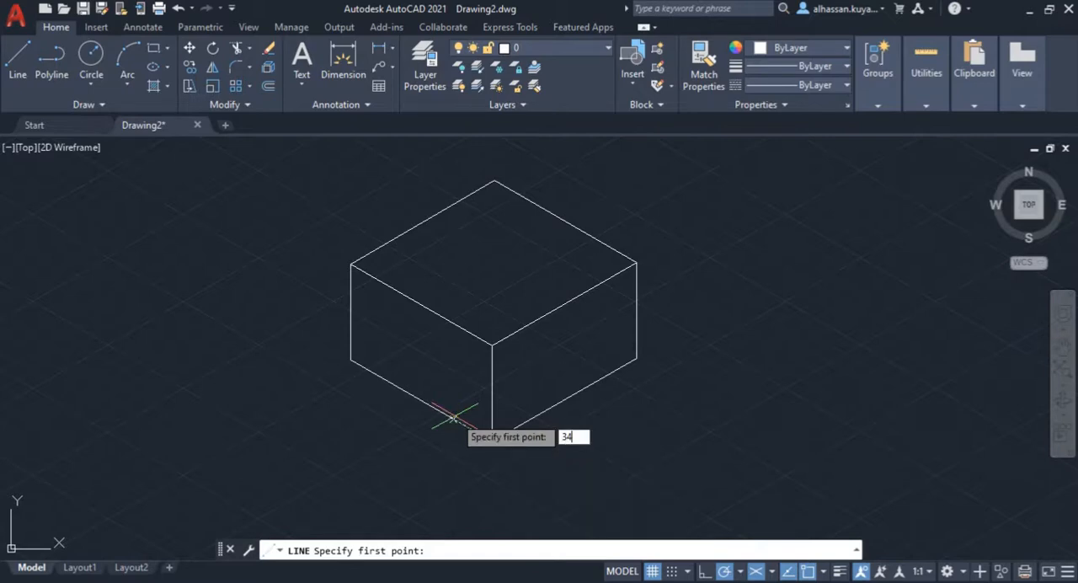
{"action": "key", "text": "Return"}
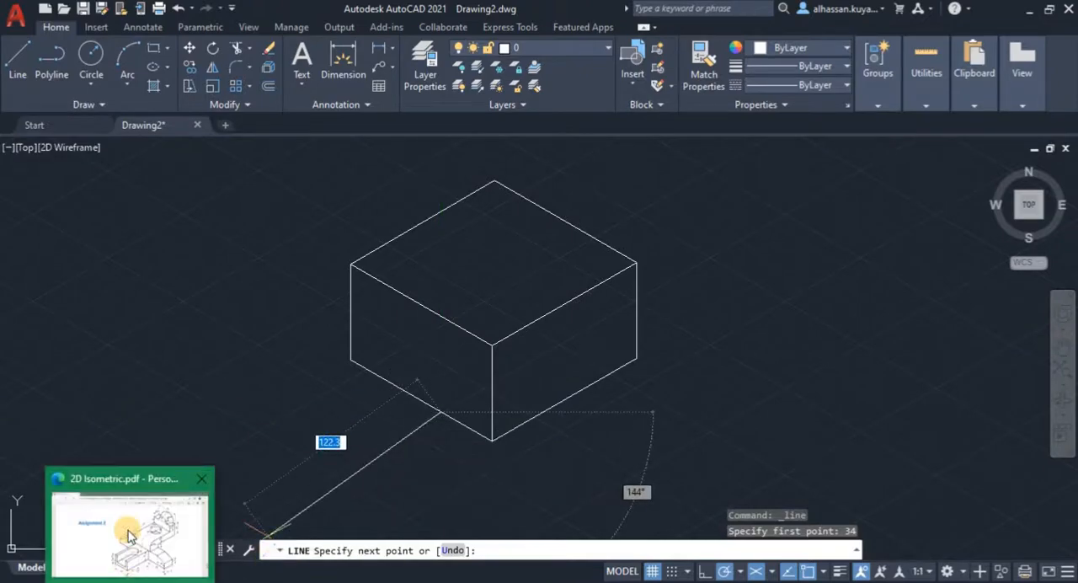
{"action": "left_click", "coordinate": [124, 533]}
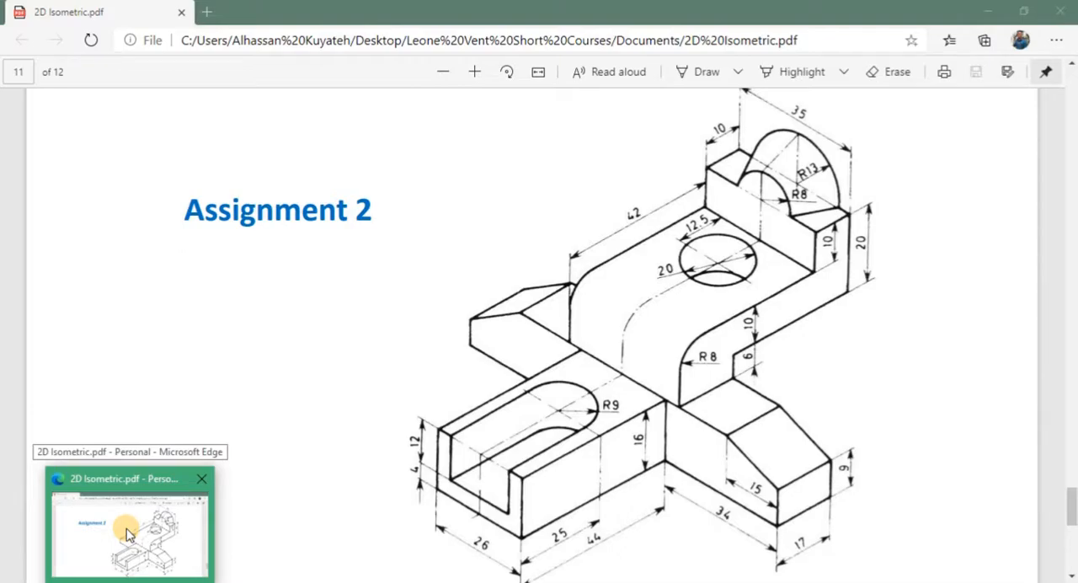
{"action": "left_click", "coordinate": [126, 532]}
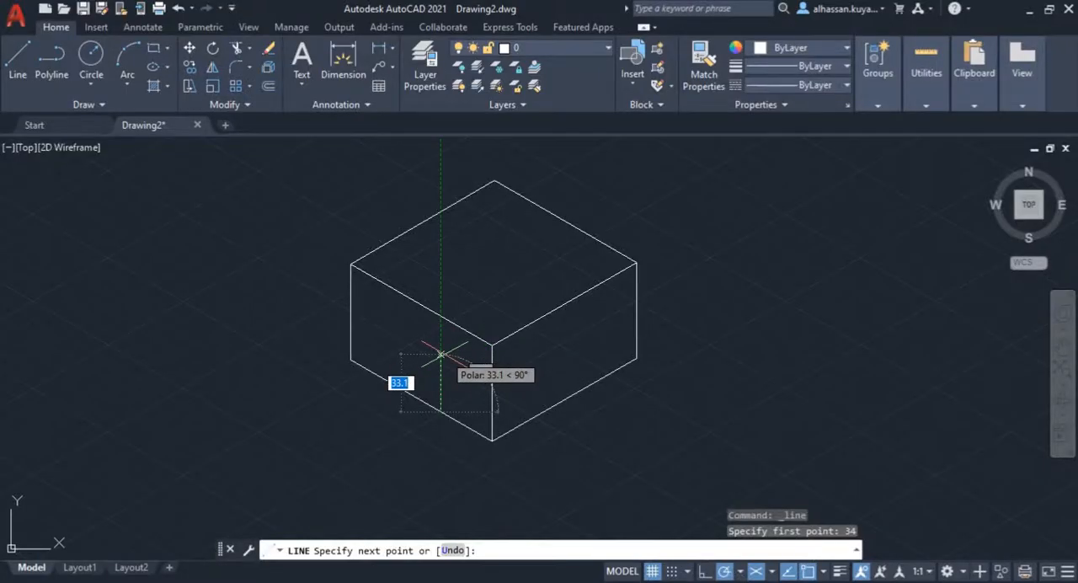
{"action": "type", "text": "16"}
{"action": "key", "text": "Return"}
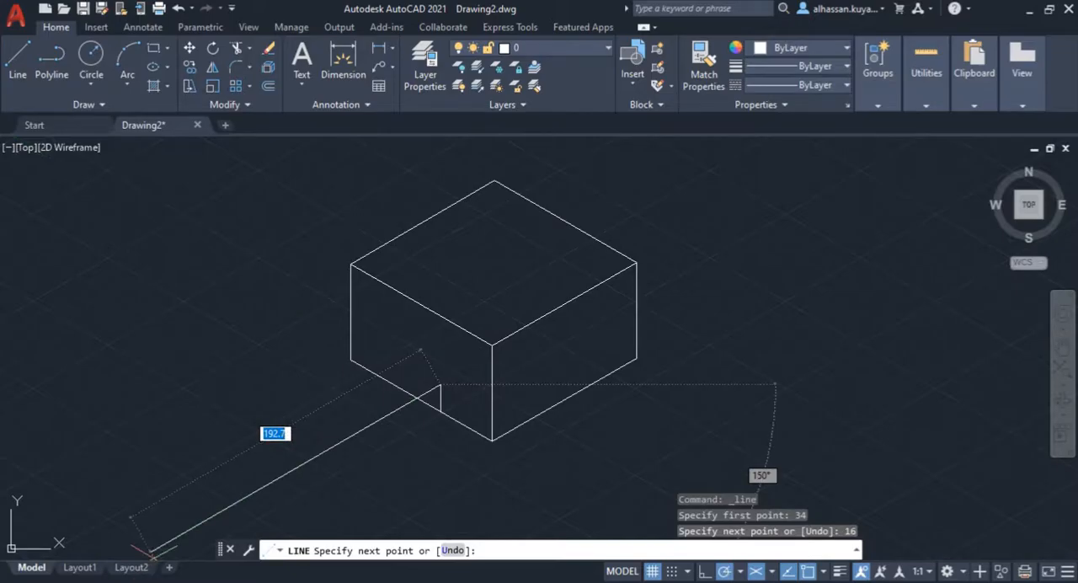
Step: Complete the block's front outline with a 26 mm top edge at 150° and a vertical line down to the box's bottom edge
{"action": "mouse_move", "coordinate": [135, 539]}
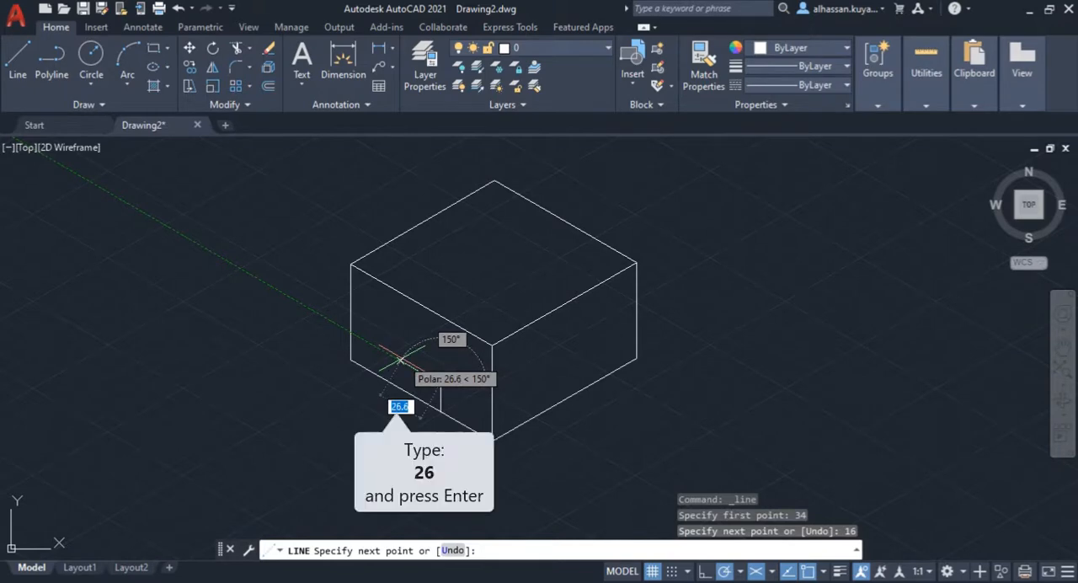
{"action": "type", "text": "26"}
{"action": "key", "text": "Return"}
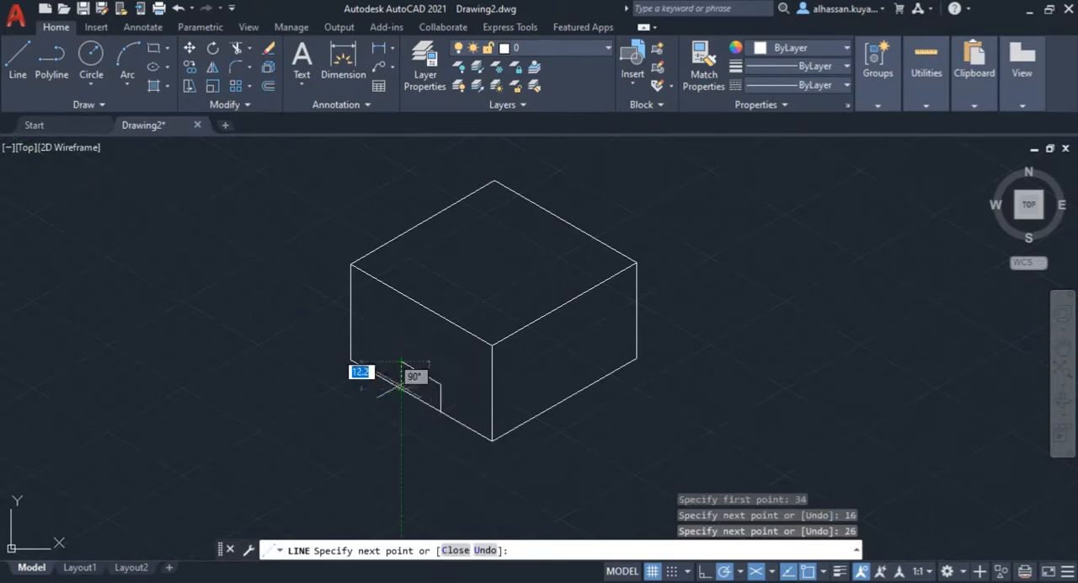
{"action": "left_click", "coordinate": [402, 387]}
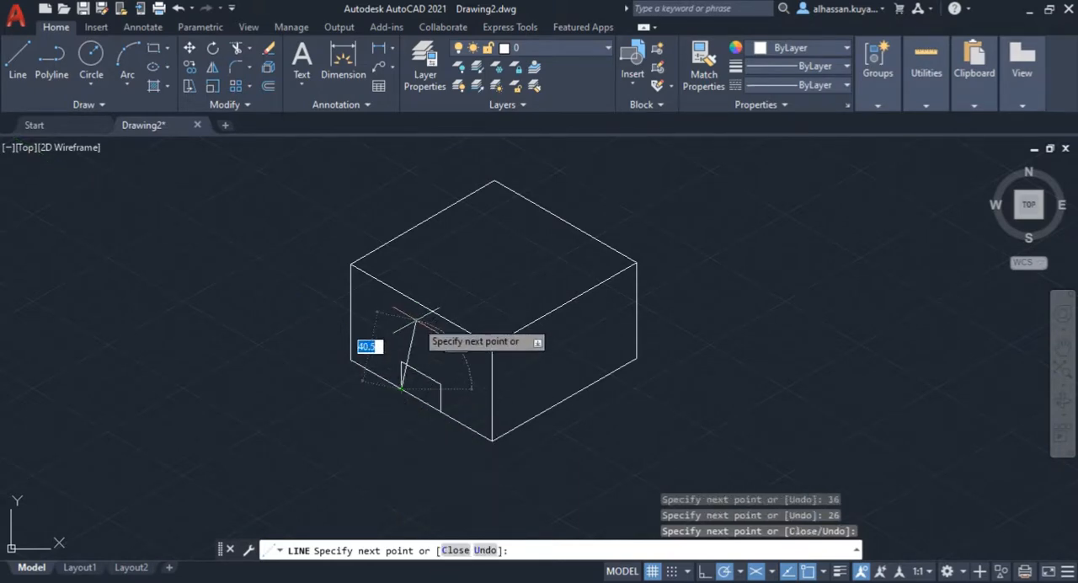
{"action": "key", "text": "Return"}
Step: Inspect the front outline up close, check the block's length in the Assignment 2 PDF, and return to AutoCAD
{"action": "scroll", "coordinate": [412, 394], "scroll_direction": "up", "scroll_amount": 2}
{"action": "scroll", "coordinate": [413, 394], "scroll_direction": "up", "scroll_amount": 2}
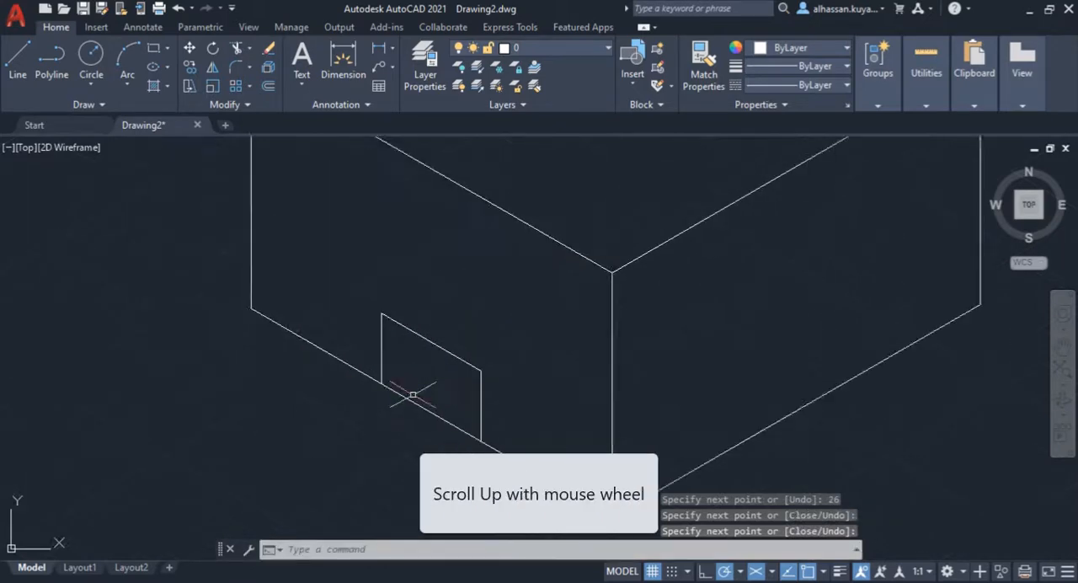
{"action": "scroll", "coordinate": [413, 394], "scroll_direction": "down", "scroll_amount": 5}
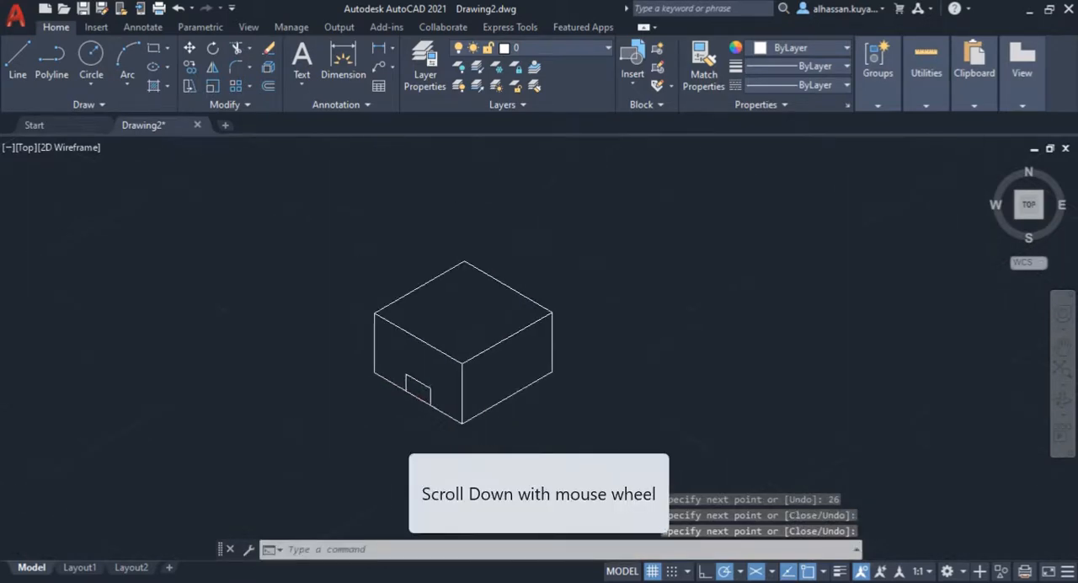
{"action": "scroll", "coordinate": [413, 394], "scroll_direction": "up", "scroll_amount": 5}
{"action": "middle_click_drag", "start_coordinate": [428, 373], "coordinate": [428, 408]}
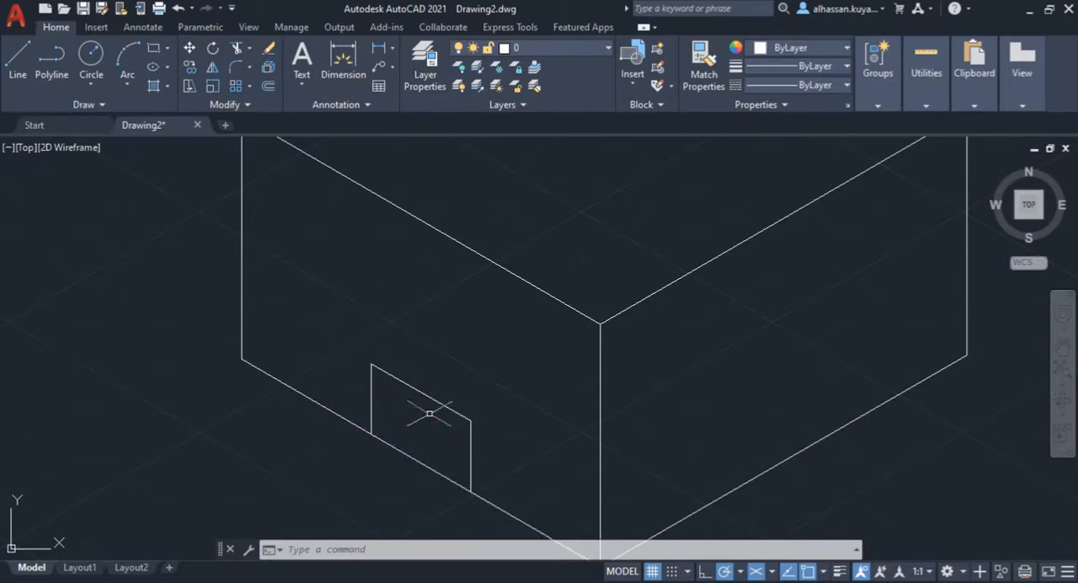
{"action": "mouse_move", "coordinate": [385, 378]}
{"action": "middle_mouse_down"}
{"action": "mouse_move", "coordinate": [399, 363]}
{"action": "mouse_move", "coordinate": [384, 316]}
{"action": "middle_mouse_up"}
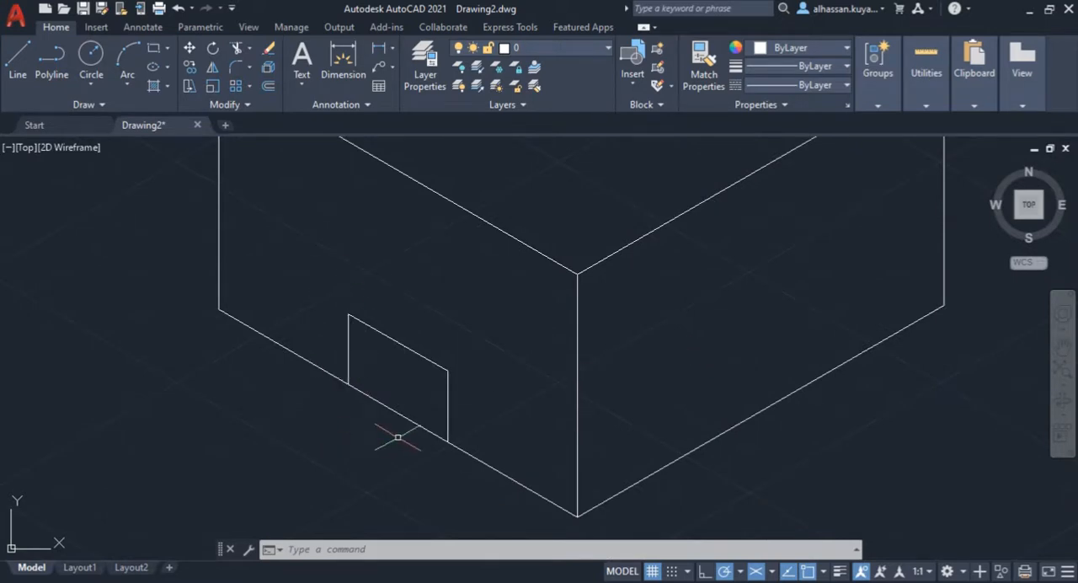
{"action": "mouse_move", "coordinate": [364, 581]}
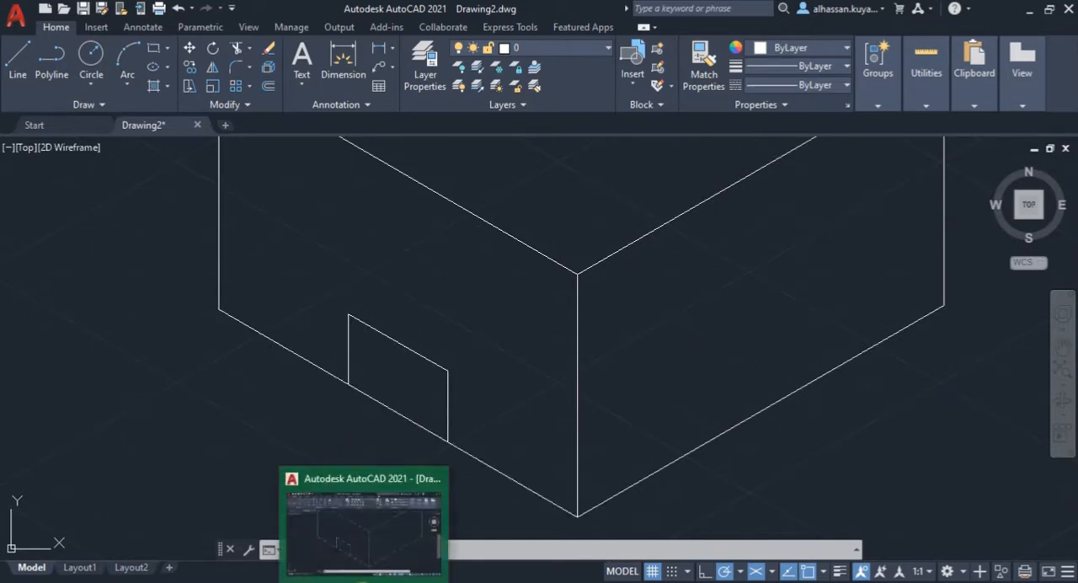
{"action": "left_click", "coordinate": [221, 581]}
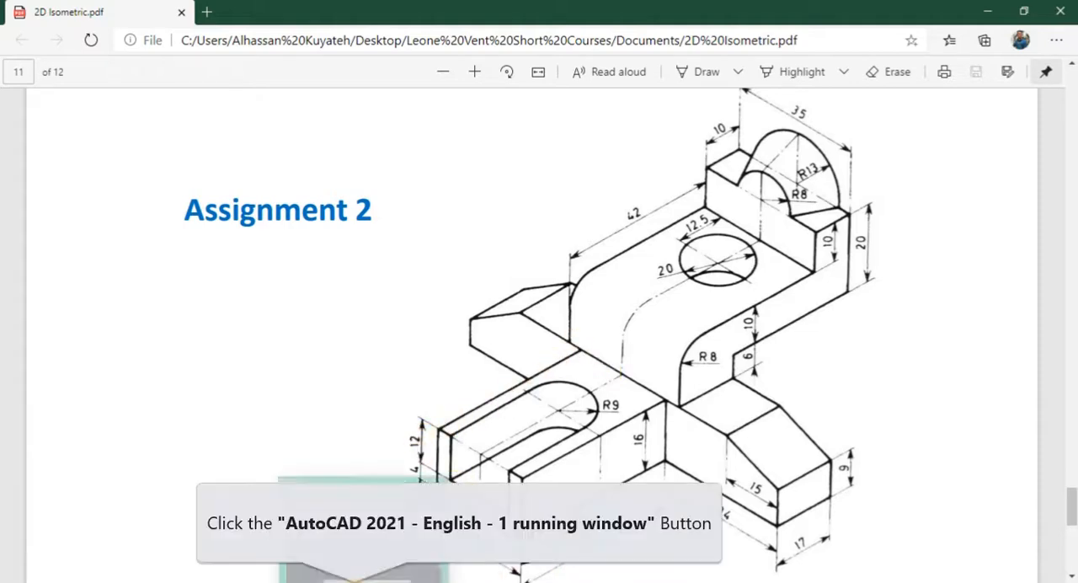
{"action": "left_click", "coordinate": [355, 581]}
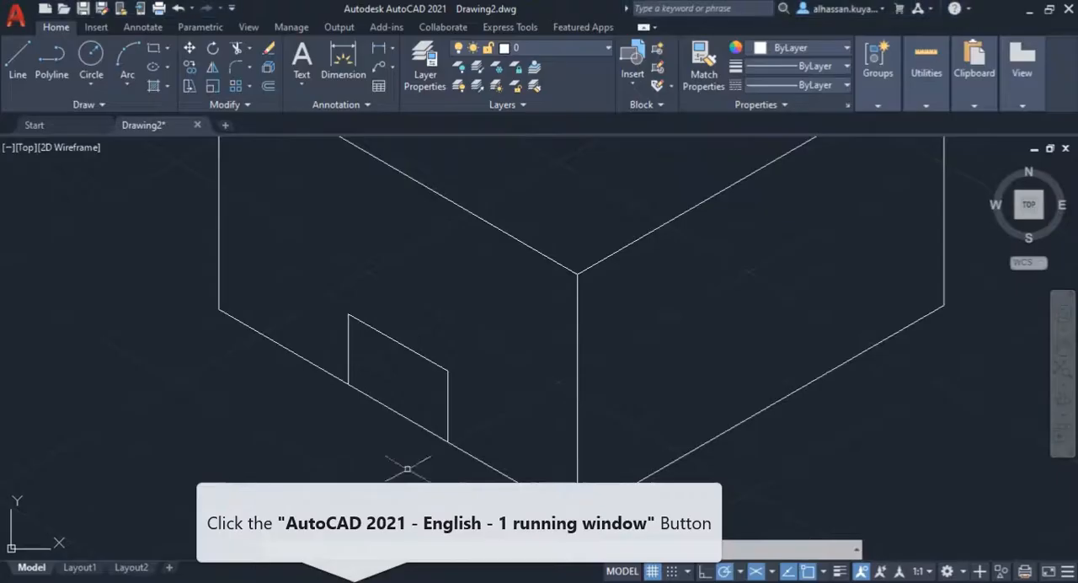
Step: Draw the block's side face from the outline's lower right corner: 44 mm edge at 30°, 16 mm vertical edge, and top edge back to the outline
{"action": "left_click", "coordinate": [22, 62]}
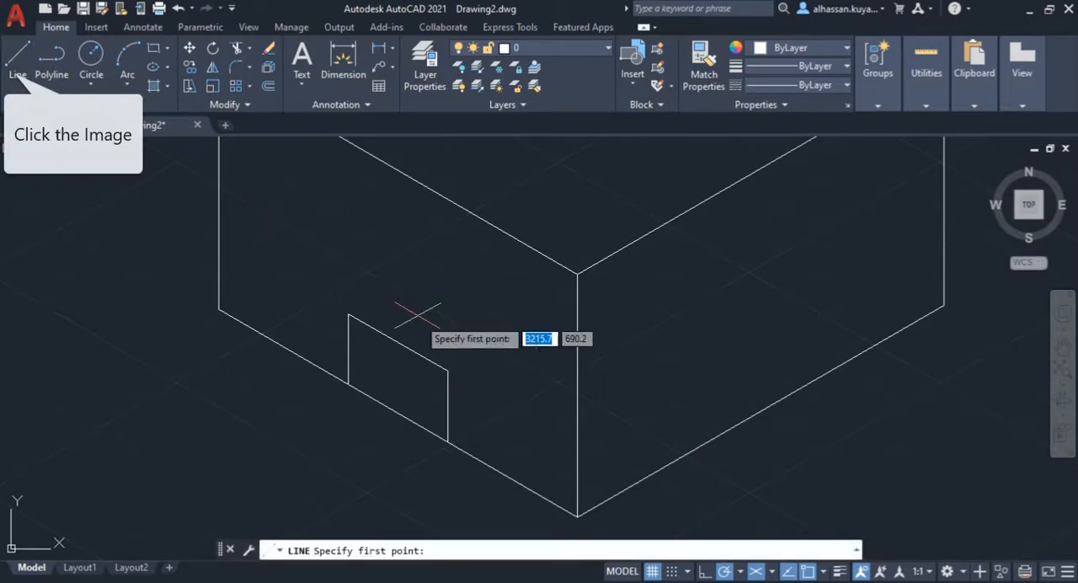
{"action": "left_click", "coordinate": [448, 440]}
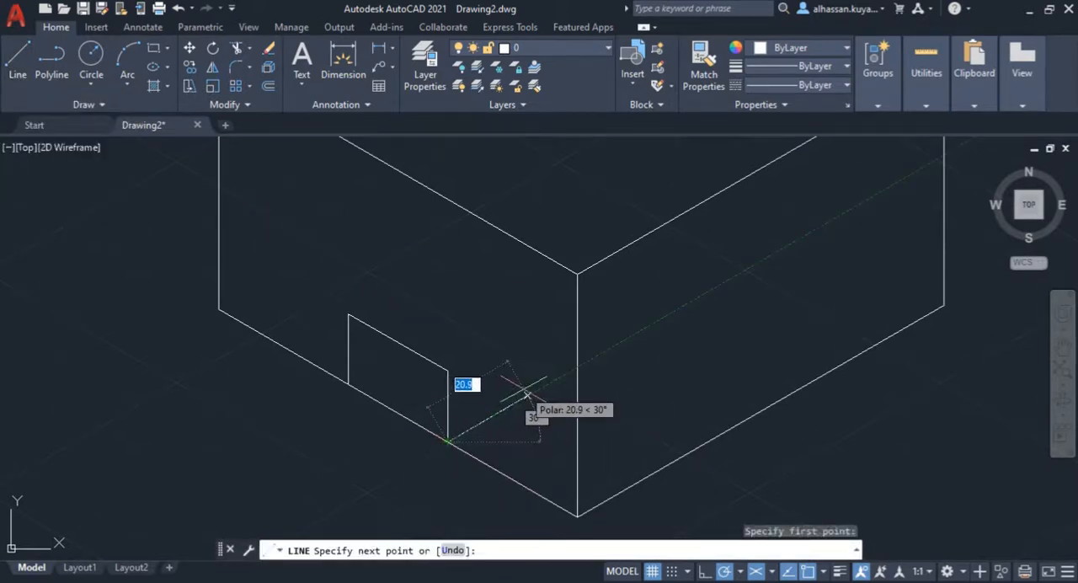
{"action": "type", "text": "44"}
{"action": "key", "text": "Return"}
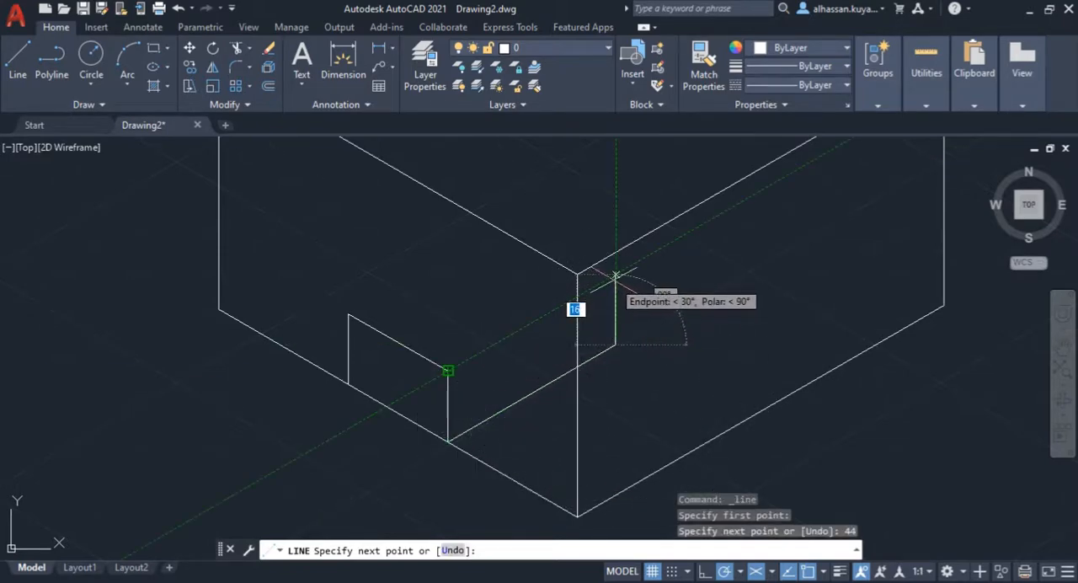
{"action": "left_click", "coordinate": [616, 274]}
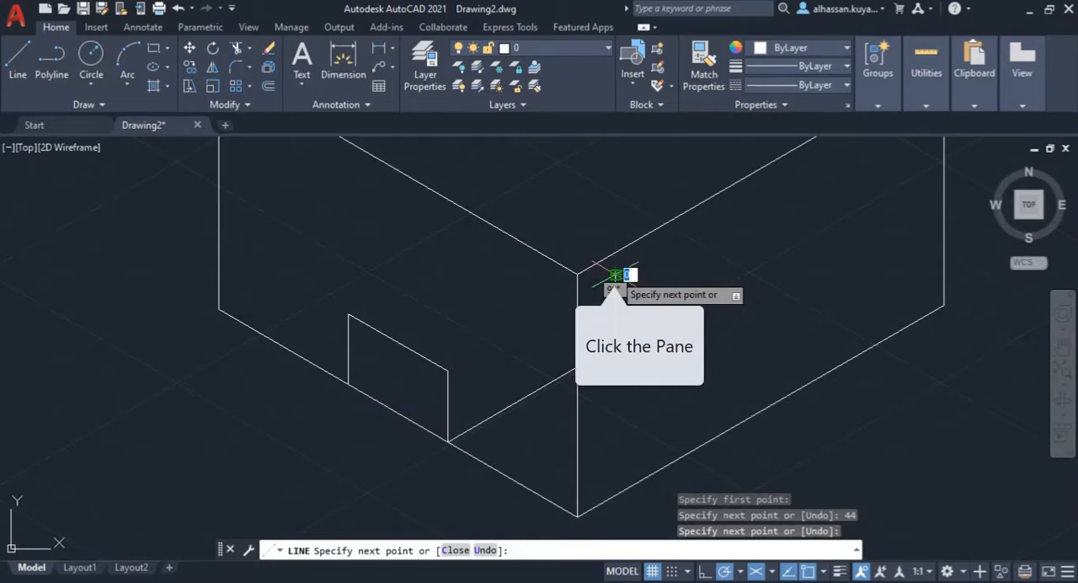
{"action": "left_click", "coordinate": [448, 370]}
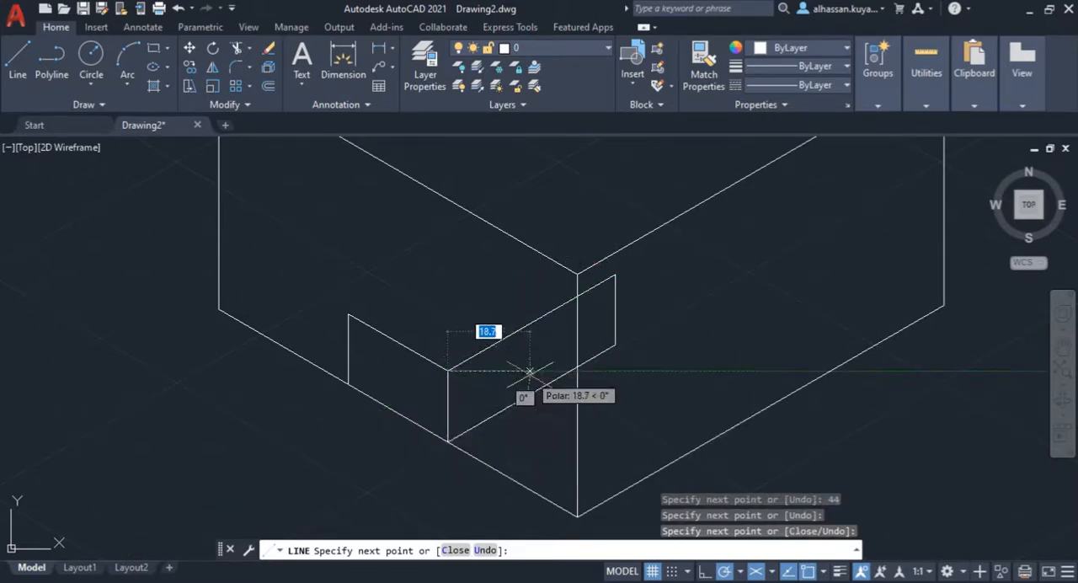
{"action": "key", "text": "Escape"}
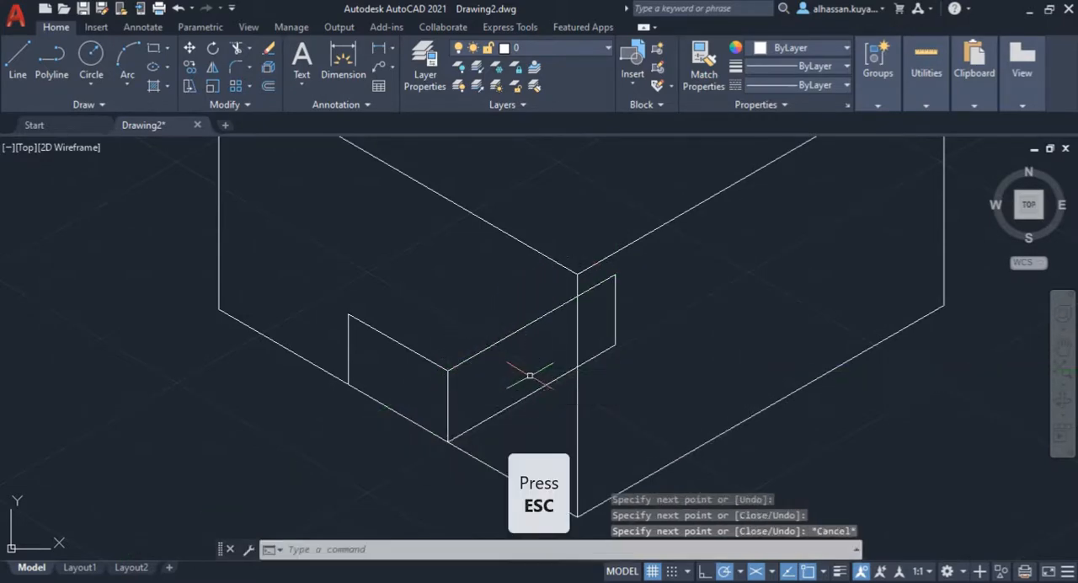
Step: Complete the block's top face with a 44 mm edge at 30° from the front outline's upper left corner and a closing edge to the side face
{"action": "key", "text": "Return"}
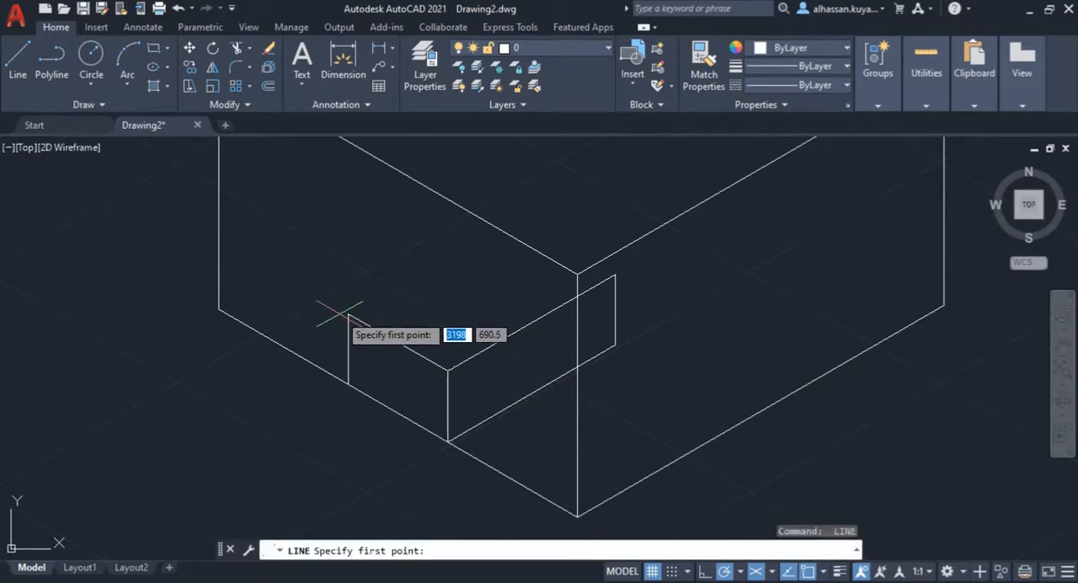
{"action": "left_click", "coordinate": [348, 314]}
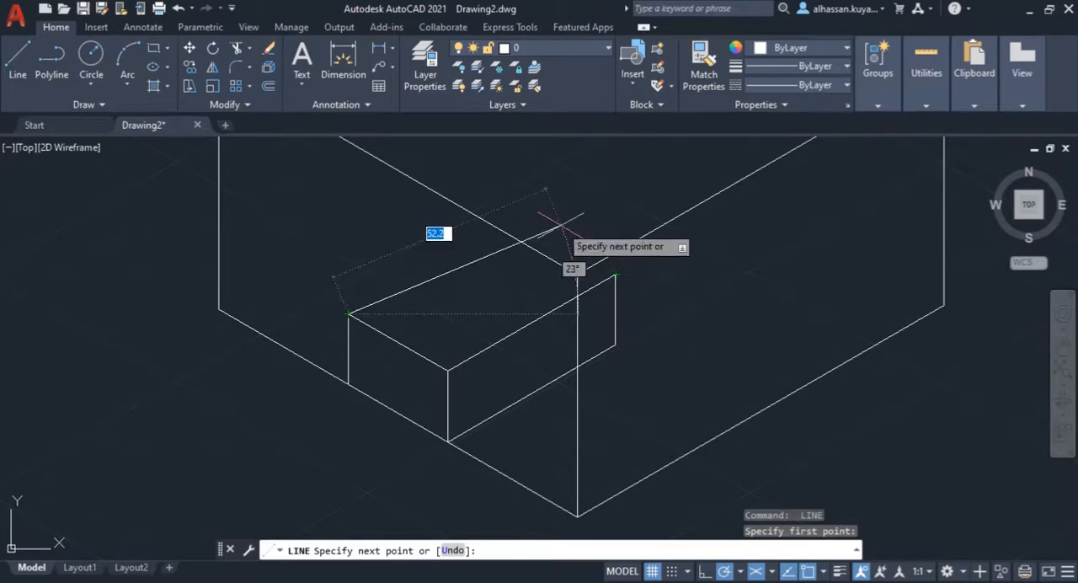
{"action": "left_click", "coordinate": [516, 218]}
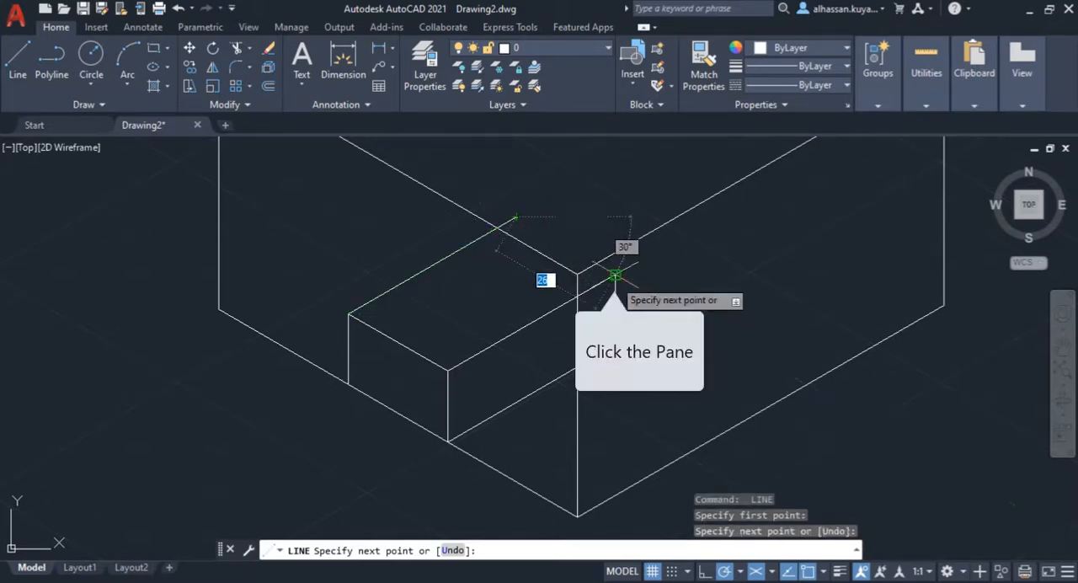
{"action": "left_click", "coordinate": [615, 274]}
{"action": "key", "text": "Escape"}
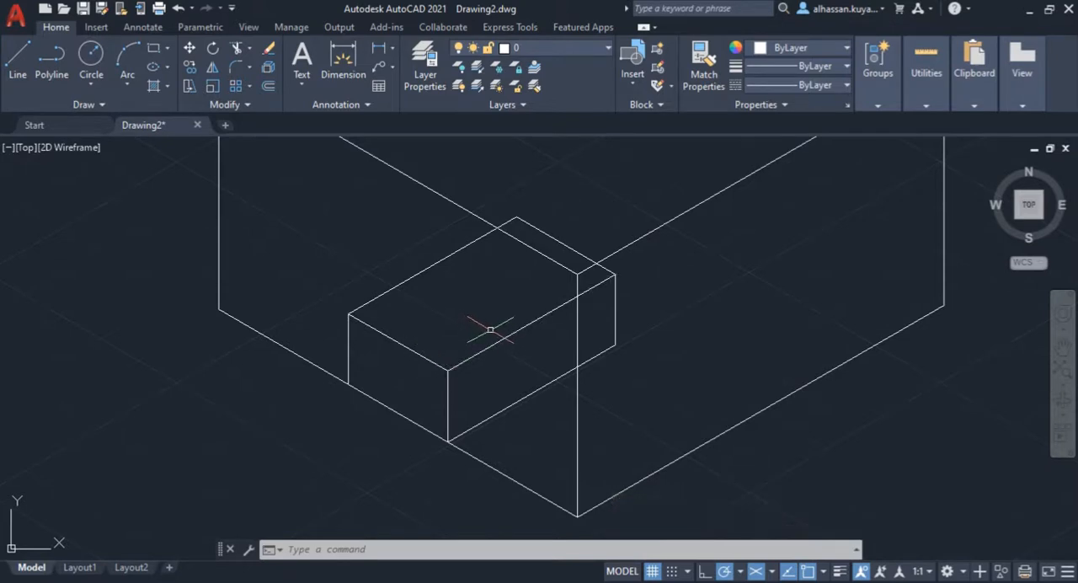
Step: Consult the PDF and draw a 25 mm construction line at 30° across the block's top face from the midpoint of its front edge
{"action": "mouse_move", "coordinate": [503, 335]}
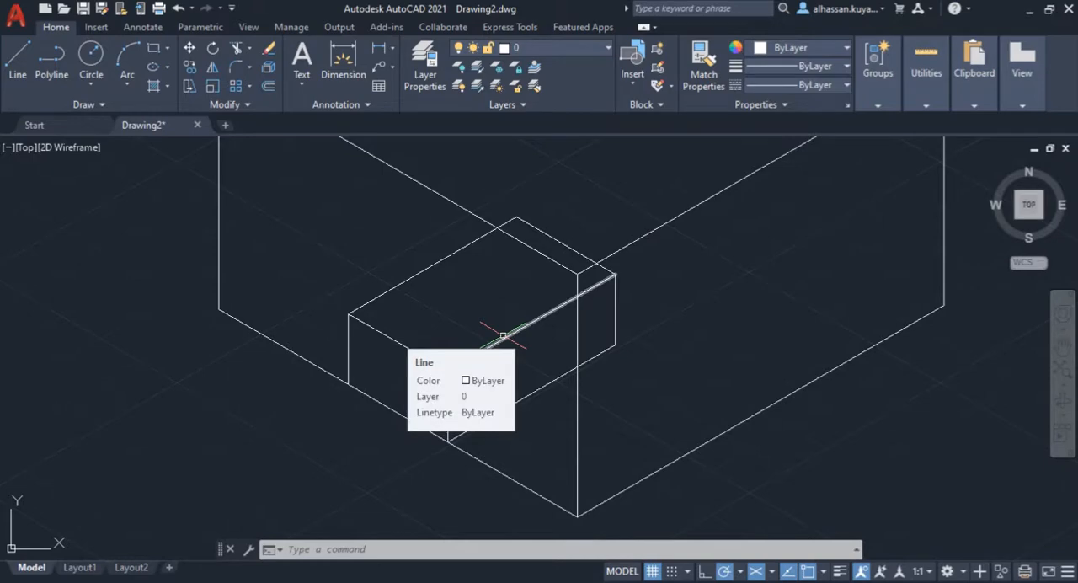
{"action": "middle_click_drag", "start_coordinate": [439, 346], "coordinate": [436, 362]}
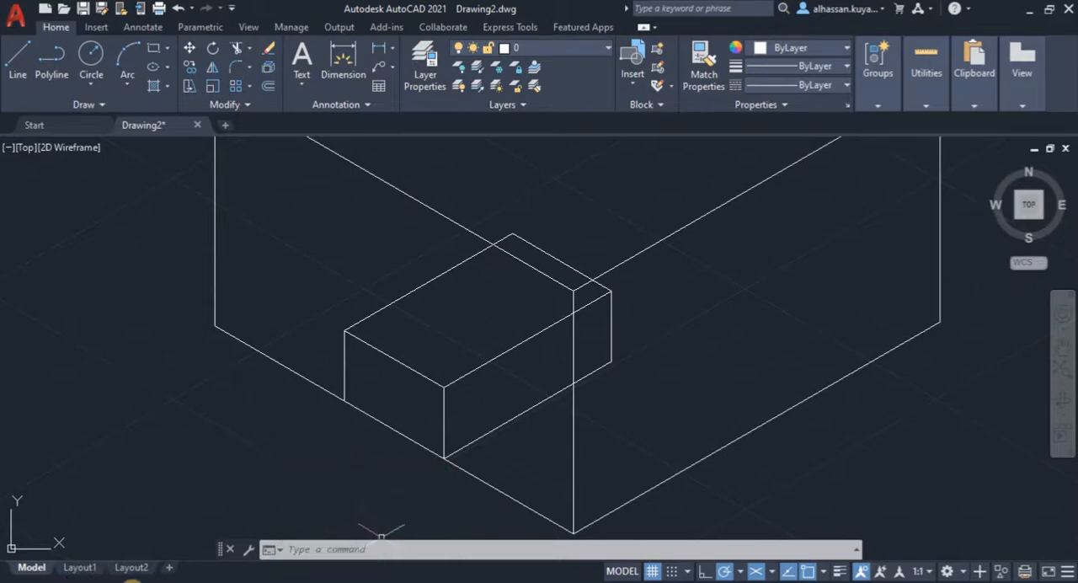
{"action": "mouse_move", "coordinate": [130, 580]}
{"action": "left_click", "coordinate": [123, 511]}
{"action": "left_click", "coordinate": [18, 56]}
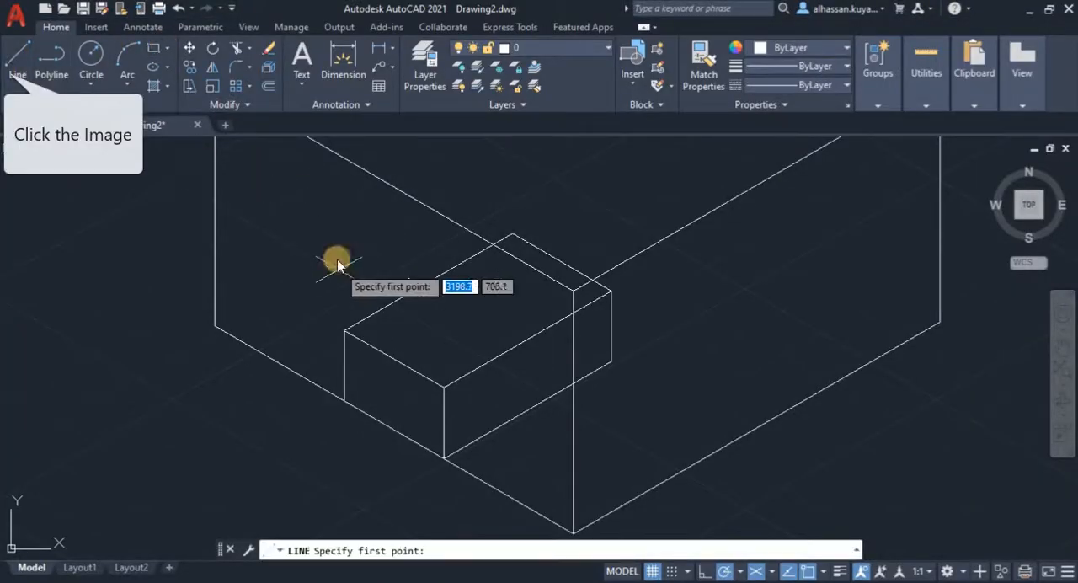
{"action": "left_click", "coordinate": [394, 359]}
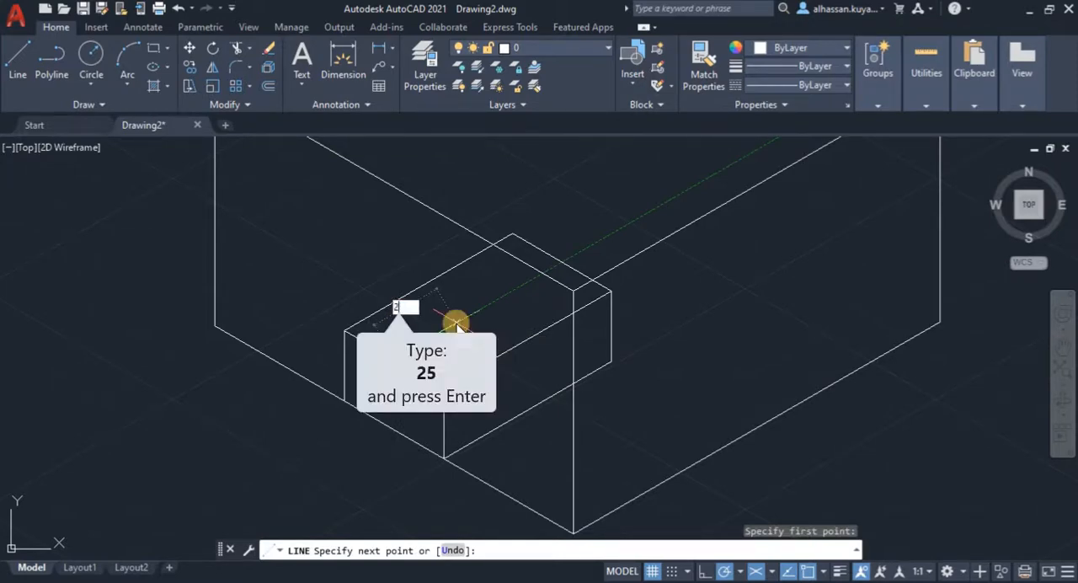
{"action": "type", "text": "25"}
{"action": "key", "text": "Return"}
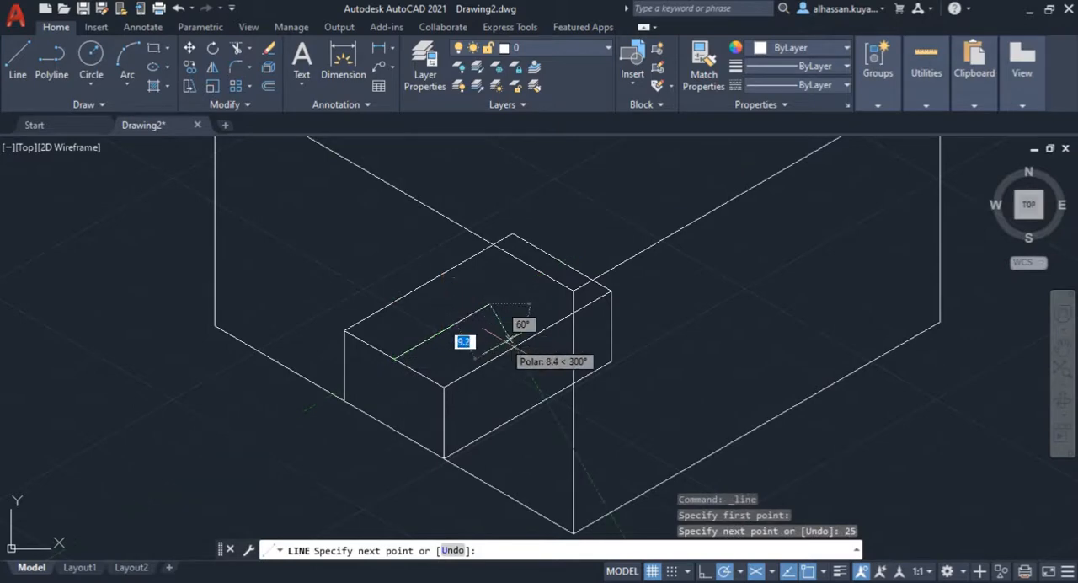
{"action": "key", "text": "Return"}
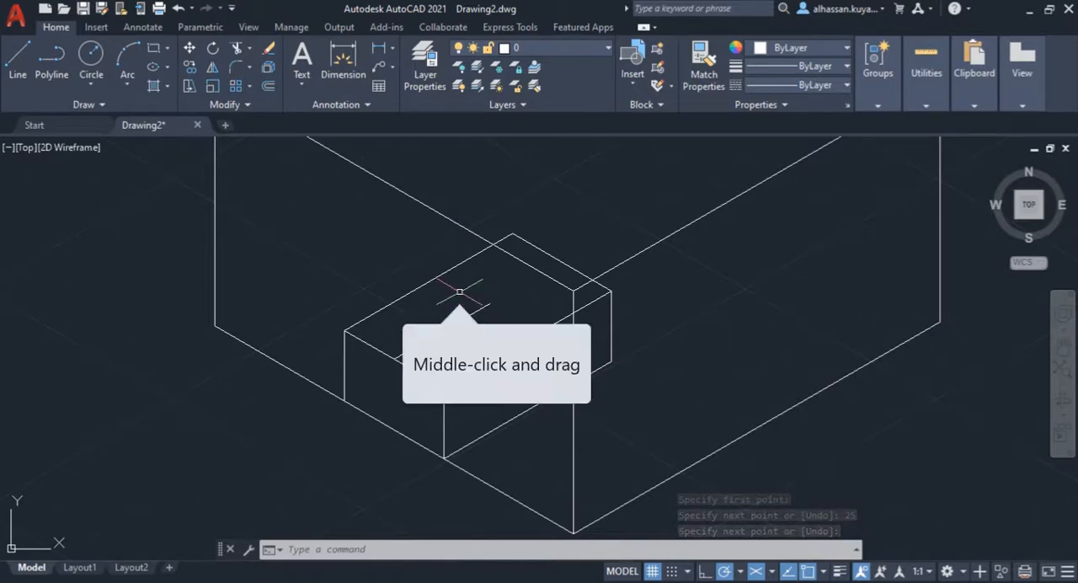
Step: Draw an elliptical-arc isocircle centred on the construction line's inner end, with radius 9 mm and start and end angles of 0, consulting the PDF
{"action": "middle_click_drag", "start_coordinate": [459, 291], "coordinate": [432, 302]}
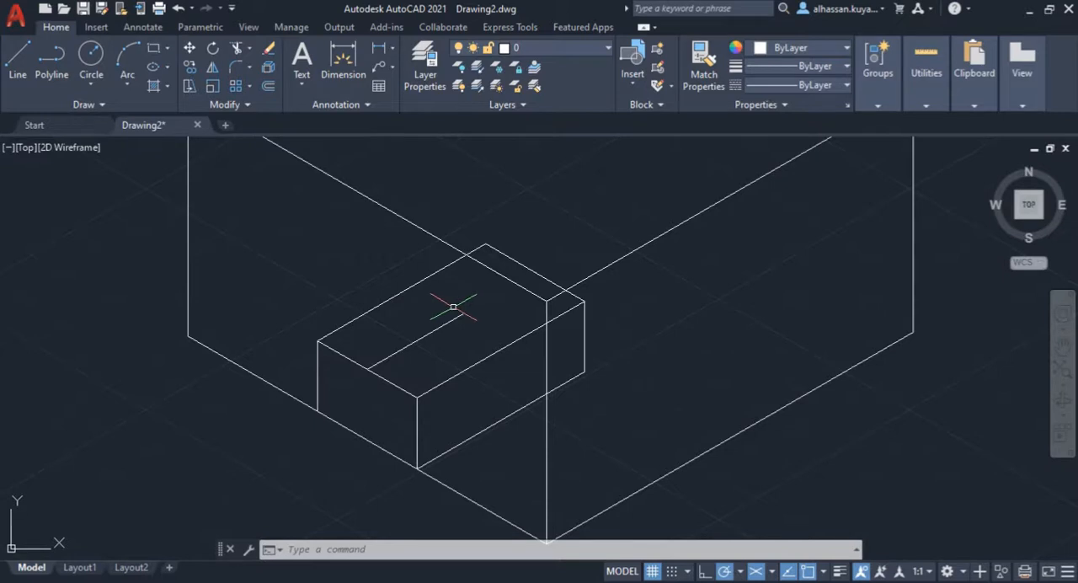
{"action": "left_click", "coordinate": [168, 67]}
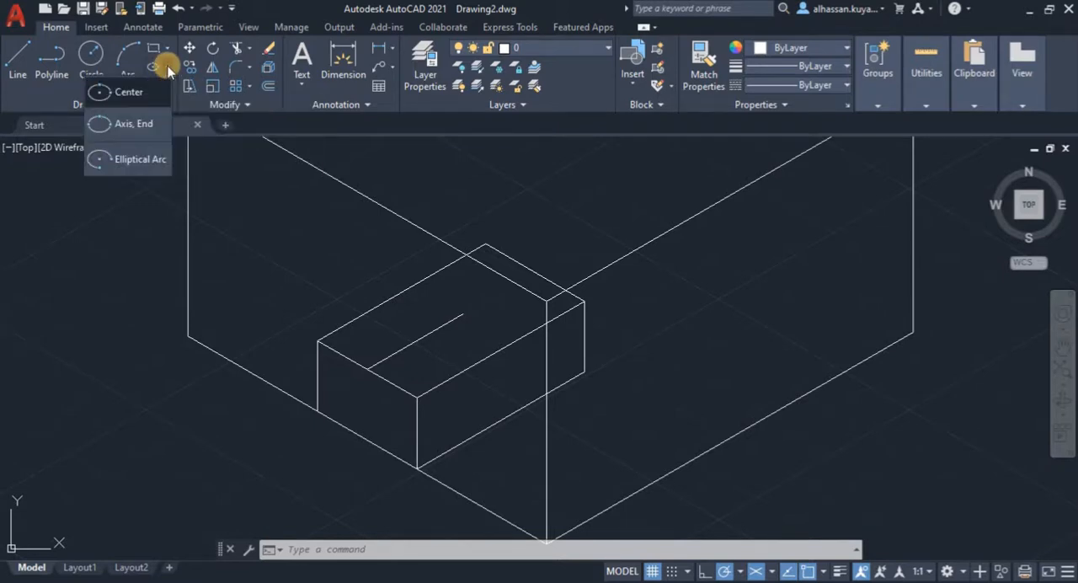
{"action": "left_click", "coordinate": [136, 168]}
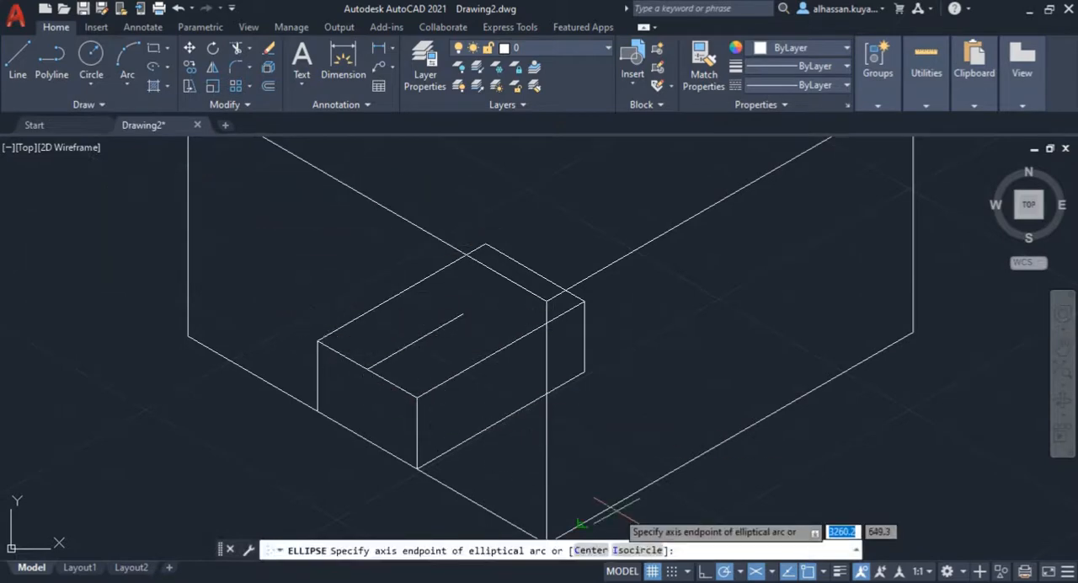
{"action": "left_click", "coordinate": [634, 551]}
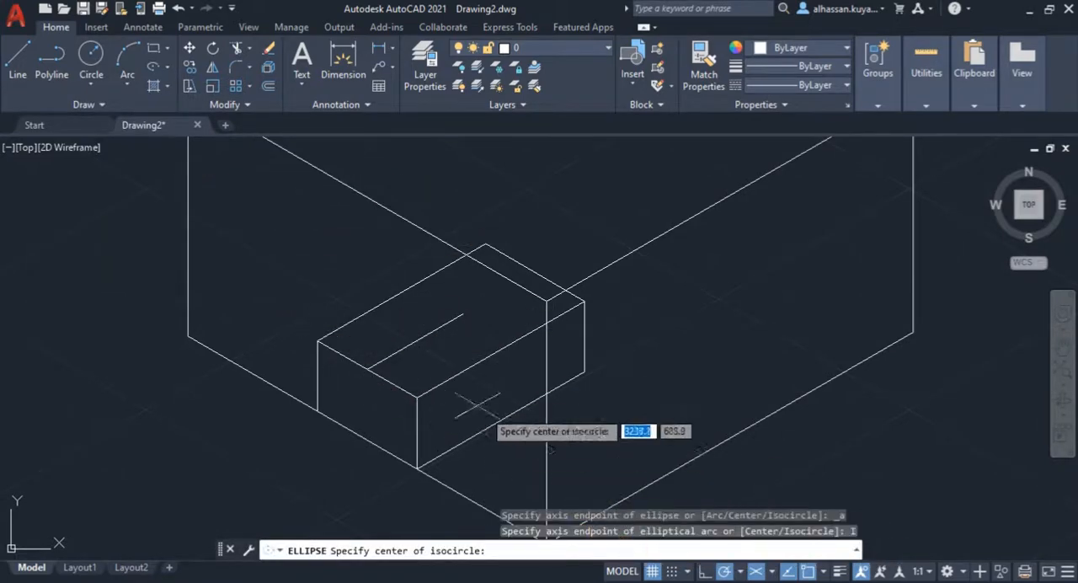
{"action": "left_click", "coordinate": [463, 313]}
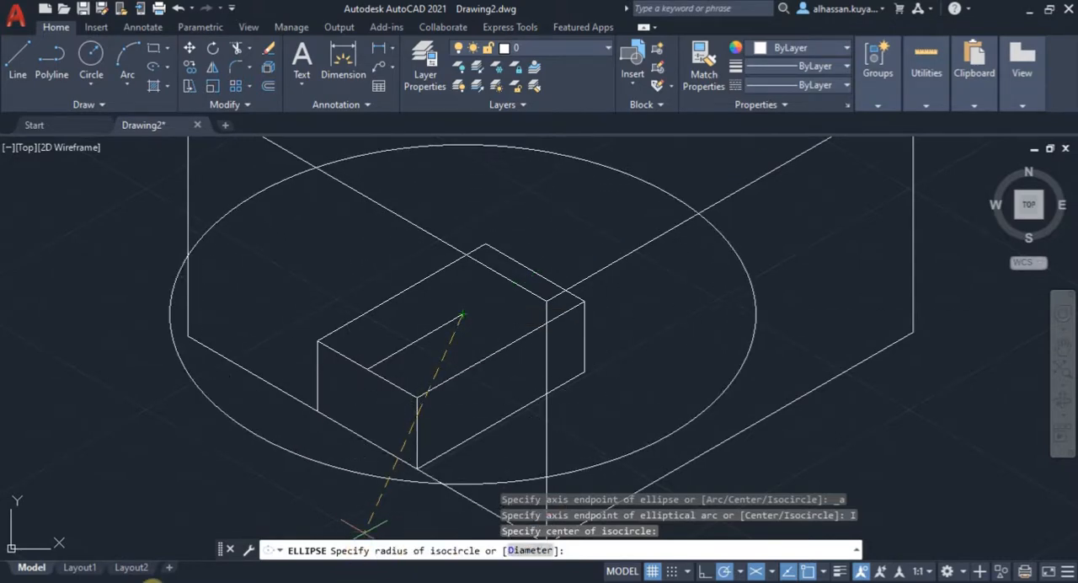
{"action": "mouse_move", "coordinate": [131, 580]}
{"action": "left_click", "coordinate": [133, 549]}
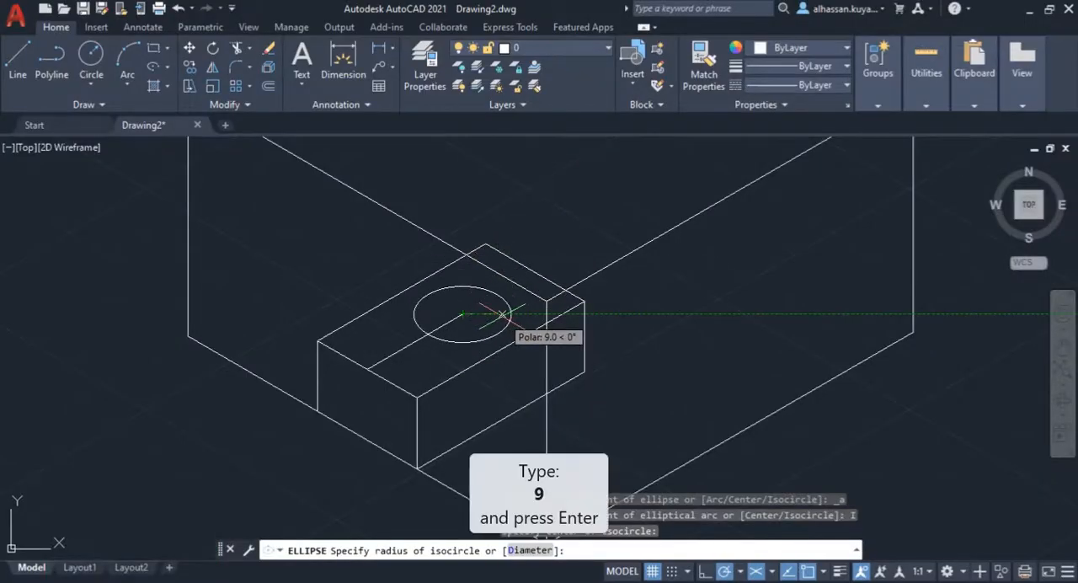
{"action": "type", "text": "9"}
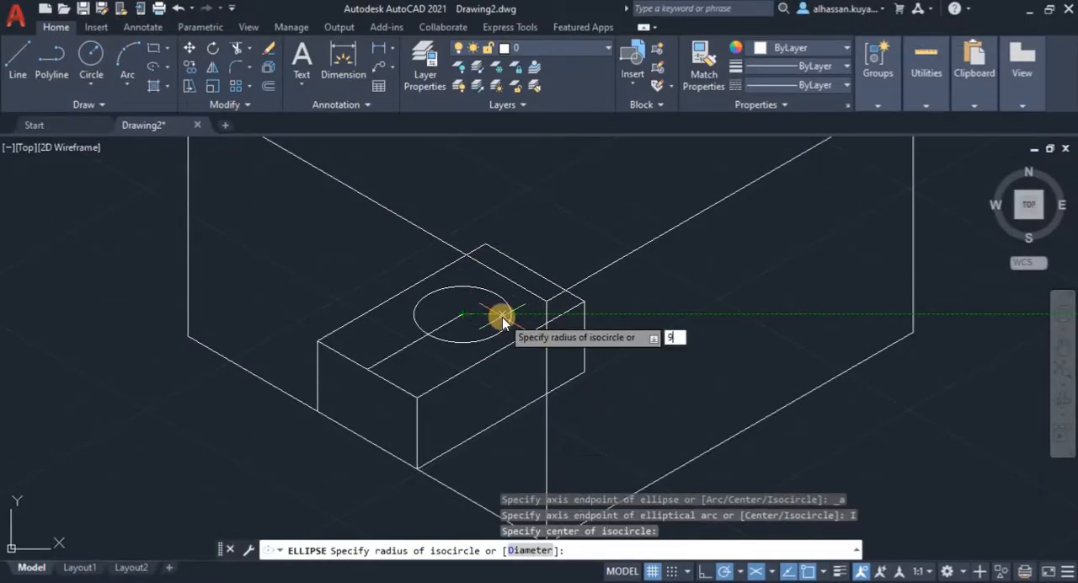
{"action": "key", "text": "Return"}
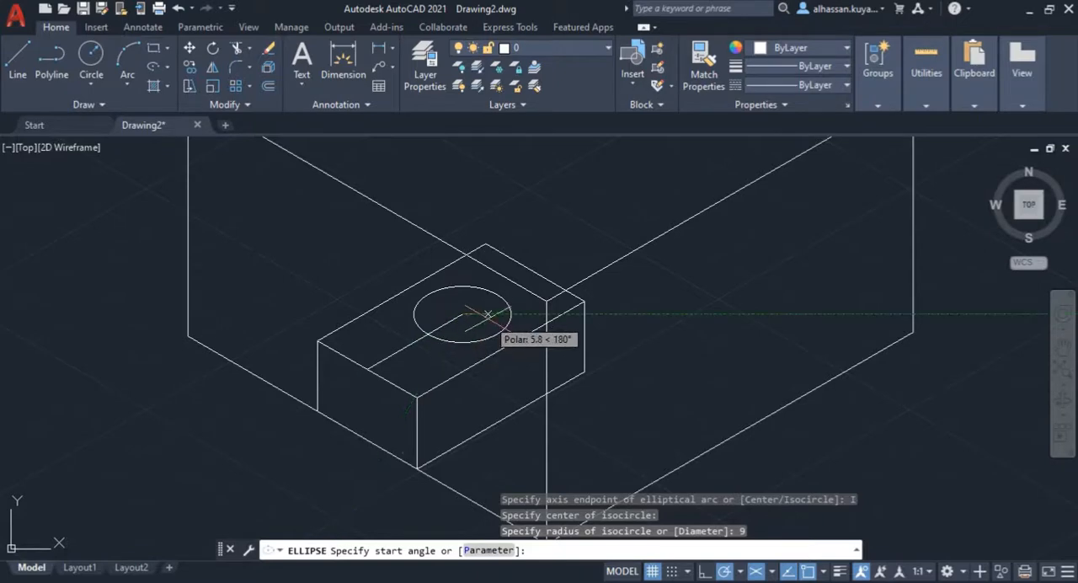
{"action": "type", "text": "0"}
{"action": "key", "text": "Return"}
{"action": "type", "text": "0"}
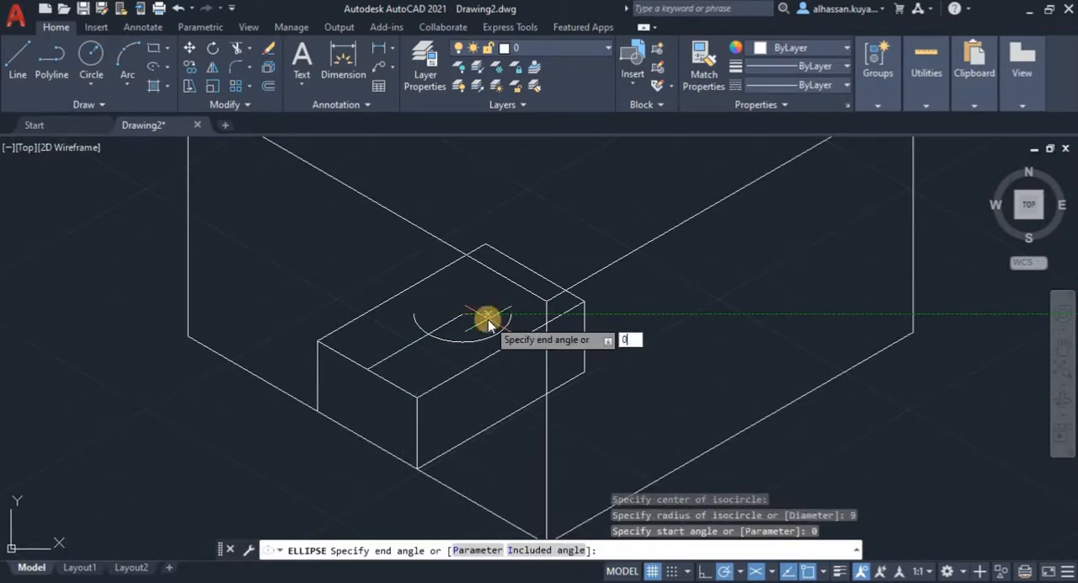
{"action": "key", "text": "Return"}
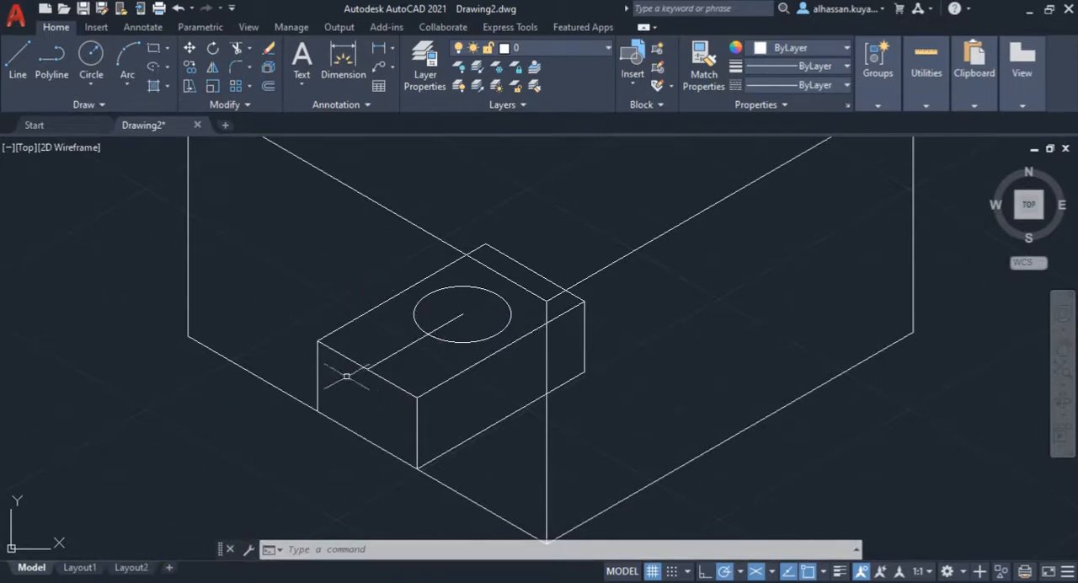
Step: Draw the slot's right side from the isocircle's lower right point to the block's front top edge, continuing 12 mm vertically down the front face
{"action": "left_click", "coordinate": [19, 52]}
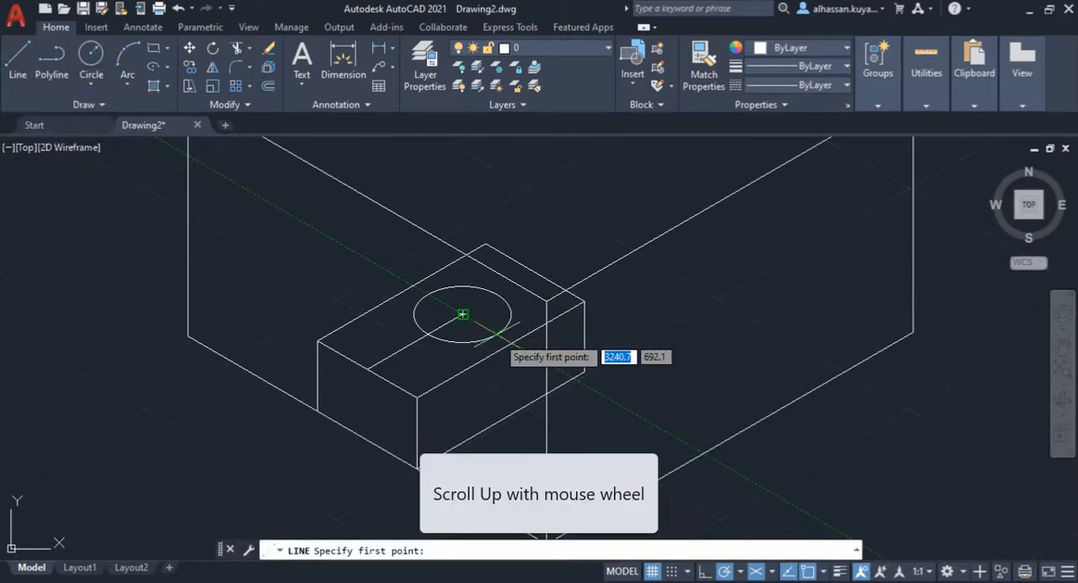
{"action": "scroll", "coordinate": [497, 335], "scroll_direction": "up", "scroll_amount": 4}
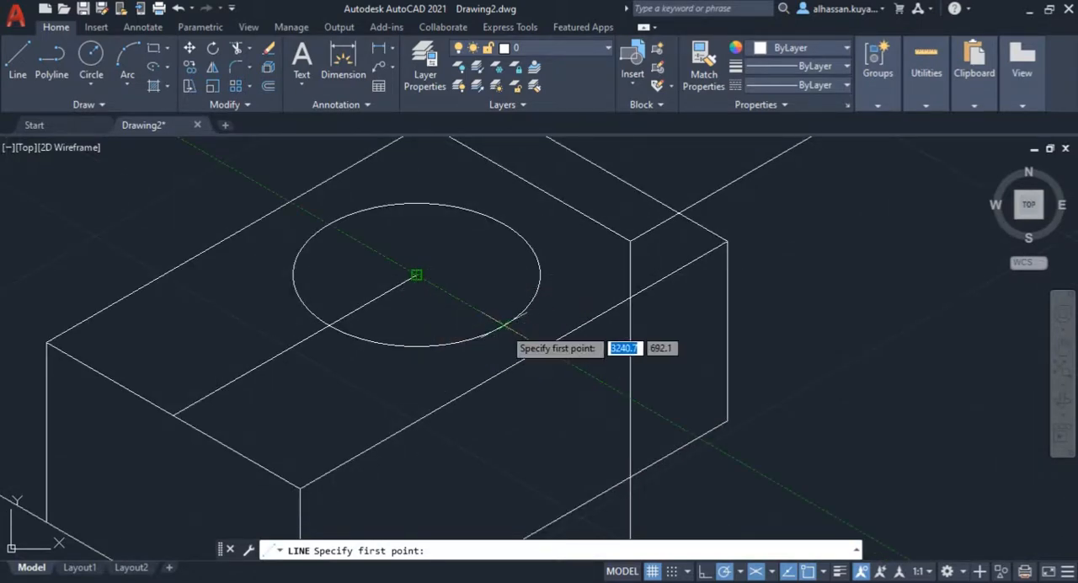
{"action": "left_click", "coordinate": [503, 324]}
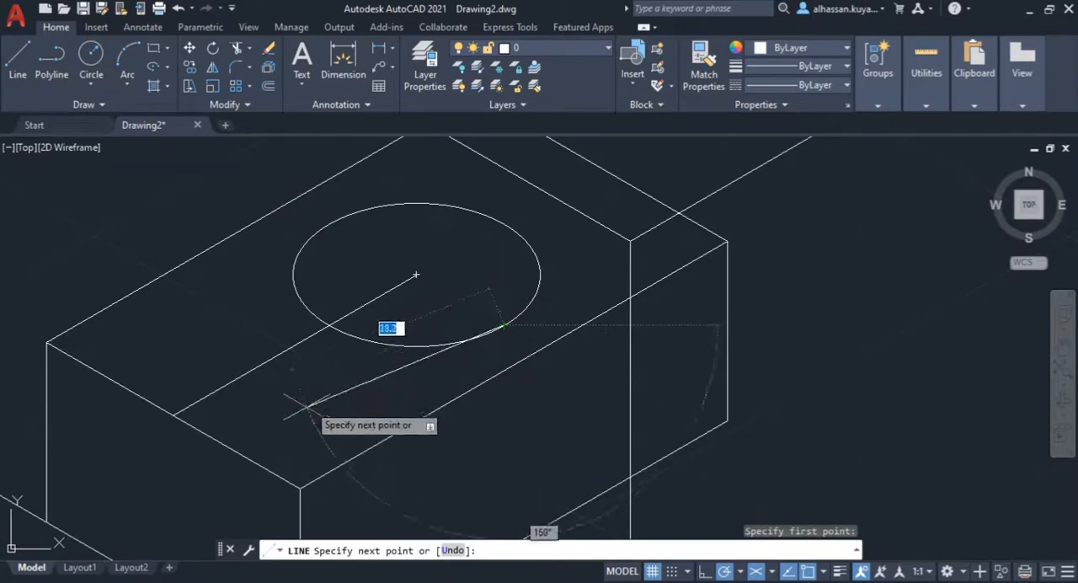
{"action": "left_click", "coordinate": [261, 461]}
{"action": "scroll", "coordinate": [274, 433], "scroll_direction": "up", "scroll_amount": 3}
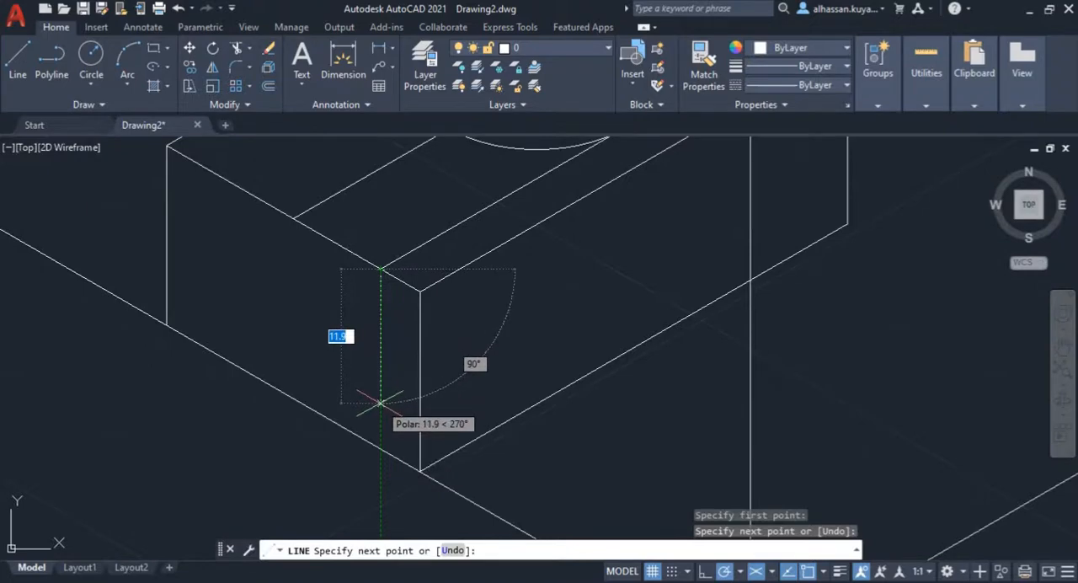
{"action": "mouse_move", "coordinate": [115, 542]}
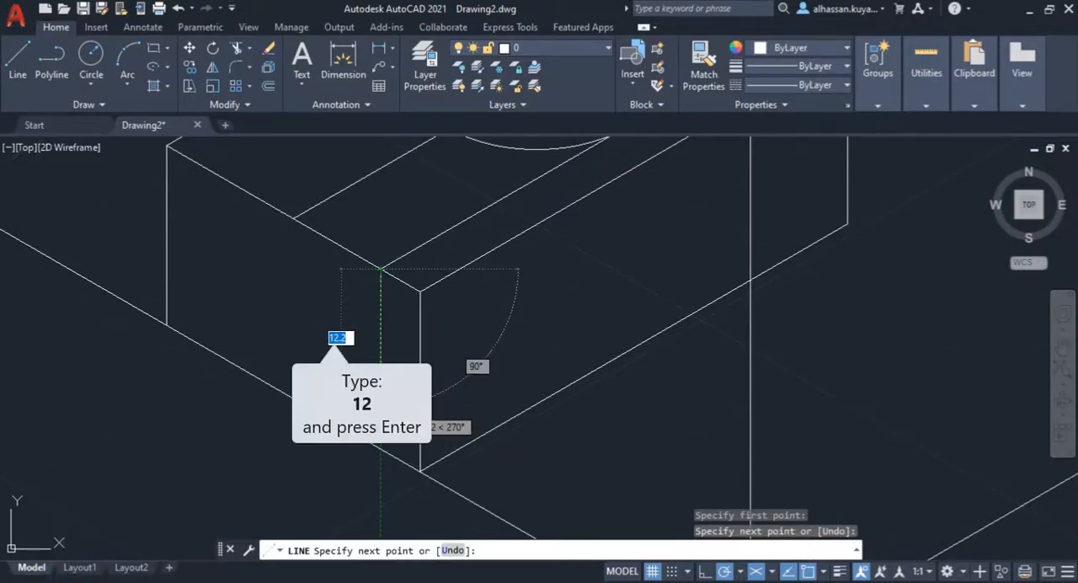
{"action": "key", "text": "Return"}
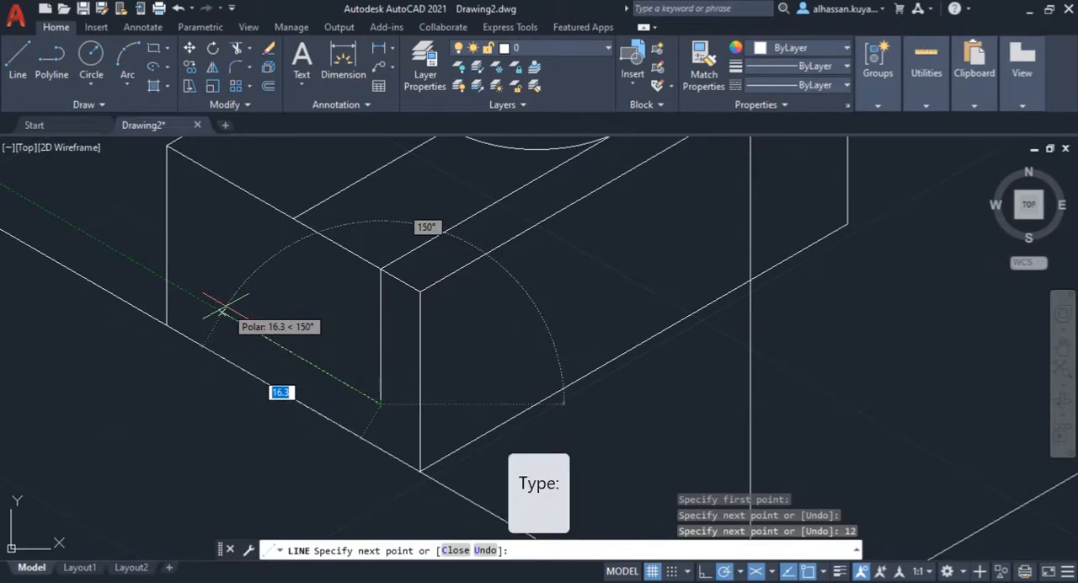
{"action": "key", "text": "Return"}
Step: Draw the slot's left side from the isocircle to the front edge, 12 mm down the front face, and across to the right side's lower end
{"action": "scroll", "coordinate": [224, 312], "scroll_direction": "down", "scroll_amount": 2}
{"action": "middle_click_drag", "start_coordinate": [308, 260], "coordinate": [319, 342]}
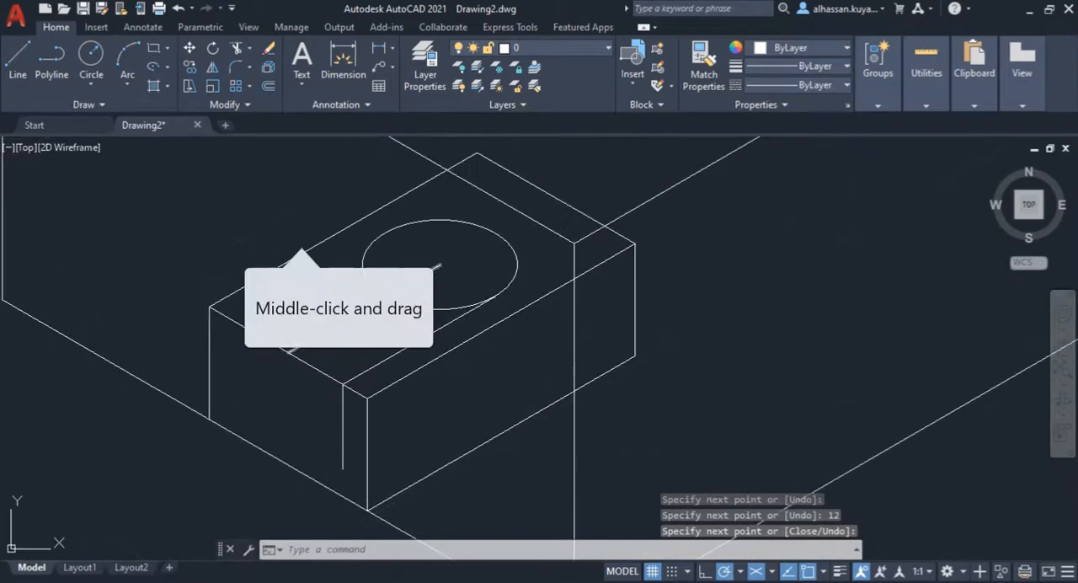
{"action": "type", "text": "l"}
{"action": "key", "text": "Return"}
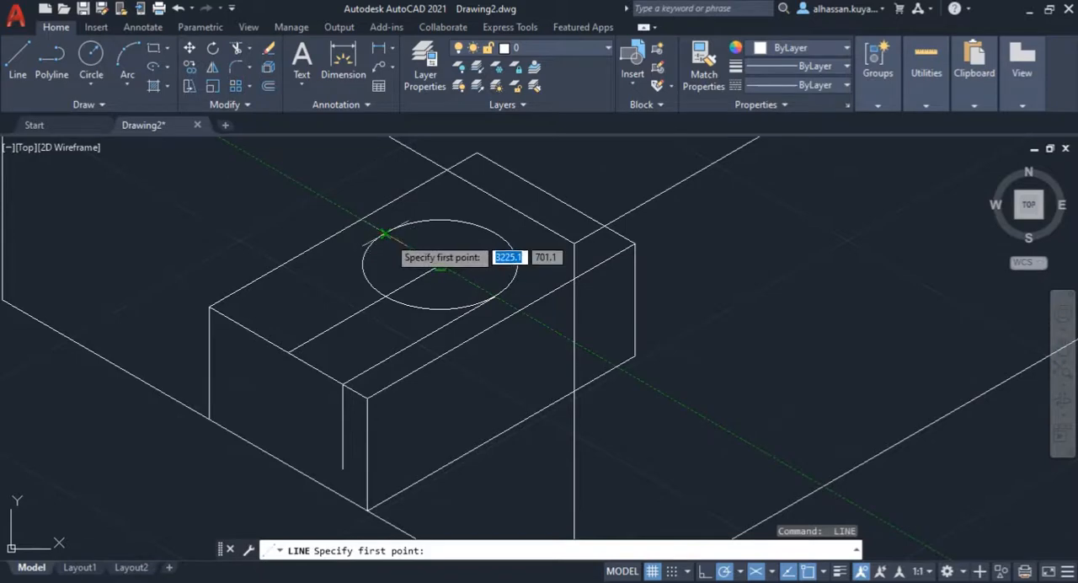
{"action": "left_click", "coordinate": [385, 233]}
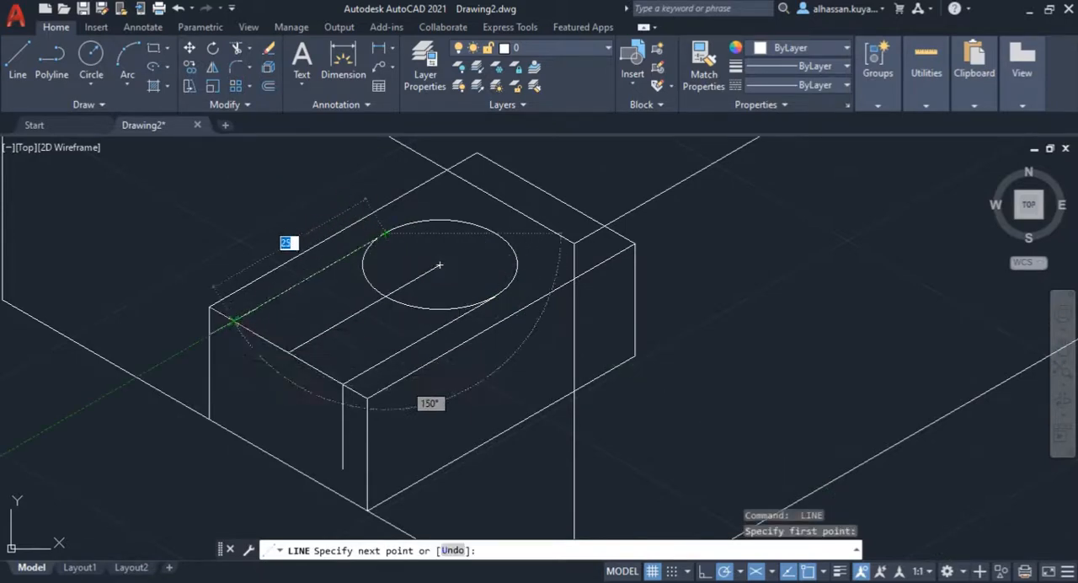
{"action": "left_click", "coordinate": [233, 320]}
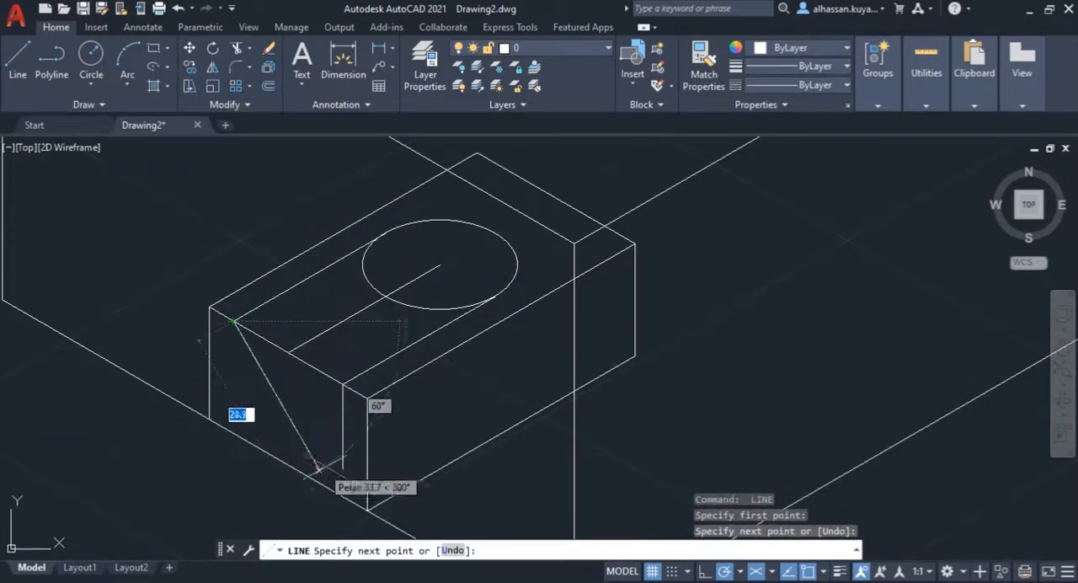
{"action": "left_click", "coordinate": [234, 406]}
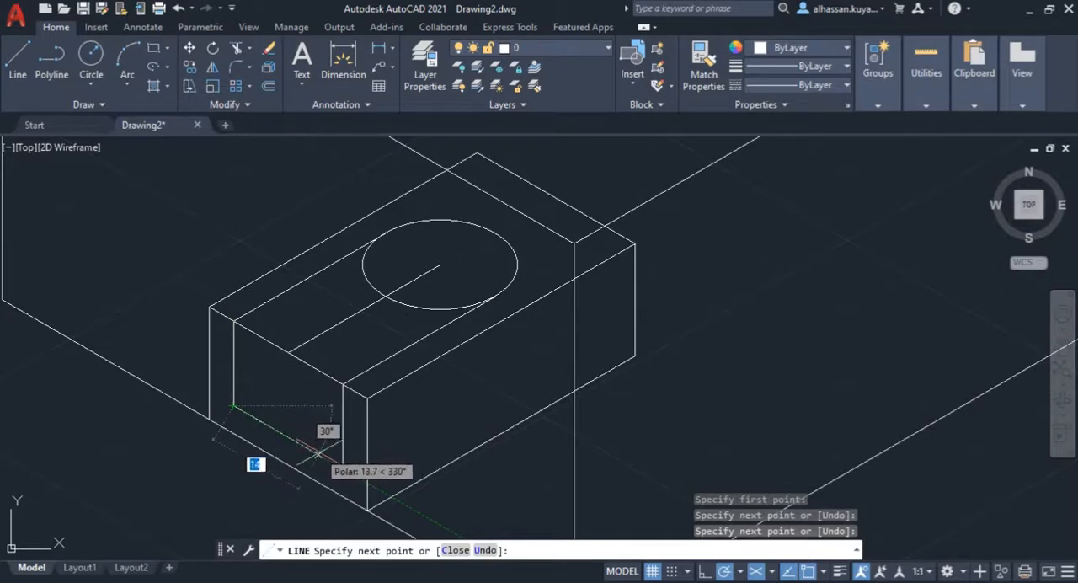
{"action": "left_click", "coordinate": [343, 467]}
{"action": "key", "text": "Return"}
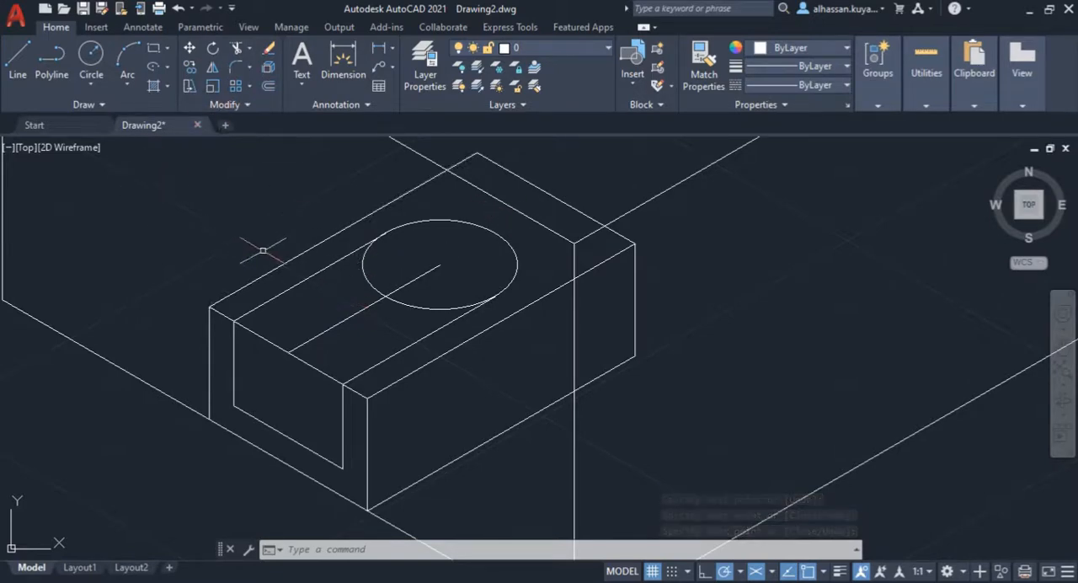
Step: Erase the slot's construction line and trim the isocircle's front portion and the block's top front edge across the slot opening
{"action": "left_click", "coordinate": [337, 323]}
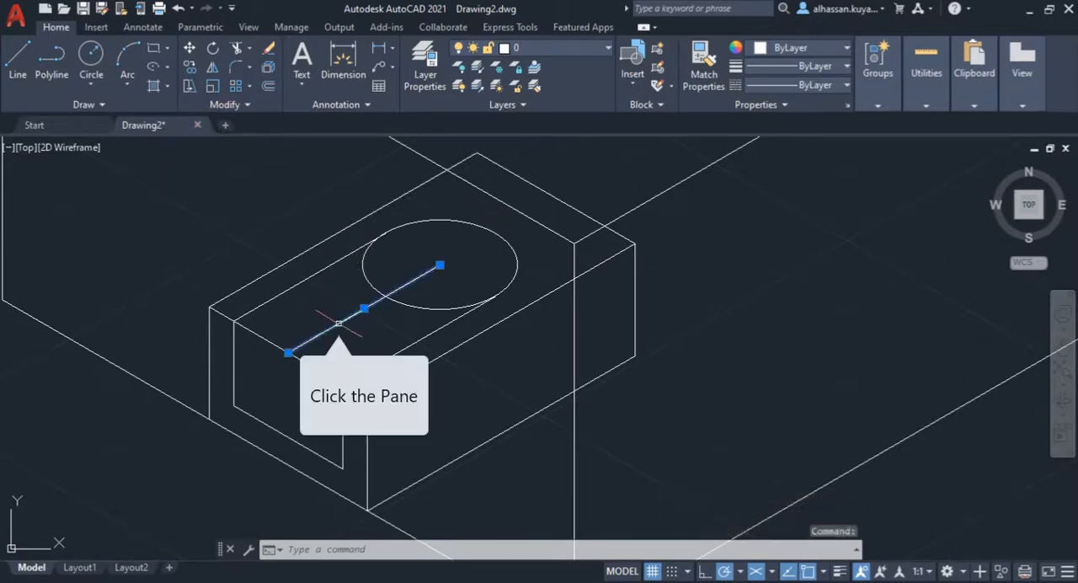
{"action": "key", "text": "Delete"}
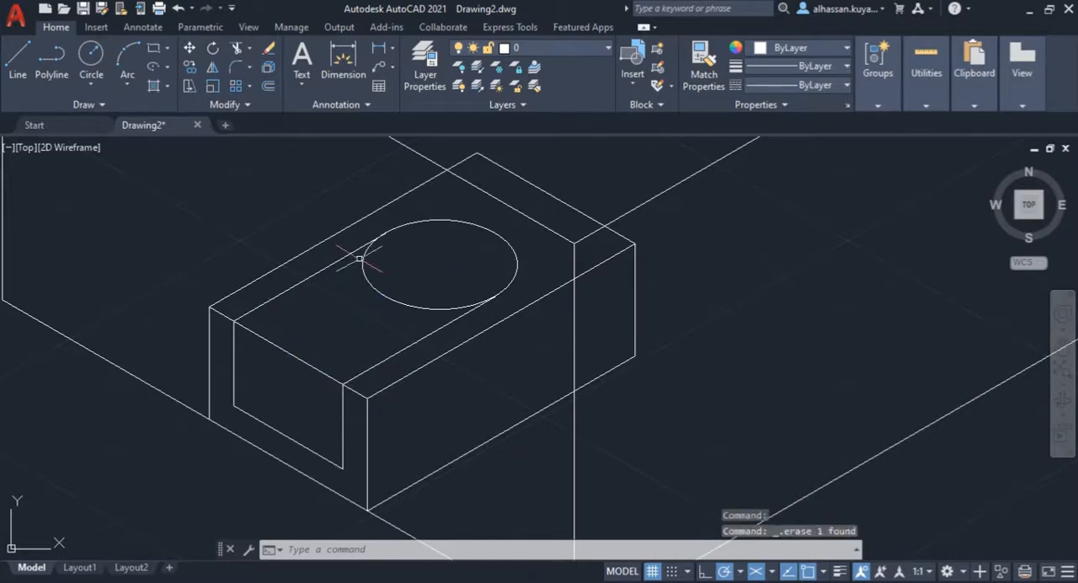
{"action": "left_click", "coordinate": [236, 47]}
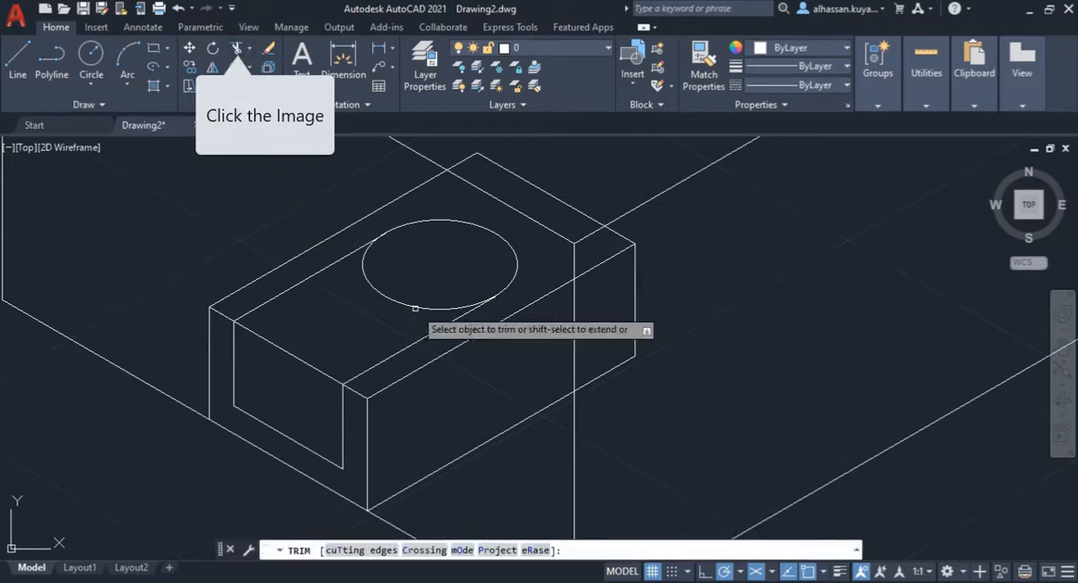
{"action": "left_click", "coordinate": [405, 299]}
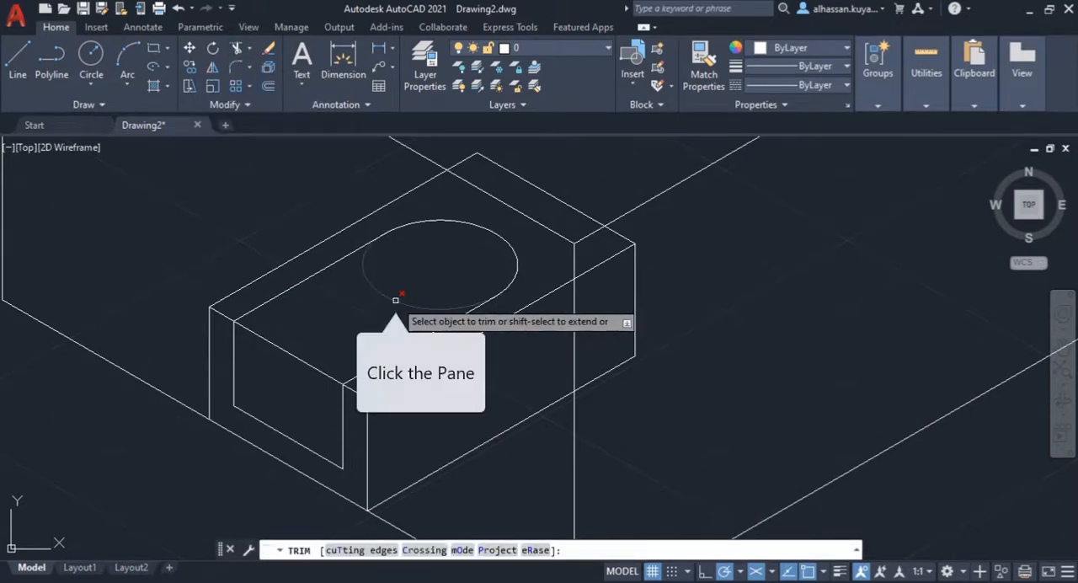
{"action": "left_click", "coordinate": [277, 347]}
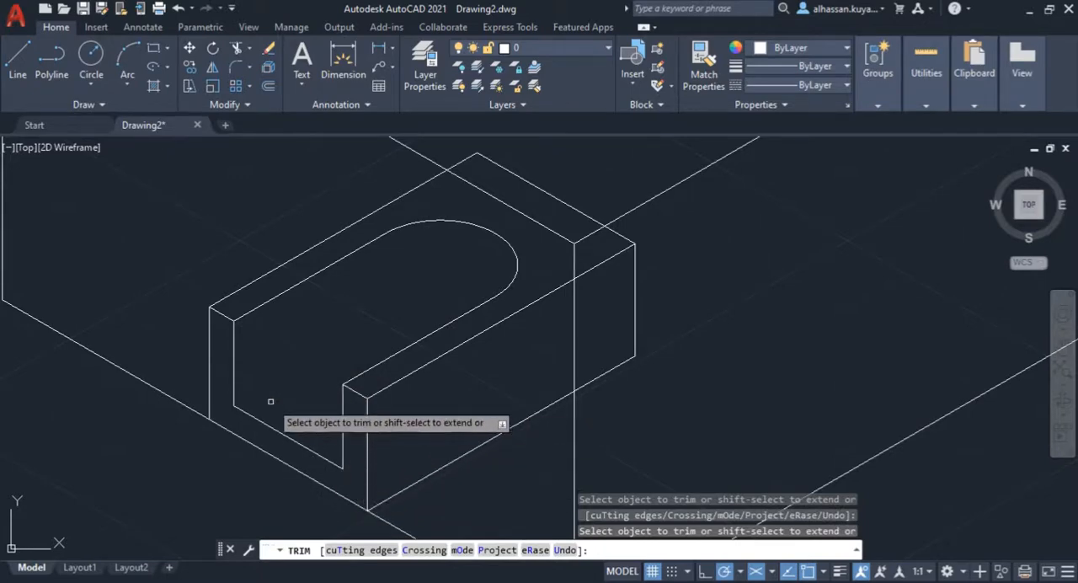
{"action": "key", "text": "space"}
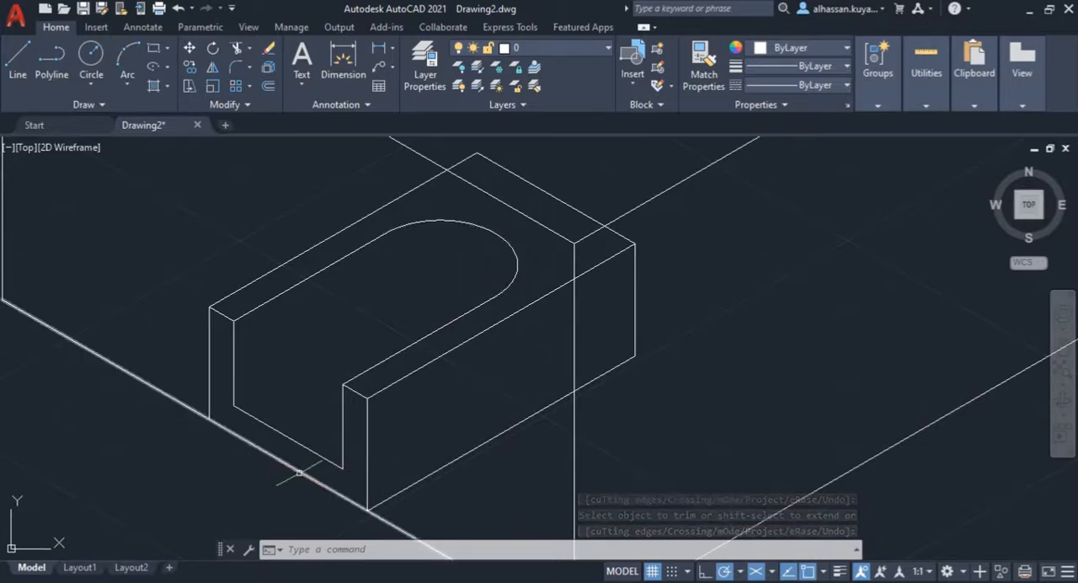
Step: Consult the PDF and copy the slot's rounded end 12 mm down, from the slot's upper left front corner to its lower one
{"action": "left_click", "coordinate": [130, 580]}
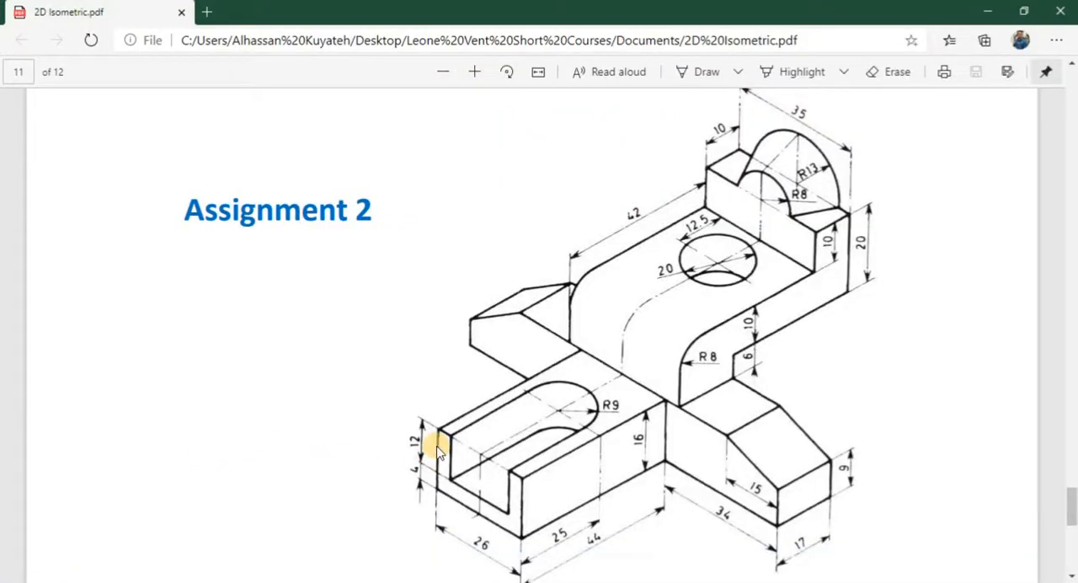
{"action": "left_click", "coordinate": [369, 580]}
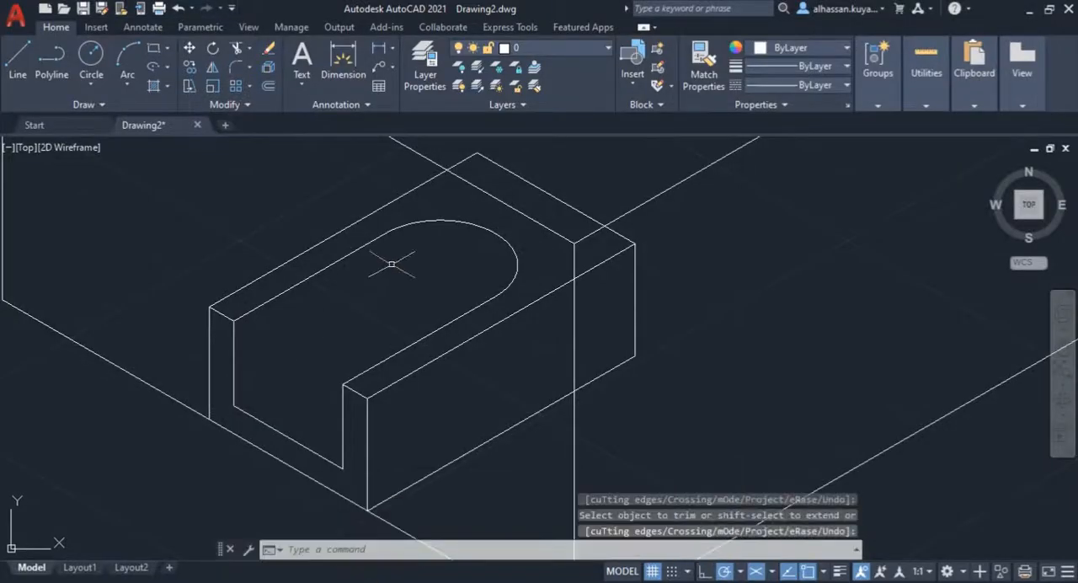
{"action": "key", "text": "Escape"}
{"action": "left_click", "coordinate": [414, 223]}
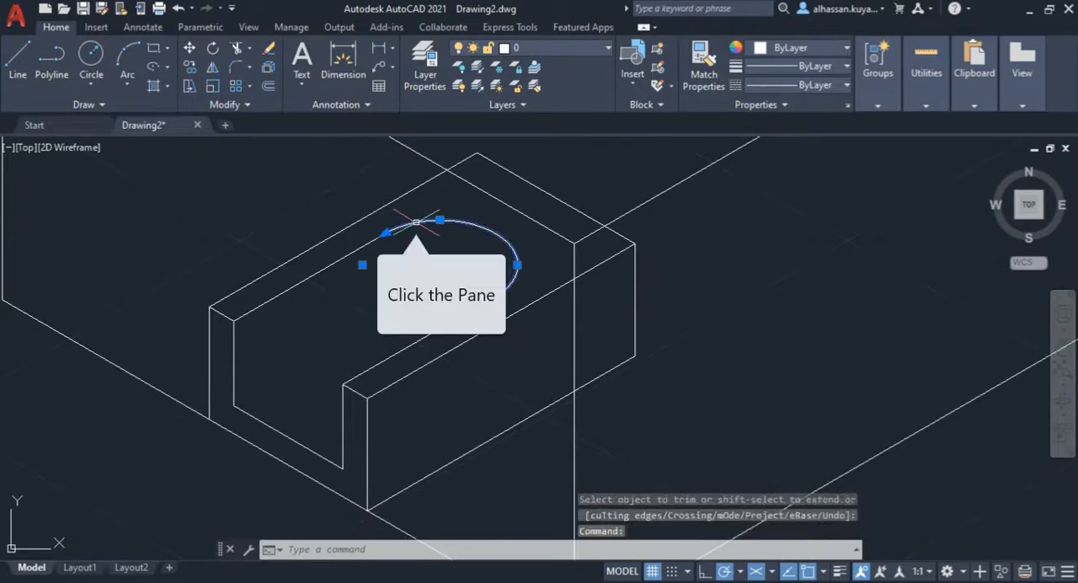
{"action": "left_click", "coordinate": [188, 67]}
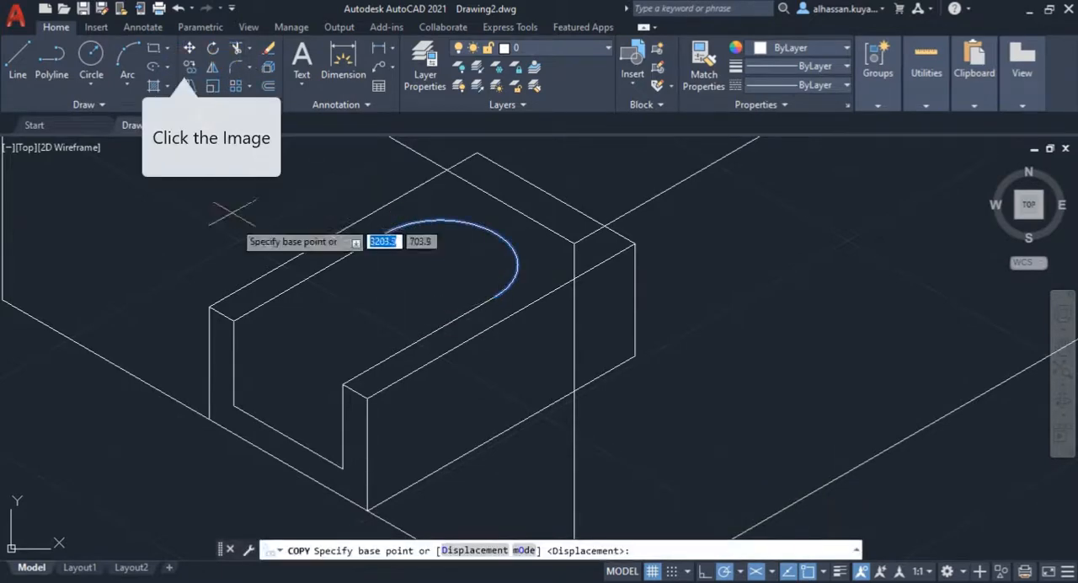
{"action": "left_click", "coordinate": [233, 322]}
{"action": "left_click", "coordinate": [234, 405]}
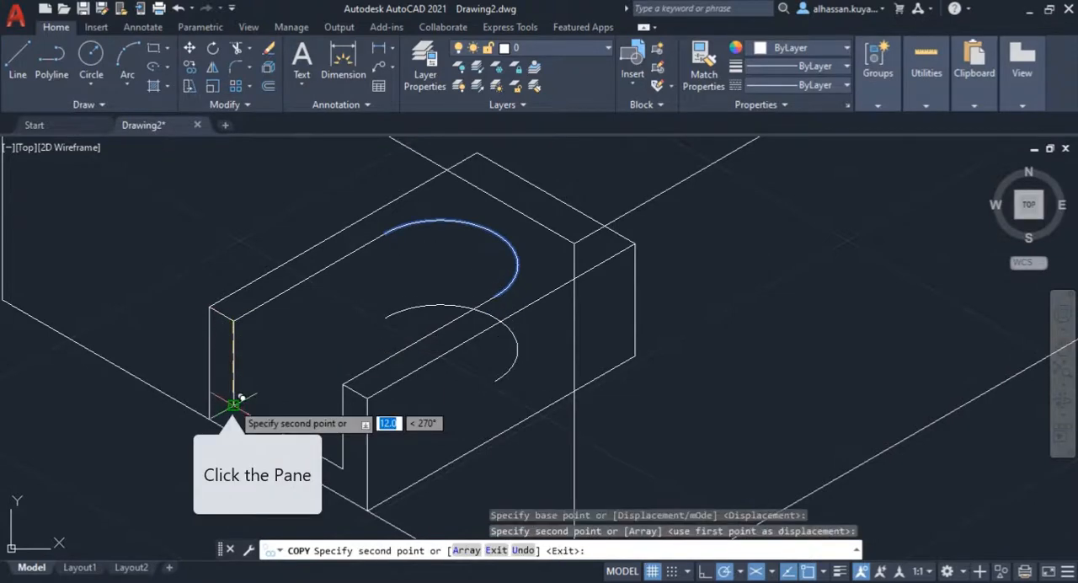
{"action": "key", "text": "Return"}
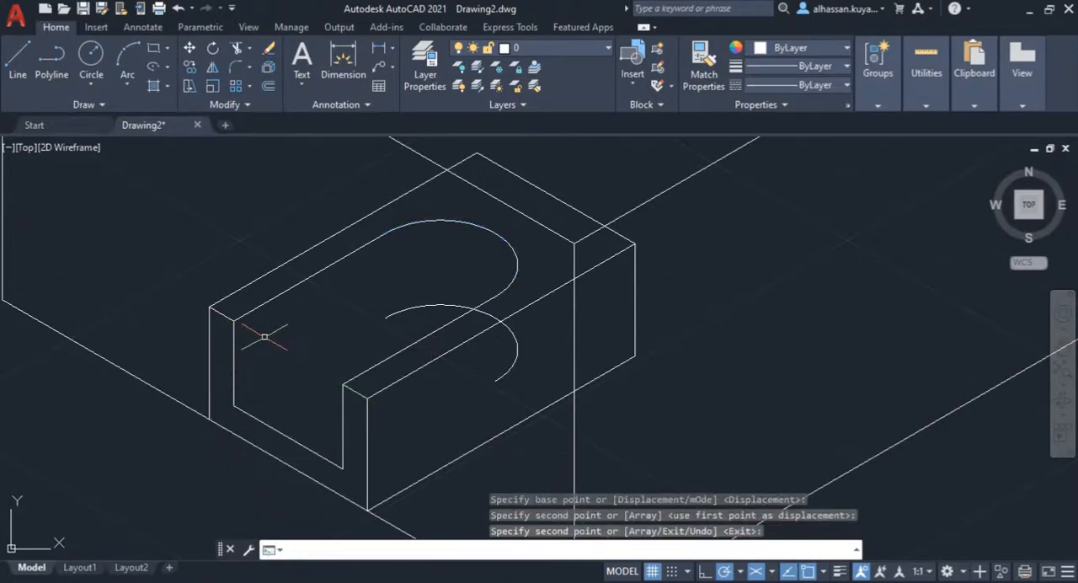
Step: Draw the slot floor's left edge from the lower left front corner to the left end of the copied arc
{"action": "left_click", "coordinate": [18, 58]}
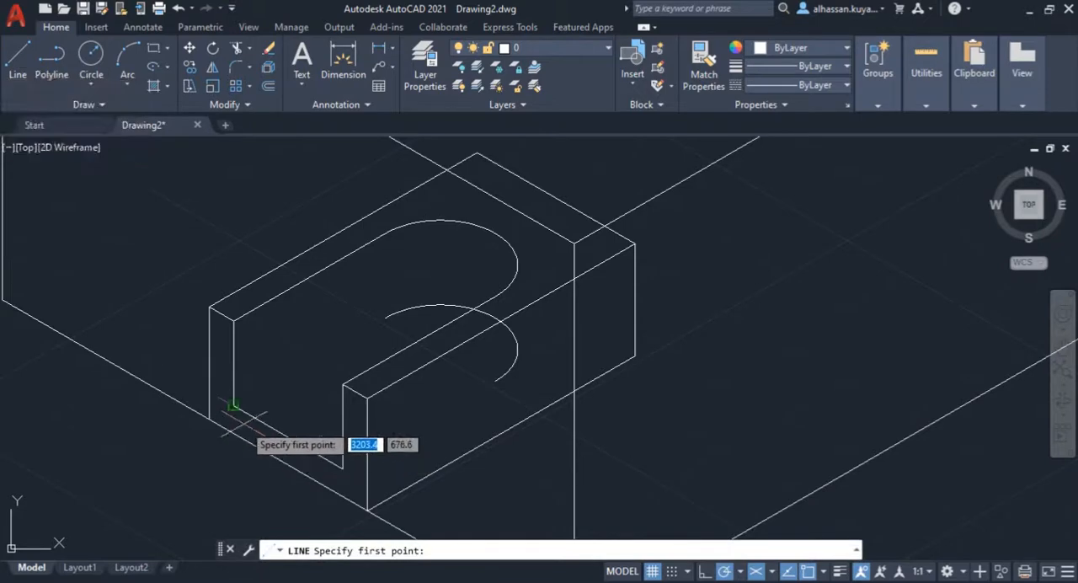
{"action": "left_click", "coordinate": [233, 406]}
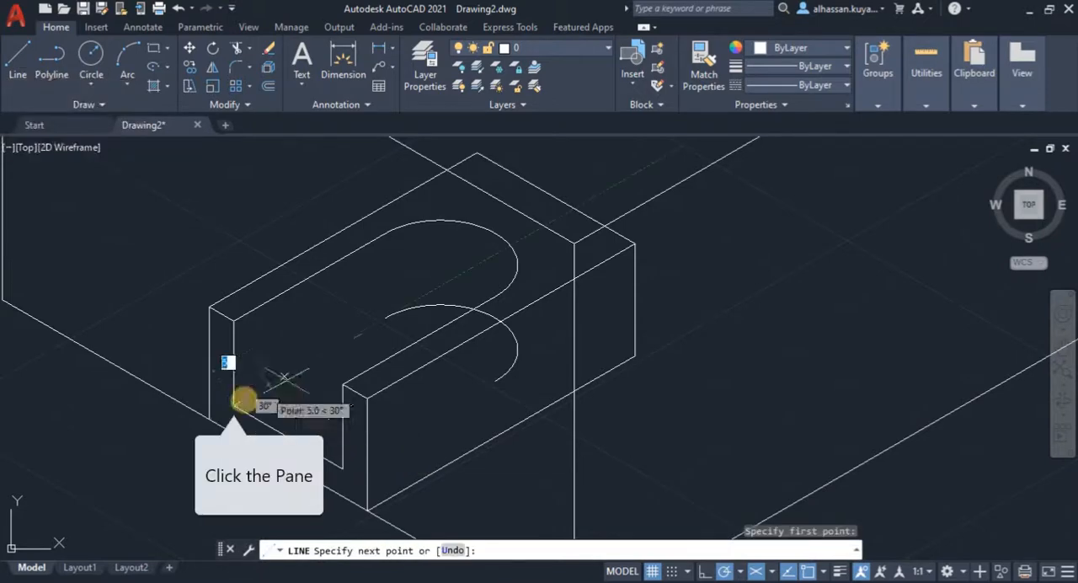
{"action": "left_click", "coordinate": [388, 315]}
{"action": "key", "text": "Return"}
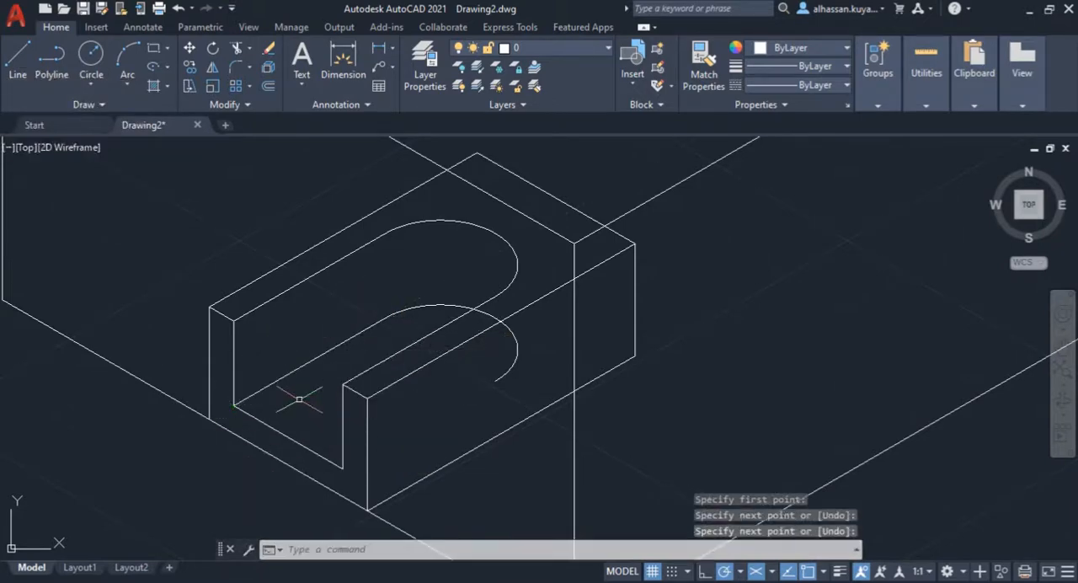
Step: Trim the copied floor arc where it runs beyond the slot's right top edge and across the block's right side
{"action": "left_click", "coordinate": [240, 50]}
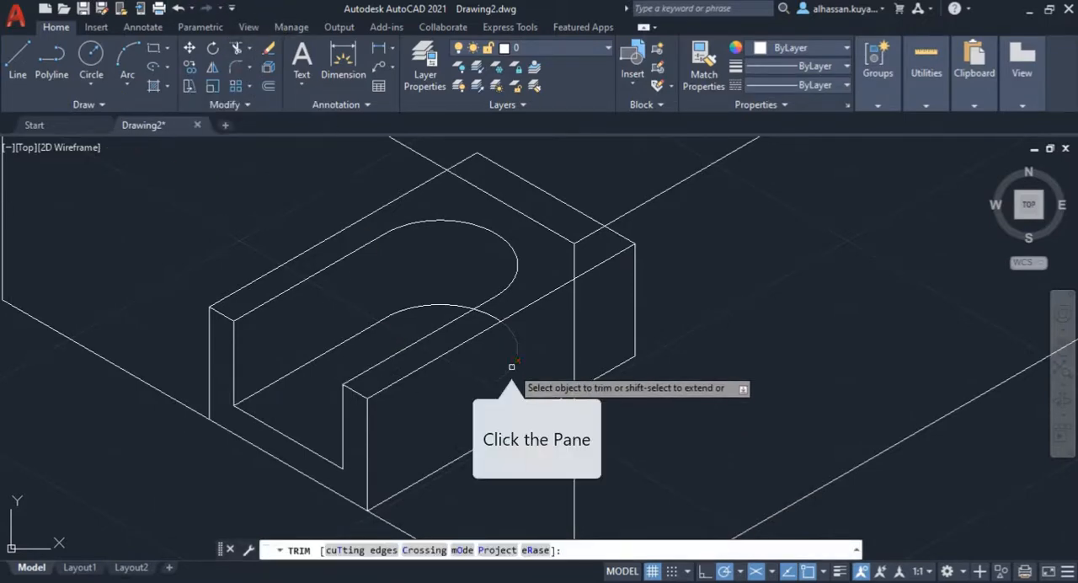
{"action": "left_click", "coordinate": [496, 313]}
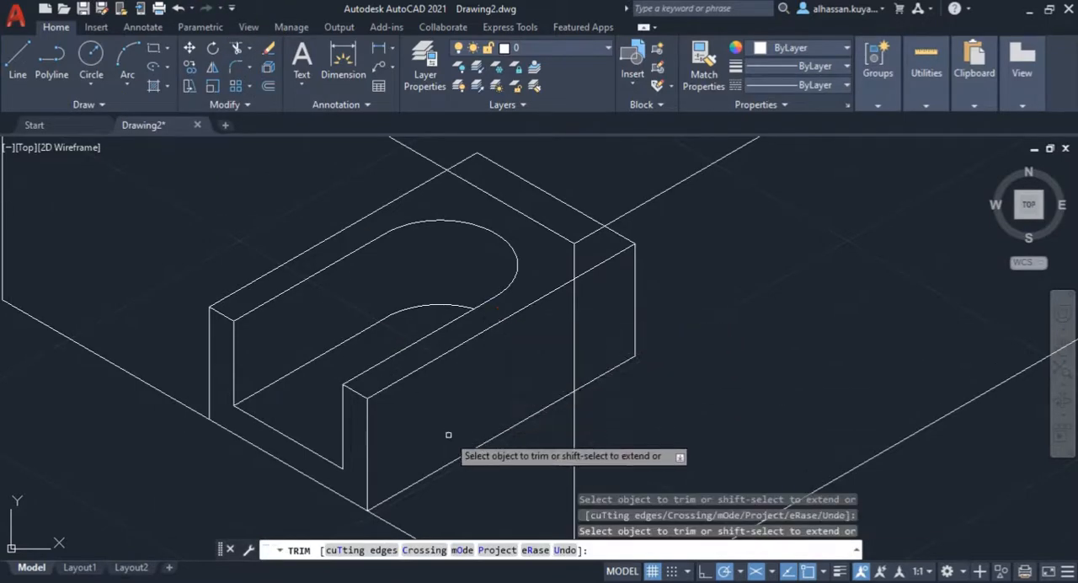
{"action": "key", "text": "Return"}
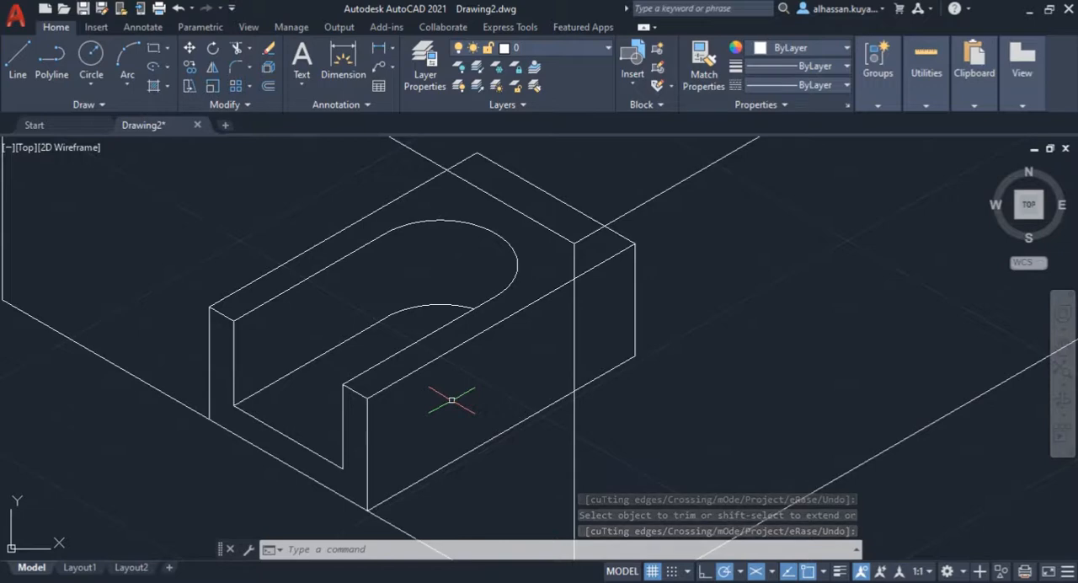
{"action": "scroll", "coordinate": [452, 400], "scroll_direction": "down", "scroll_amount": 4}
{"action": "scroll", "coordinate": [452, 400], "scroll_direction": "up", "scroll_amount": 2}
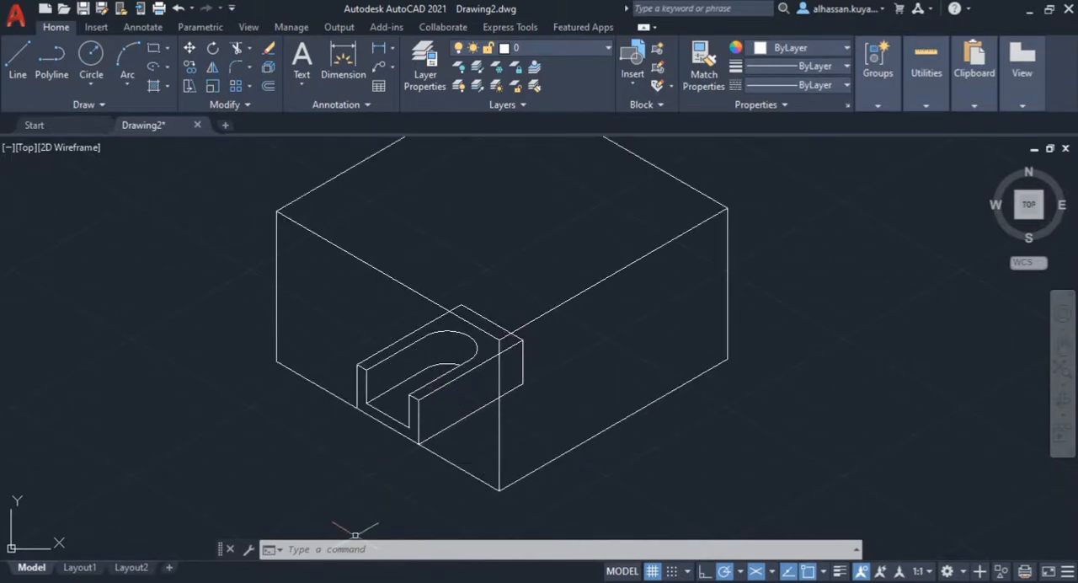
Step: Consult the PDF and draw the right wing's 34 mm base line from the block's lower rear corner to the box's bottom edge, continuing 9 mm up
{"action": "key", "text": "alt+Tab"}
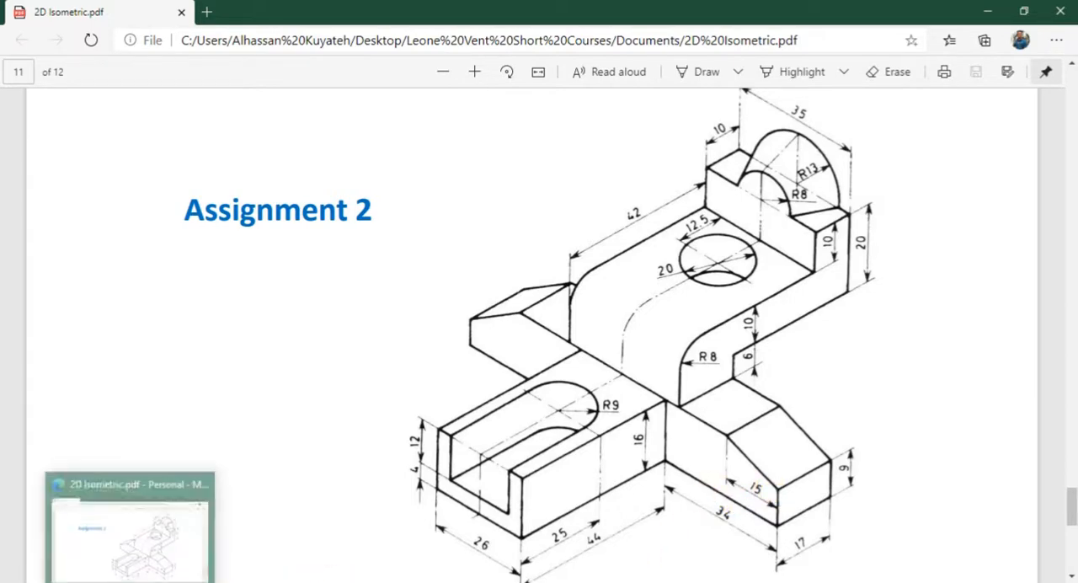
{"action": "left_click", "coordinate": [371, 581]}
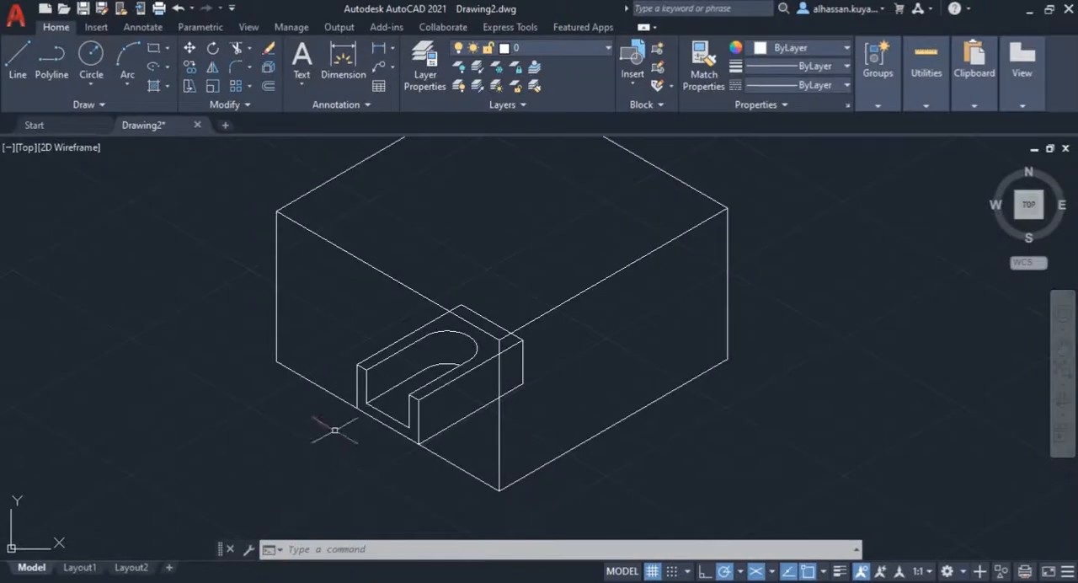
{"action": "middle_click_drag", "start_coordinate": [493, 385], "coordinate": [436, 418]}
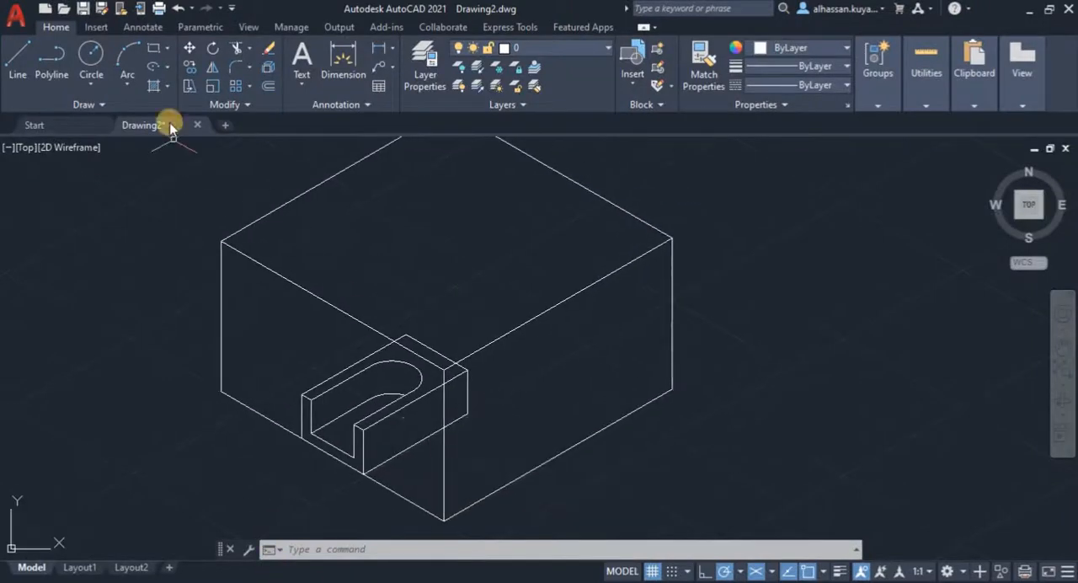
{"action": "left_click", "coordinate": [8, 69]}
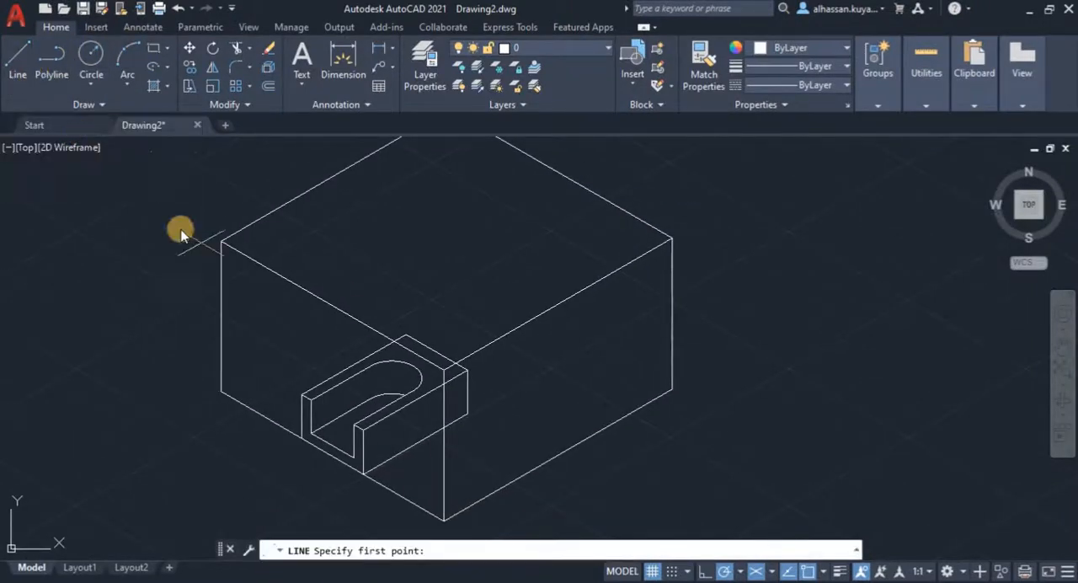
{"action": "left_click", "coordinate": [468, 413]}
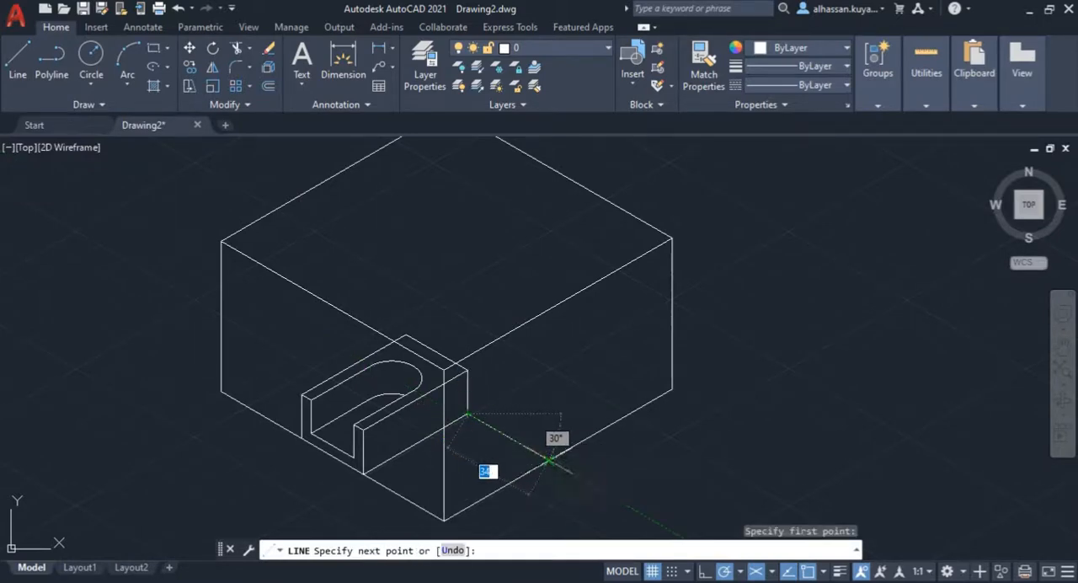
{"action": "left_click", "coordinate": [549, 461]}
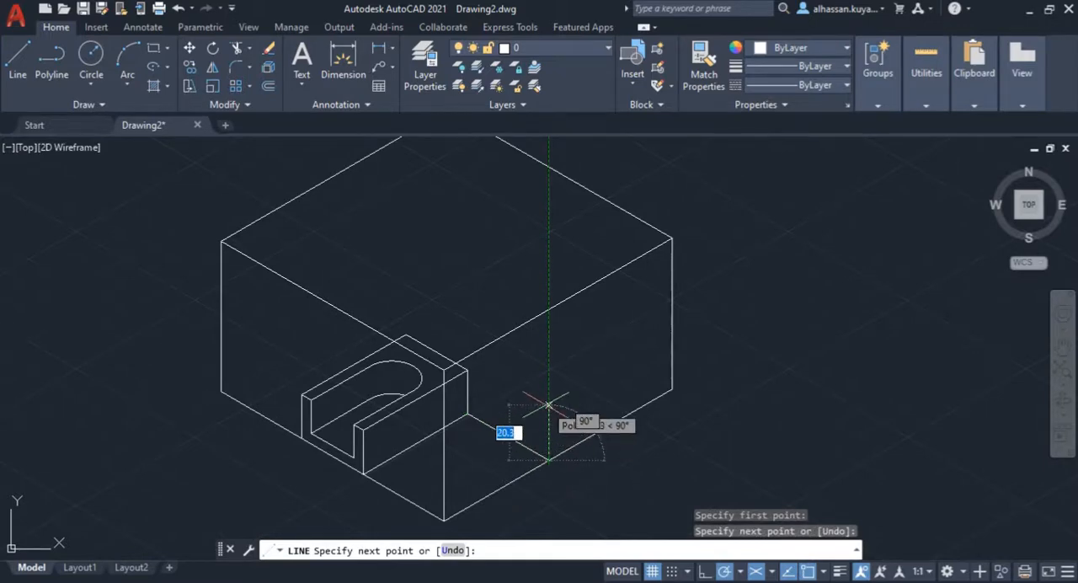
{"action": "type", "text": "9"}
{"action": "key", "text": "Return"}
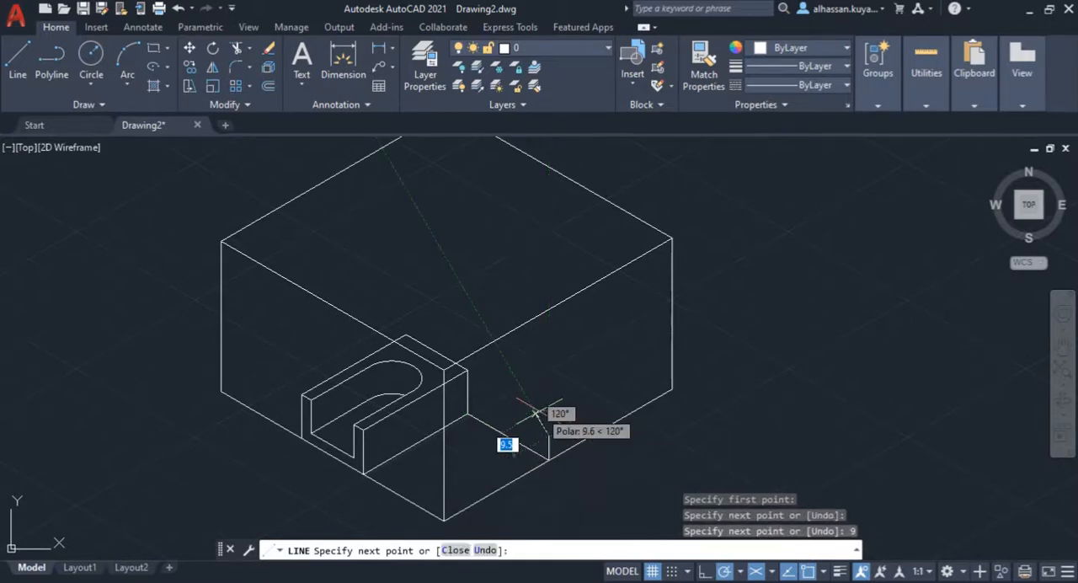
{"action": "scroll", "coordinate": [539, 421], "scroll_direction": "up", "scroll_amount": 2}
{"action": "middle_click_drag", "start_coordinate": [522, 435], "coordinate": [514, 386]}
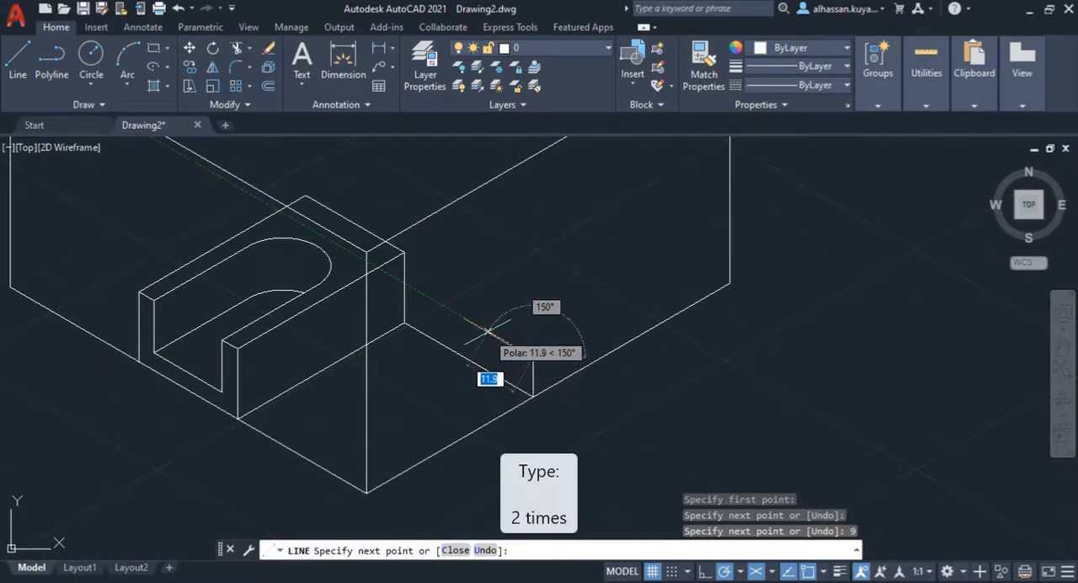
{"action": "key", "text": "Return"}
{"action": "key", "text": "Return"}
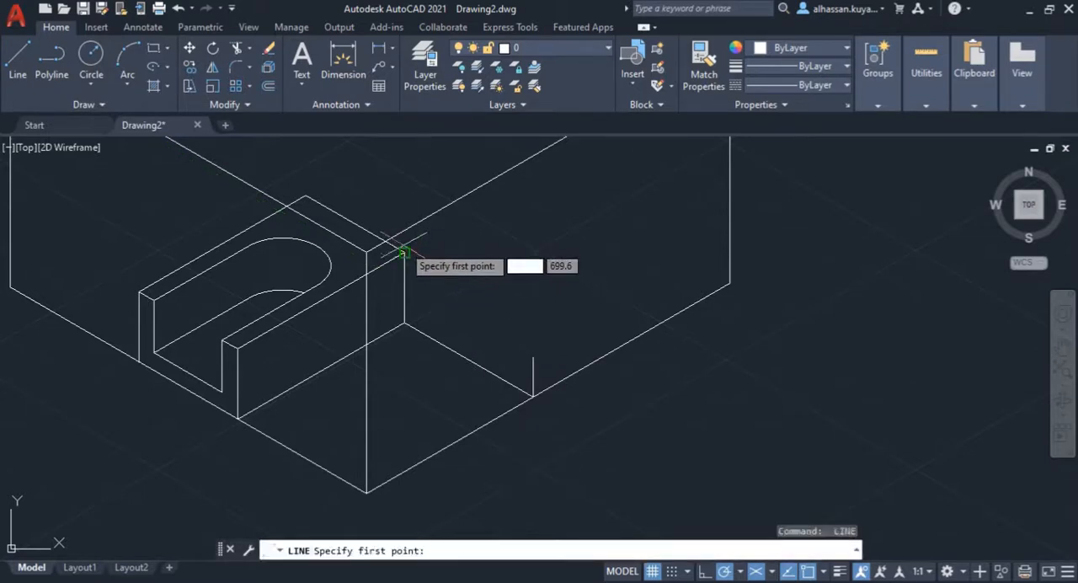
Step: Draw the right wing's top outline 19 mm down at 30° from the block's upper rear corner and sloping to the 9 mm vertical's top, consulting the PDF
{"action": "left_click", "coordinate": [404, 251]}
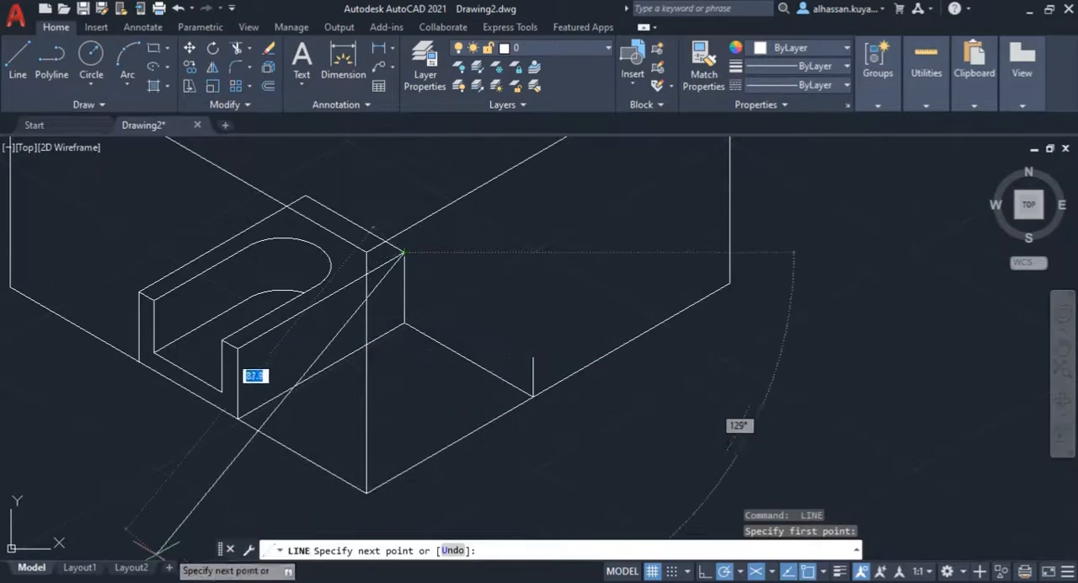
{"action": "left_click", "coordinate": [149, 524]}
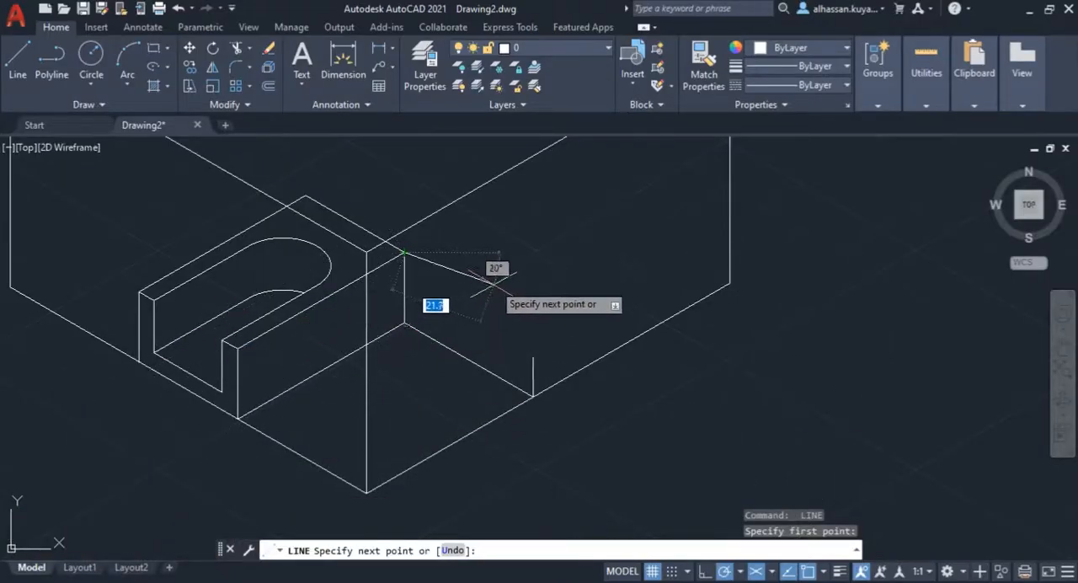
{"action": "type", "text": "19"}
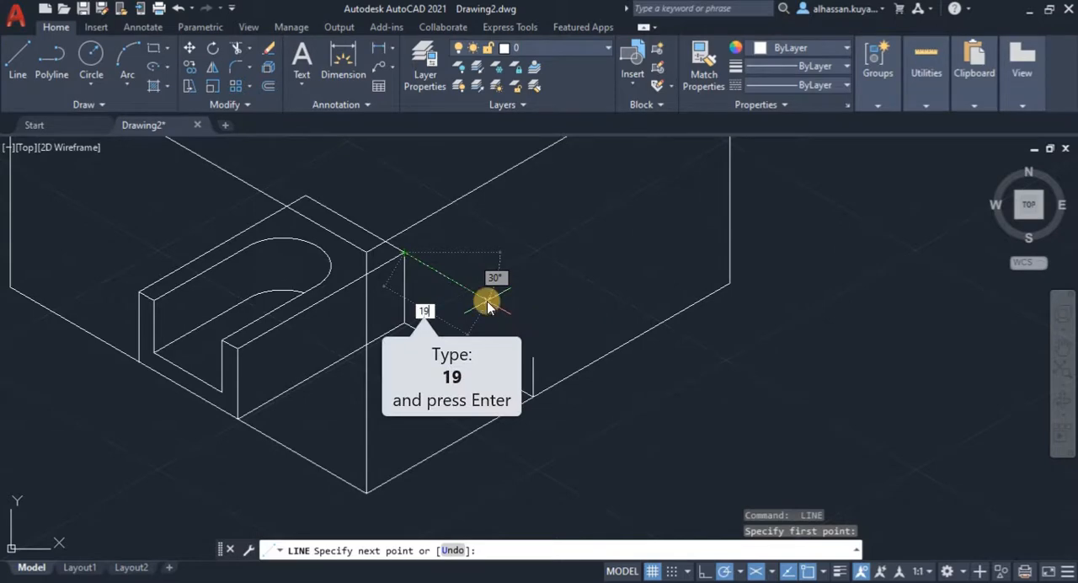
{"action": "key", "text": "Return"}
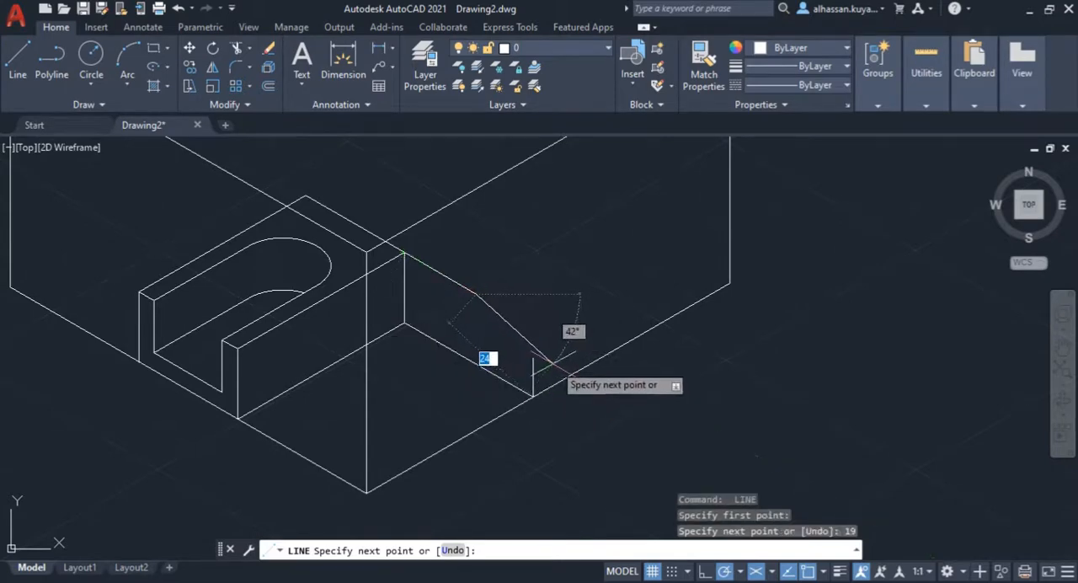
{"action": "left_click", "coordinate": [533, 357]}
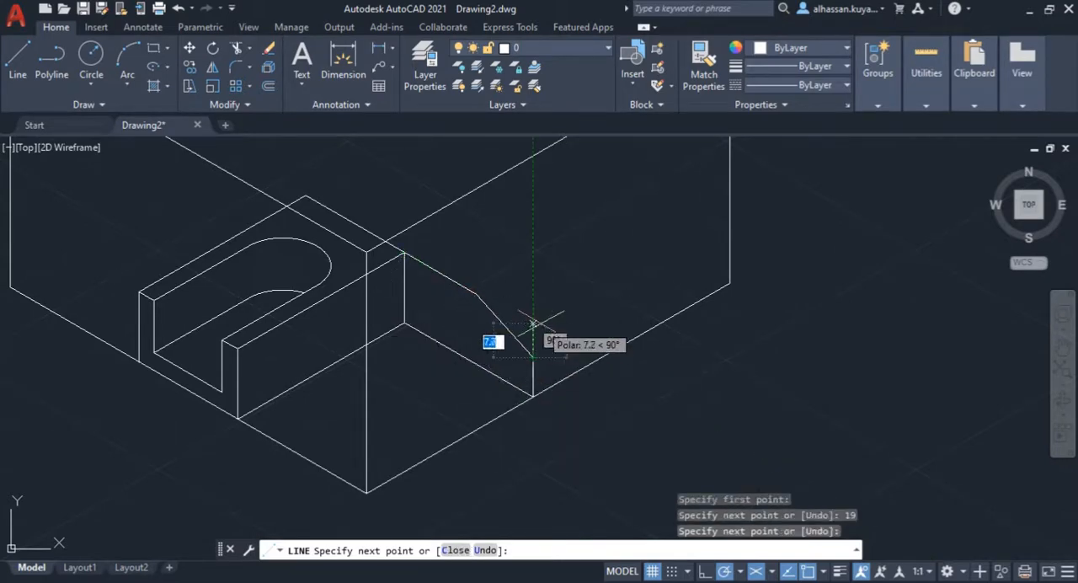
{"action": "key", "text": "Return"}
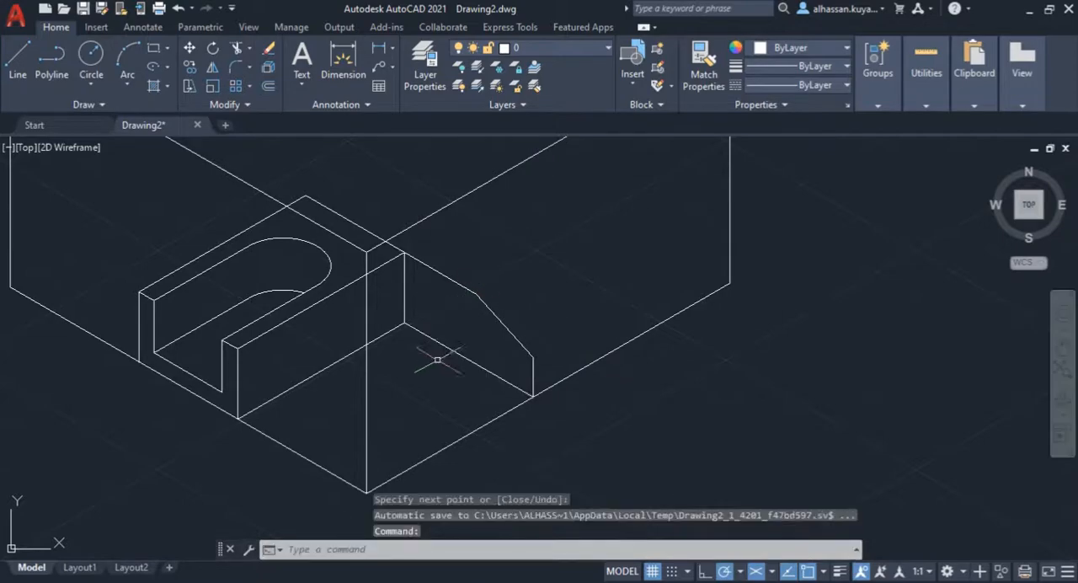
{"action": "key", "text": "alt+Tab"}
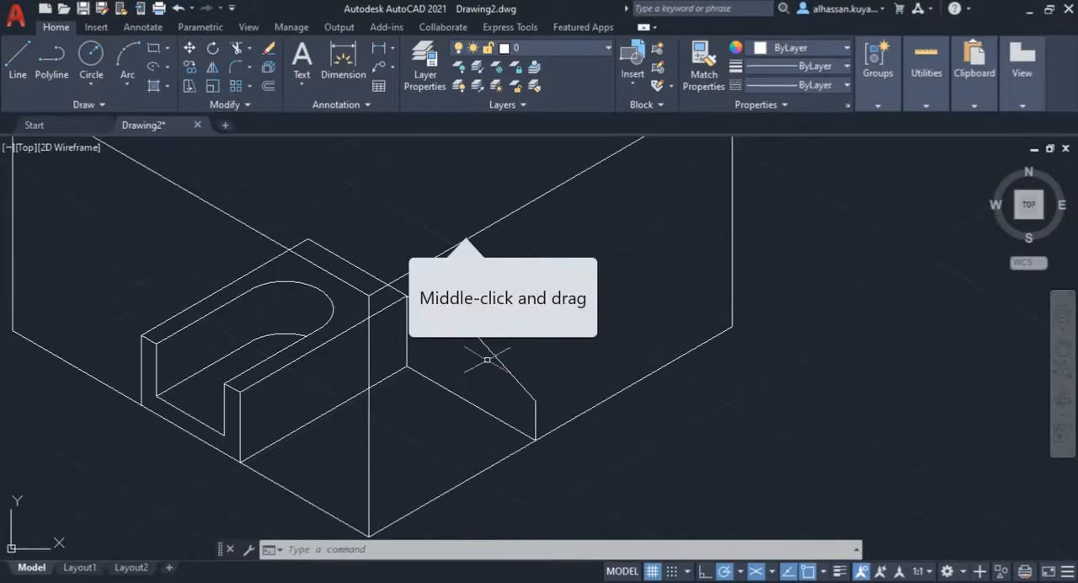
Step: Consult the PDF and draw the right wing's end face: 9 mm up from 17 mm along the box's bottom edge, joined to the front vertical's top
{"action": "left_click", "coordinate": [17, 60]}
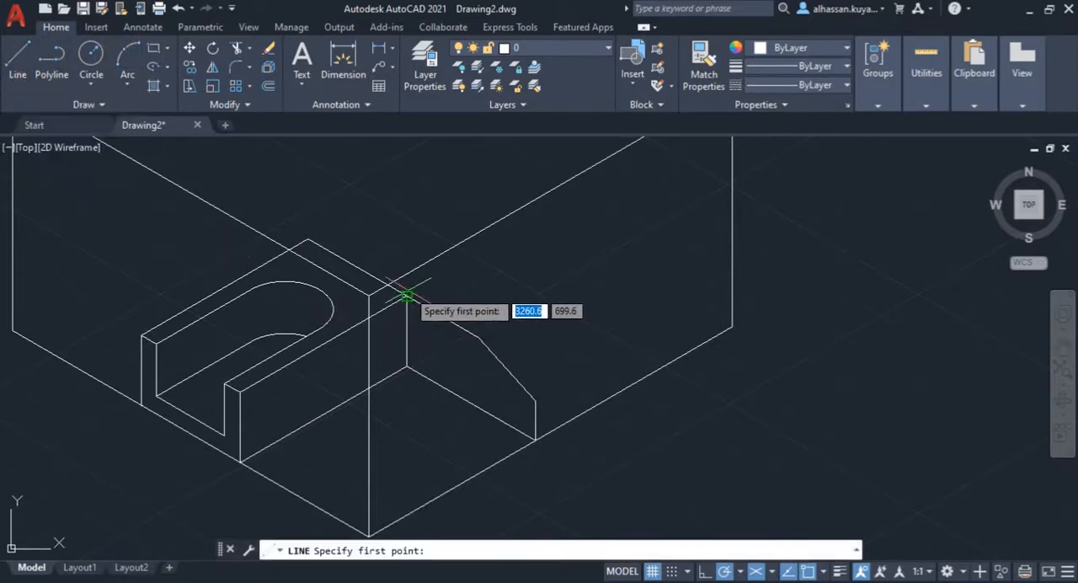
{"action": "left_click", "coordinate": [130, 549]}
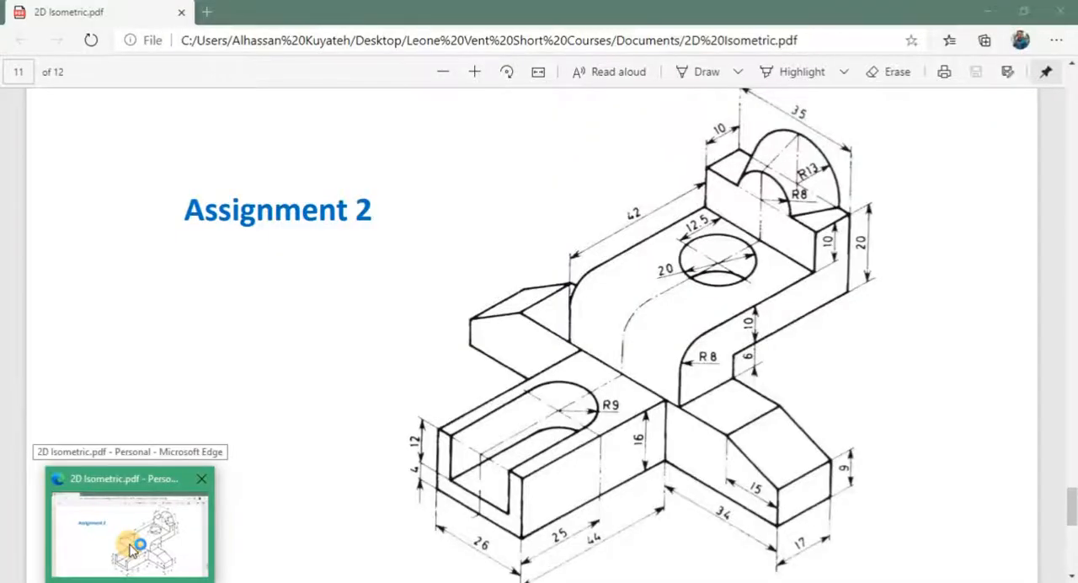
{"action": "left_click", "coordinate": [130, 549]}
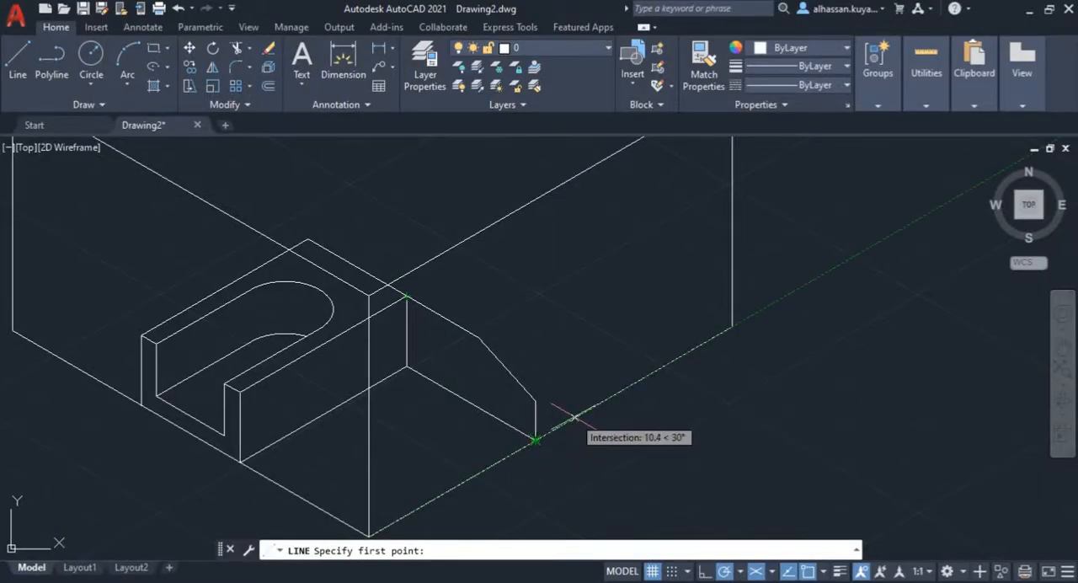
{"action": "type", "text": "17"}
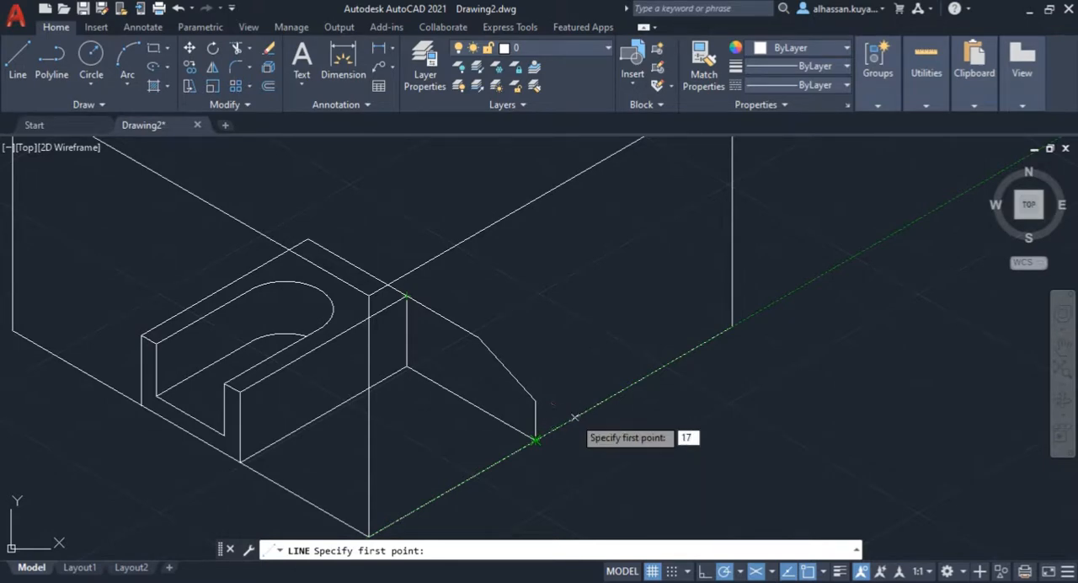
{"action": "key", "text": "Return"}
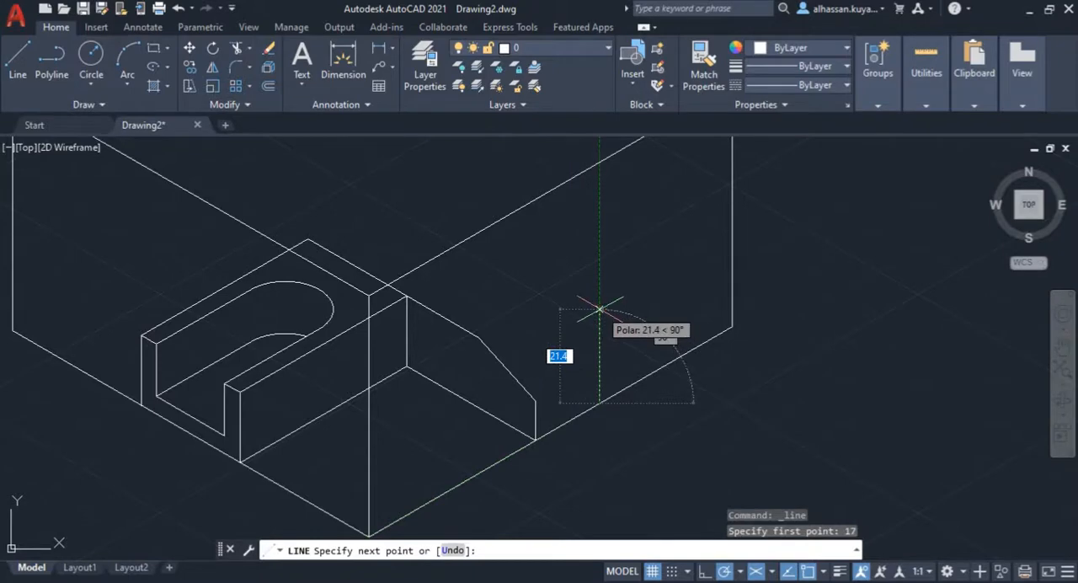
{"action": "type", "text": "9"}
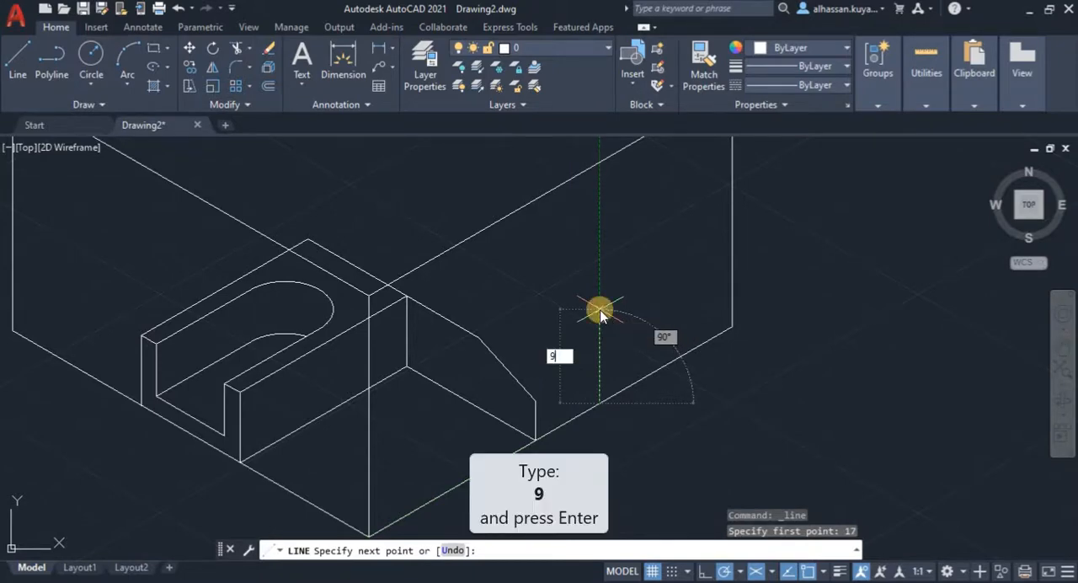
{"action": "key", "text": "Return"}
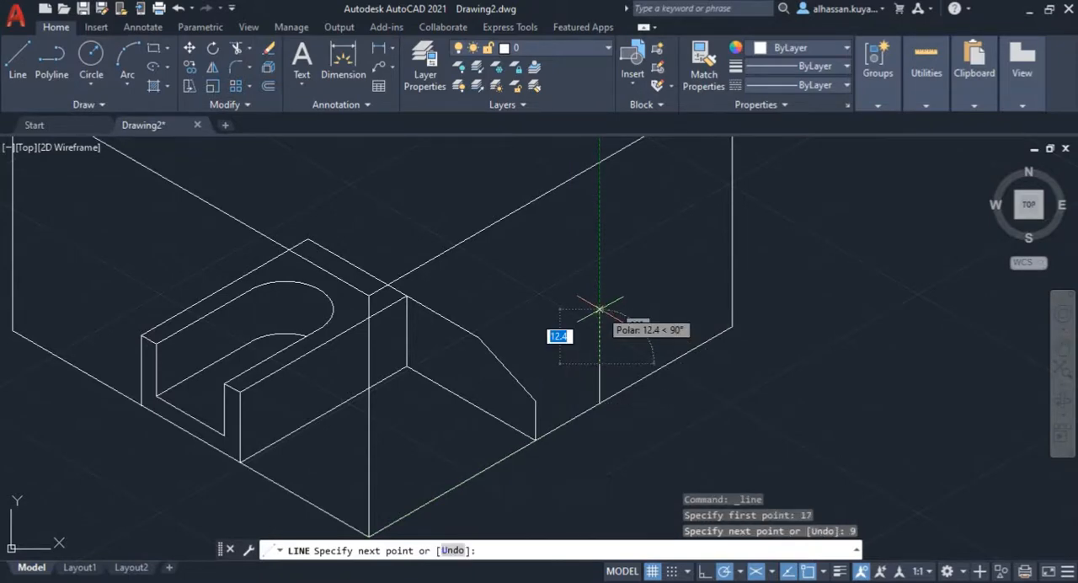
{"action": "left_click", "coordinate": [535, 401]}
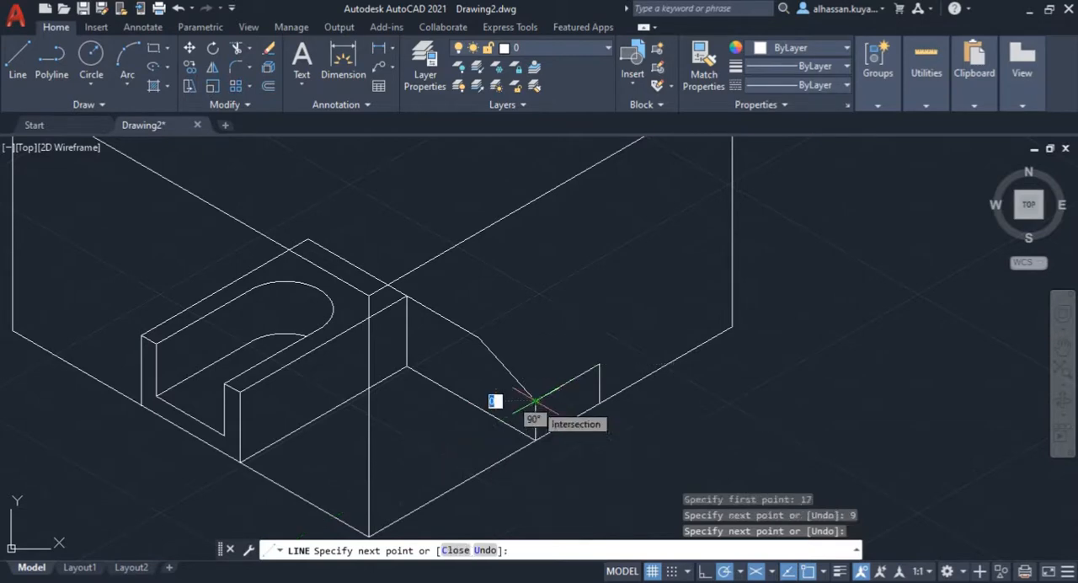
{"action": "key", "text": "Return"}
{"action": "key", "text": "Return"}
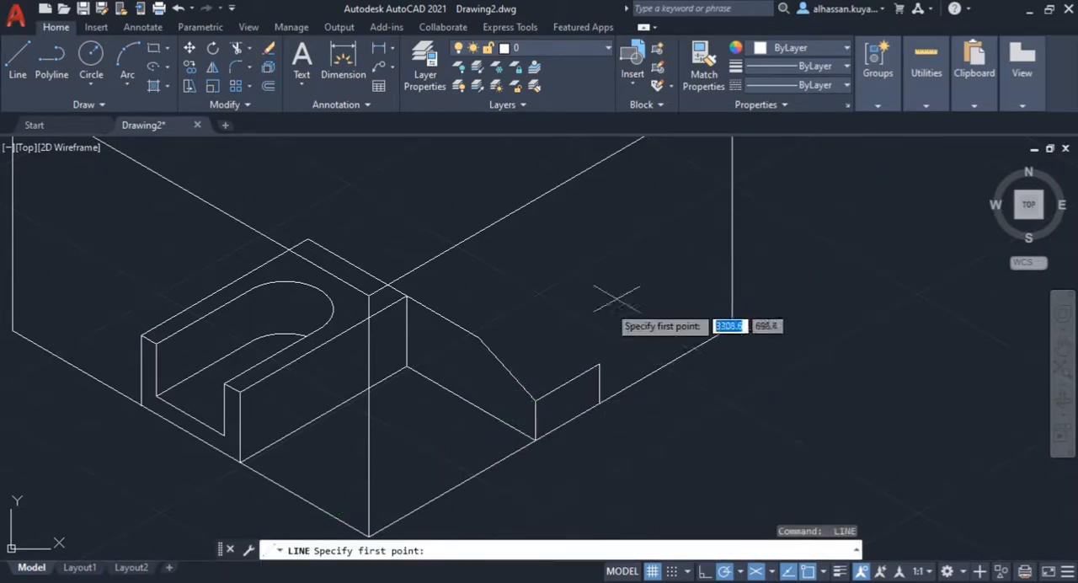
Step: Draw the right wing's ridge 17 mm at 30° from the front outline's bend, continuing down to the end face's rear top corner
{"action": "left_click", "coordinate": [477, 338]}
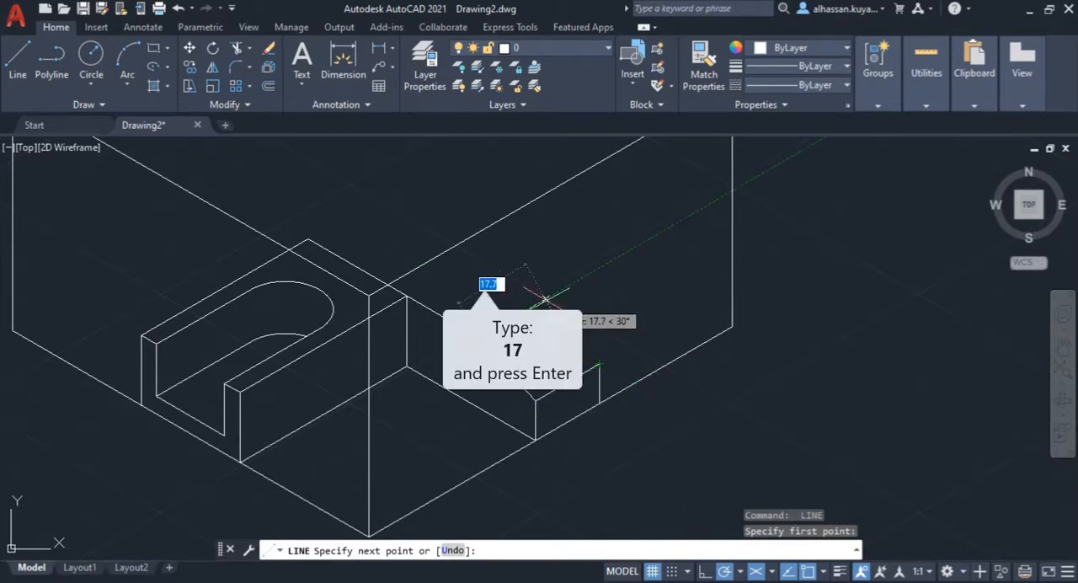
{"action": "key", "text": "Return"}
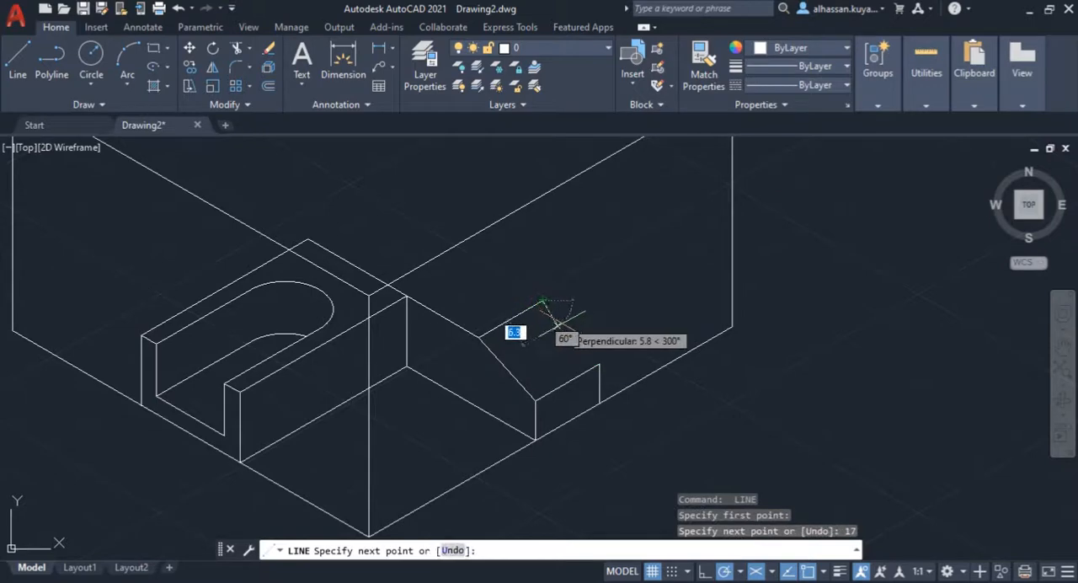
{"action": "left_click", "coordinate": [598, 364]}
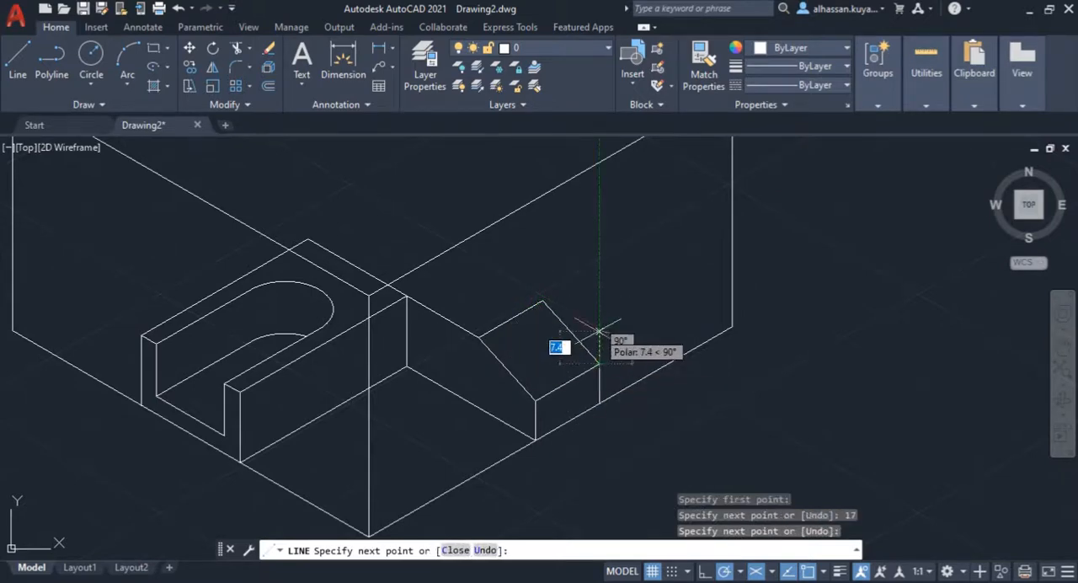
{"action": "key", "text": "Return"}
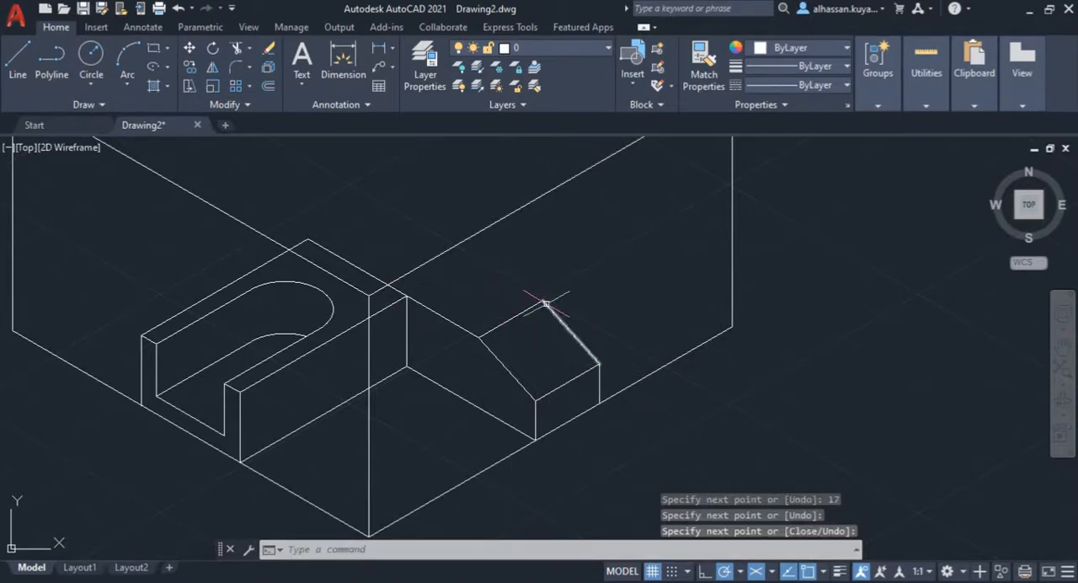
Step: Examine the left wing's shape and dimensions in the Assignment 2 PDF and return to the drawing
{"action": "mouse_move", "coordinate": [327, 310]}
{"action": "middle_mouse_down"}
{"action": "mouse_move", "coordinate": [529, 400]}
{"action": "mouse_move", "coordinate": [555, 385]}
{"action": "middle_mouse_up"}
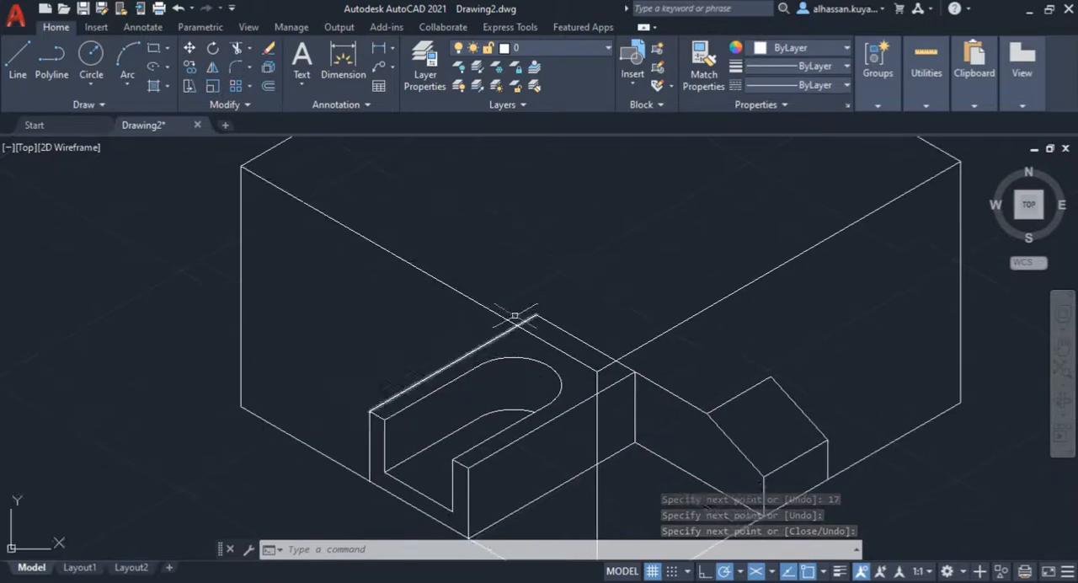
{"action": "middle_click_drag", "start_coordinate": [469, 277], "coordinate": [392, 220]}
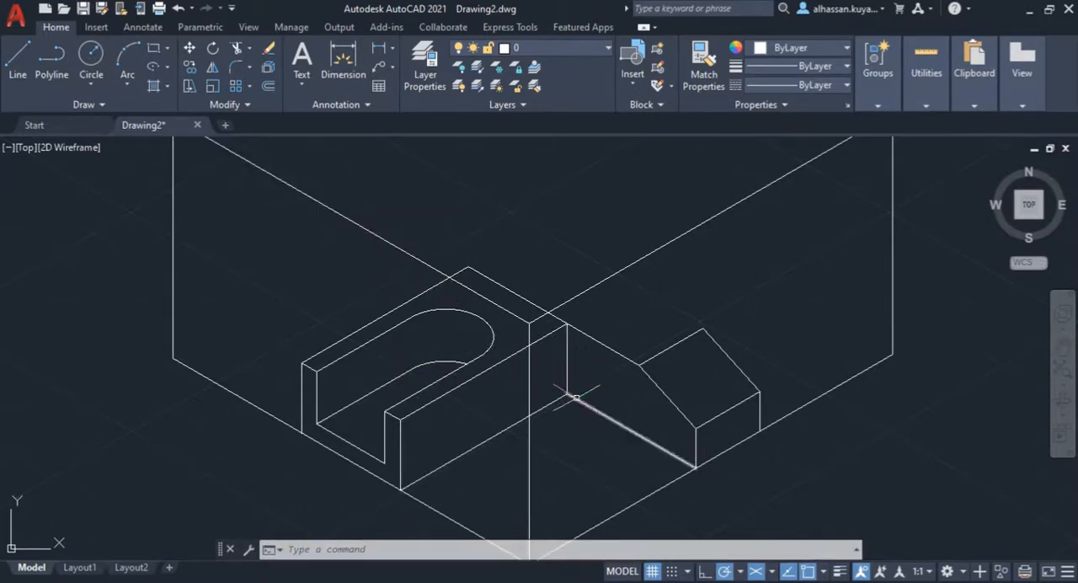
{"action": "mouse_move", "coordinate": [576, 397]}
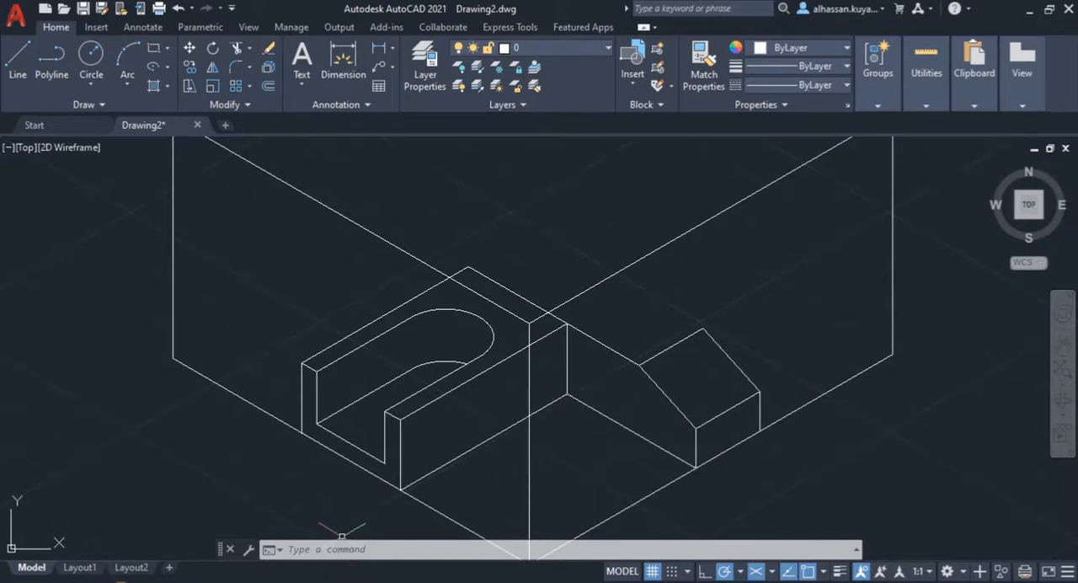
{"action": "left_click", "coordinate": [128, 517]}
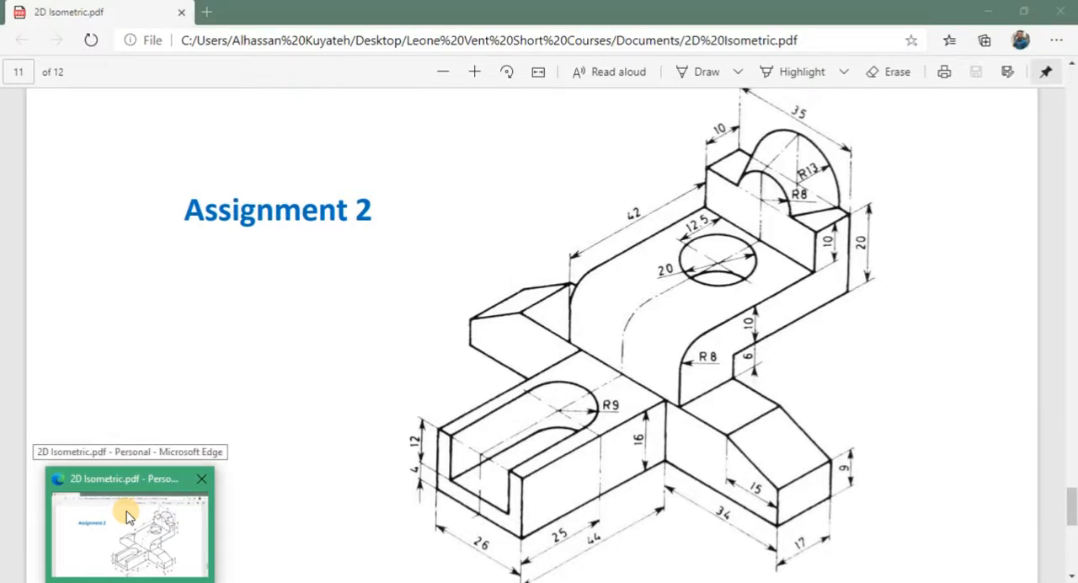
{"action": "left_click", "coordinate": [128, 517]}
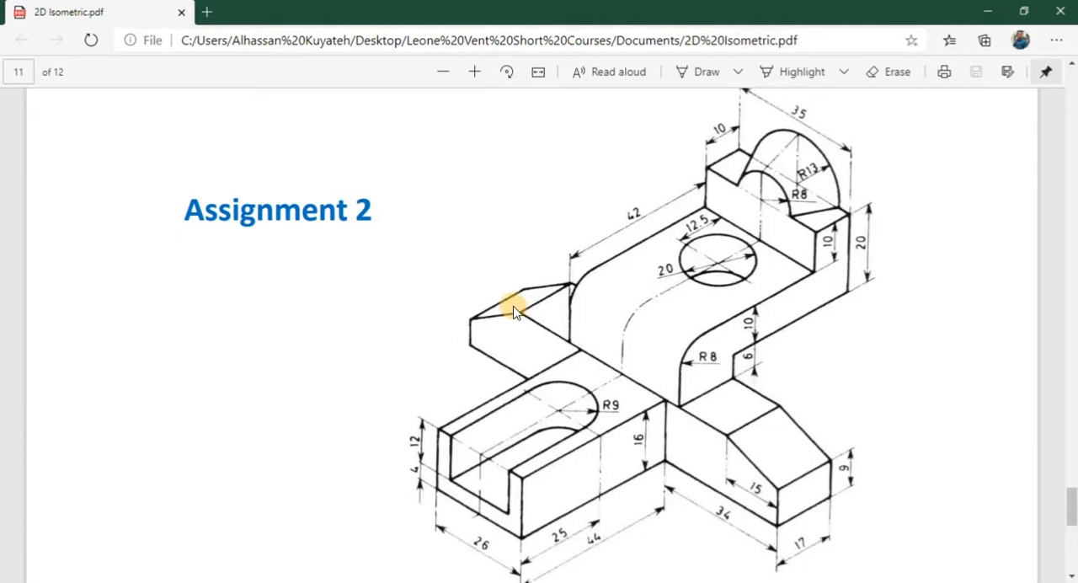
{"action": "left_click", "coordinate": [374, 581]}
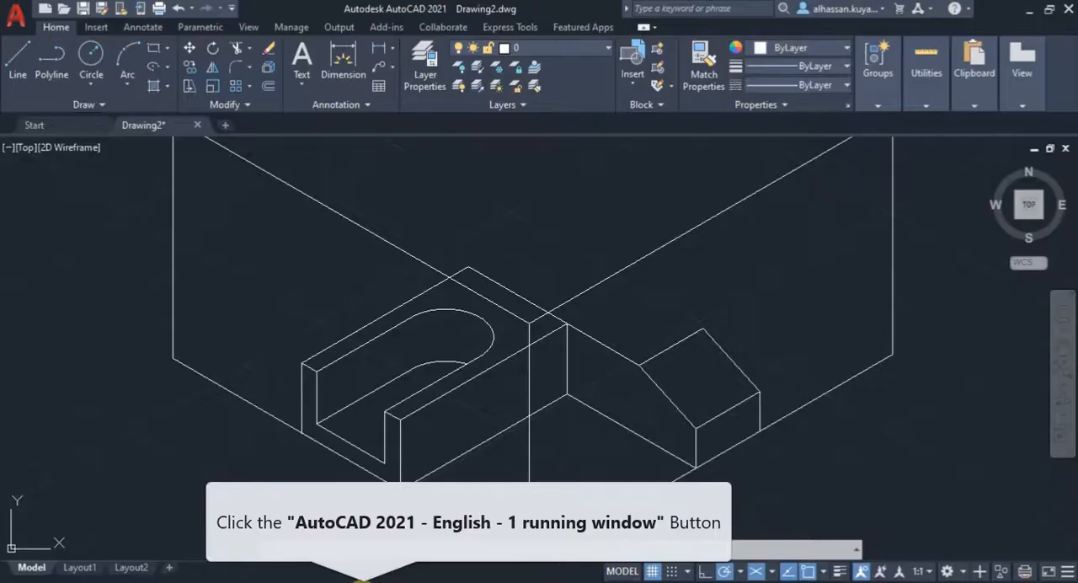
{"action": "left_click", "coordinate": [18, 52]}
{"action": "middle_click_drag", "start_coordinate": [258, 284], "coordinate": [319, 371]}
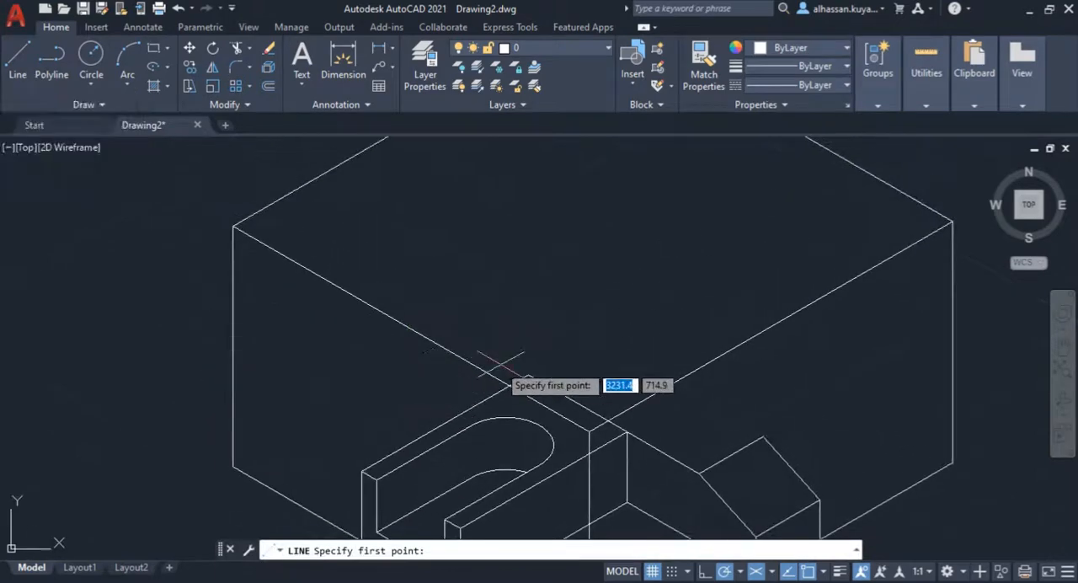
{"action": "left_click", "coordinate": [526, 374]}
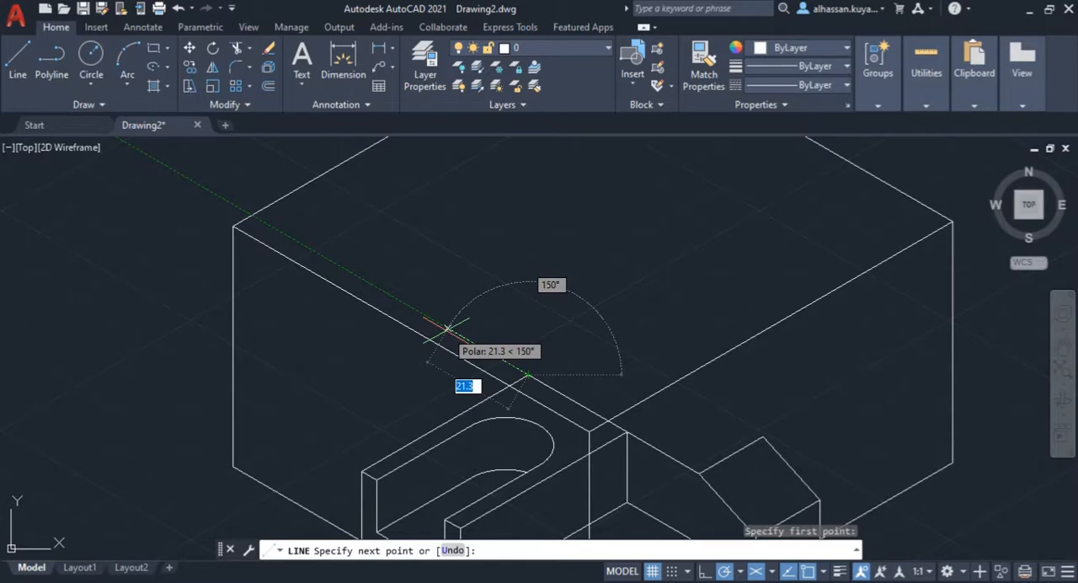
{"action": "type", "text": "19"}
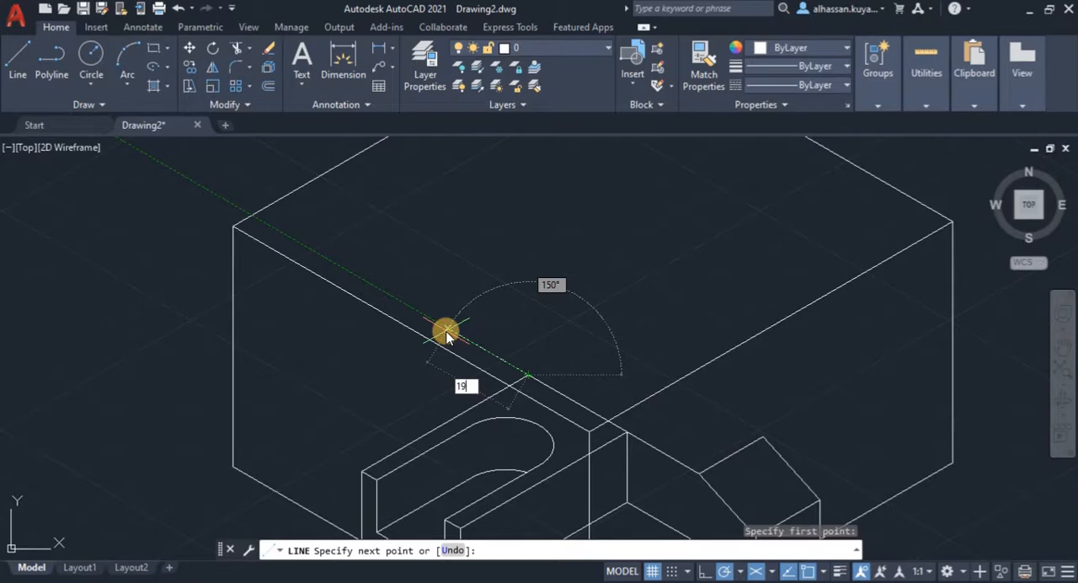
{"action": "key", "text": "Escape"}
{"action": "key", "text": "Escape"}
{"action": "key", "text": "Escape"}
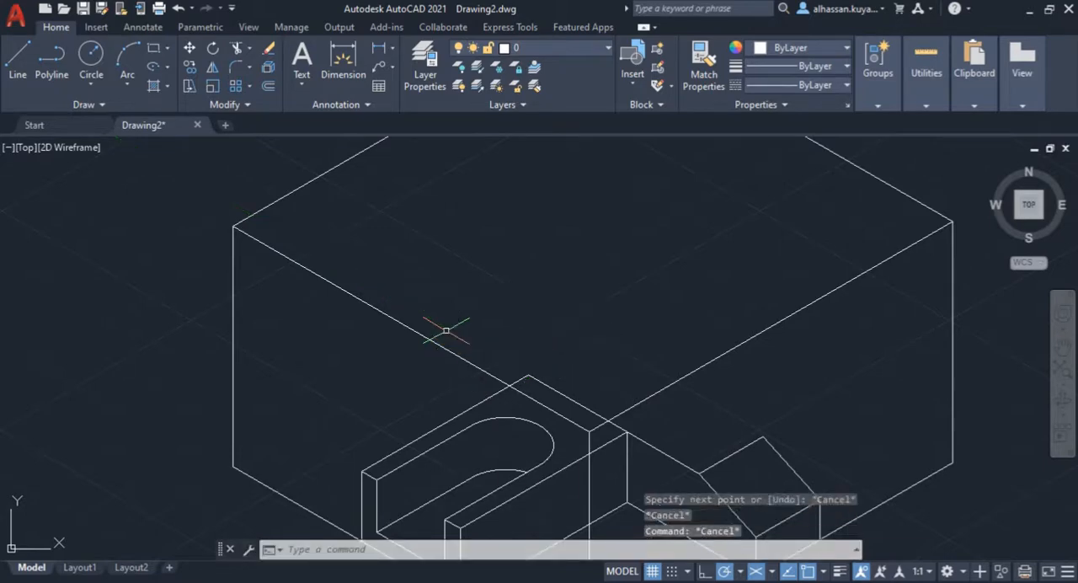
Step: Draw the box's hidden bottom edge from its lower left corner at 30° to the rear corner, continuing up to the top rear corner
{"action": "scroll", "coordinate": [445, 330], "scroll_direction": "down", "scroll_amount": 3}
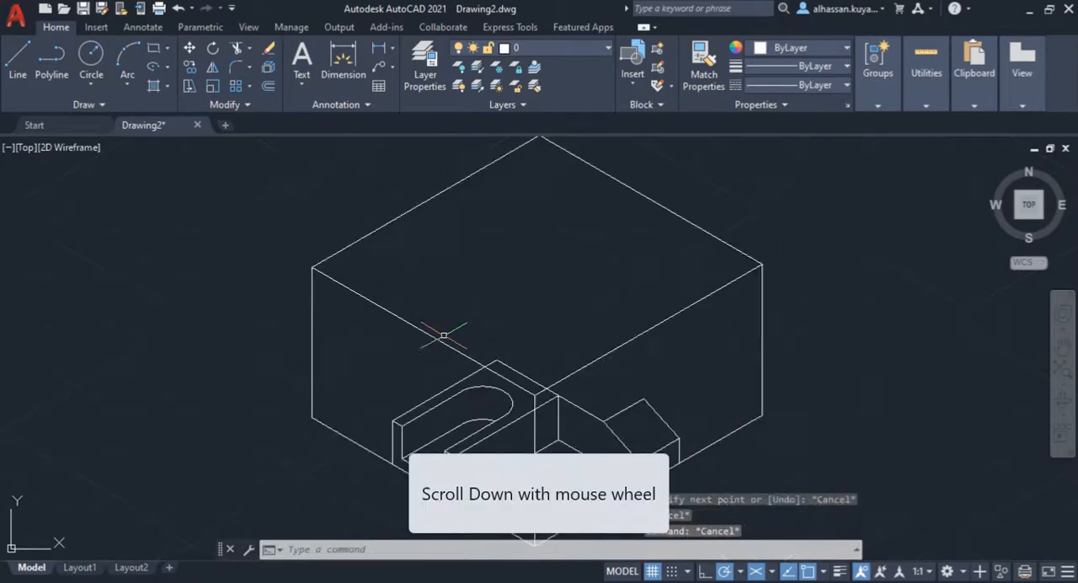
{"action": "left_click", "coordinate": [17, 57]}
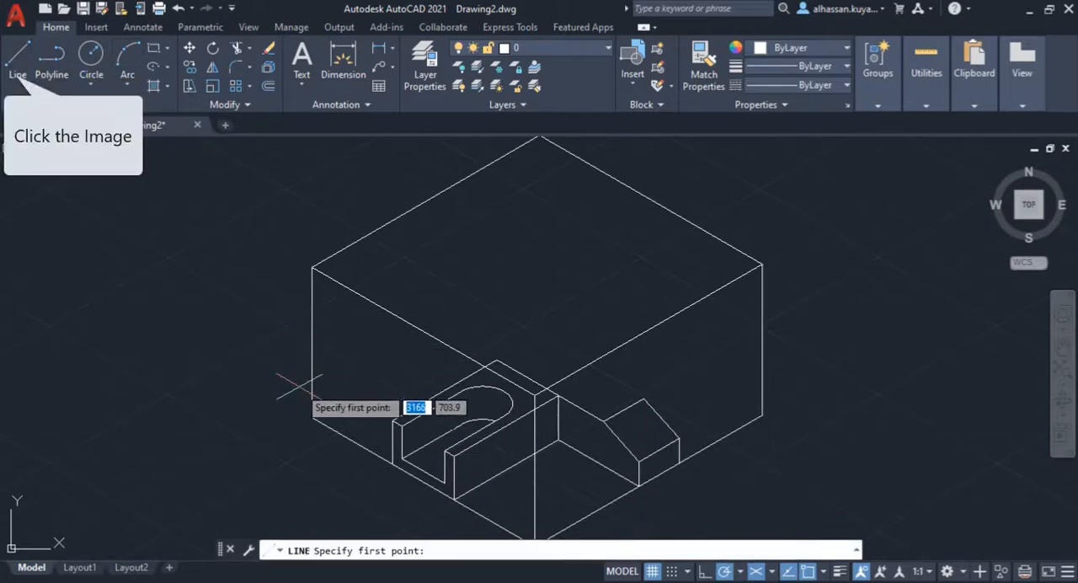
{"action": "left_click", "coordinate": [313, 417]}
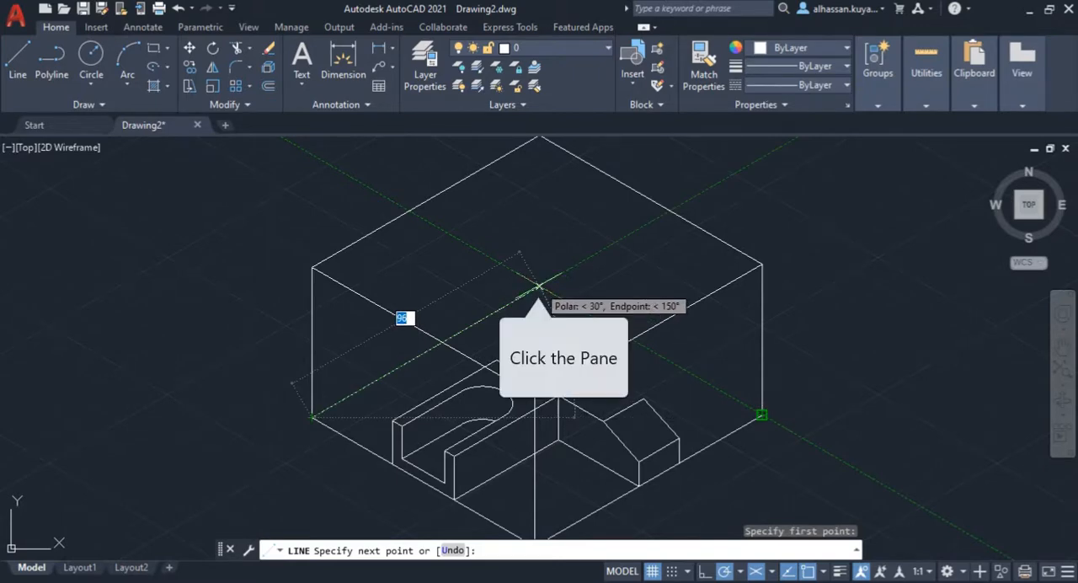
{"action": "left_click", "coordinate": [539, 286]}
{"action": "key", "text": "Tab"}
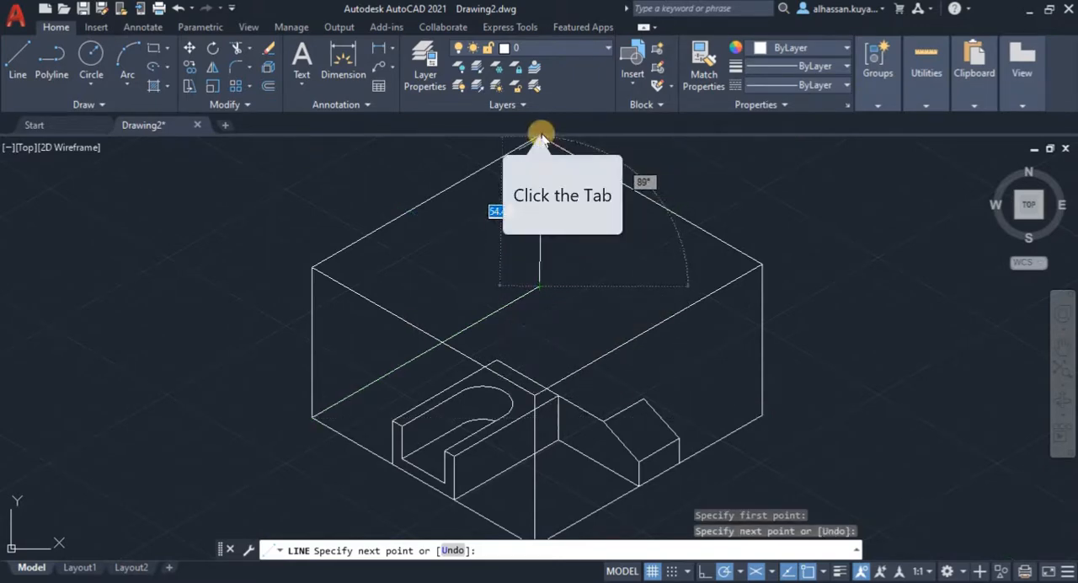
{"action": "middle_click_drag", "start_coordinate": [540, 139], "coordinate": [544, 167]}
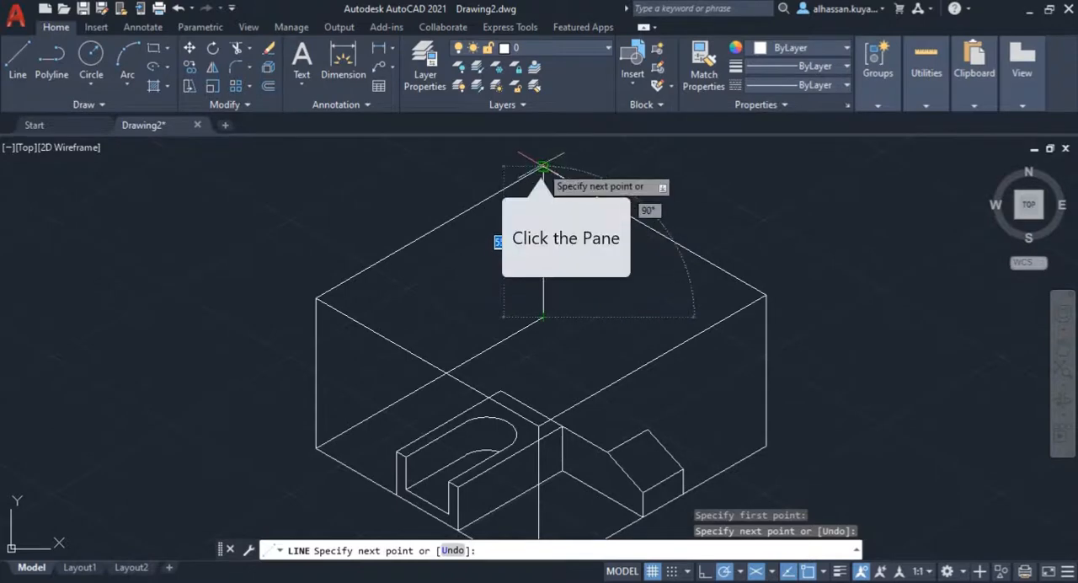
{"action": "left_click", "coordinate": [543, 168]}
{"action": "key", "text": "Return"}
{"action": "key", "text": "Return"}
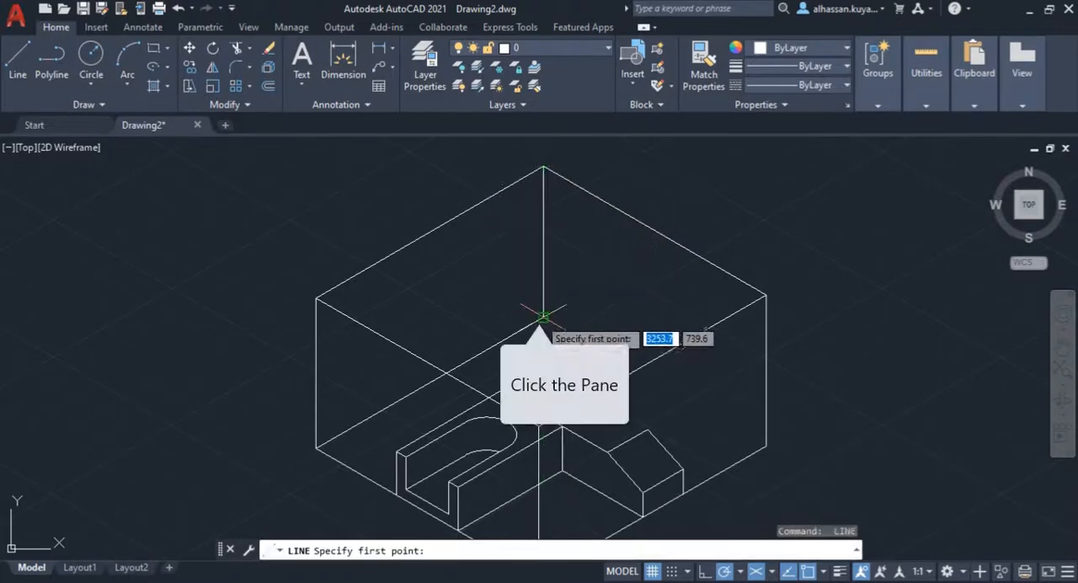
Step: Draw the box's remaining hidden bottom edge from the bottom rear corner to the lower right corner
{"action": "left_click", "coordinate": [543, 318]}
{"action": "left_click", "coordinate": [766, 444]}
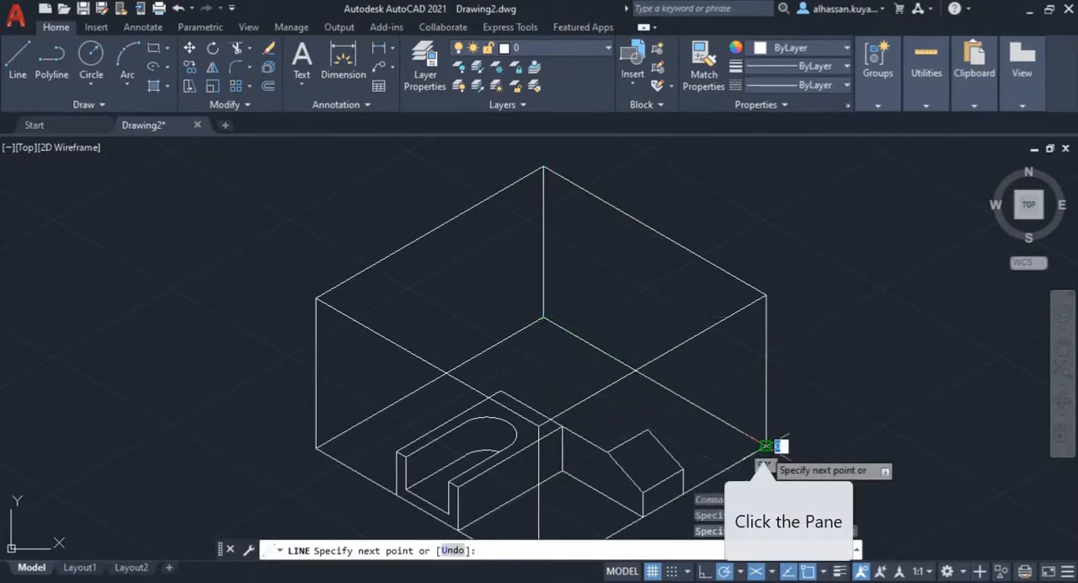
{"action": "key", "text": "Return"}
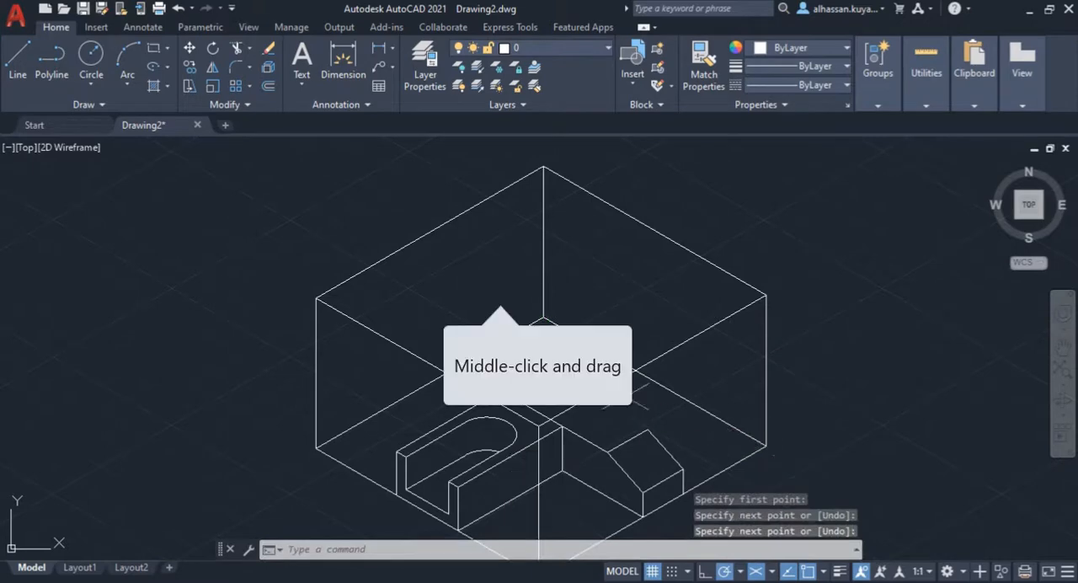
Step: Draw the left wing's visible bottom edge at 150° from the slotted block's upper edge to the box's hidden bottom edge, continuing 9 mm straight up
{"action": "middle_click_drag", "start_coordinate": [500, 321], "coordinate": [494, 264]}
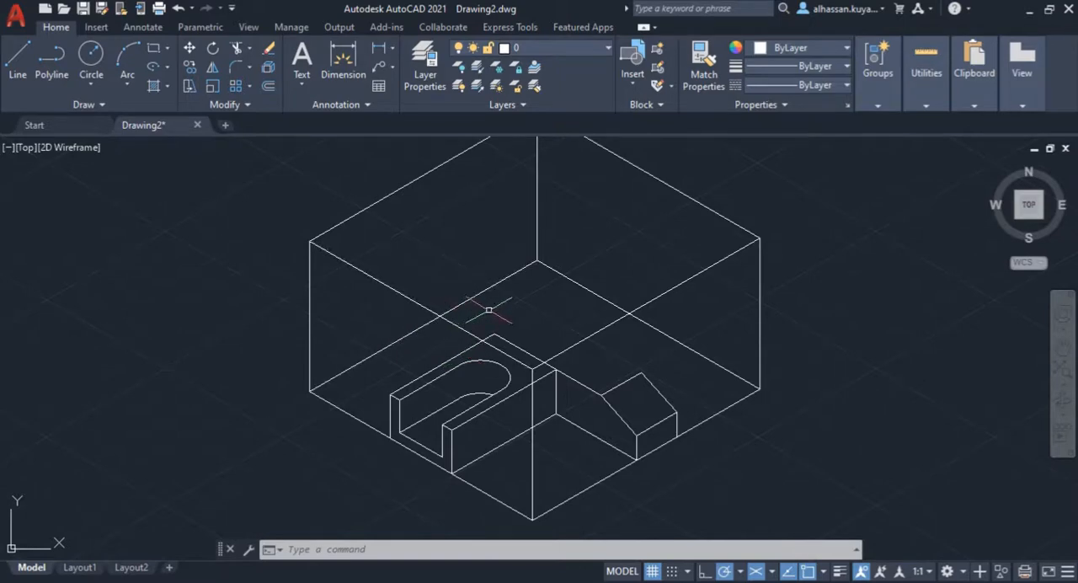
{"action": "left_click", "coordinate": [19, 61]}
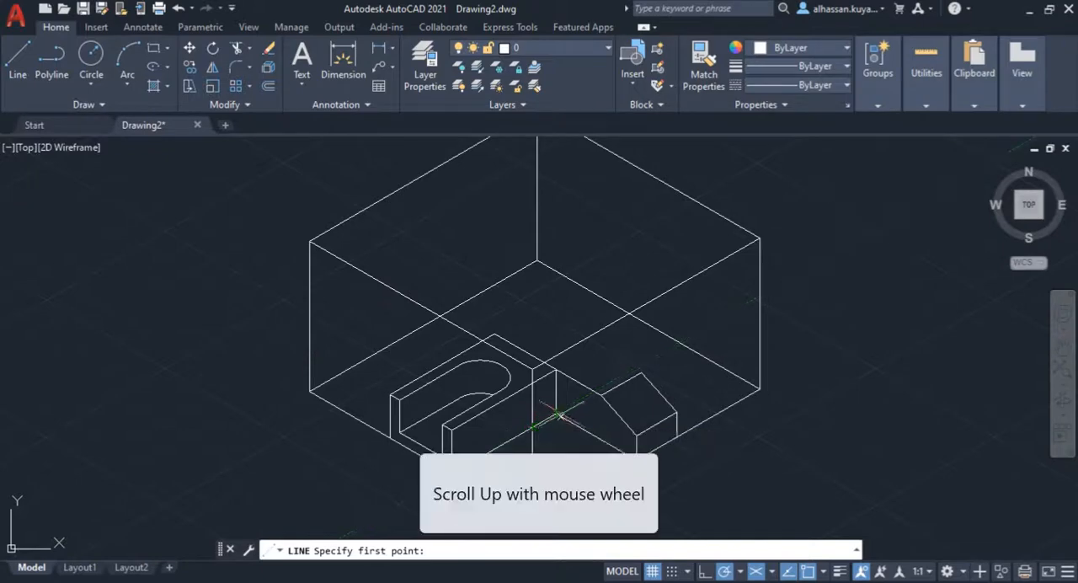
{"action": "scroll", "coordinate": [539, 421], "scroll_direction": "up", "scroll_amount": 5}
{"action": "scroll", "coordinate": [690, 457], "scroll_direction": "down", "scroll_amount": 5}
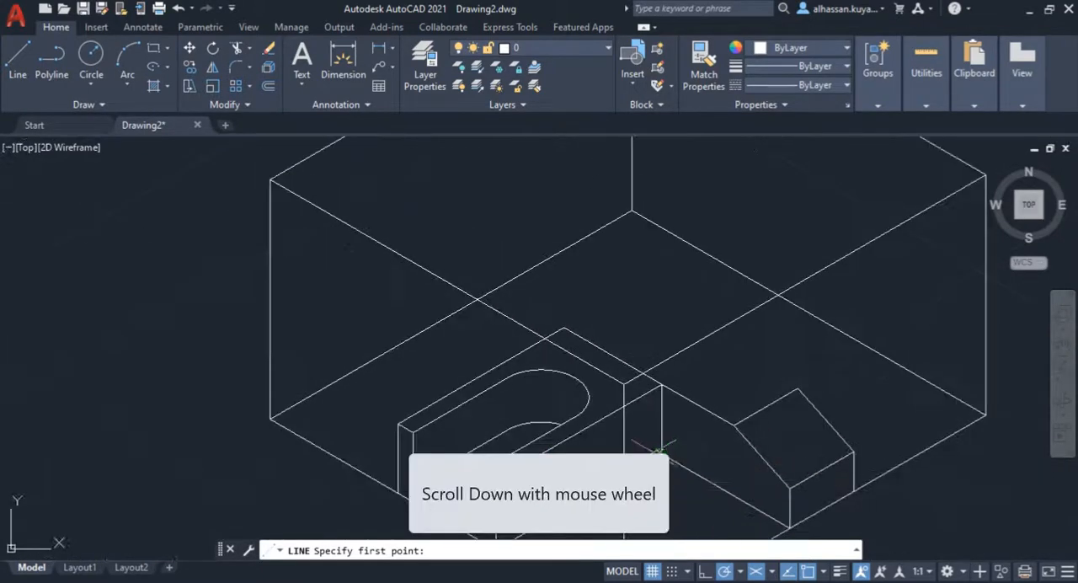
{"action": "left_click", "coordinate": [499, 359]}
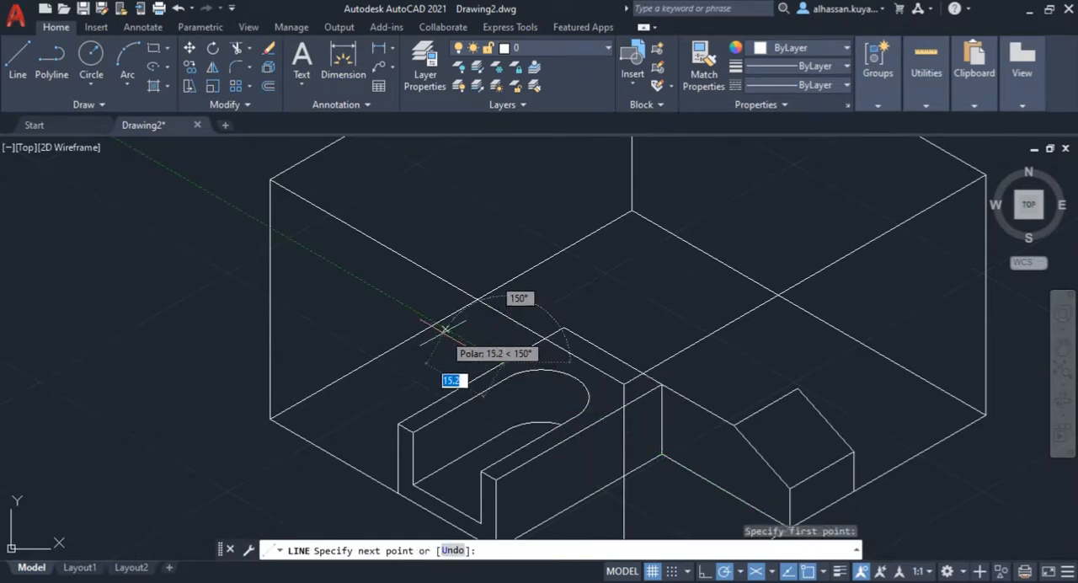
{"action": "left_click", "coordinate": [435, 322]}
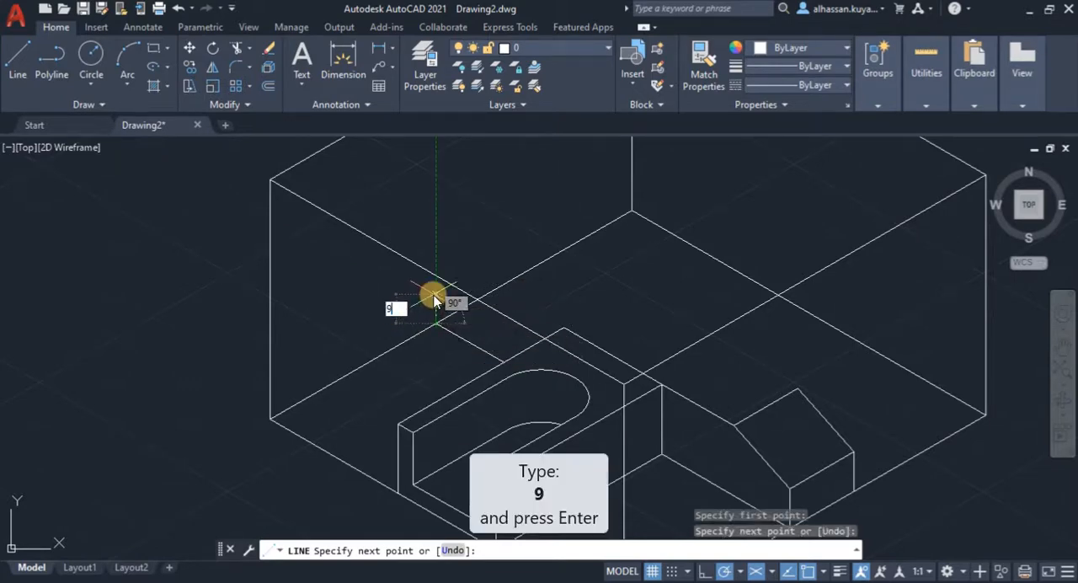
{"action": "type", "text": "9"}
{"action": "key", "text": "Return"}
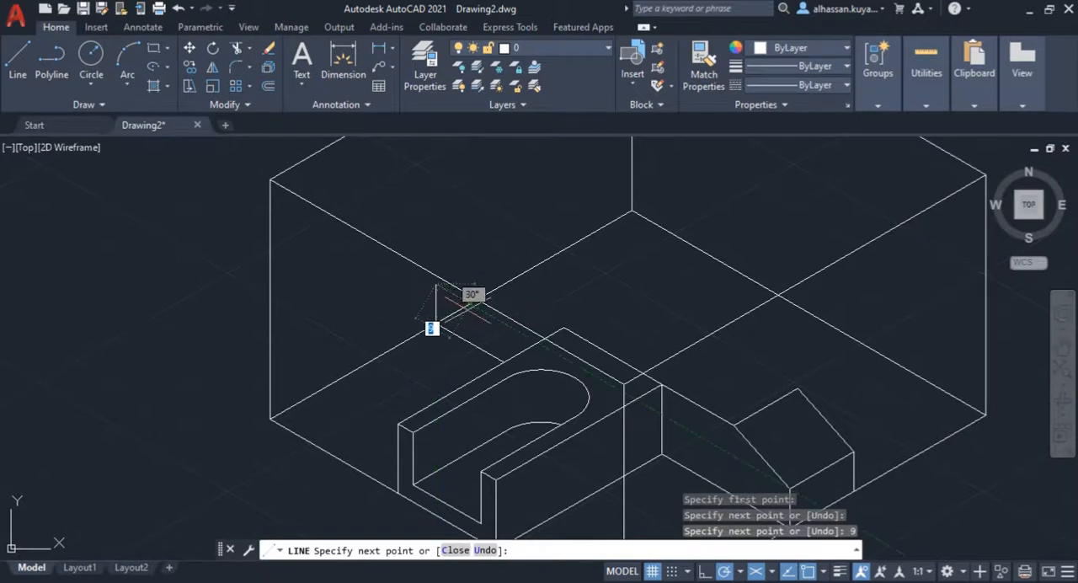
{"action": "key", "text": "Return"}
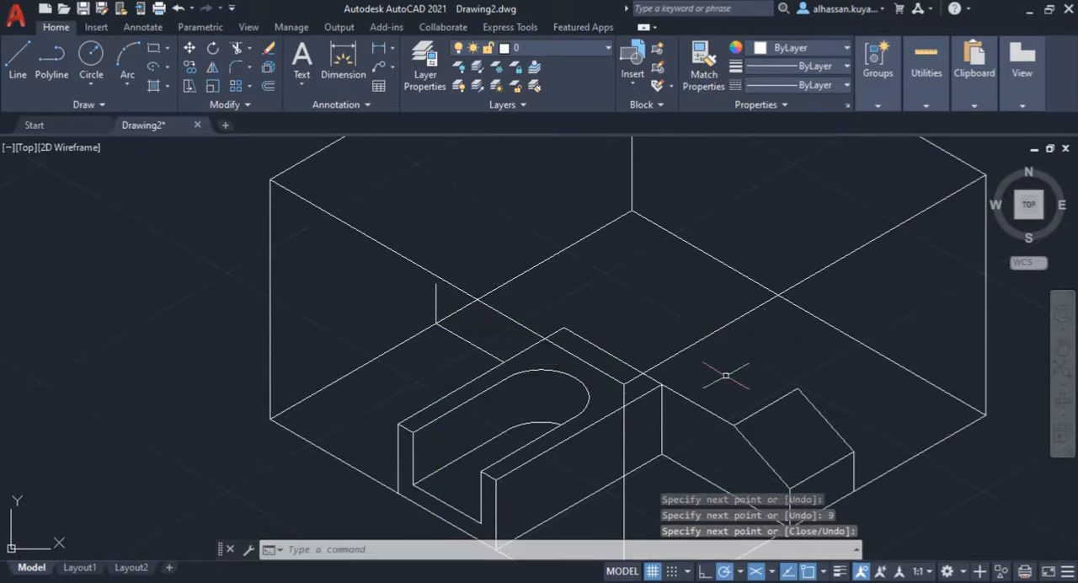
Step: Try to draw the left wing's front top edge 19 mm at 150° from the slotted block's rear top corner and on to the end edge, and undo it
{"action": "type", "text": "line"}
{"action": "key", "text": "Return"}
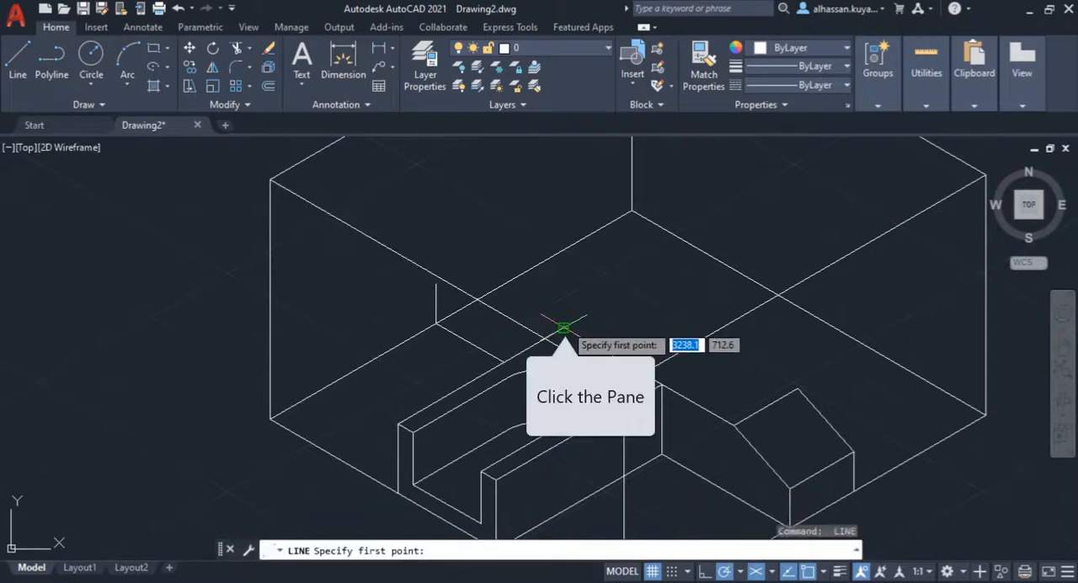
{"action": "left_click", "coordinate": [563, 327]}
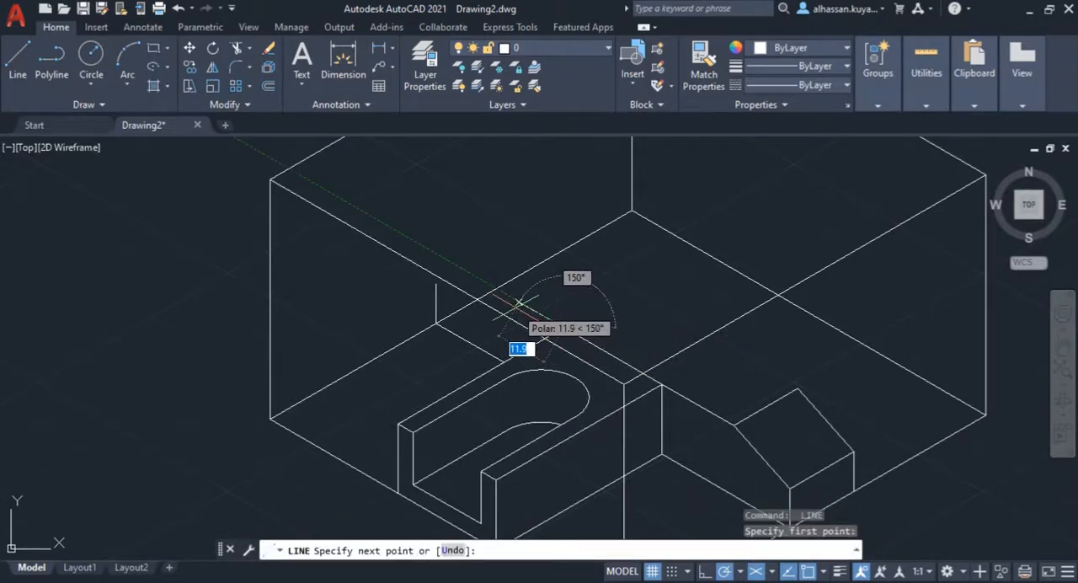
{"action": "type", "text": "19"}
{"action": "key", "text": "Return"}
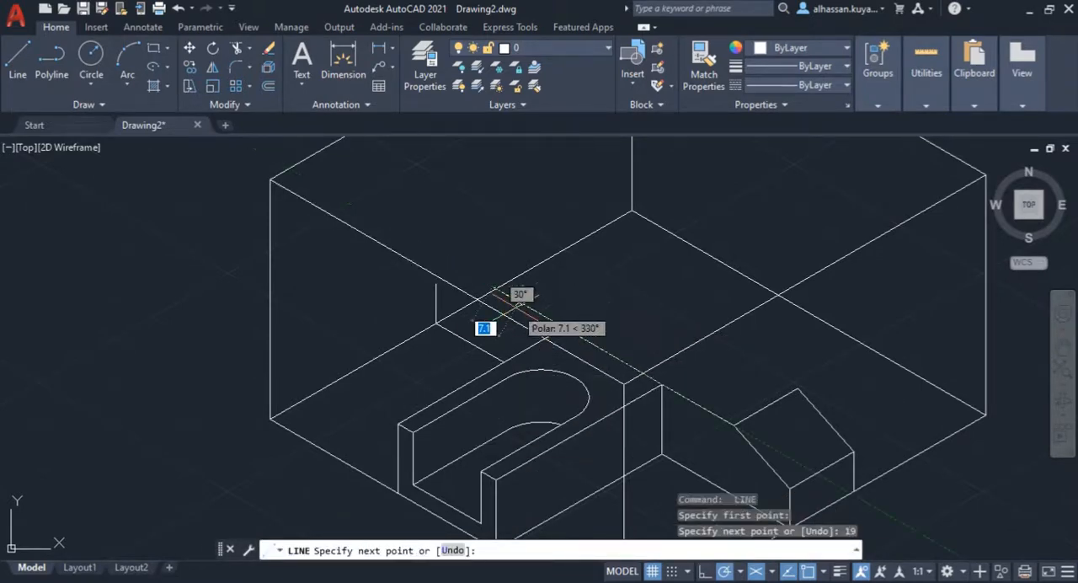
{"action": "left_click", "coordinate": [435, 285]}
{"action": "key", "text": "Return"}
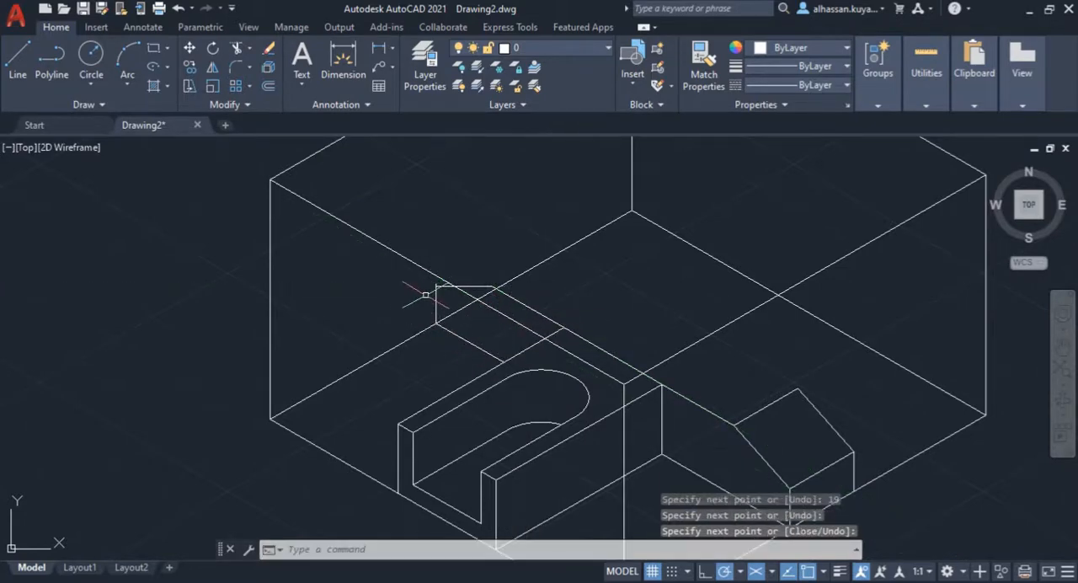
{"action": "scroll", "coordinate": [426, 293], "scroll_direction": "up", "scroll_amount": 5}
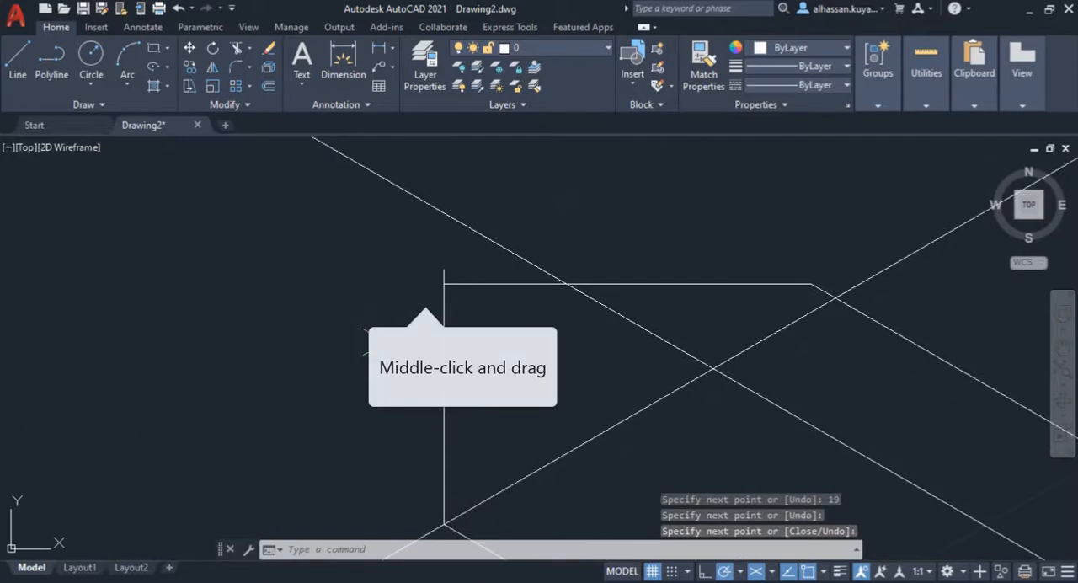
{"action": "key", "text": "ctrl+z"}
{"action": "key", "text": "ctrl+z"}
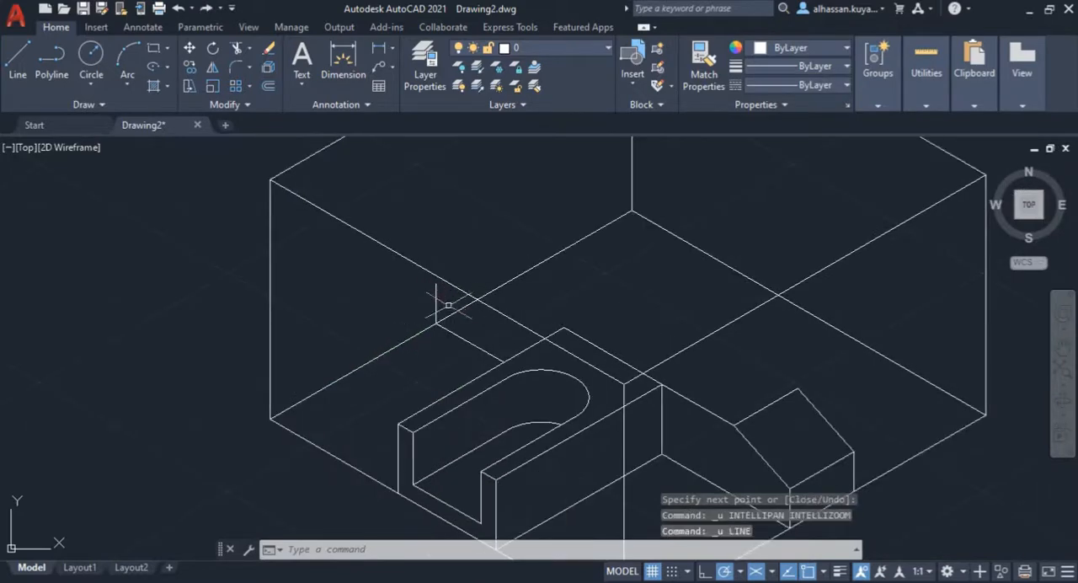
Step: Draw the left wing's front top edge 19 mm at 150° from the slotted block's rear top corner, continuing to the 9 mm vertical edge's upper endpoint
{"action": "left_click", "coordinate": [20, 56]}
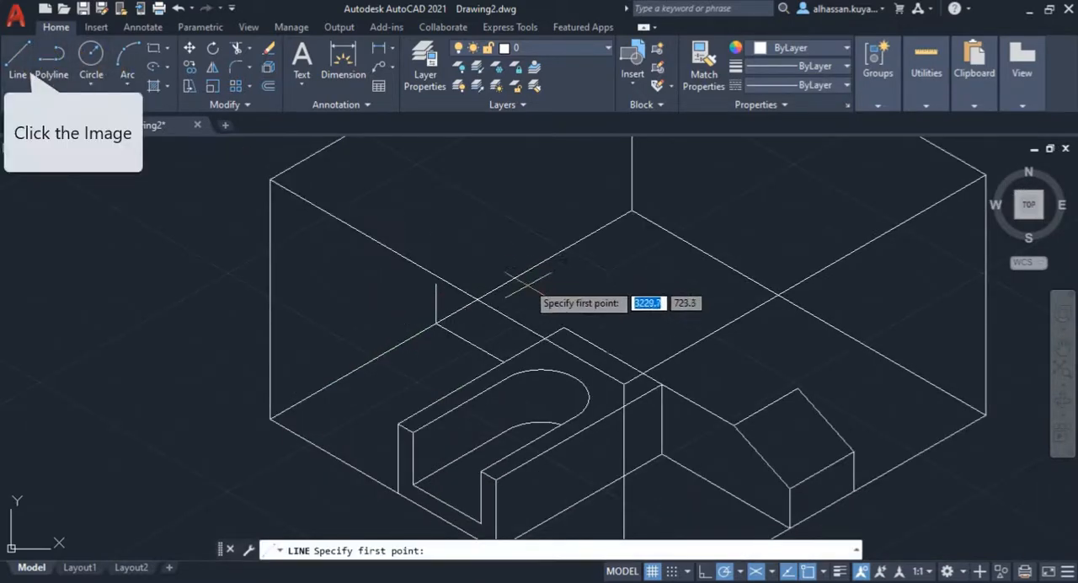
{"action": "left_click", "coordinate": [563, 327]}
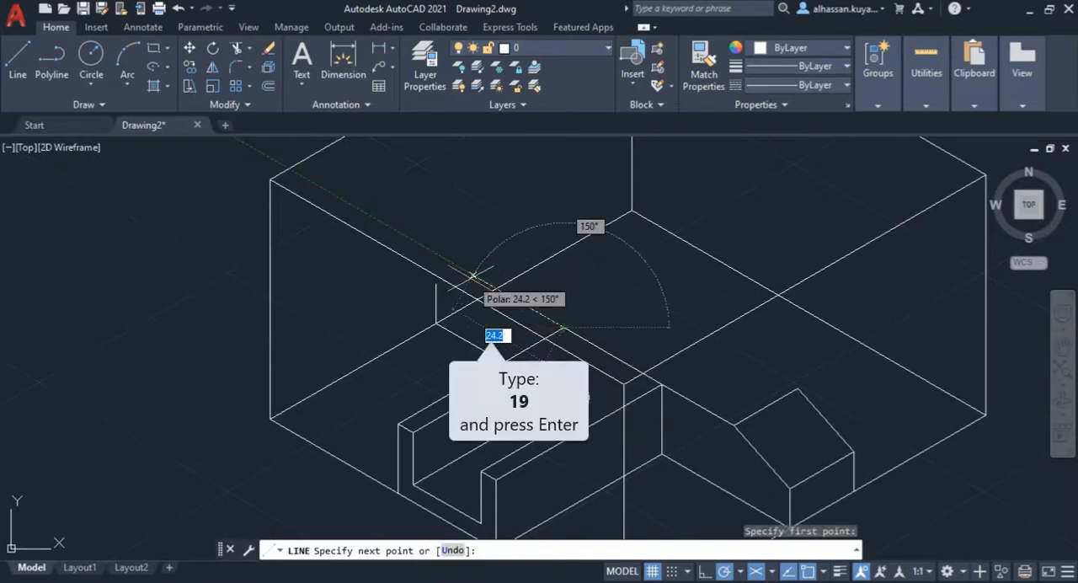
{"action": "type", "text": "19"}
{"action": "key", "text": "Return"}
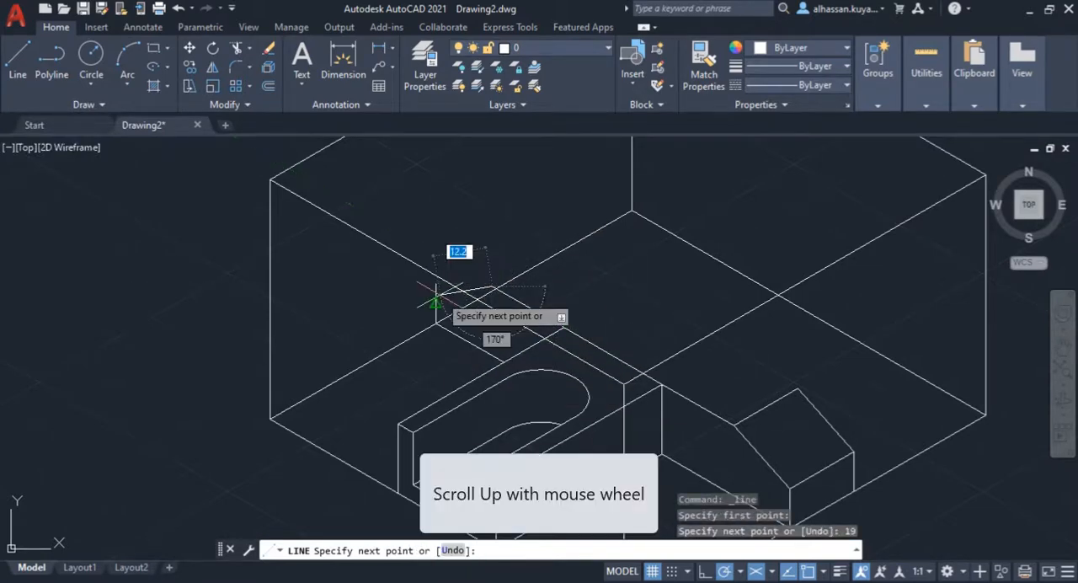
{"action": "scroll", "coordinate": [436, 302], "scroll_direction": "up", "scroll_amount": 5}
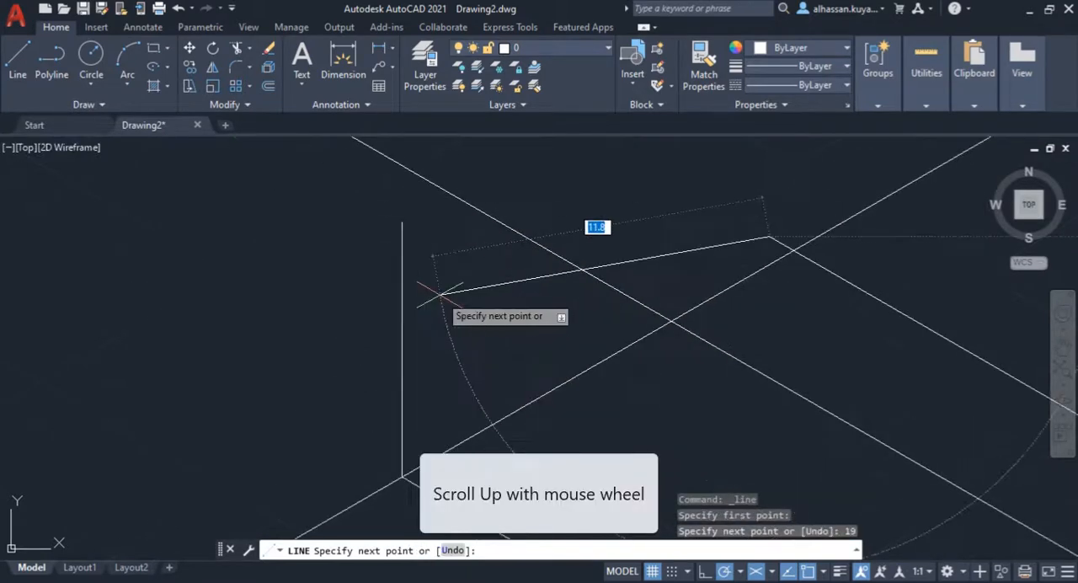
{"action": "left_click", "coordinate": [402, 223]}
{"action": "scroll", "coordinate": [403, 252], "scroll_direction": "down", "scroll_amount": 3}
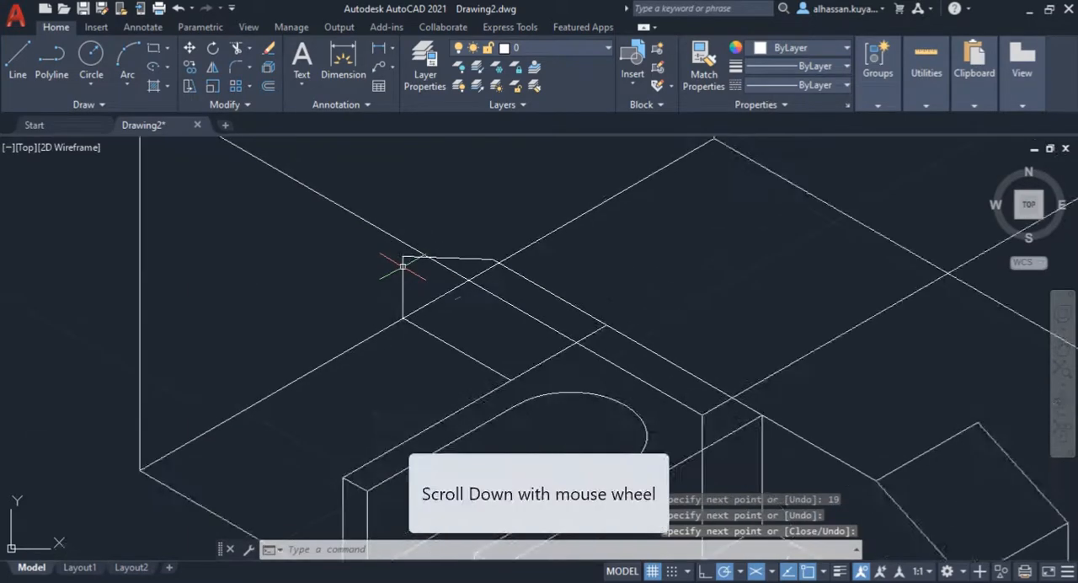
Step: Draw the left wing's outer top edge 17 mm at 30° from the upper endpoint of its 9 mm vertical edge
{"action": "scroll", "coordinate": [437, 309], "scroll_direction": "down", "scroll_amount": 2}
{"action": "mouse_move", "coordinate": [461, 343]}
{"action": "middle_mouse_down"}
{"action": "mouse_move", "coordinate": [414, 286]}
{"action": "mouse_move", "coordinate": [425, 321]}
{"action": "middle_mouse_up"}
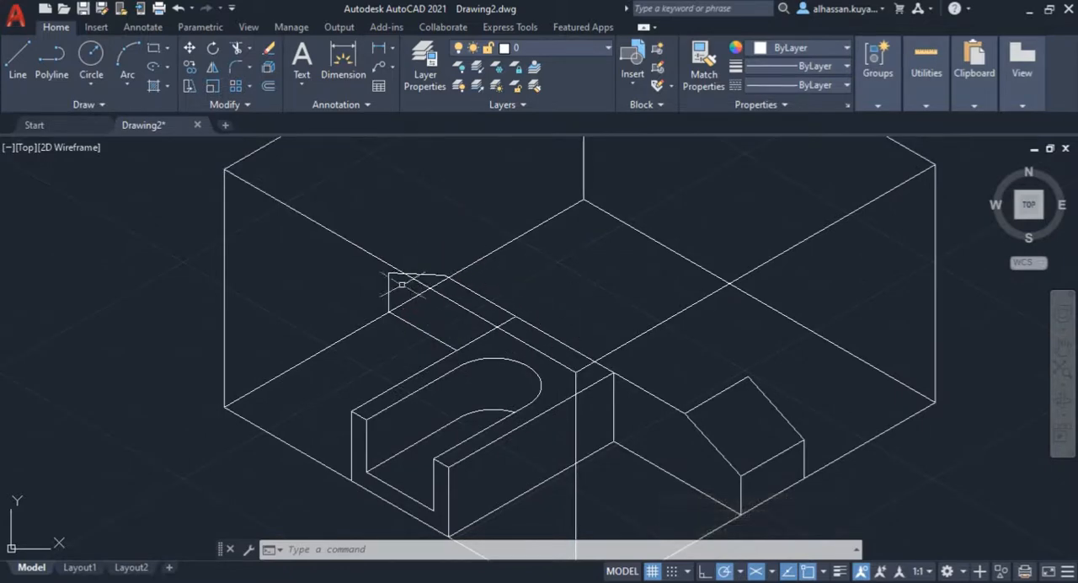
{"action": "scroll", "coordinate": [397, 233], "scroll_direction": "up", "scroll_amount": 3}
{"action": "type", "text": "line"}
{"action": "key", "text": "Return"}
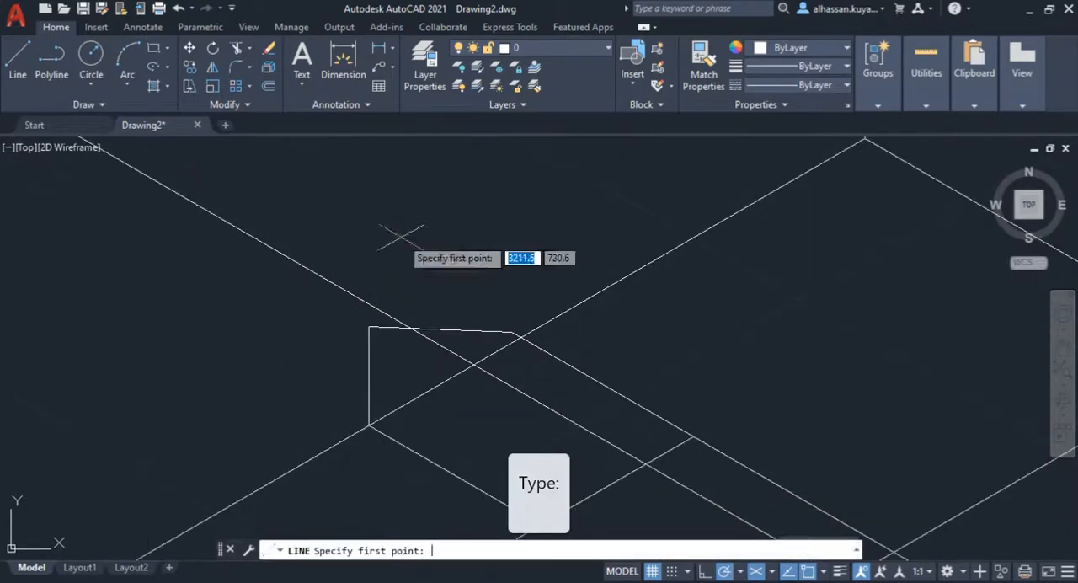
{"action": "left_click", "coordinate": [368, 327]}
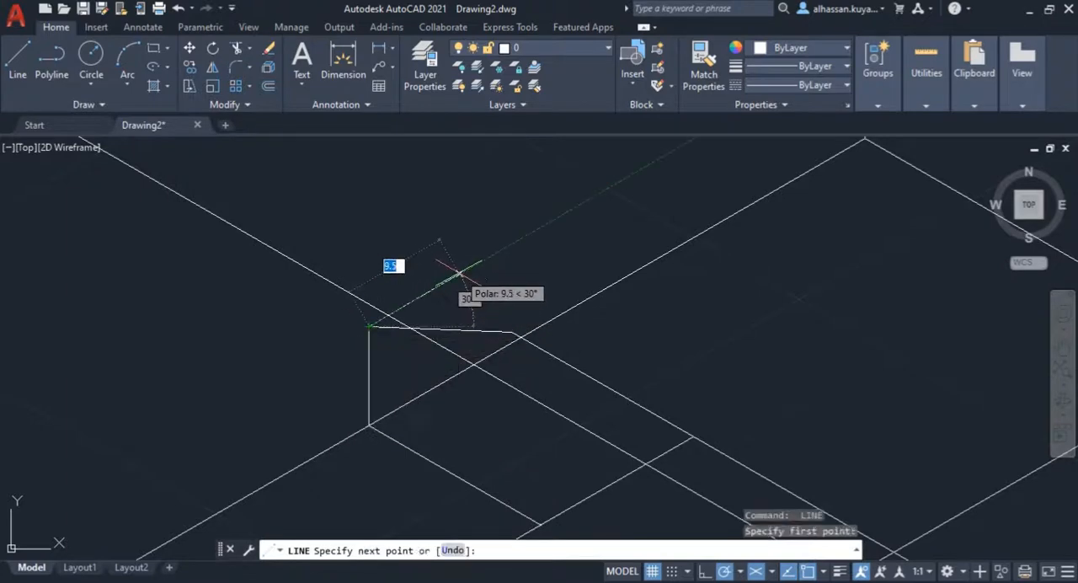
{"action": "key", "text": "Return"}
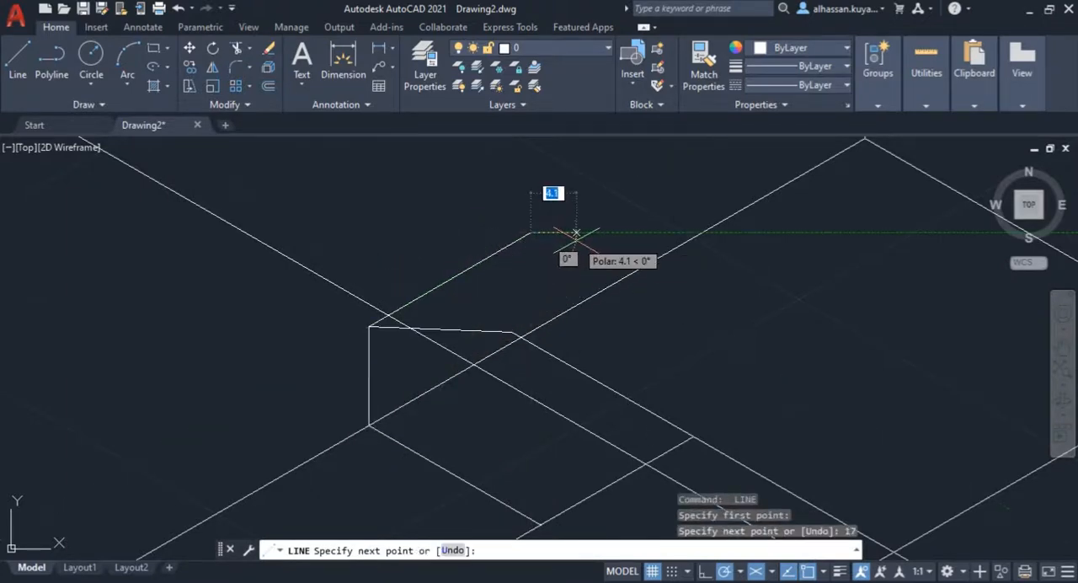
{"action": "key", "text": "Return"}
Step: Draw the rear top edge at 150° from the right wing's rear ridge corner to align with the left wing's bend, continuing to the 17 mm edge's end
{"action": "scroll", "coordinate": [576, 249], "scroll_direction": "down", "scroll_amount": 3}
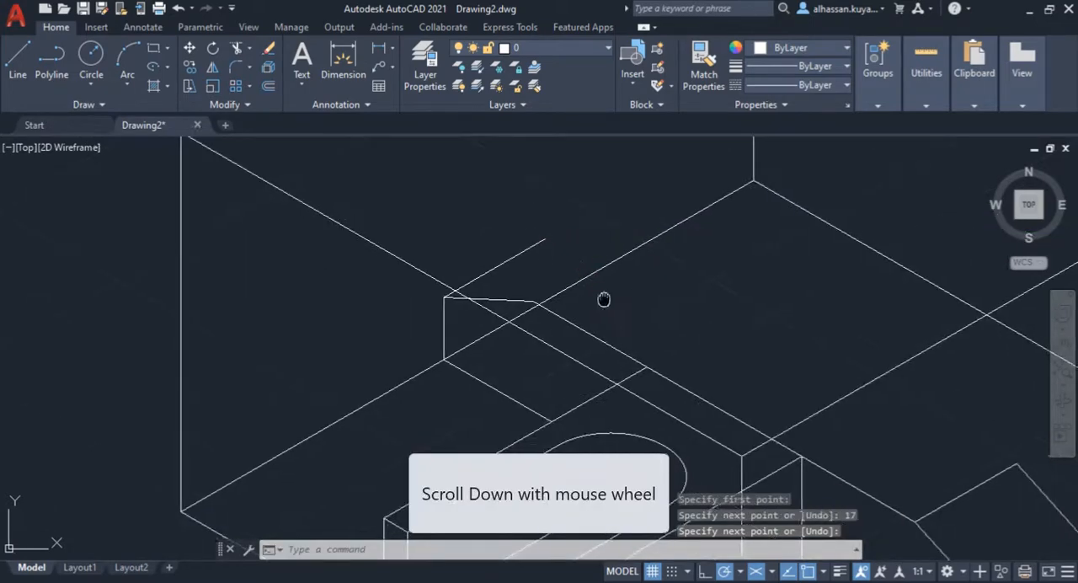
{"action": "middle_click_drag", "start_coordinate": [603, 299], "coordinate": [466, 308]}
{"action": "key", "text": "space"}
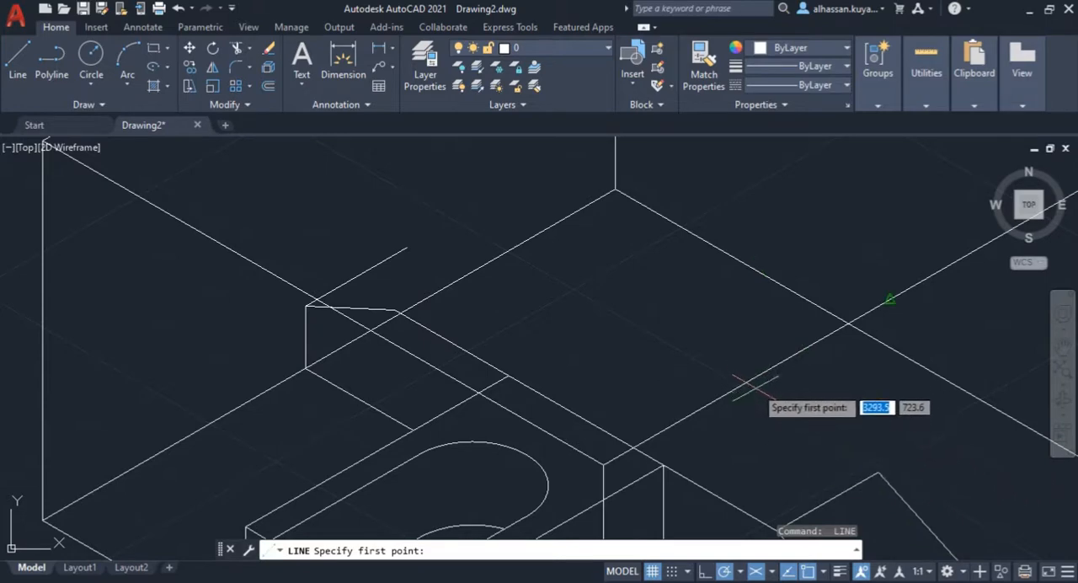
{"action": "key", "text": "Escape"}
{"action": "key", "text": "Escape"}
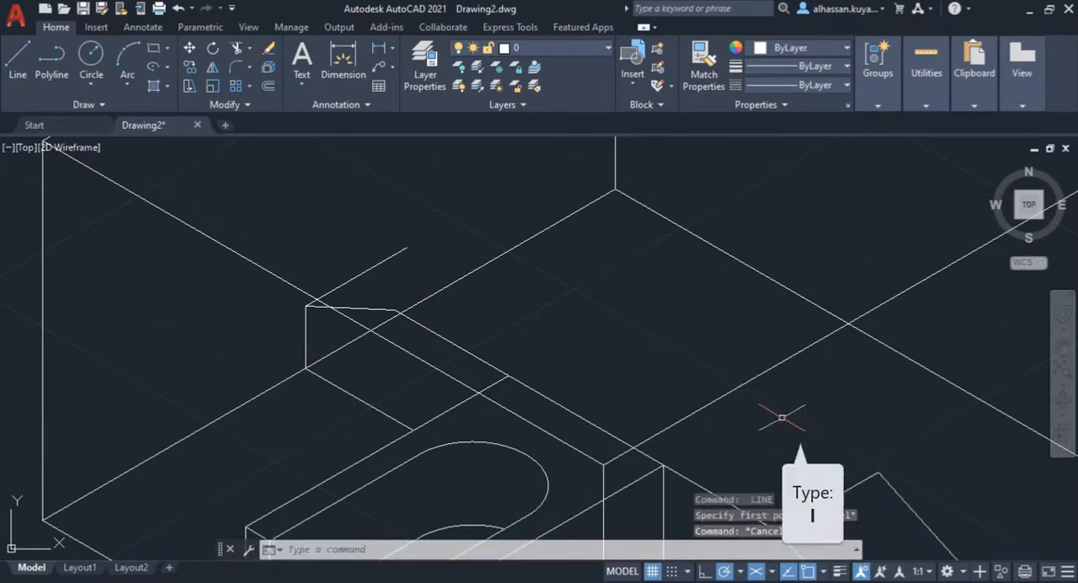
{"action": "type", "text": "l"}
{"action": "key", "text": "Return"}
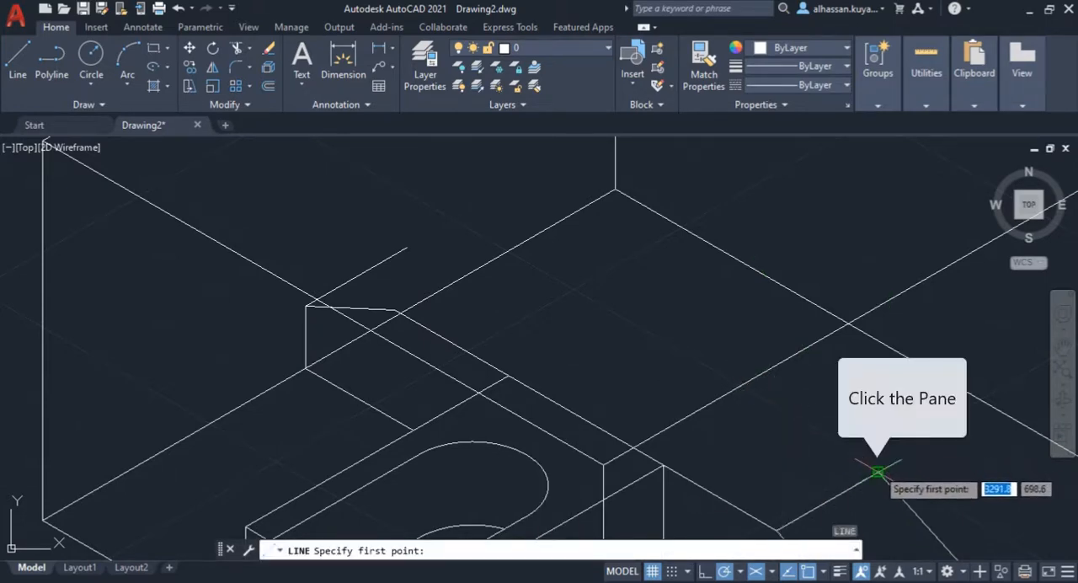
{"action": "left_click", "coordinate": [878, 471]}
{"action": "scroll", "coordinate": [385, 321], "scroll_direction": "up", "scroll_amount": 3}
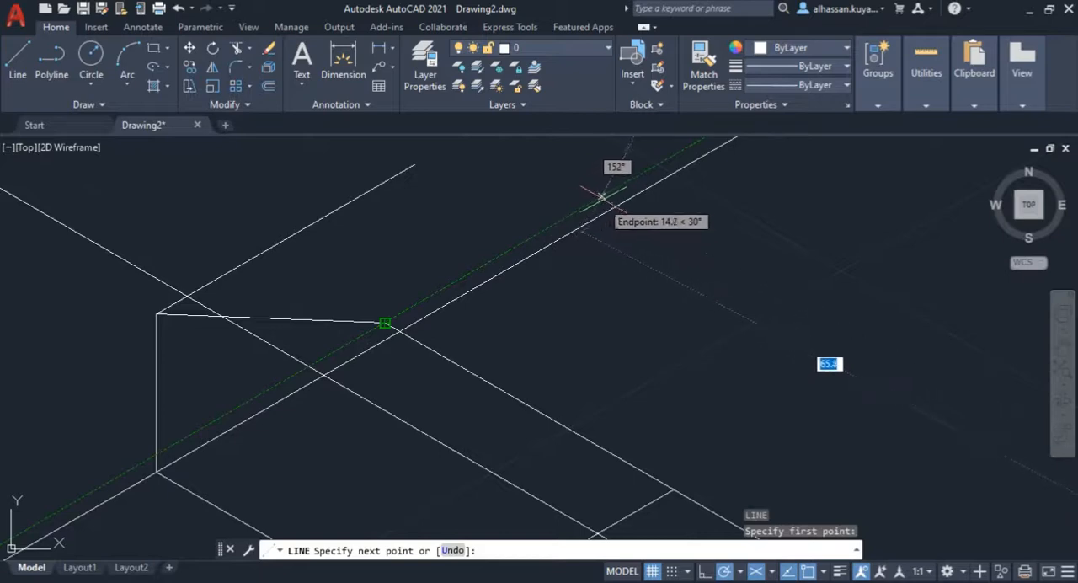
{"action": "scroll", "coordinate": [527, 227], "scroll_direction": "down", "scroll_amount": 4}
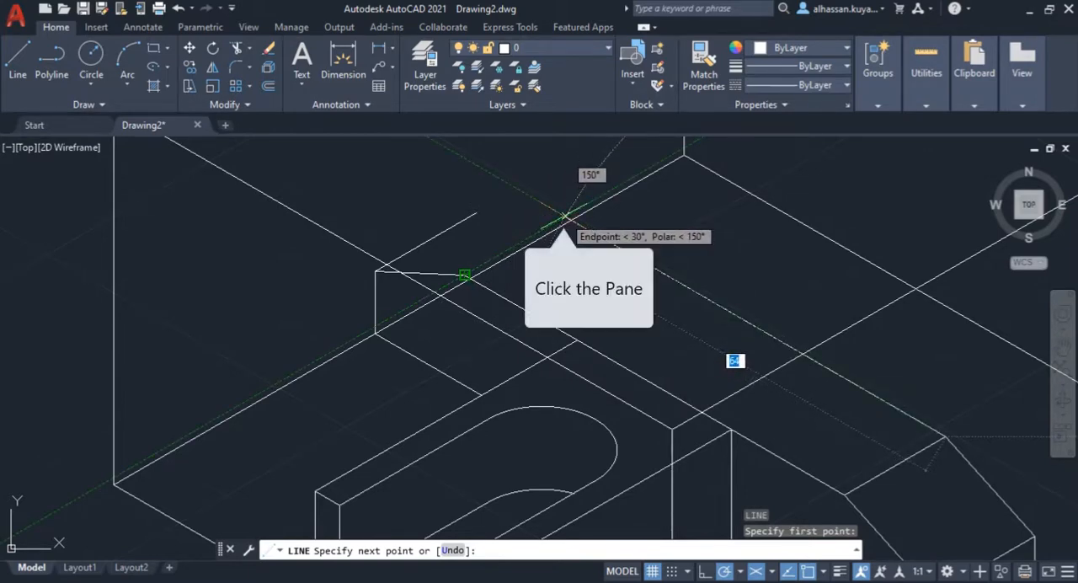
{"action": "left_click", "coordinate": [565, 216]}
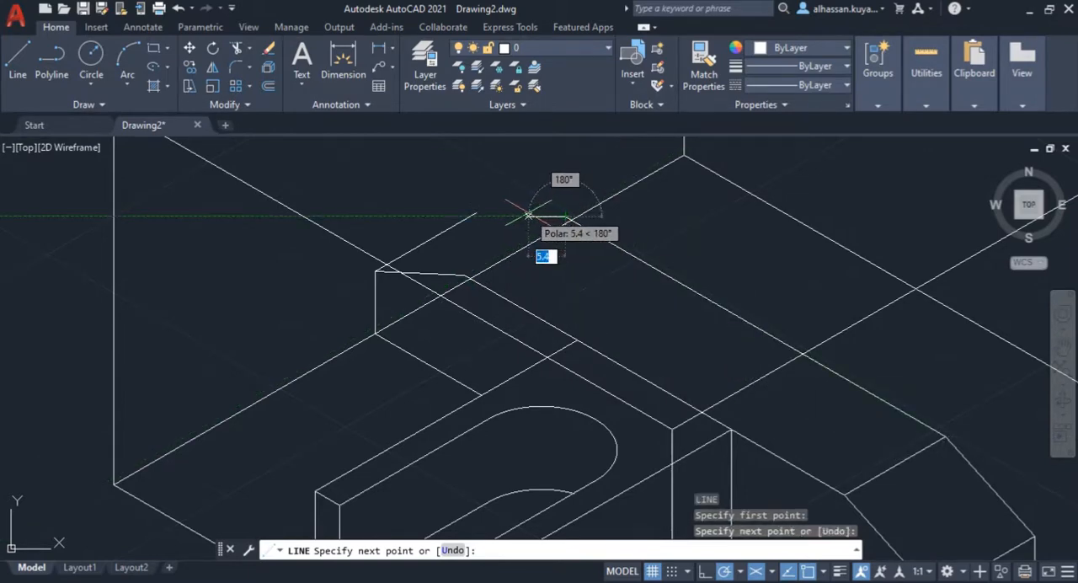
{"action": "left_click", "coordinate": [476, 213]}
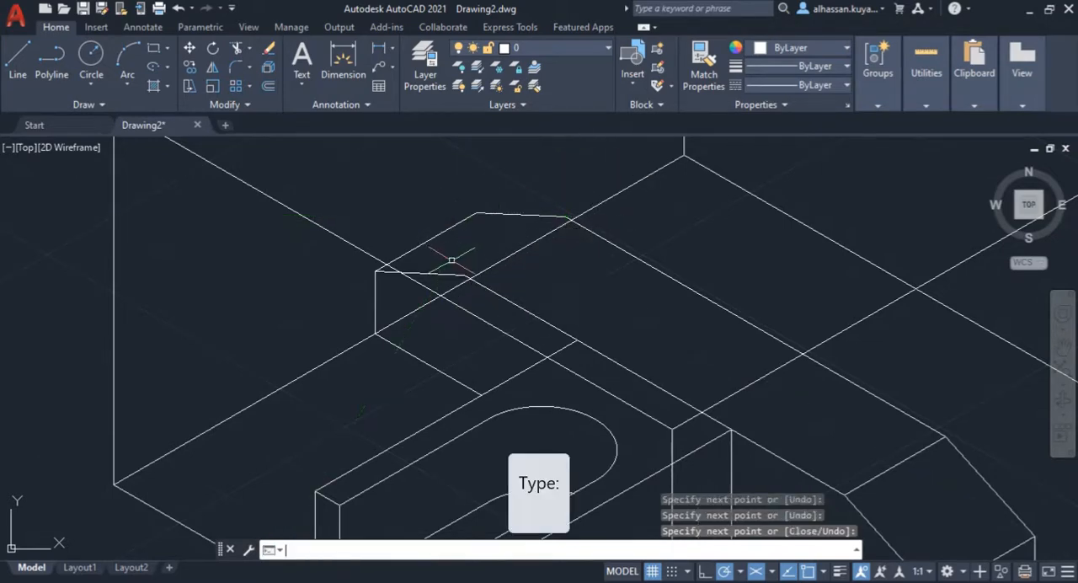
Step: Draw the left wing's ridge line between the bends of its front and rear top outlines
{"action": "scroll", "coordinate": [451, 260], "scroll_direction": "up", "scroll_amount": 2}
{"action": "type", "text": "LINE"}
{"action": "key", "text": "Return"}
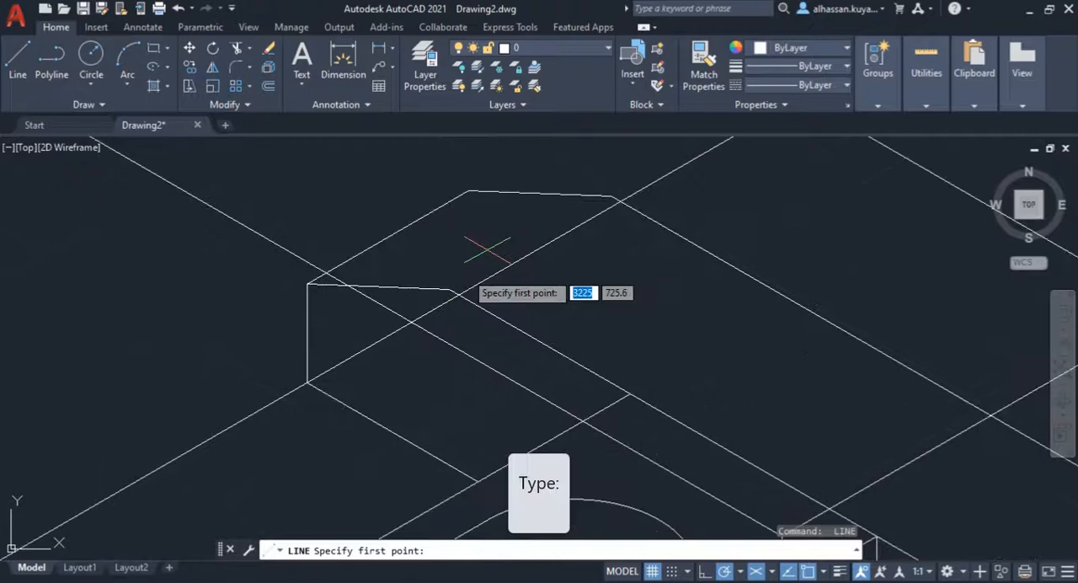
{"action": "left_click", "coordinate": [448, 289]}
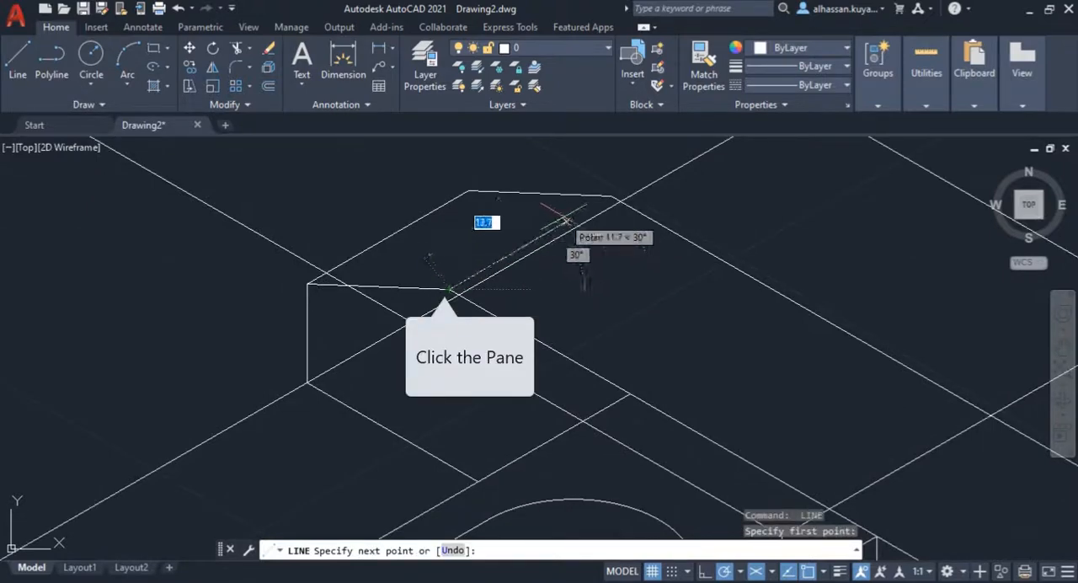
{"action": "left_click", "coordinate": [614, 199]}
{"action": "key", "text": "Return"}
Step: Switch to 2D Isometric.pdf and examine the Assignment 2 drawing for the remaining features' dimensions
{"action": "scroll", "coordinate": [435, 295], "scroll_direction": "down", "scroll_amount": 2}
{"action": "scroll", "coordinate": [435, 295], "scroll_direction": "down", "scroll_amount": 2}
{"action": "middle_click_drag", "start_coordinate": [353, 366], "coordinate": [396, 395]}
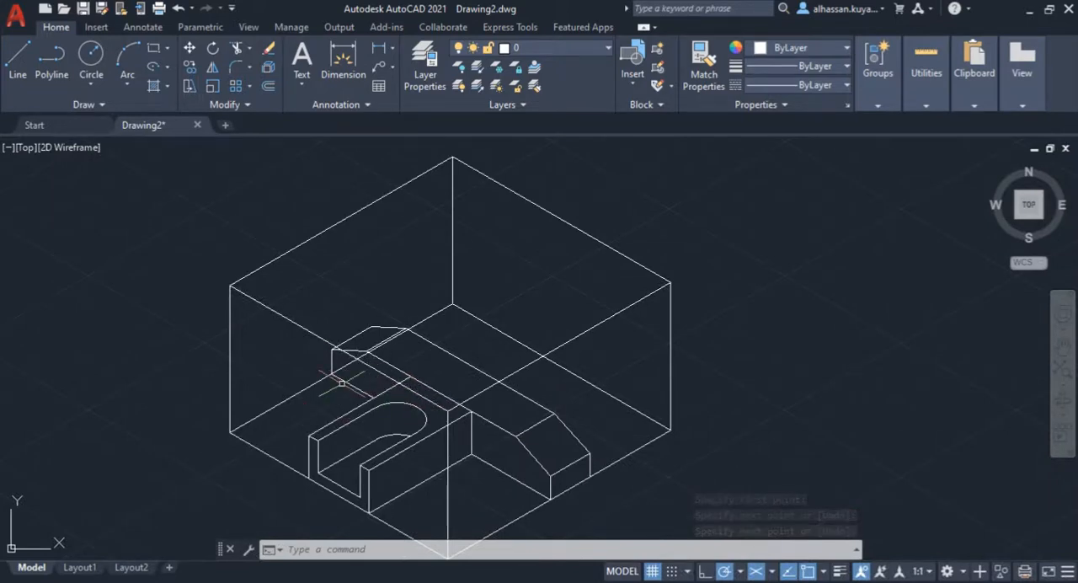
{"action": "mouse_move", "coordinate": [135, 580]}
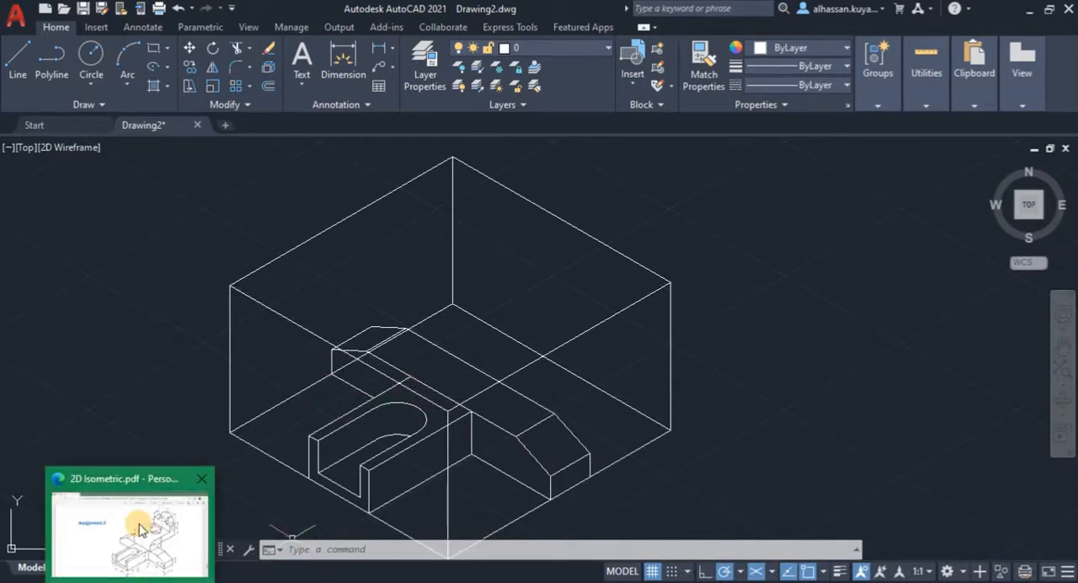
{"action": "left_click", "coordinate": [131, 530]}
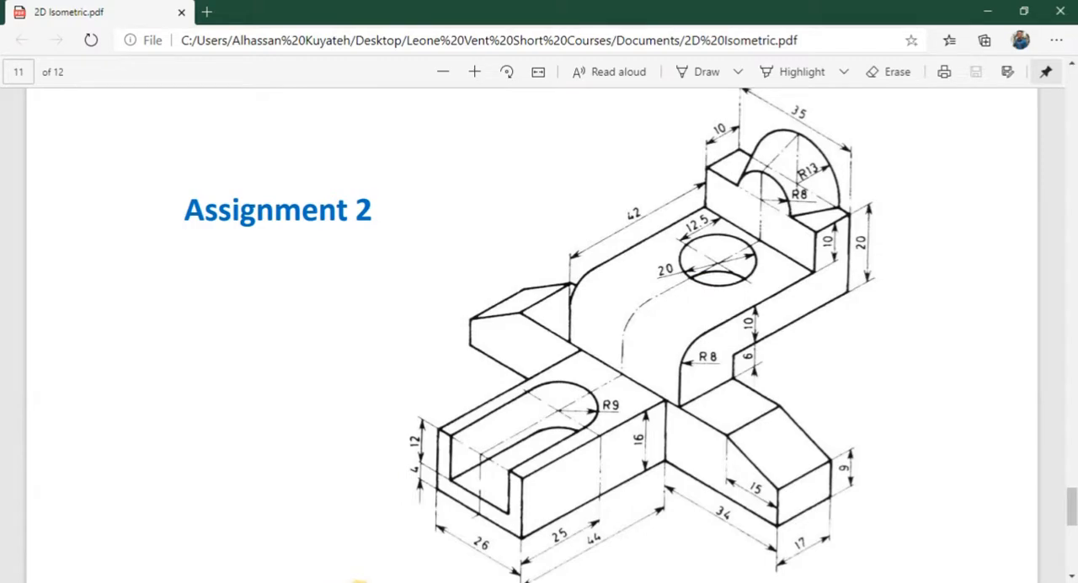
Step: Switch to AutoCAD and draw a 30° line to the rear top edge, starting 17.5 mm from the front top edge's midpoint toward the right wing
{"action": "left_click", "coordinate": [358, 580]}
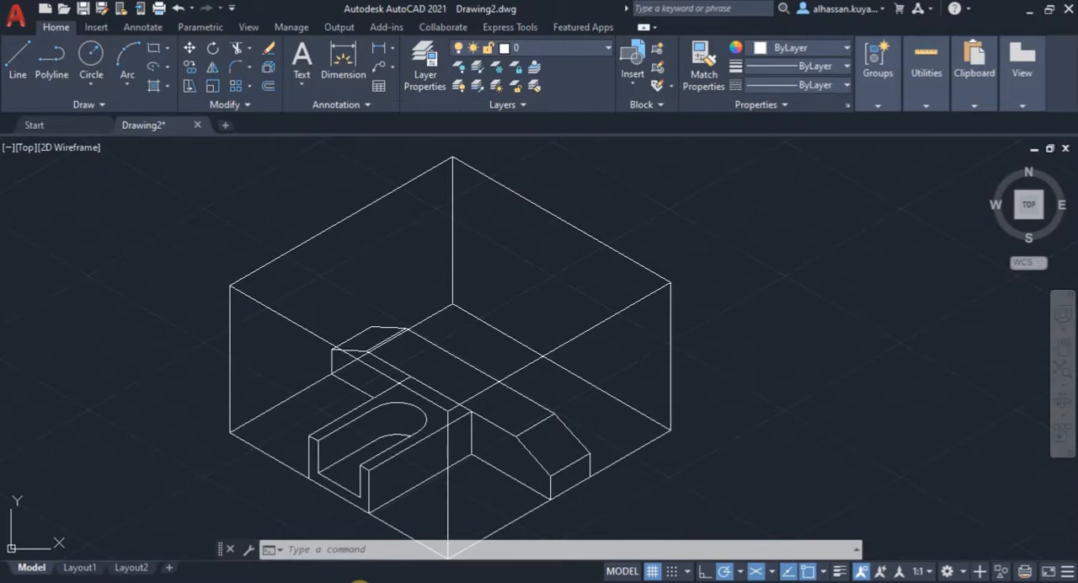
{"action": "scroll", "coordinate": [405, 456], "scroll_direction": "up", "scroll_amount": 5}
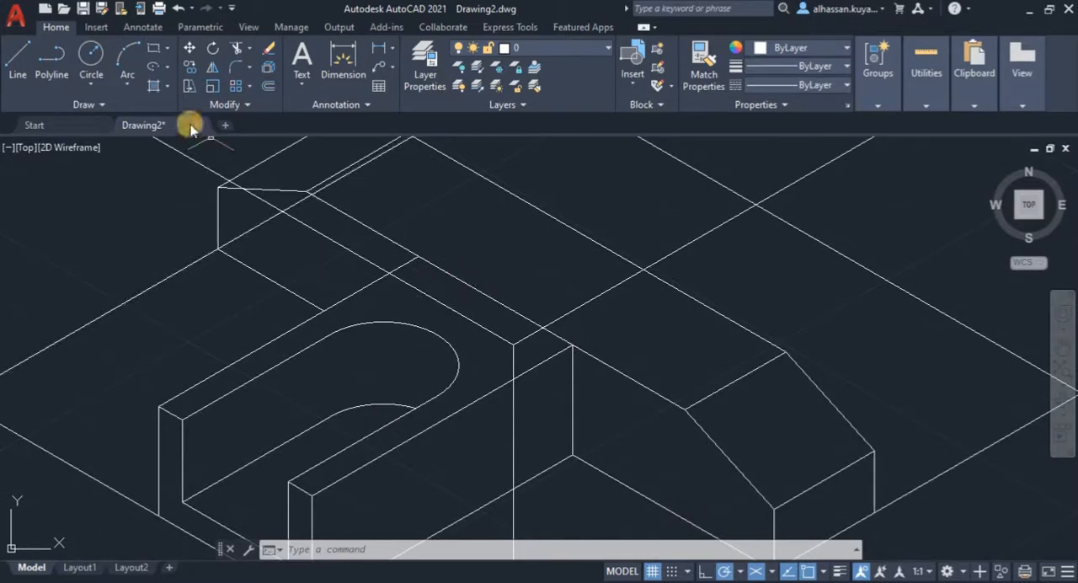
{"action": "left_click", "coordinate": [28, 61]}
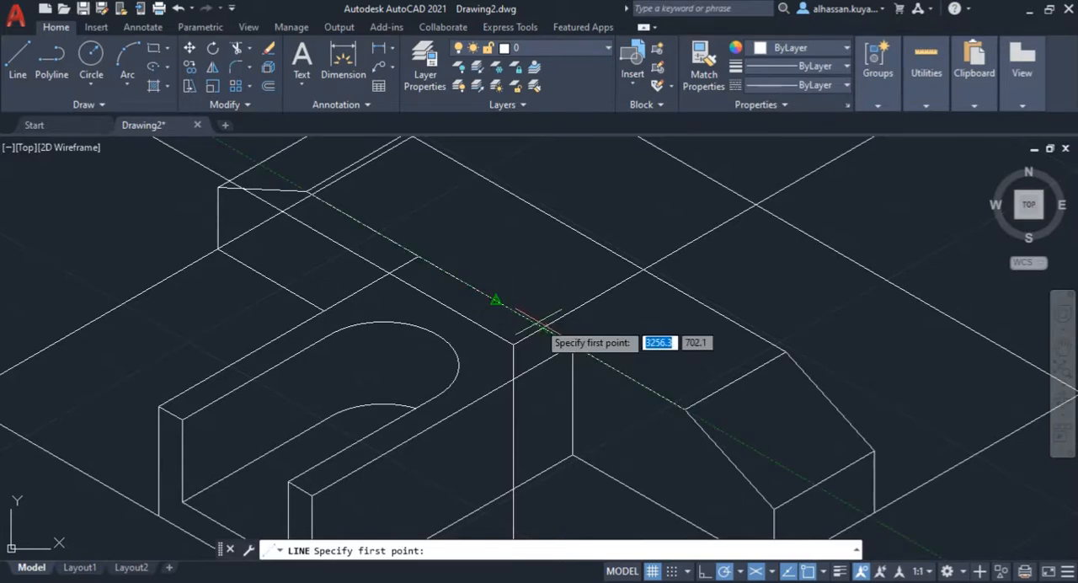
{"action": "type", "text": "17.5"}
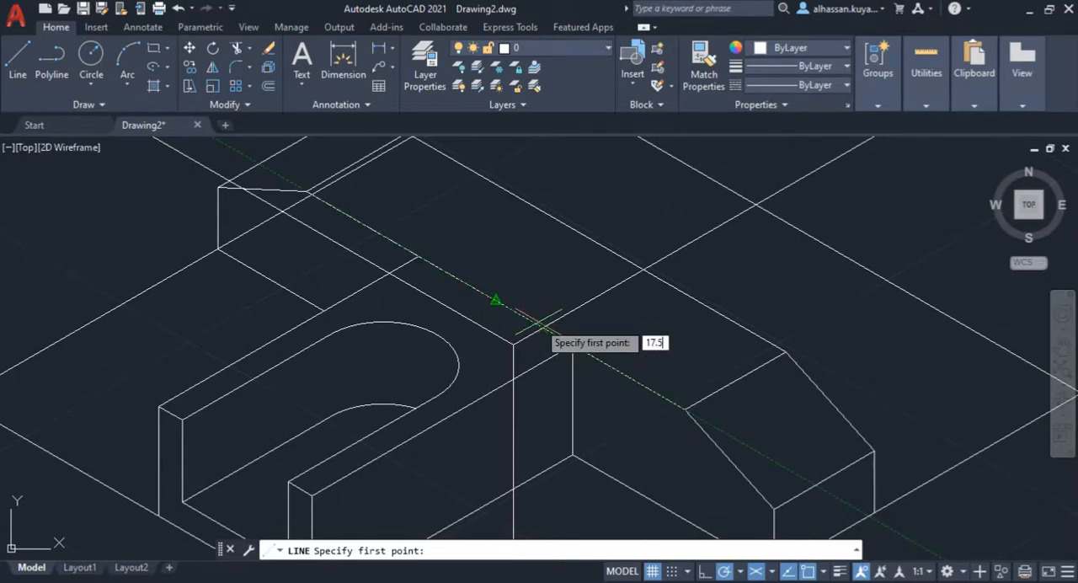
{"action": "key", "text": "Return"}
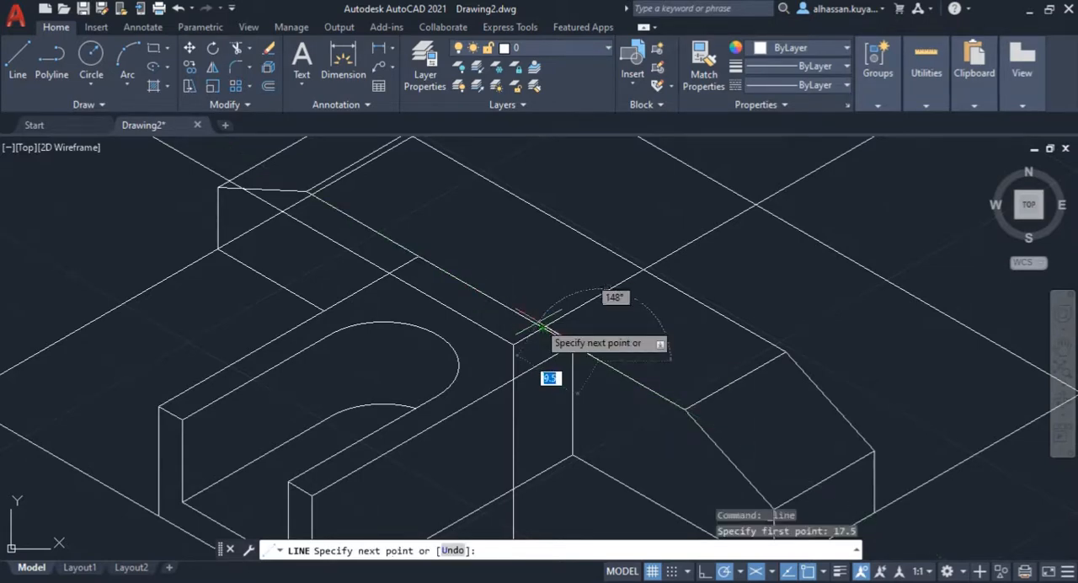
{"action": "left_click", "coordinate": [699, 299]}
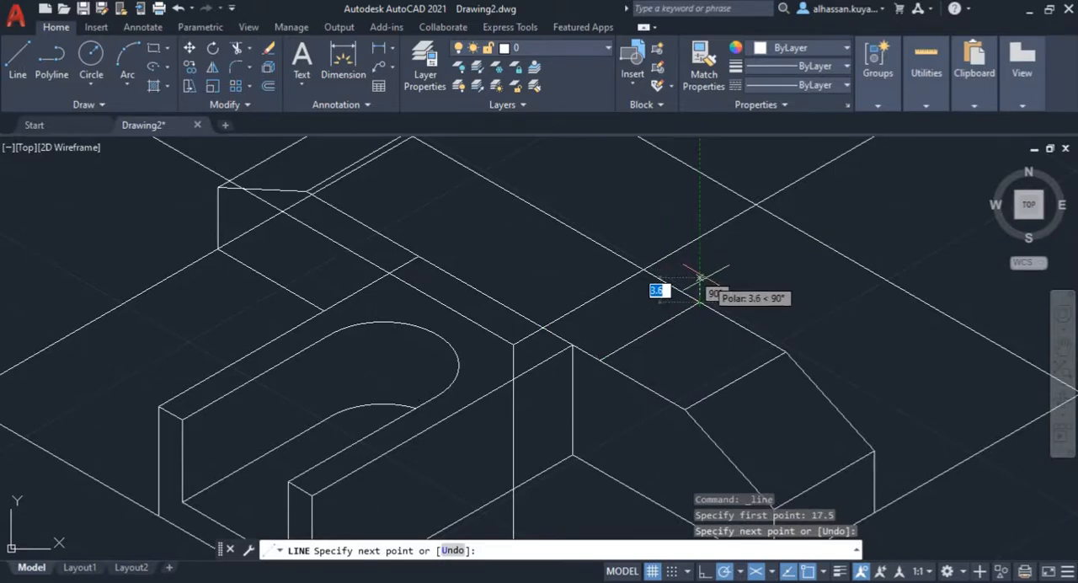
Step: Draw a 6 mm vertical line upward from the rear end of the 30° line, checking the height against 2D Isometric.pdf
{"action": "type", "text": "50.7"}
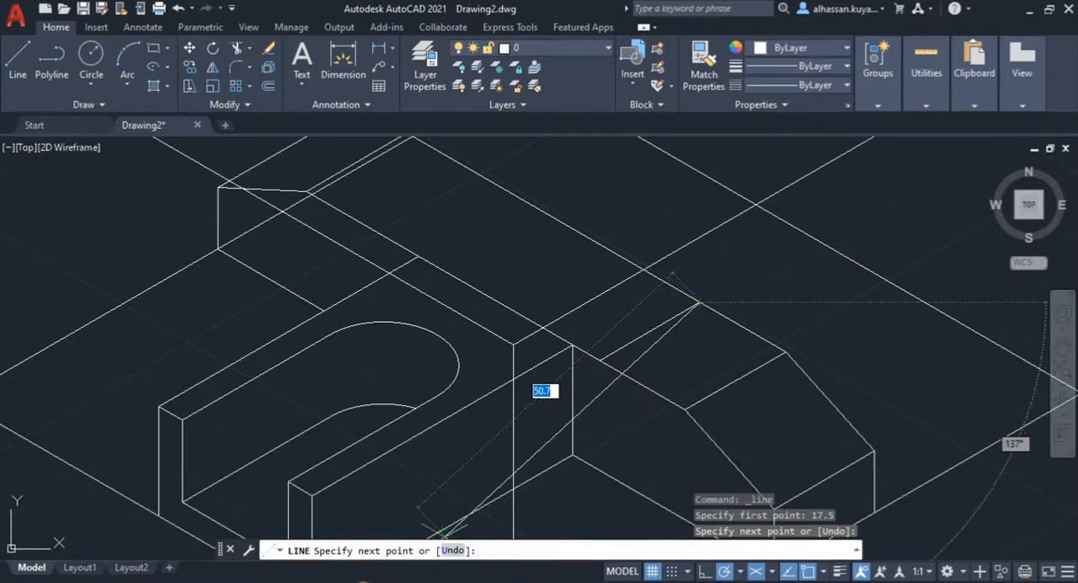
{"action": "key", "text": "alt+Tab"}
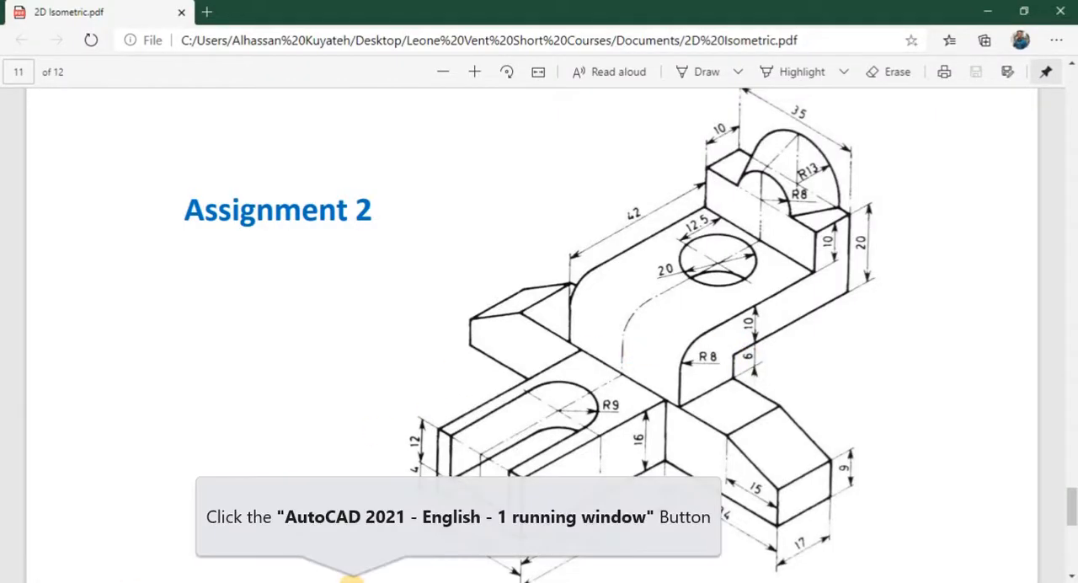
{"action": "left_click", "coordinate": [349, 578]}
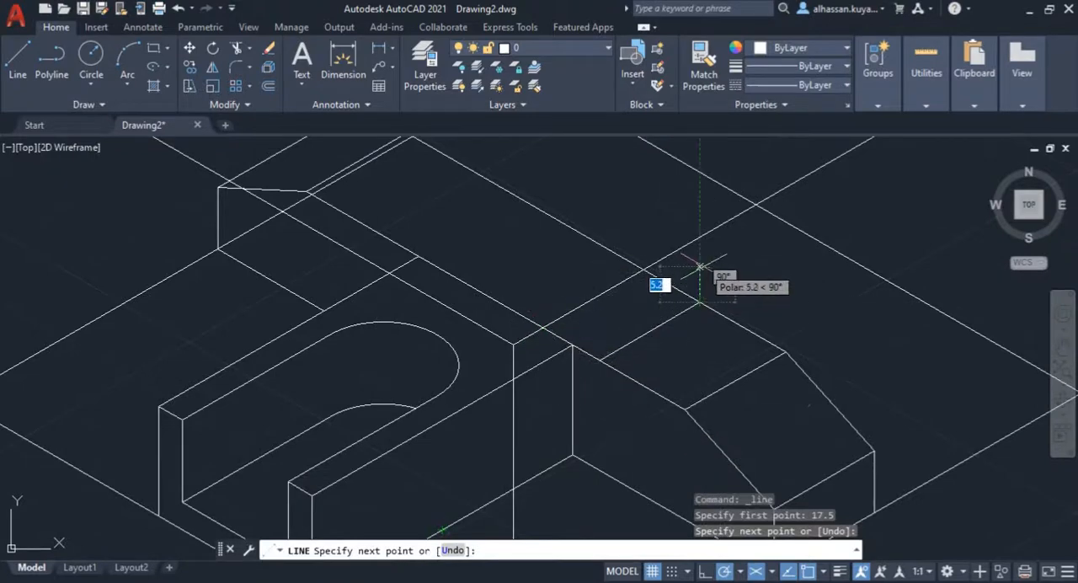
{"action": "type", "text": "6"}
{"action": "key", "text": "Return"}
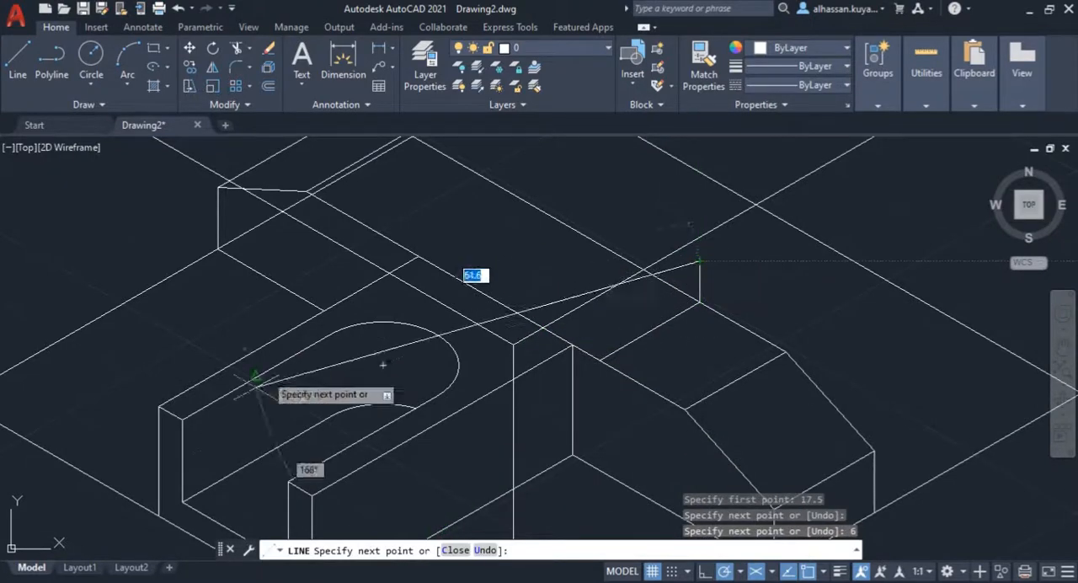
{"action": "mouse_move", "coordinate": [143, 575]}
{"action": "left_click", "coordinate": [148, 549]}
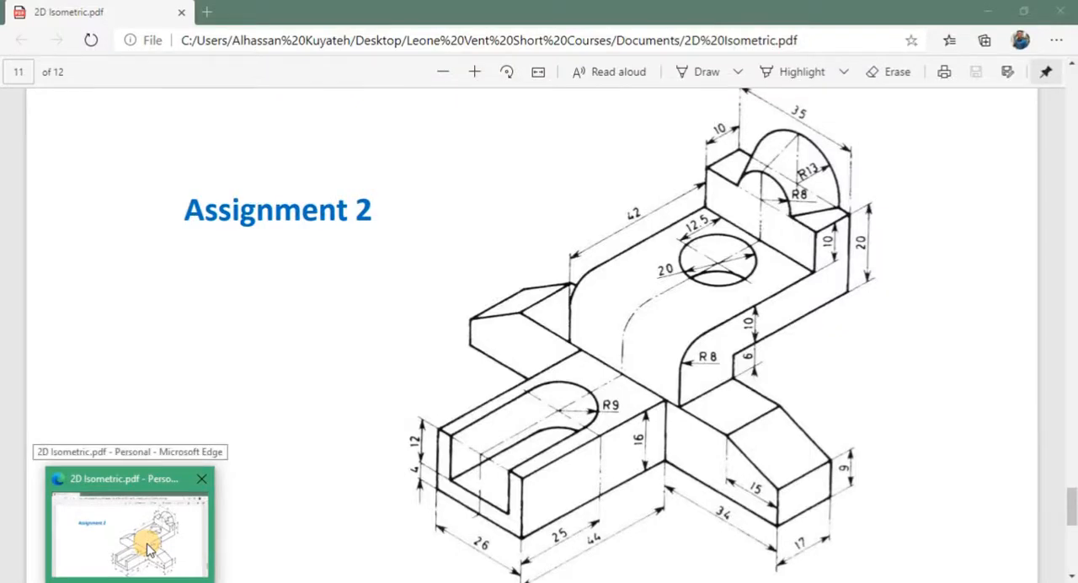
{"action": "left_click", "coordinate": [145, 546]}
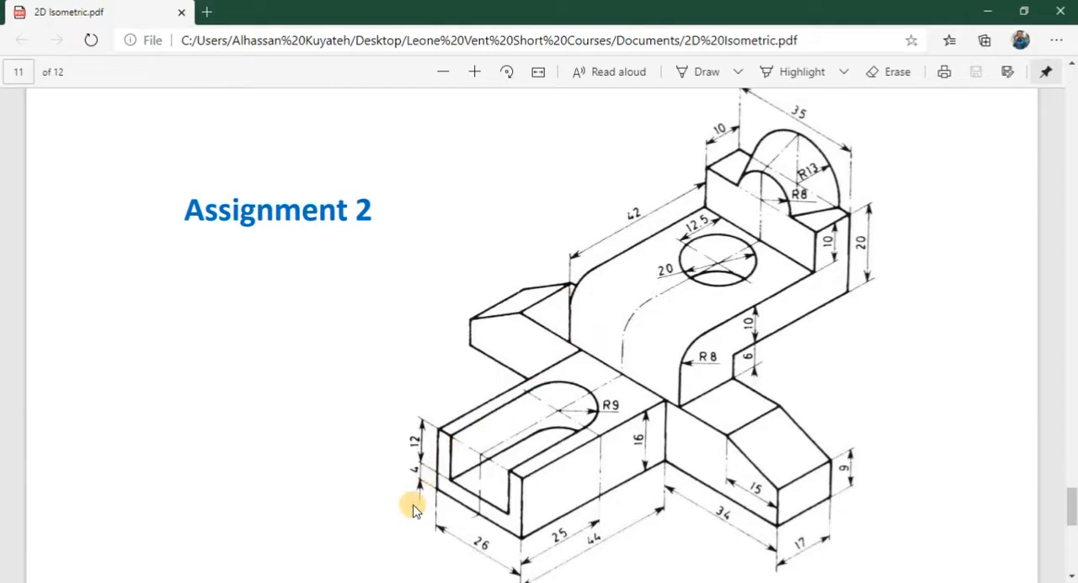
{"action": "left_click", "coordinate": [368, 579]}
{"action": "type", "text": "6"}
{"action": "key", "text": "Return"}
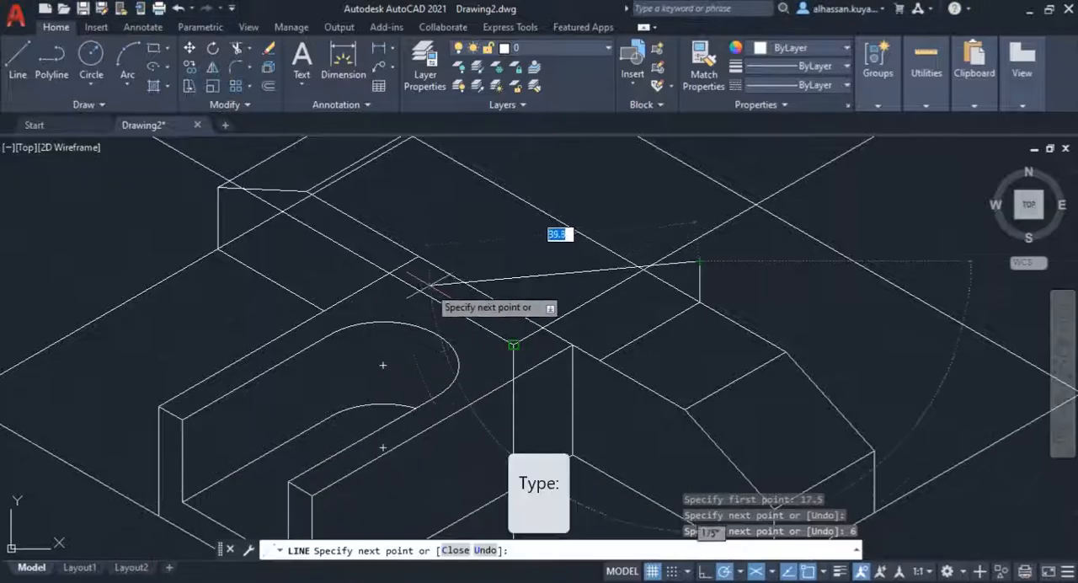
{"action": "key", "text": "space"}
Step: Draw a 16 mm vertical line upward from the point 17.5 mm from the front top edge's midpoint toward the left wing
{"action": "scroll", "coordinate": [294, 264], "scroll_direction": "up", "scroll_amount": 2}
{"action": "middle_click_drag", "start_coordinate": [295, 265], "coordinate": [314, 350]}
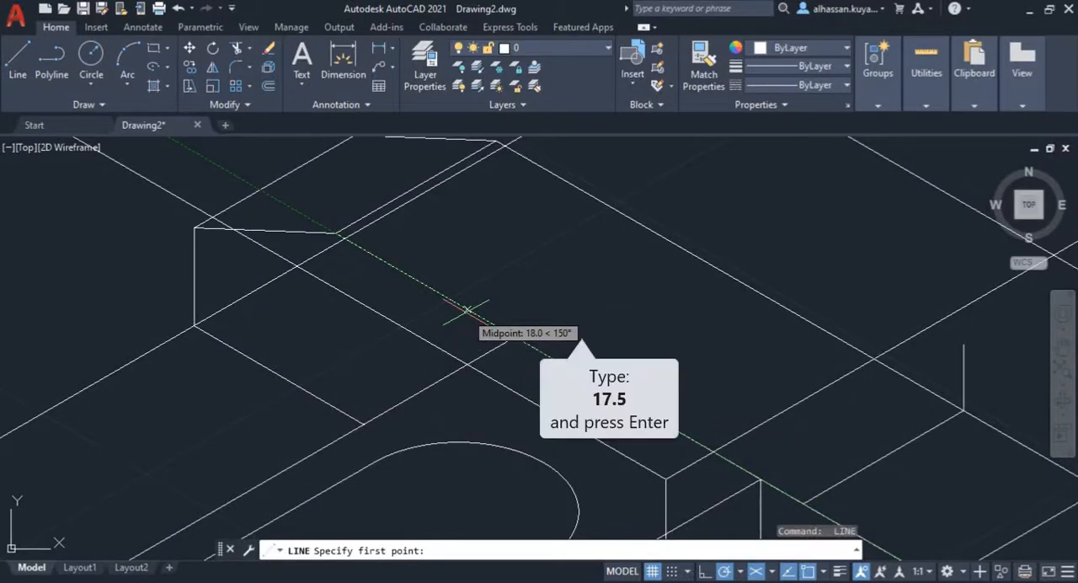
{"action": "type", "text": "17.5"}
{"action": "key", "text": "Return"}
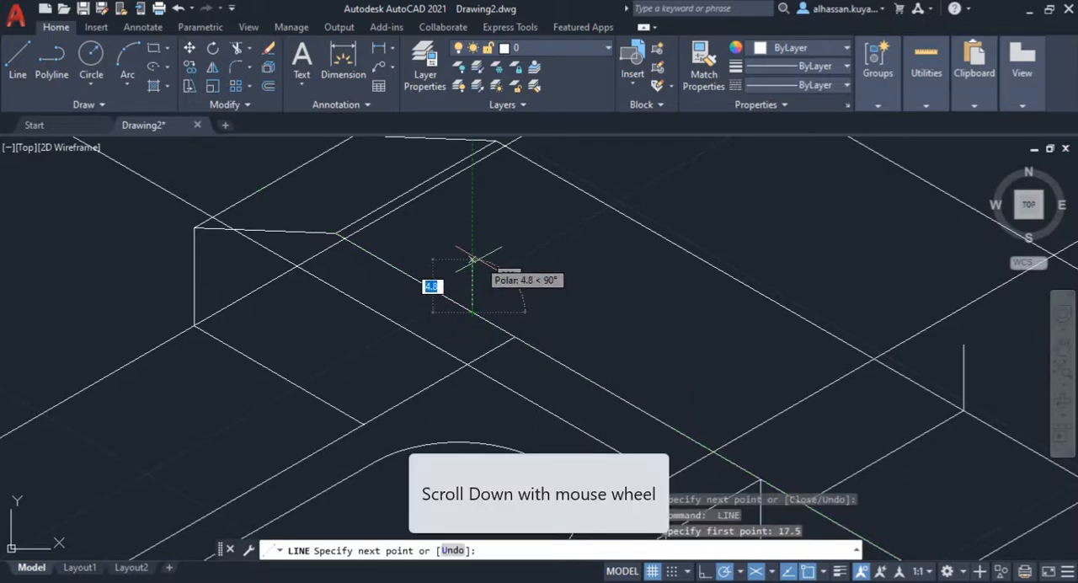
{"action": "scroll", "coordinate": [476, 259], "scroll_direction": "down", "scroll_amount": 1}
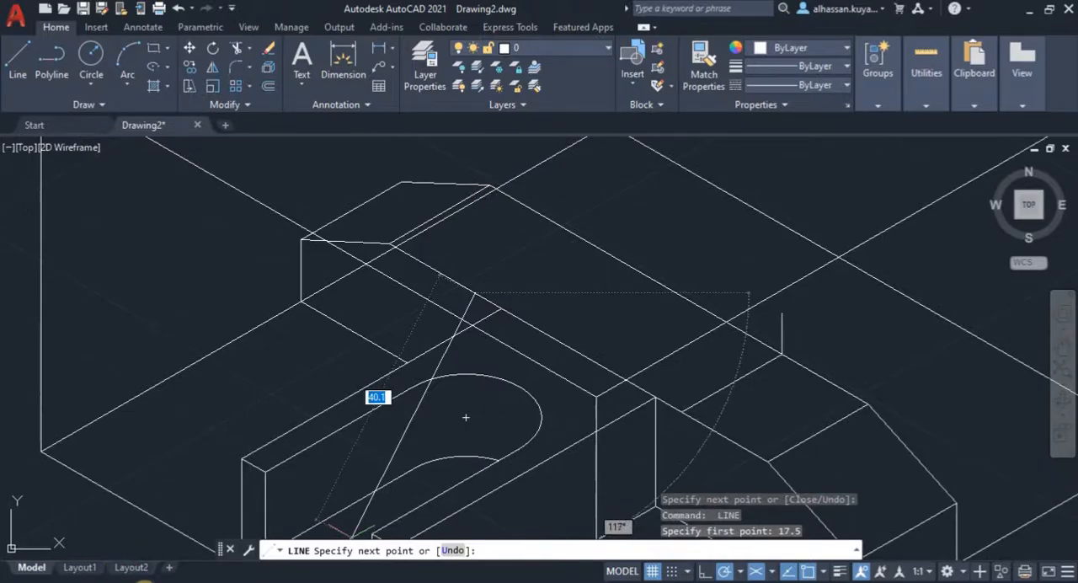
{"action": "mouse_move", "coordinate": [132, 582]}
{"action": "mouse_move", "coordinate": [144, 535]}
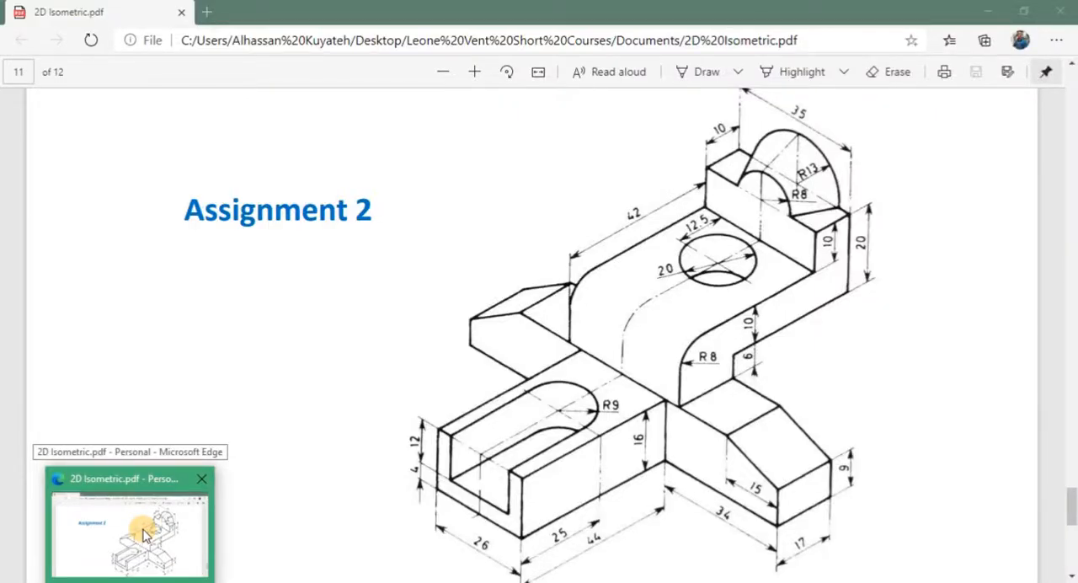
{"action": "left_click", "coordinate": [144, 535]}
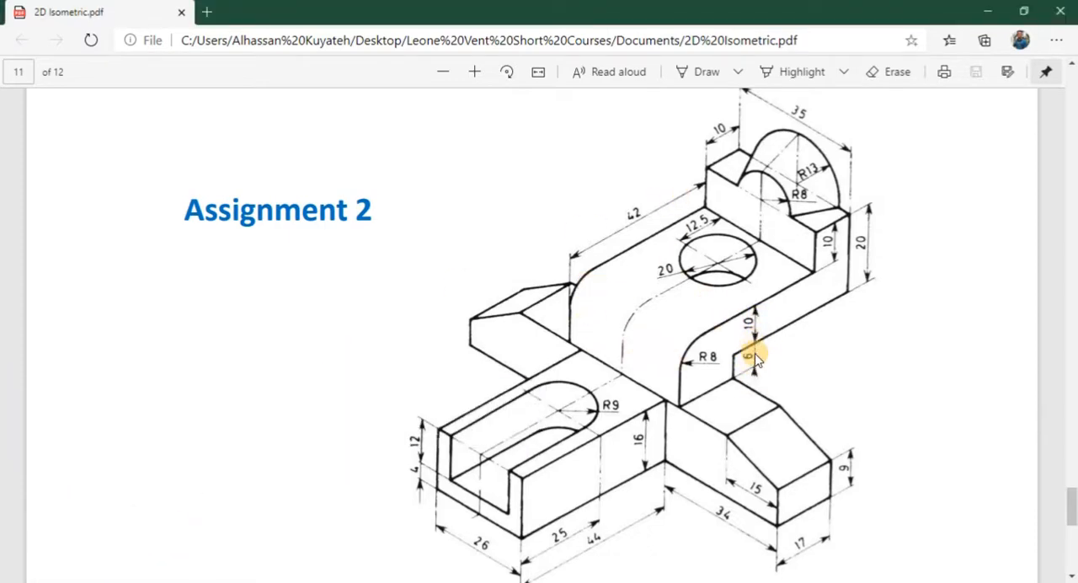
{"action": "left_click", "coordinate": [357, 580]}
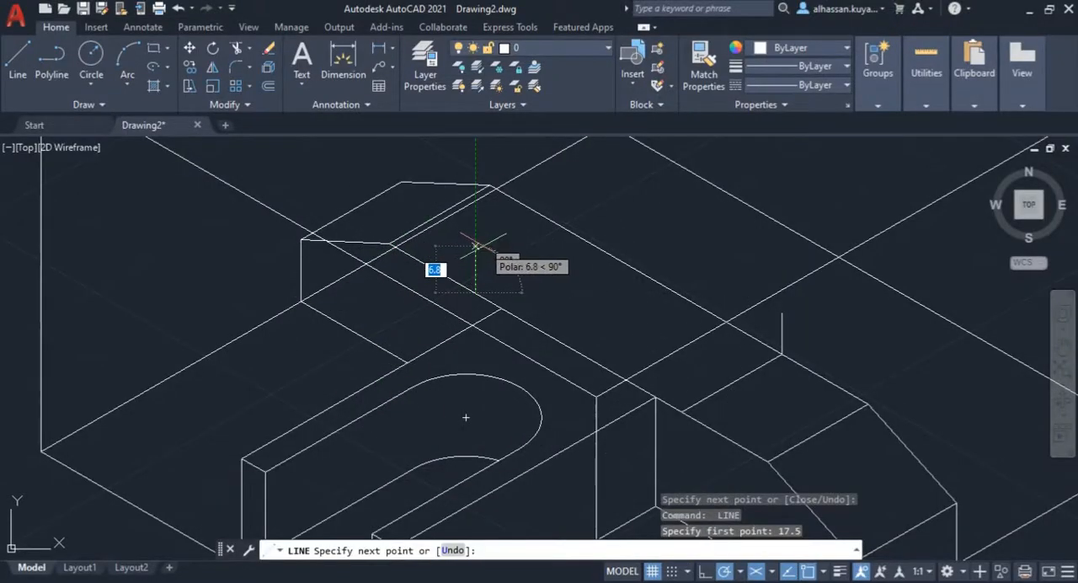
{"action": "type", "text": "16"}
{"action": "key", "text": "Return"}
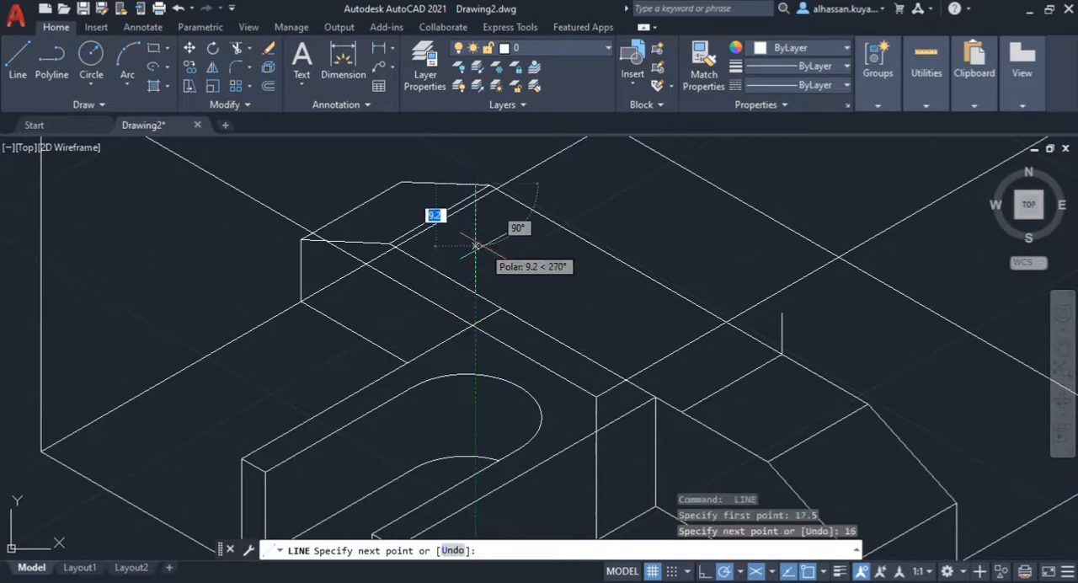
Step: Continue the outline with the raised deck's 42 mm edge at 30° from the top of the 16 mm vertical line
{"action": "middle_click_drag", "start_coordinate": [476, 246], "coordinate": [466, 370]}
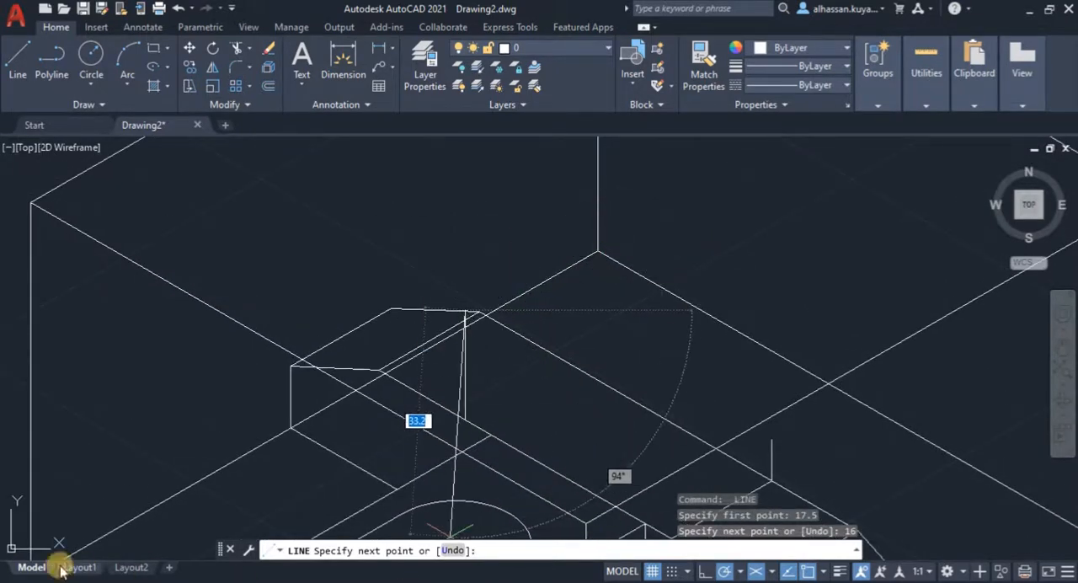
{"action": "left_click", "coordinate": [131, 567]}
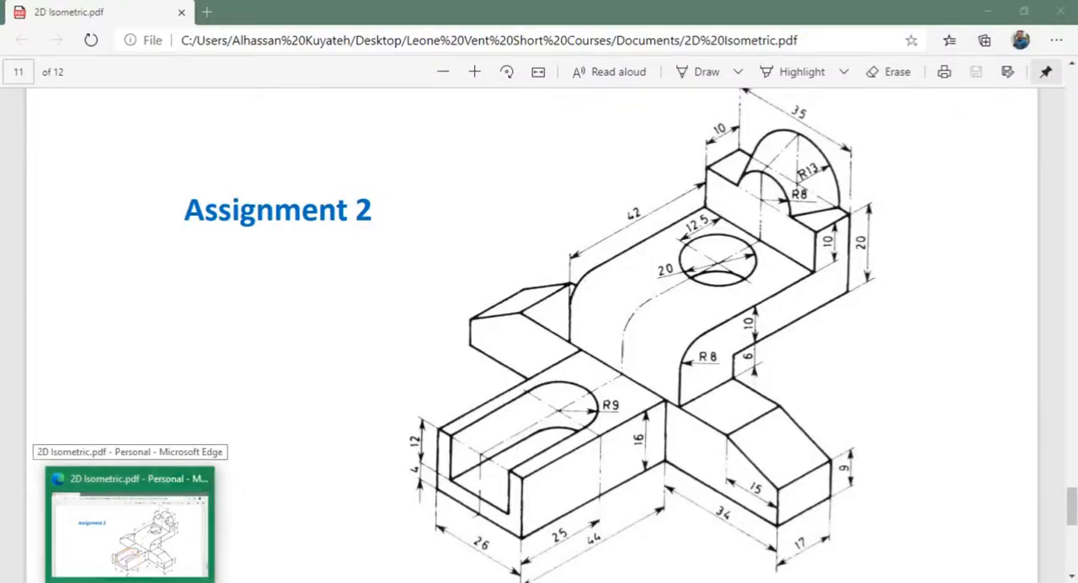
{"action": "left_click", "coordinate": [131, 566]}
{"action": "middle_click_drag", "start_coordinate": [654, 201], "coordinate": [628, 203]}
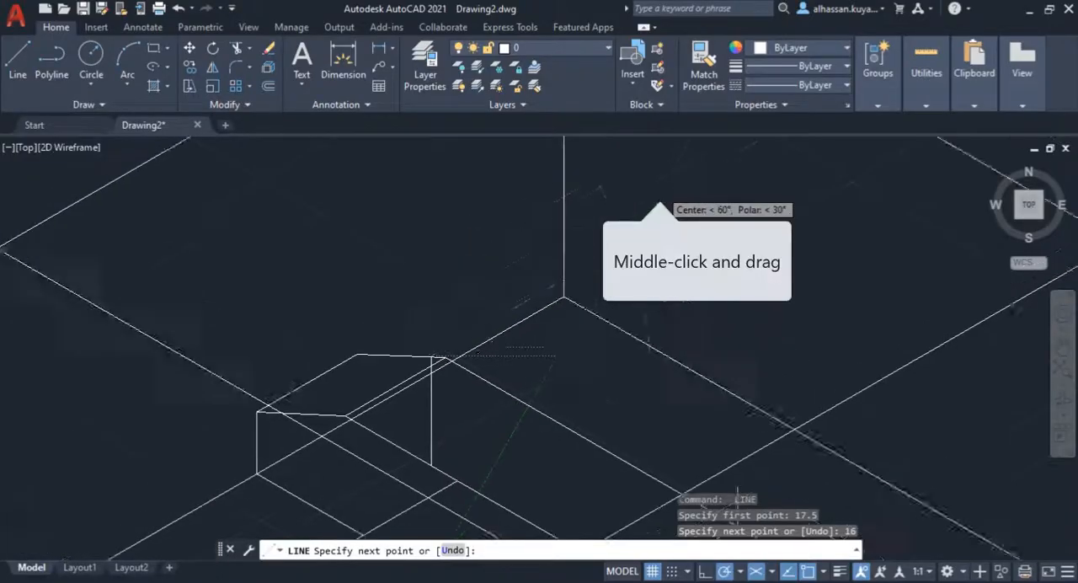
{"action": "scroll", "coordinate": [606, 278], "scroll_direction": "down", "scroll_amount": 2}
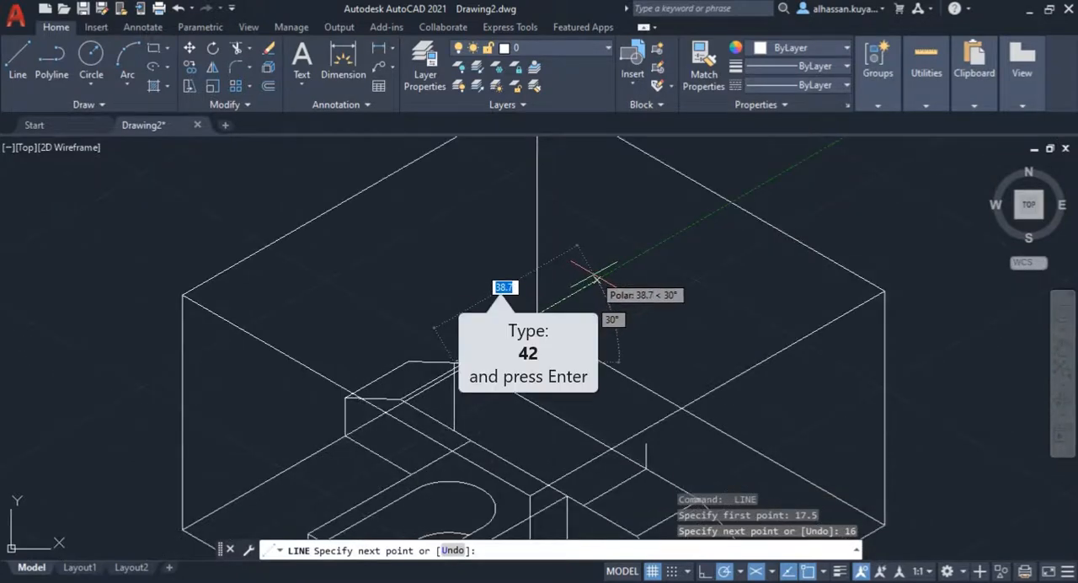
{"action": "type", "text": "42"}
{"action": "key", "text": "Return"}
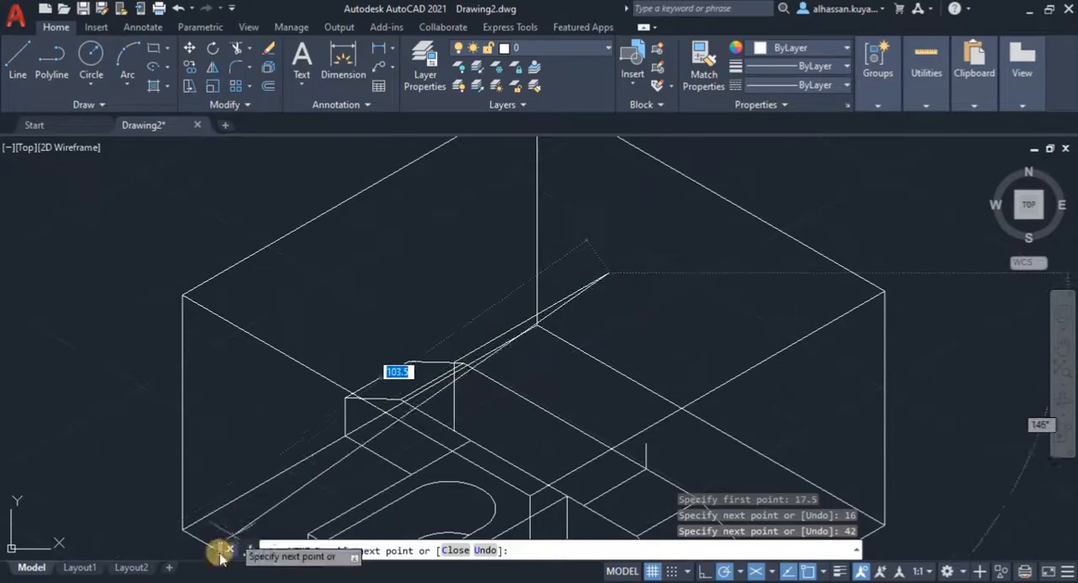
Step: Draw the end block's left side with a 10 mm vertical edge and a 10 mm top edge at 30°
{"action": "mouse_move", "coordinate": [128, 579]}
{"action": "mouse_move", "coordinate": [121, 514]}
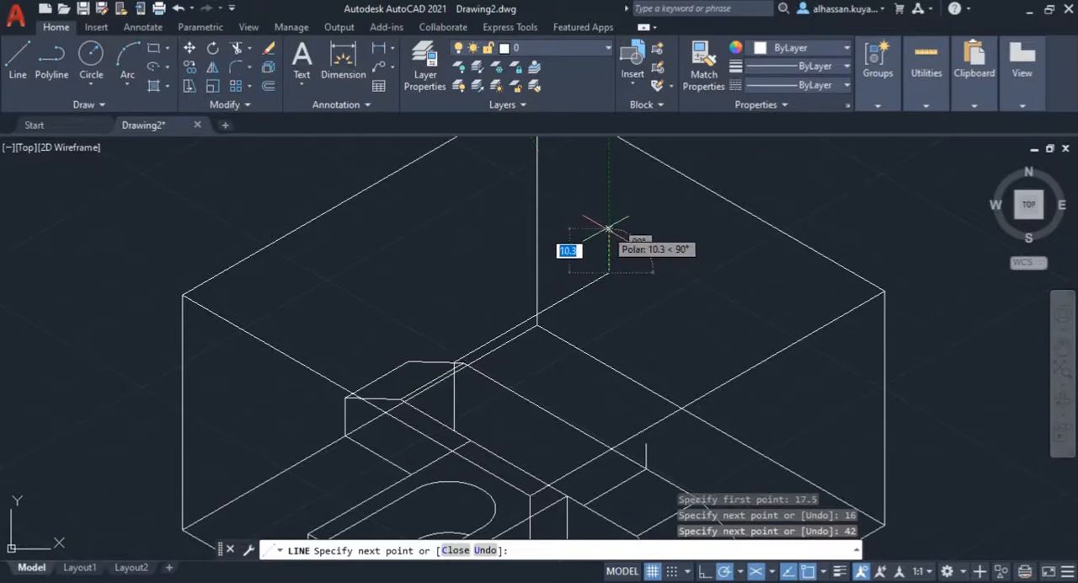
{"action": "type", "text": "10"}
{"action": "key", "text": "Return"}
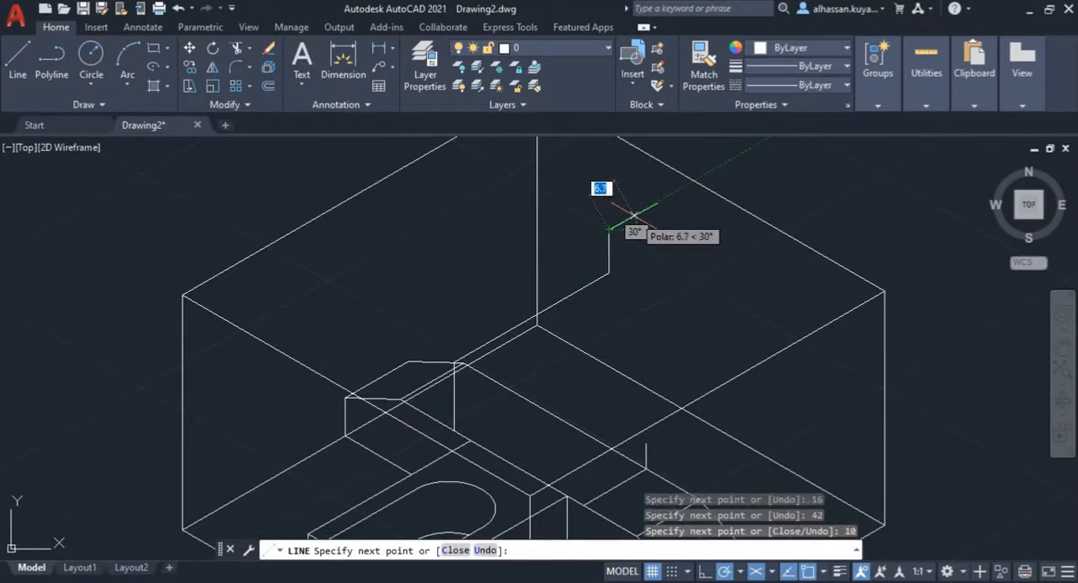
{"action": "type", "text": "10"}
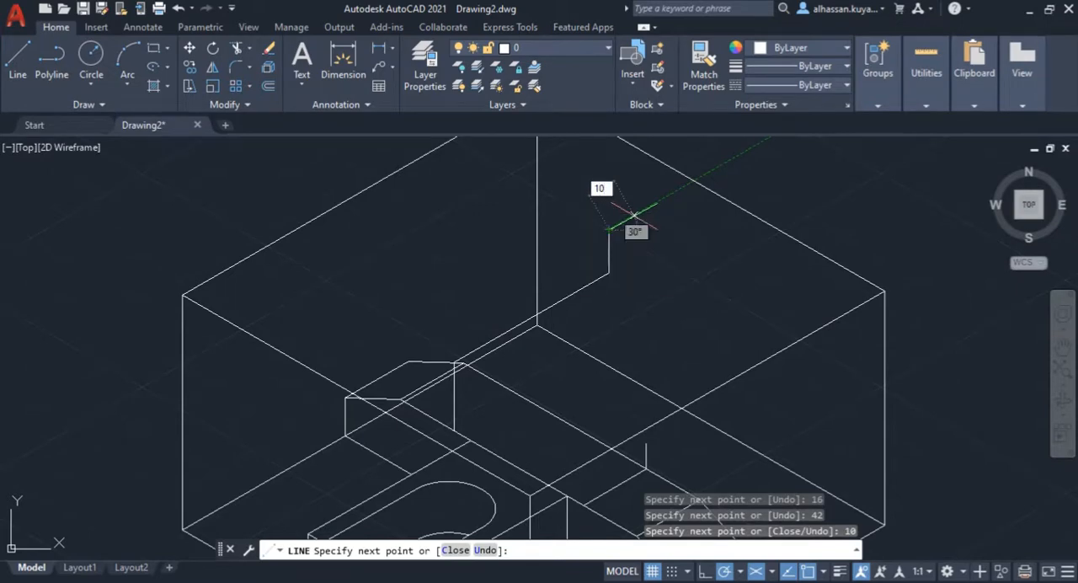
{"action": "key", "text": "Return"}
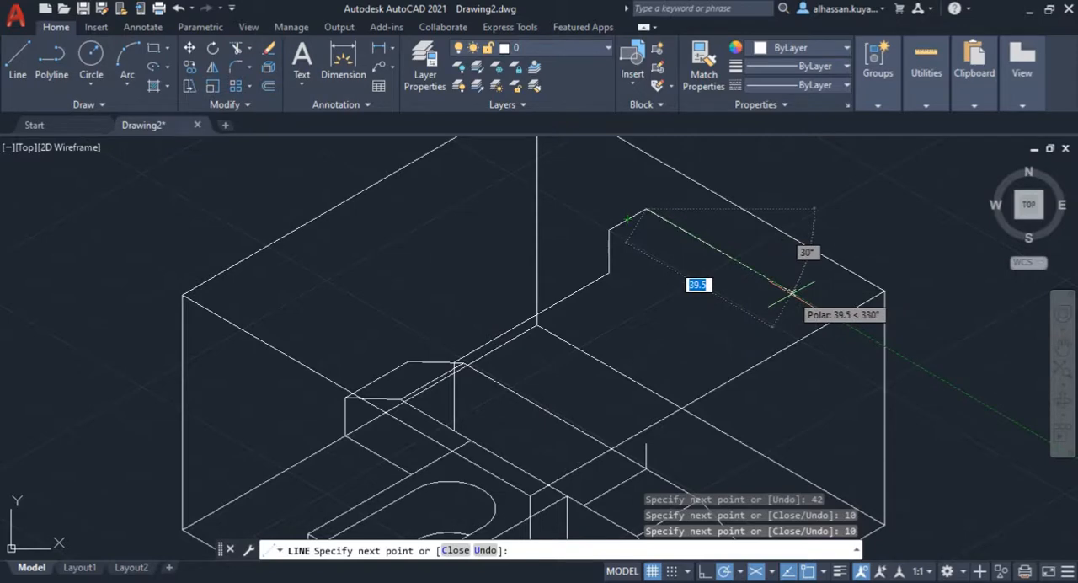
Step: Draw the end block's 35 mm rear top edge at 330°, and outline its right side at 210° and 270°, aligned with the left side's corners
{"action": "type", "text": "35"}
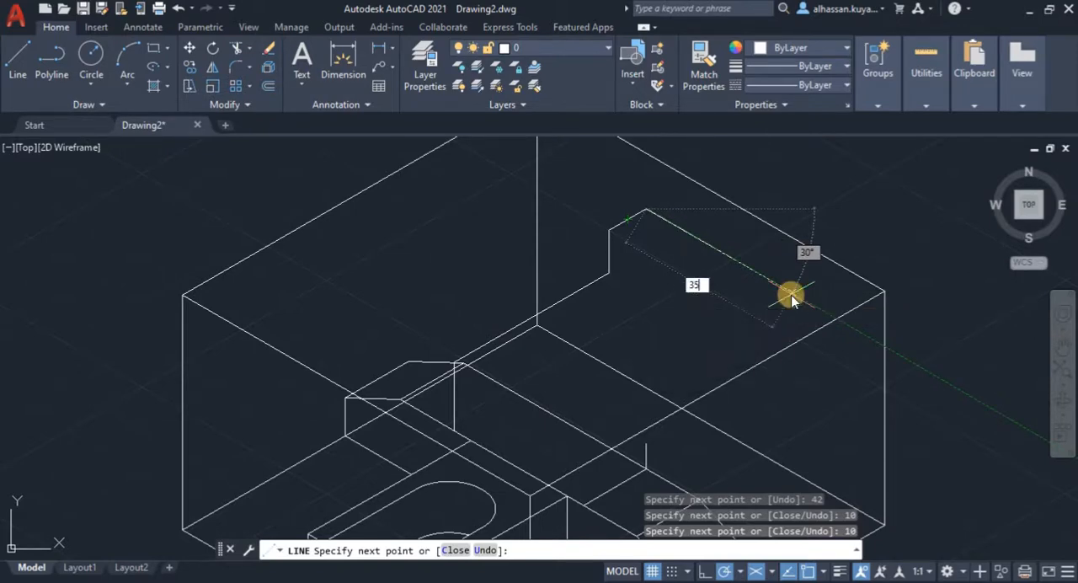
{"action": "key", "text": "Return"}
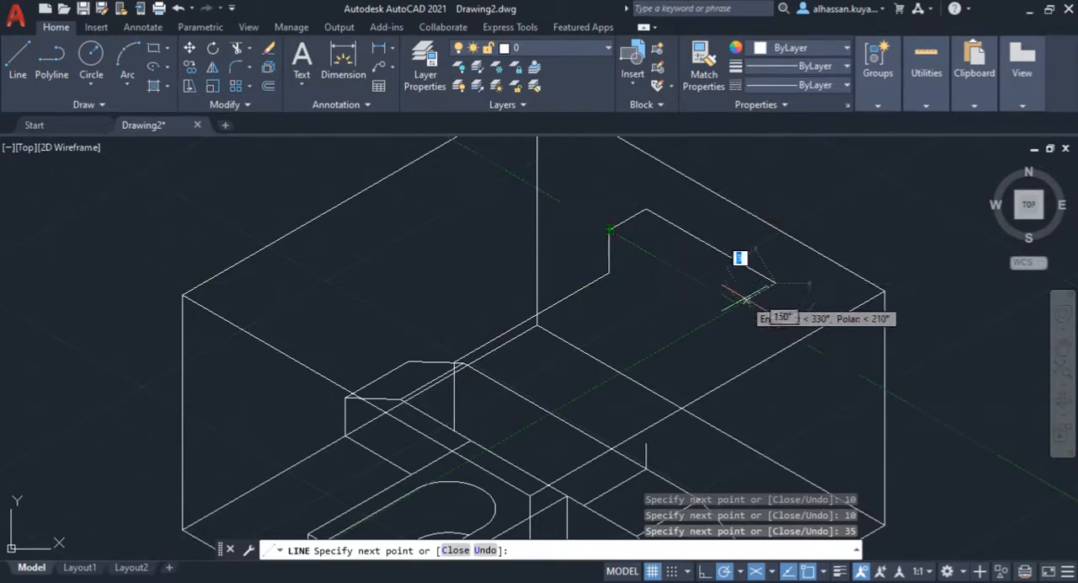
{"action": "left_click", "coordinate": [738, 304]}
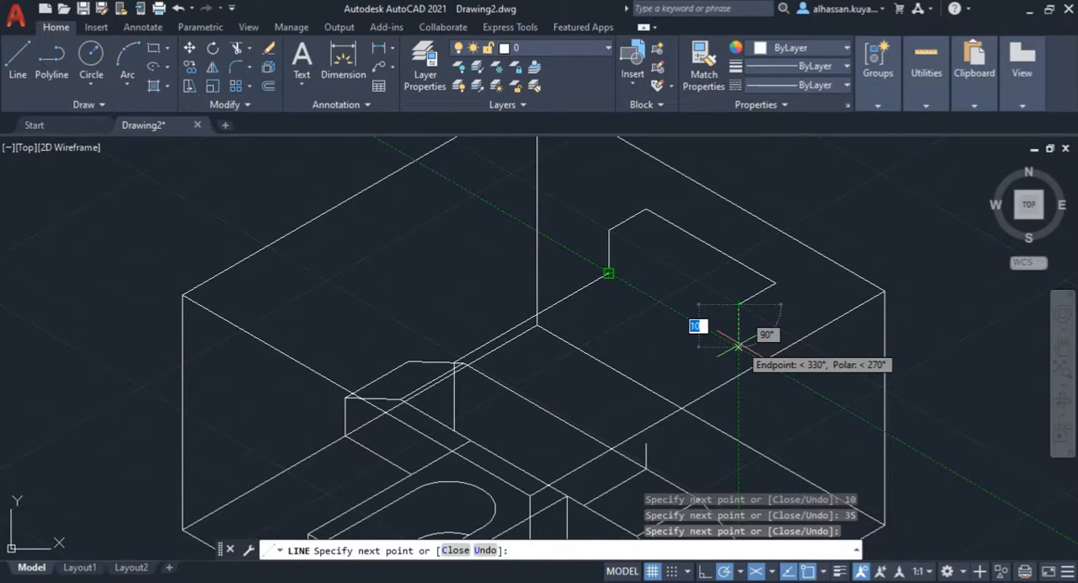
{"action": "left_click", "coordinate": [737, 345]}
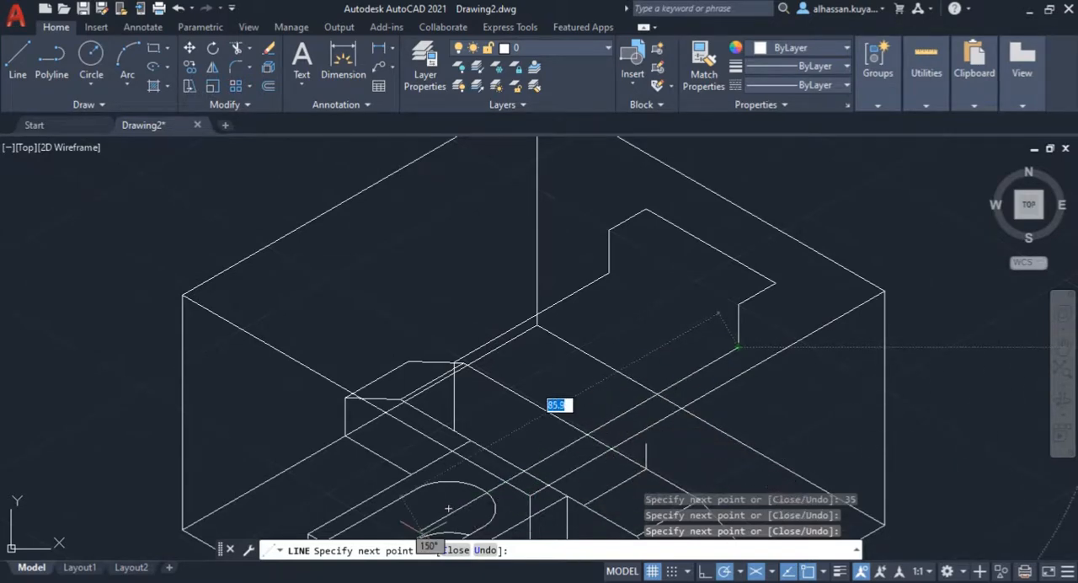
Step: Draw the raised deck's right edge 42 mm at 210° from the end block, with a 16 mm vertical edge down to the right wing
{"action": "left_click", "coordinate": [420, 581]}
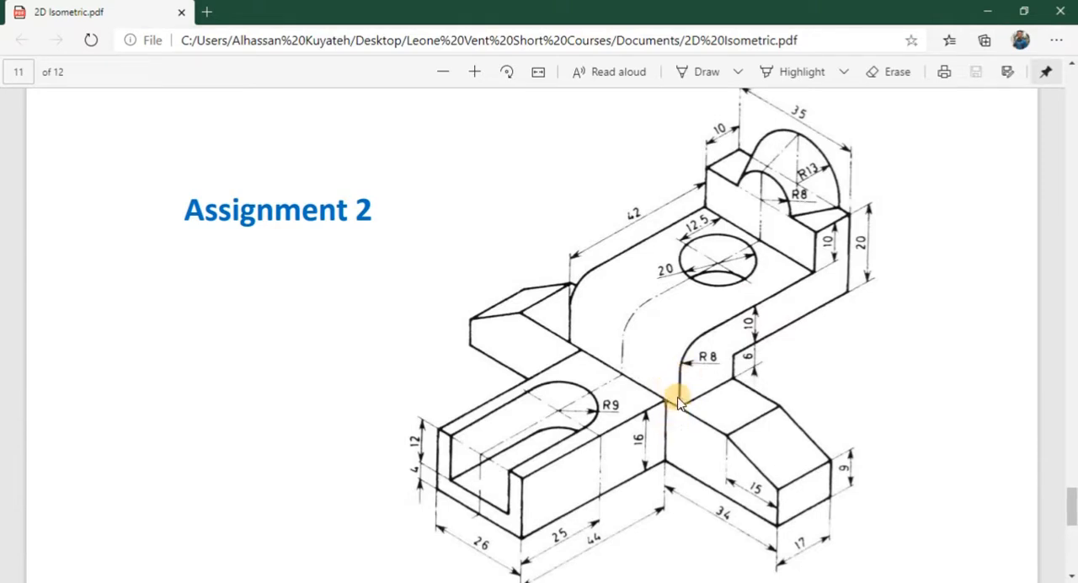
{"action": "left_click", "coordinate": [419, 581]}
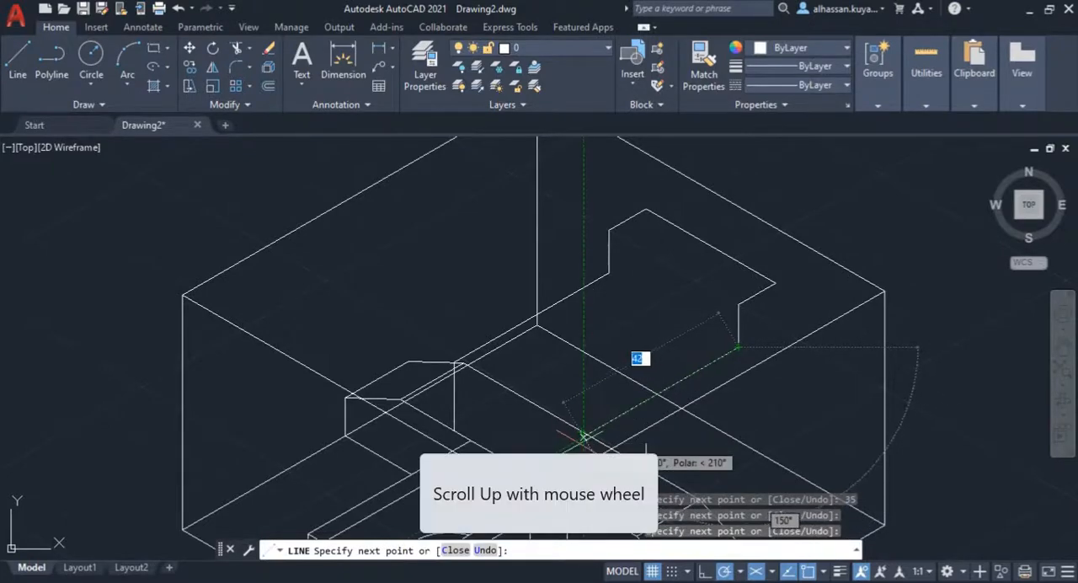
{"action": "scroll", "coordinate": [579, 446], "scroll_direction": "up", "scroll_amount": 2}
{"action": "mouse_move", "coordinate": [573, 446]}
{"action": "middle_mouse_down"}
{"action": "mouse_move", "coordinate": [578, 176]}
{"action": "mouse_move", "coordinate": [558, 284]}
{"action": "middle_mouse_up"}
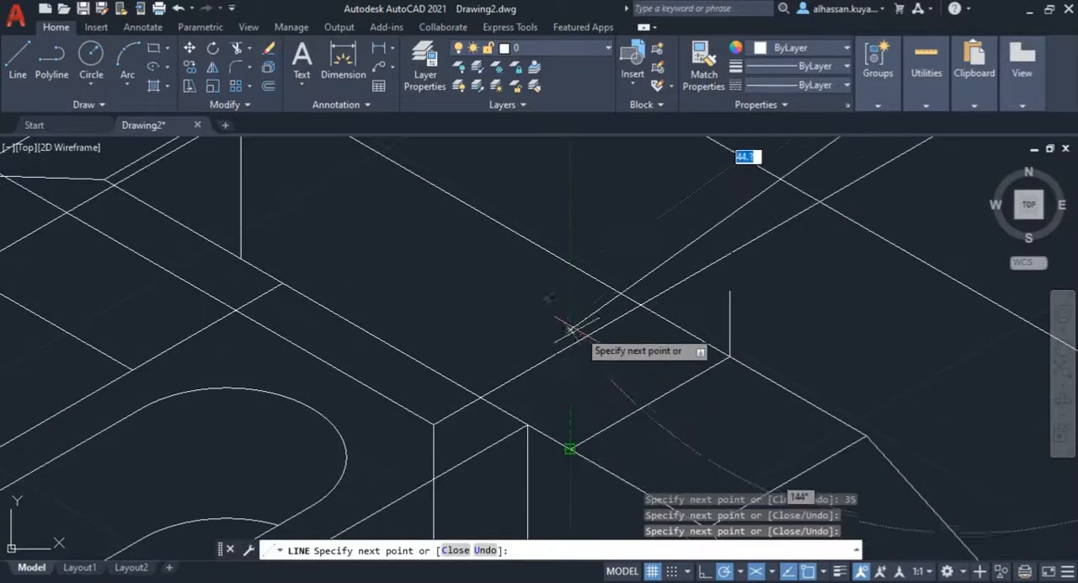
{"action": "left_click", "coordinate": [570, 274]}
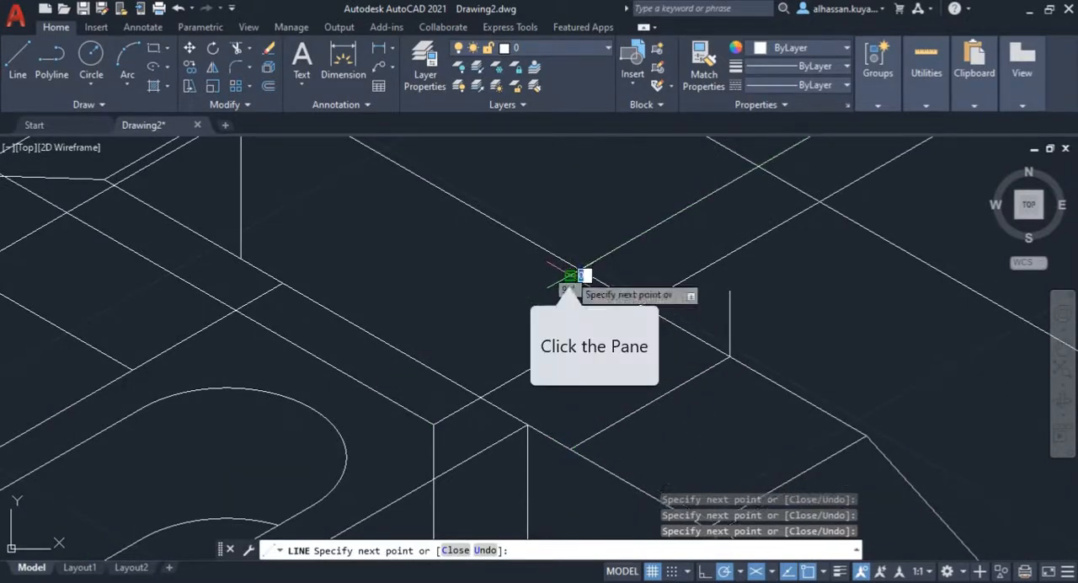
{"action": "left_click", "coordinate": [570, 449]}
{"action": "key", "text": "Escape"}
{"action": "scroll", "coordinate": [598, 410], "scroll_direction": "down", "scroll_amount": 4}
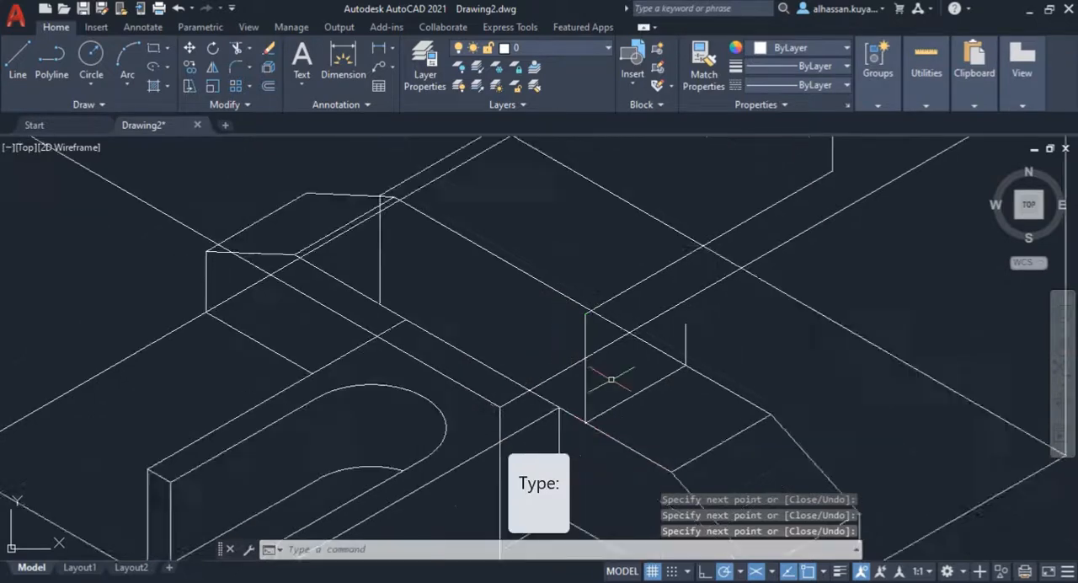
{"action": "middle_click_drag", "start_coordinate": [597, 410], "coordinate": [568, 456]}
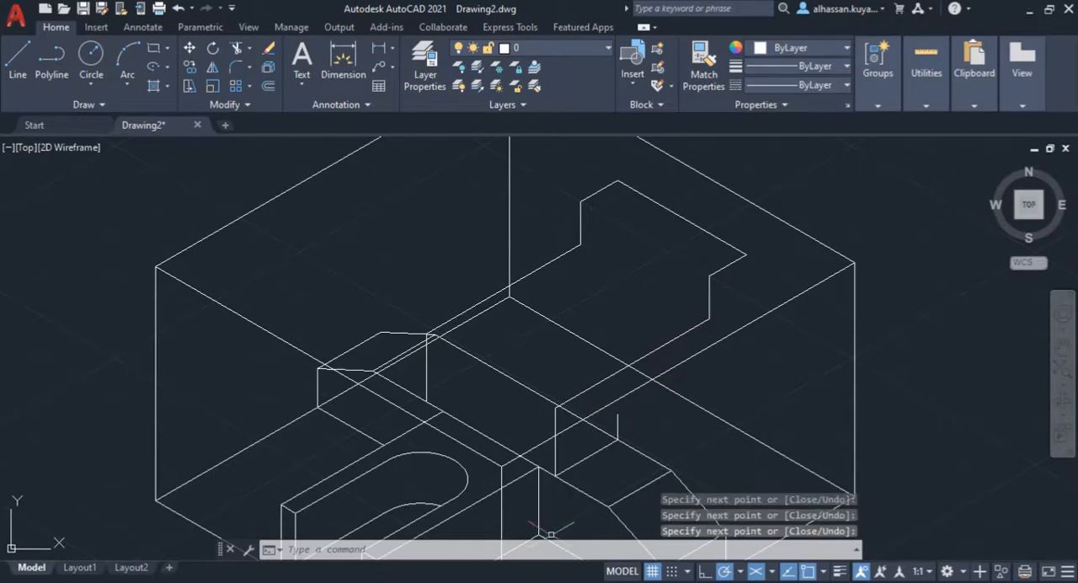
Step: Draw the deck's lower right edge at 30° from the top of the short vertical line, closing it vertically to the end block's rear right corner
{"action": "left_click", "coordinate": [126, 581]}
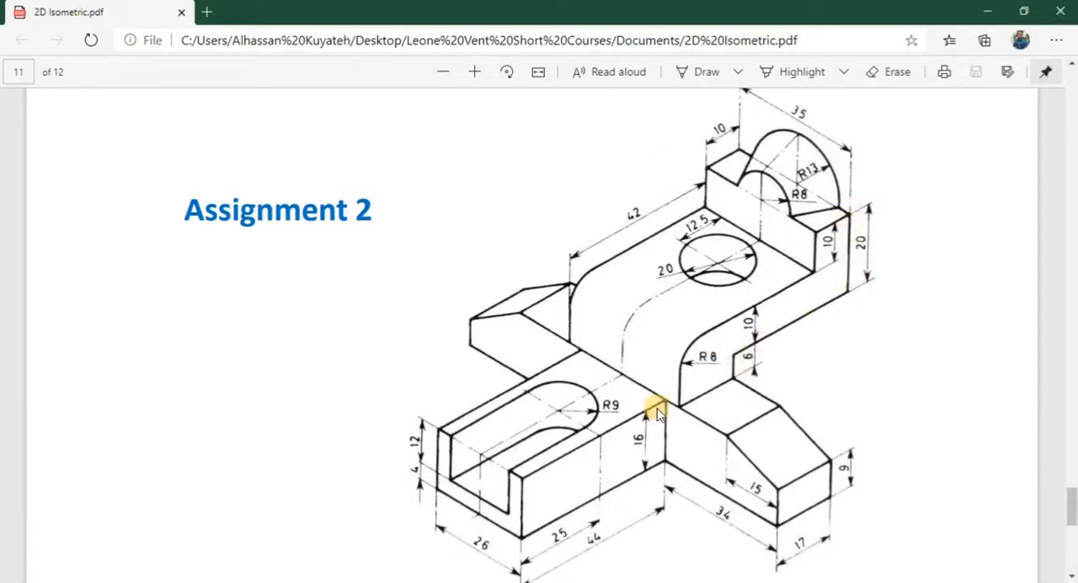
{"action": "left_click", "coordinate": [383, 581]}
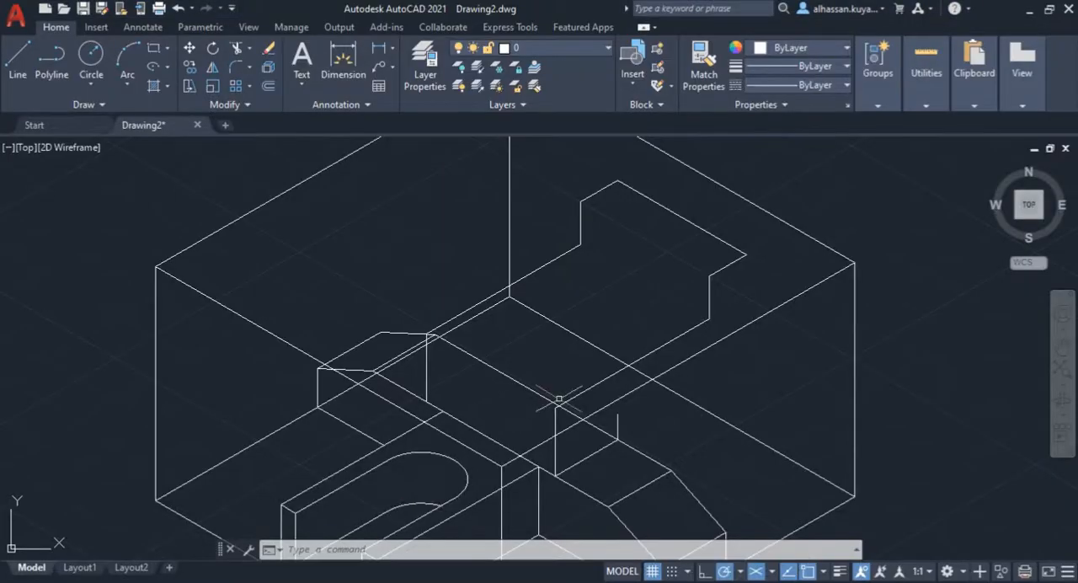
{"action": "left_click", "coordinate": [24, 65]}
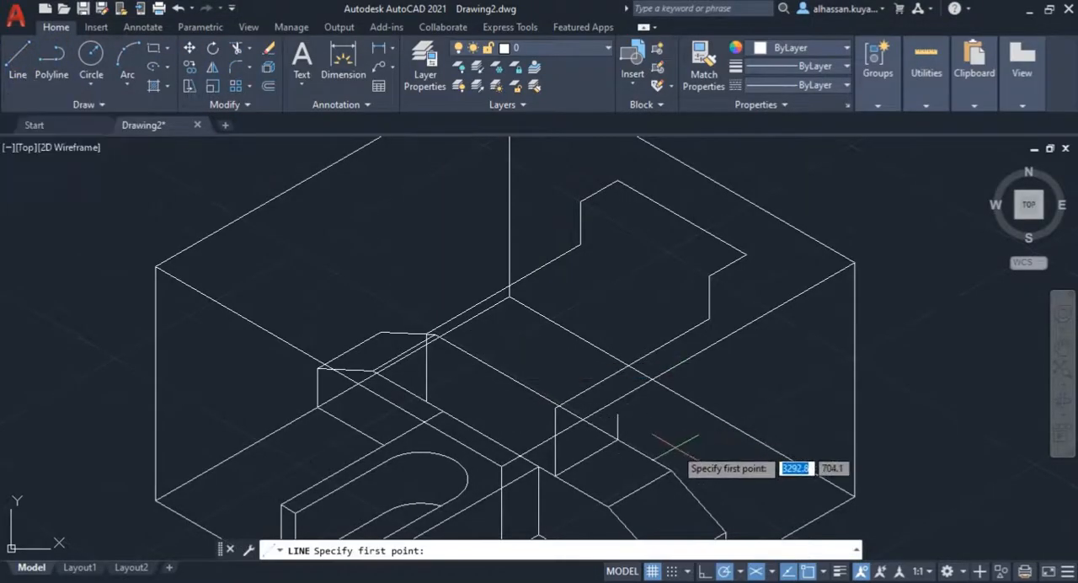
{"action": "left_click", "coordinate": [617, 414]}
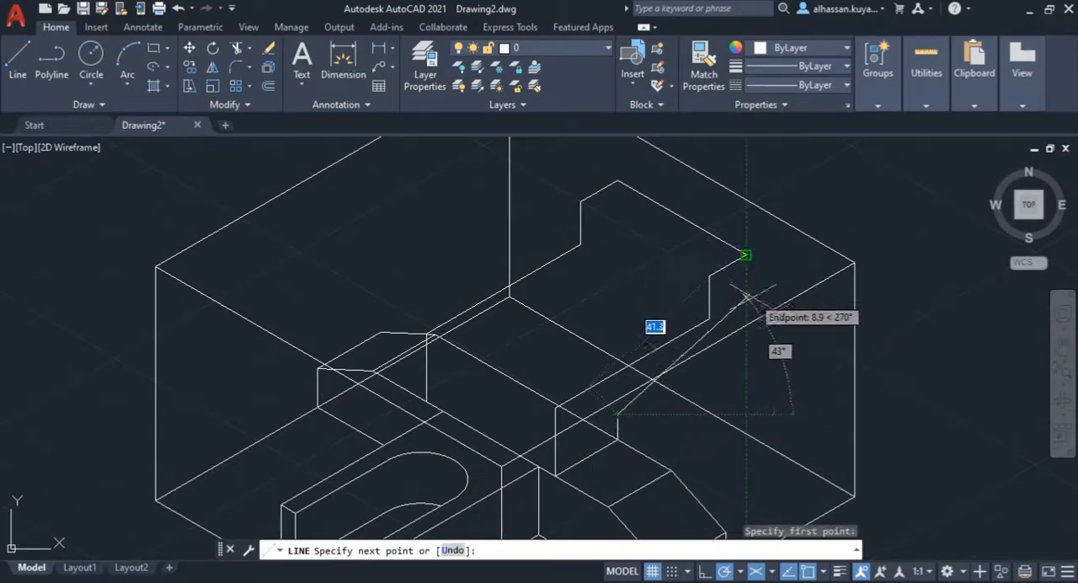
{"action": "left_click", "coordinate": [746, 343]}
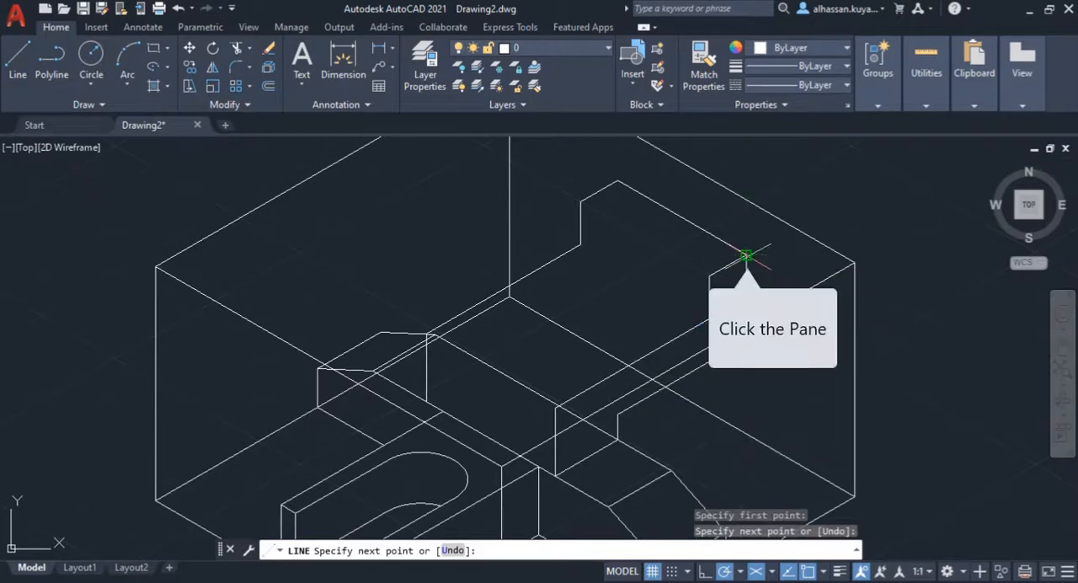
{"action": "left_click", "coordinate": [746, 254]}
{"action": "key", "text": "Return"}
{"action": "key", "text": "Return"}
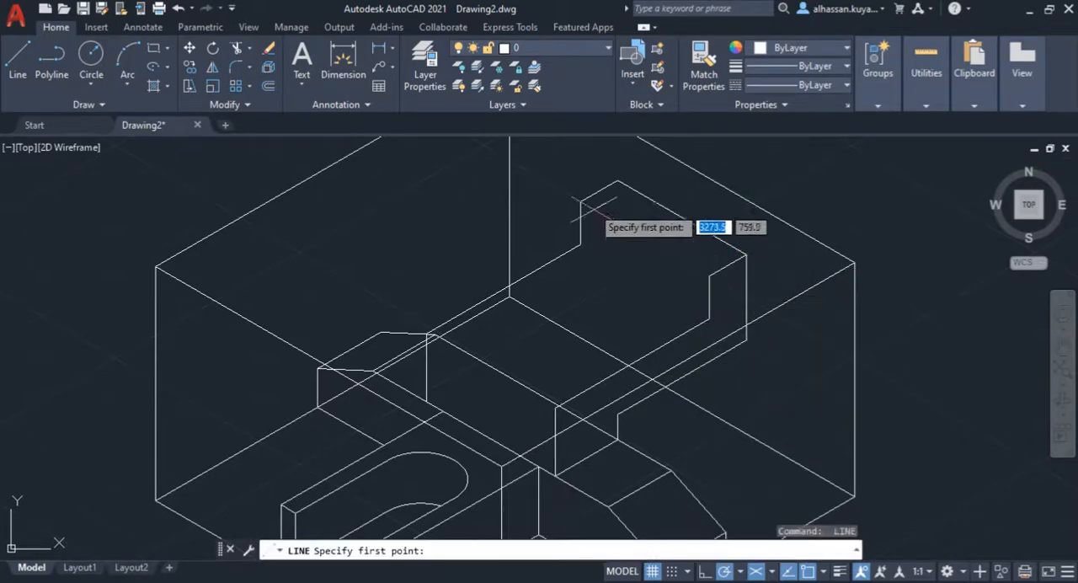
Step: Draw the end block's 35 mm front top edge and the parallel edge where its front face meets the deck
{"action": "left_click", "coordinate": [581, 202]}
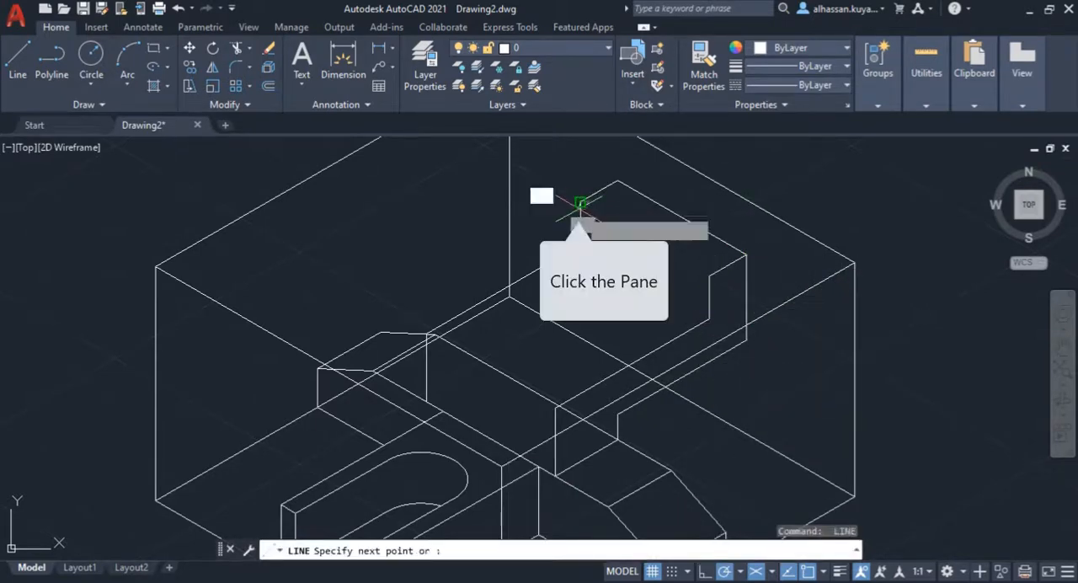
{"action": "left_click", "coordinate": [709, 276]}
{"action": "key", "text": "Return"}
{"action": "key", "text": "Return"}
{"action": "left_click", "coordinate": [580, 244]}
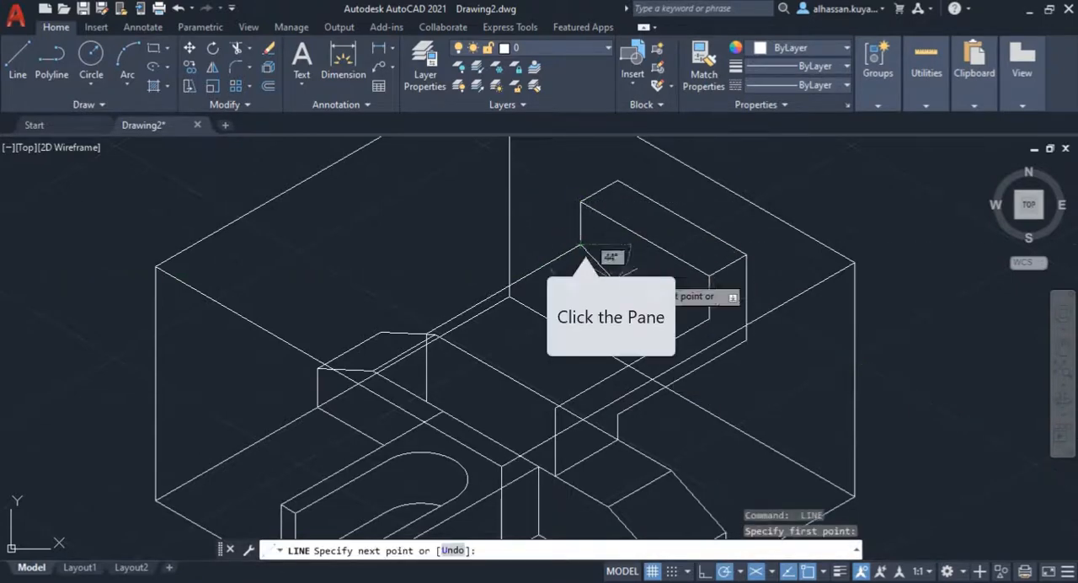
{"action": "left_click", "coordinate": [709, 319]}
{"action": "key", "text": "Return"}
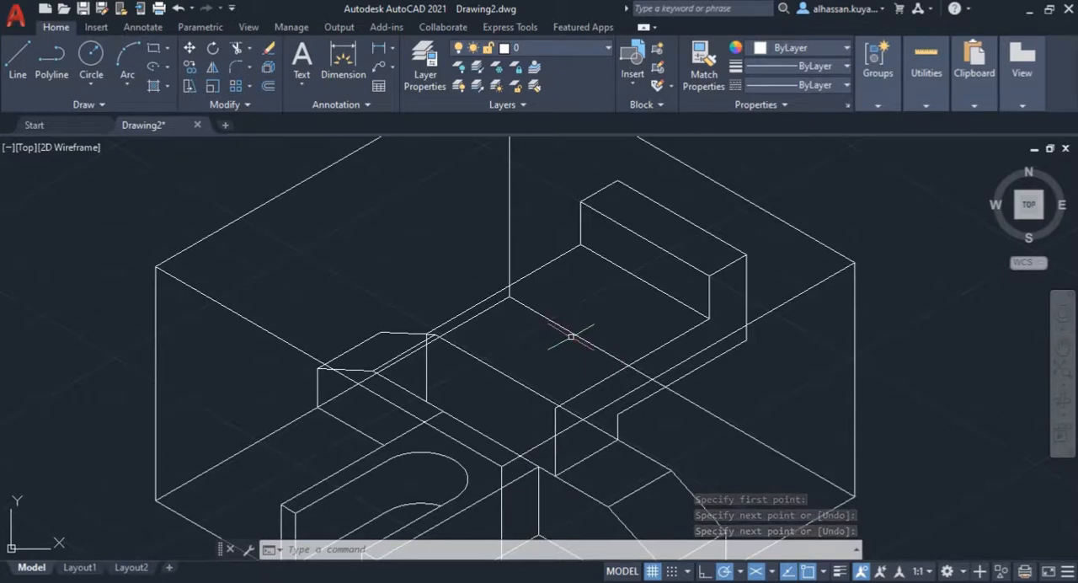
Step: Delete the bounding box's front-left top edge and the vertical edges at both ends of it
{"action": "scroll", "coordinate": [426, 341], "scroll_direction": "down", "scroll_amount": 5}
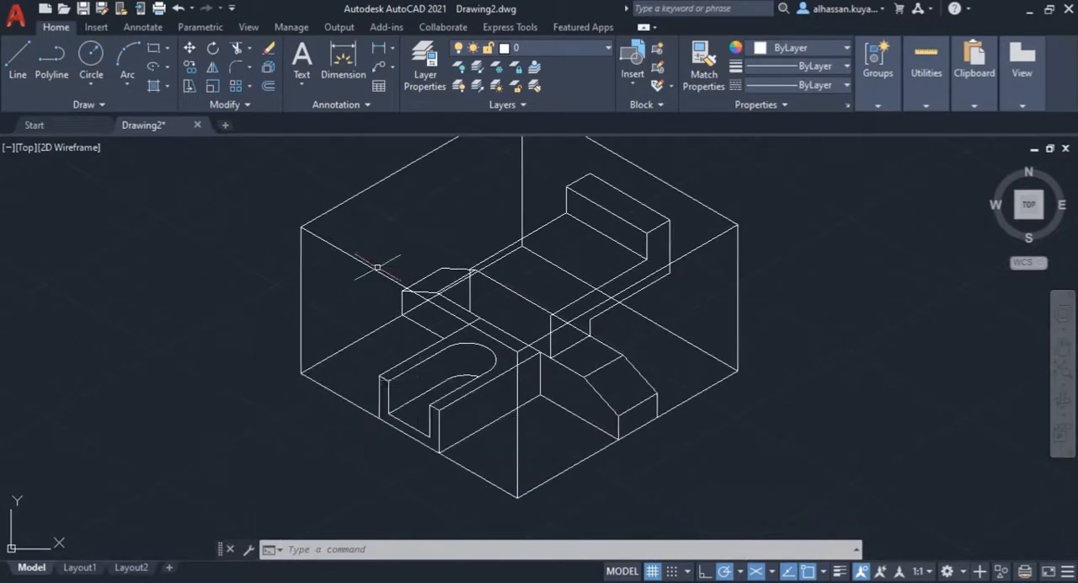
{"action": "left_click", "coordinate": [374, 268]}
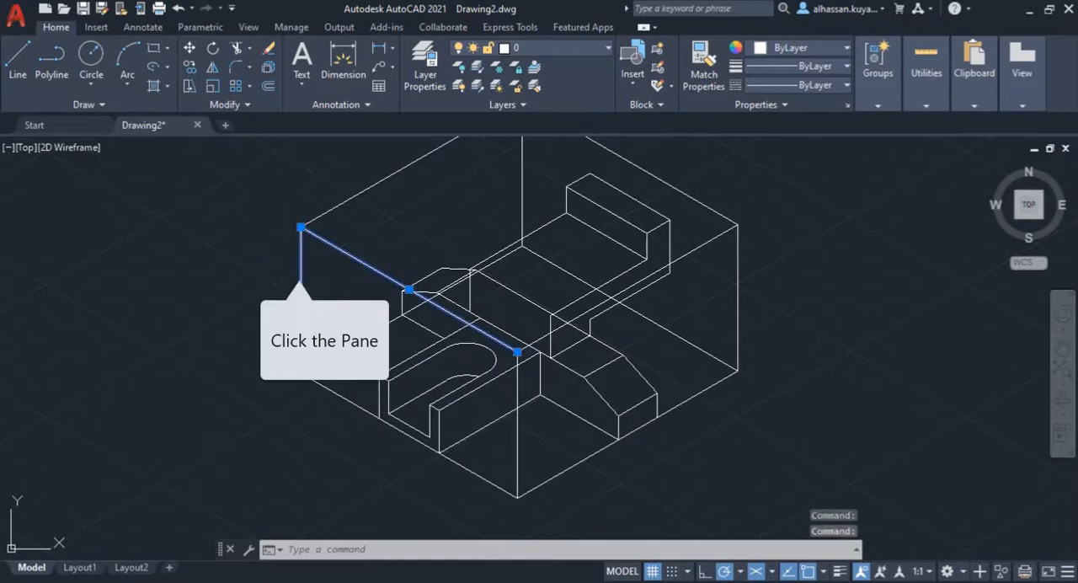
{"action": "left_click", "coordinate": [300, 293]}
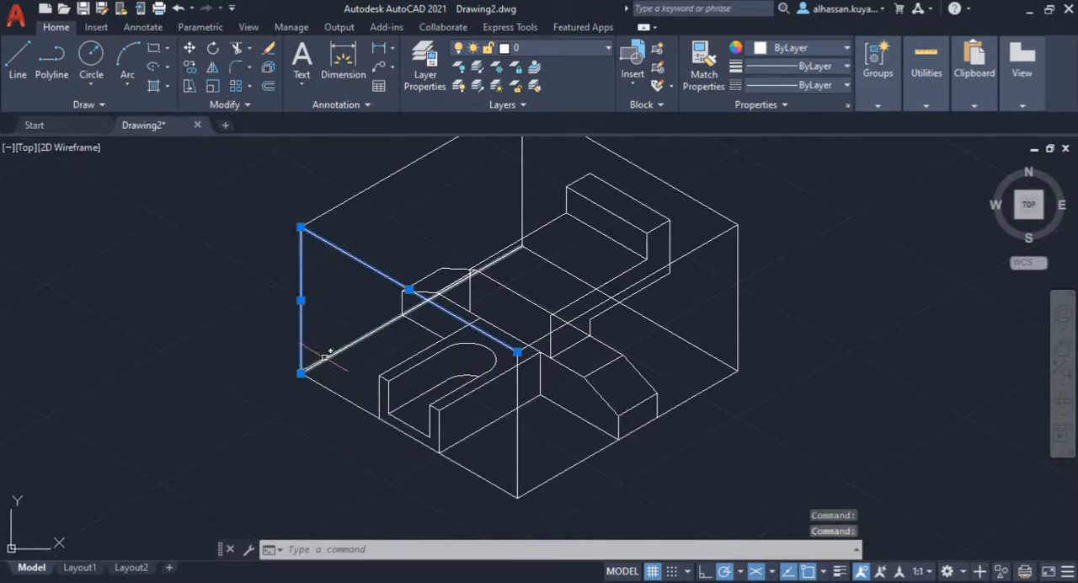
{"action": "left_click", "coordinate": [518, 374]}
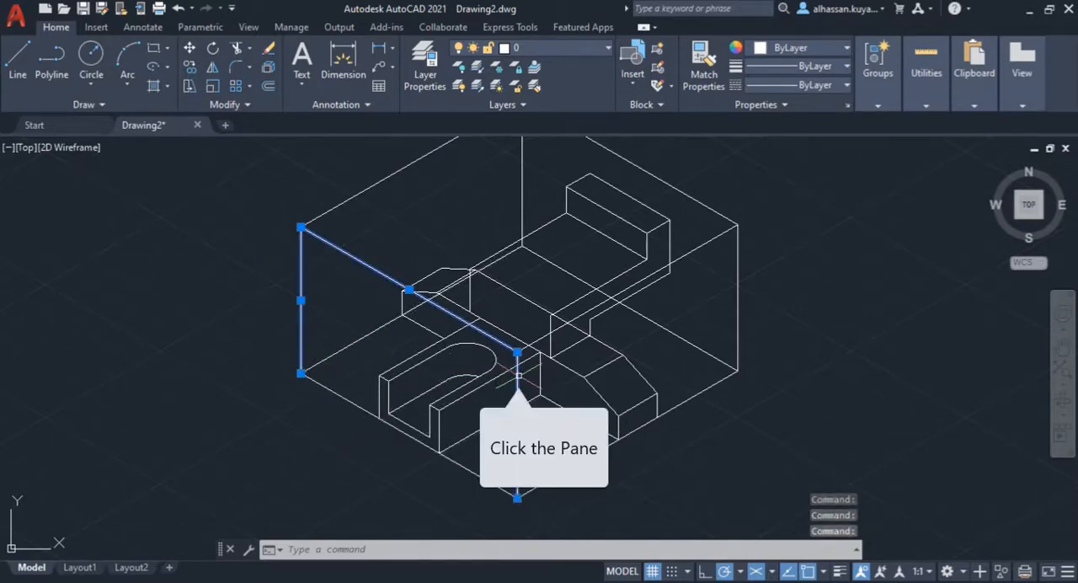
{"action": "key", "text": "Delete"}
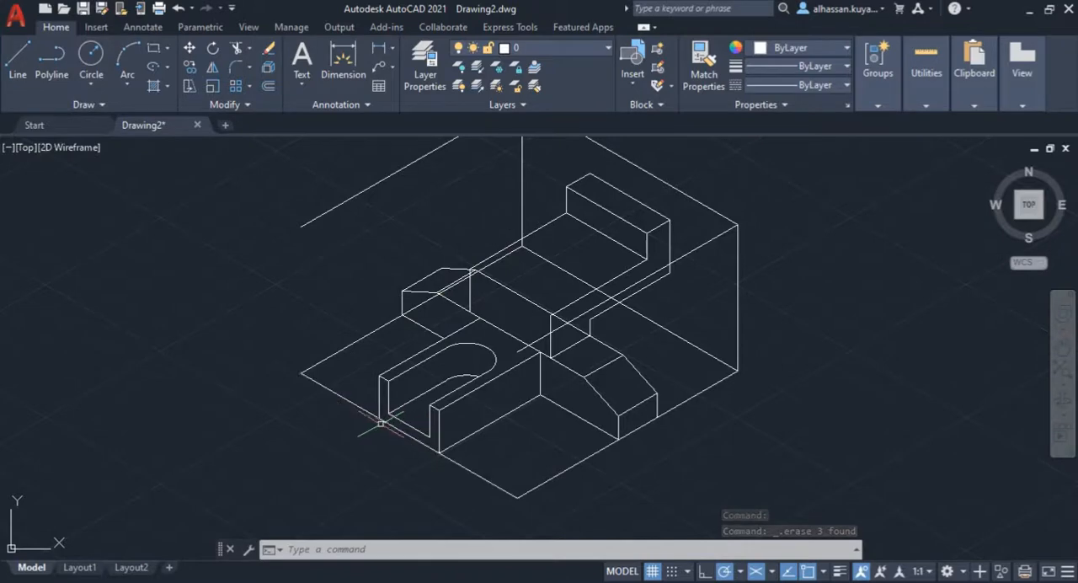
Step: Trim the bounding box's front-left bottom edge on both sides of the slotted front block
{"action": "left_click", "coordinate": [237, 47]}
{"action": "left_click", "coordinate": [328, 379]}
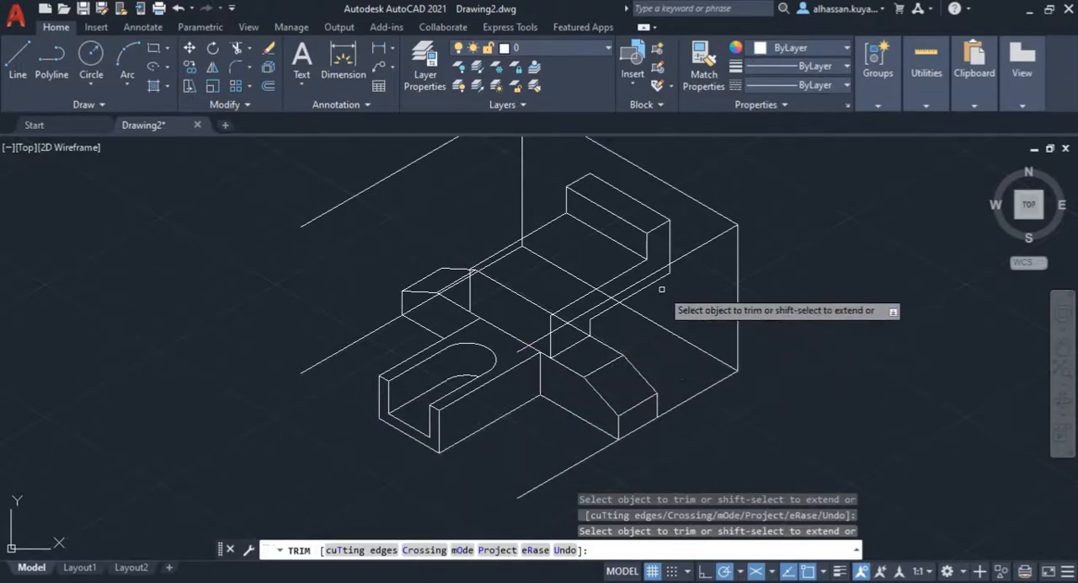
{"action": "key", "text": "Escape"}
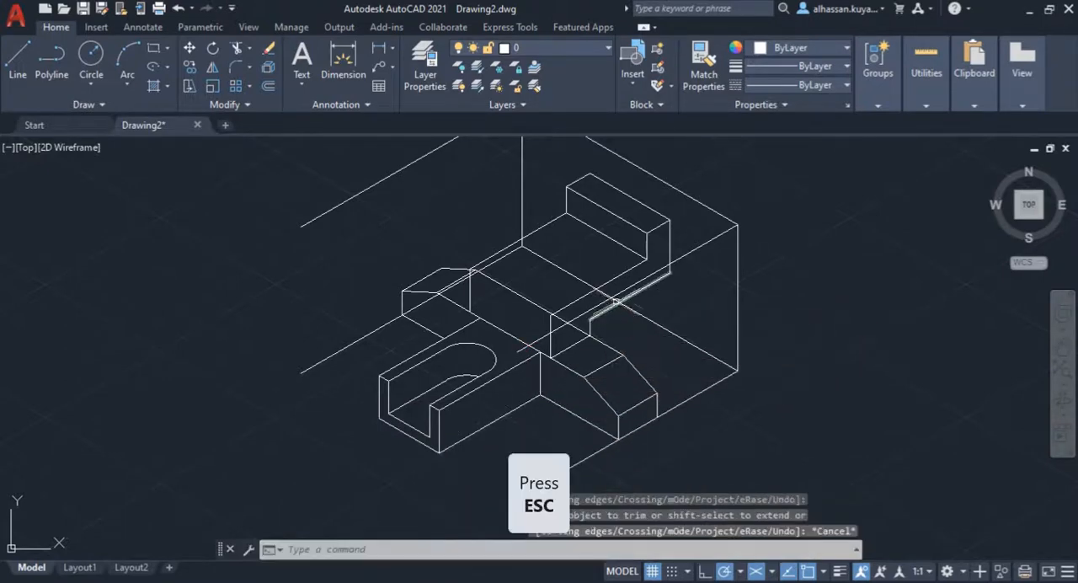
Step: Delete the bounding box's front-right top edge, rear-left bottom edge and rear-left top edge
{"action": "left_click", "coordinate": [623, 289]}
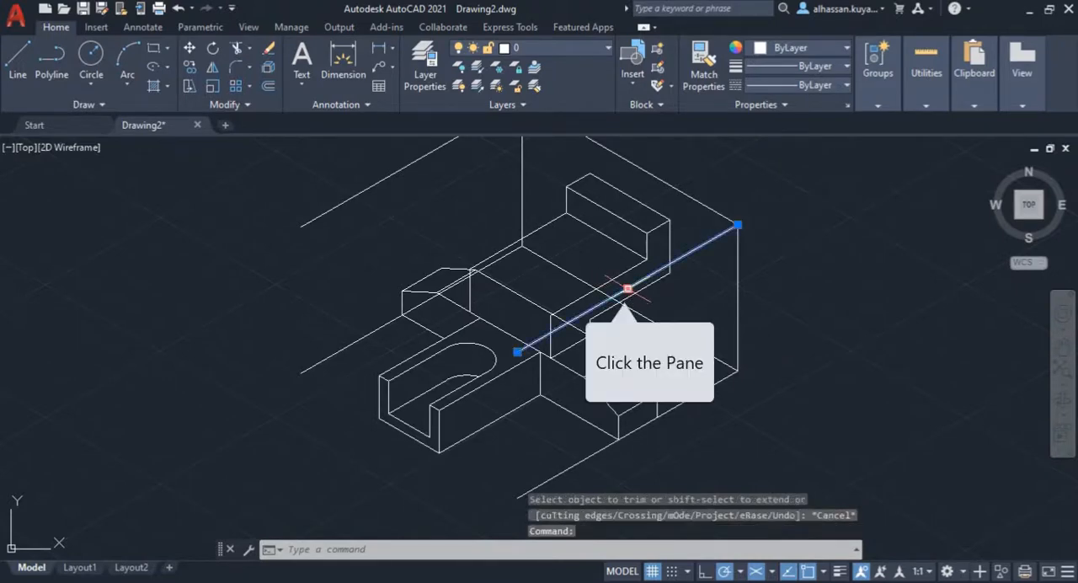
{"action": "key", "text": "Delete"}
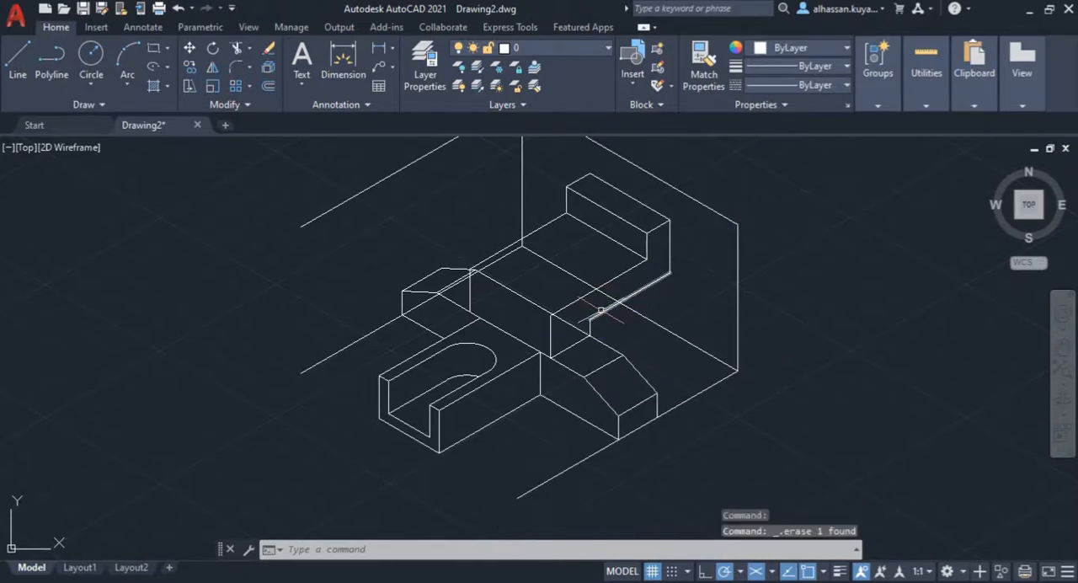
{"action": "middle_click_drag", "start_coordinate": [562, 328], "coordinate": [562, 372]}
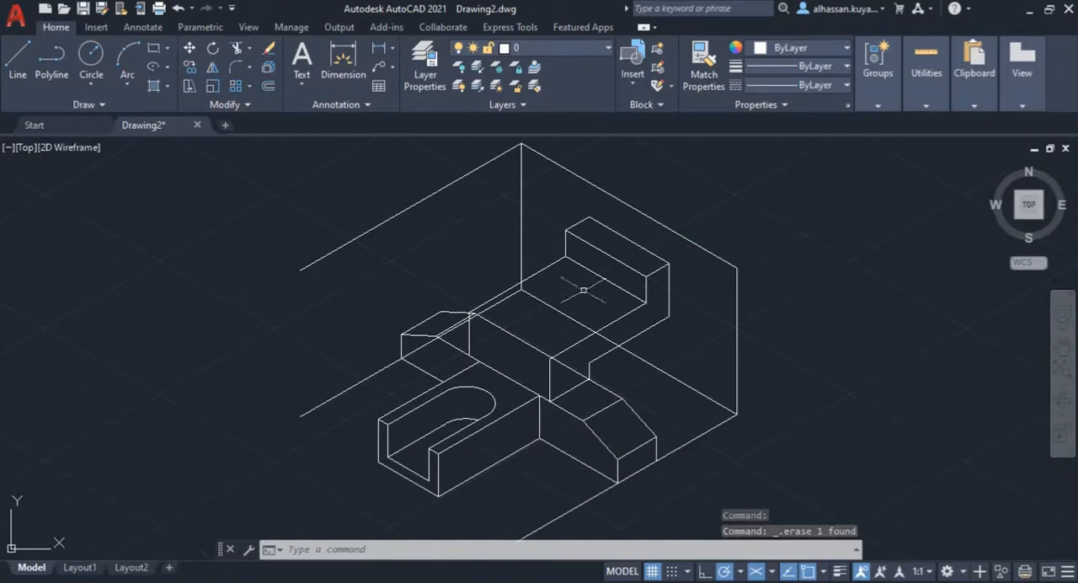
{"action": "left_click", "coordinate": [385, 364]}
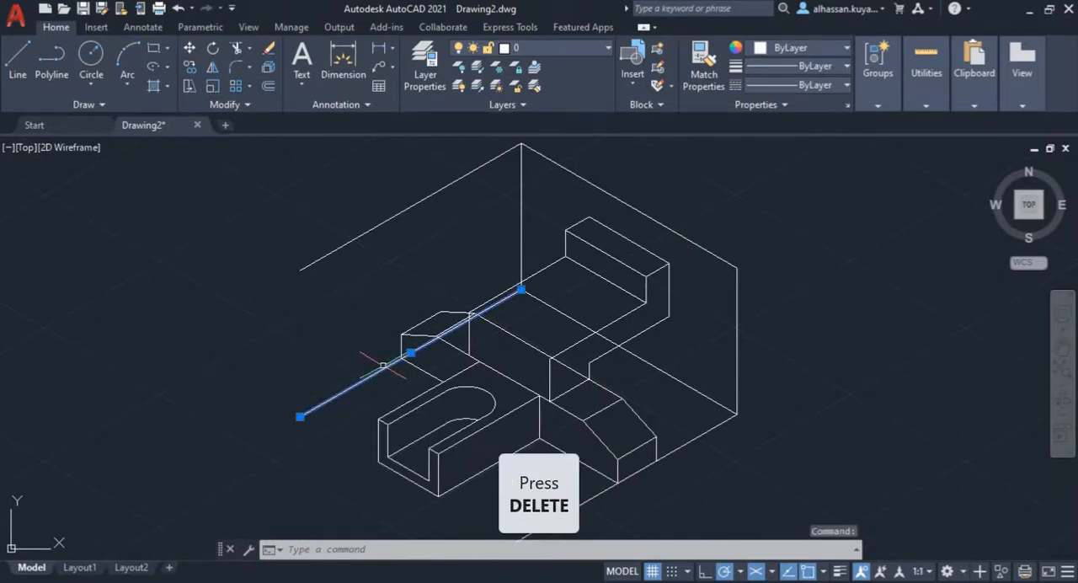
{"action": "key", "text": "Delete"}
{"action": "left_click", "coordinate": [333, 249]}
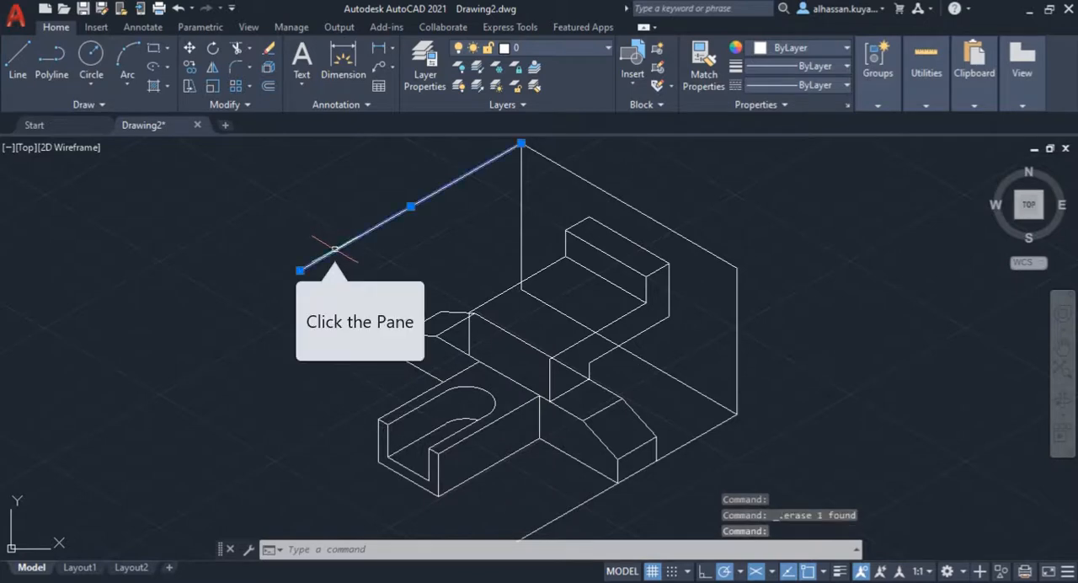
{"action": "key", "text": "Delete"}
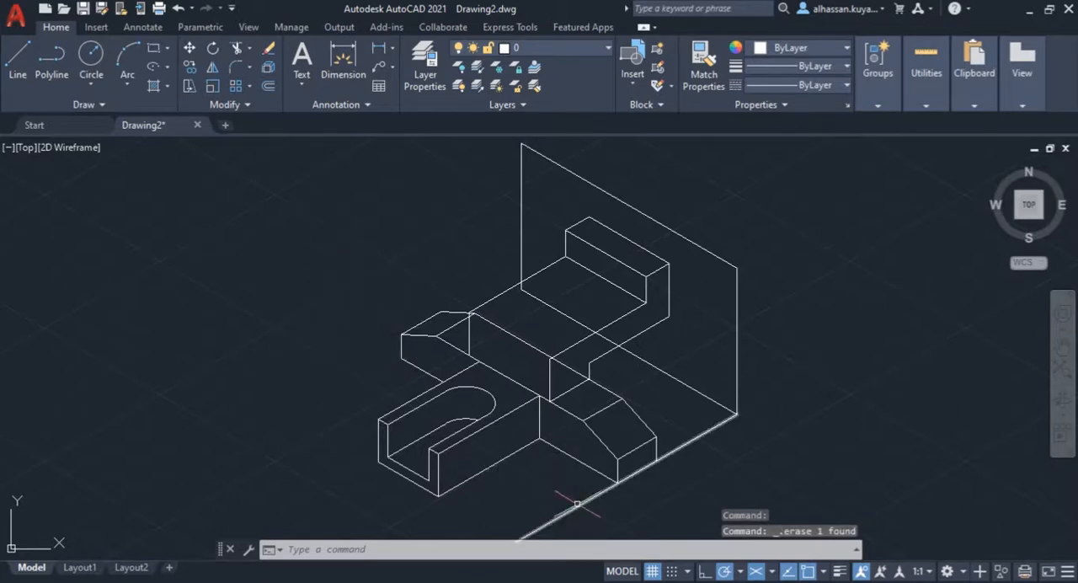
Step: Trim the bounding box's front-right bottom edge on both sides of the right wing's end face
{"action": "middle_click_drag", "start_coordinate": [569, 496], "coordinate": [521, 445]}
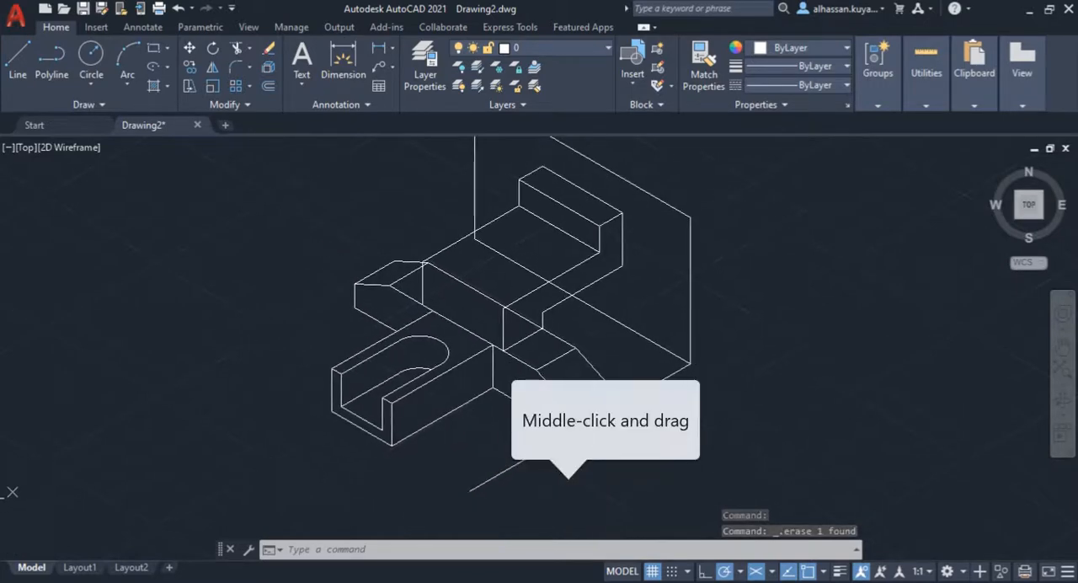
{"action": "left_click", "coordinate": [237, 48]}
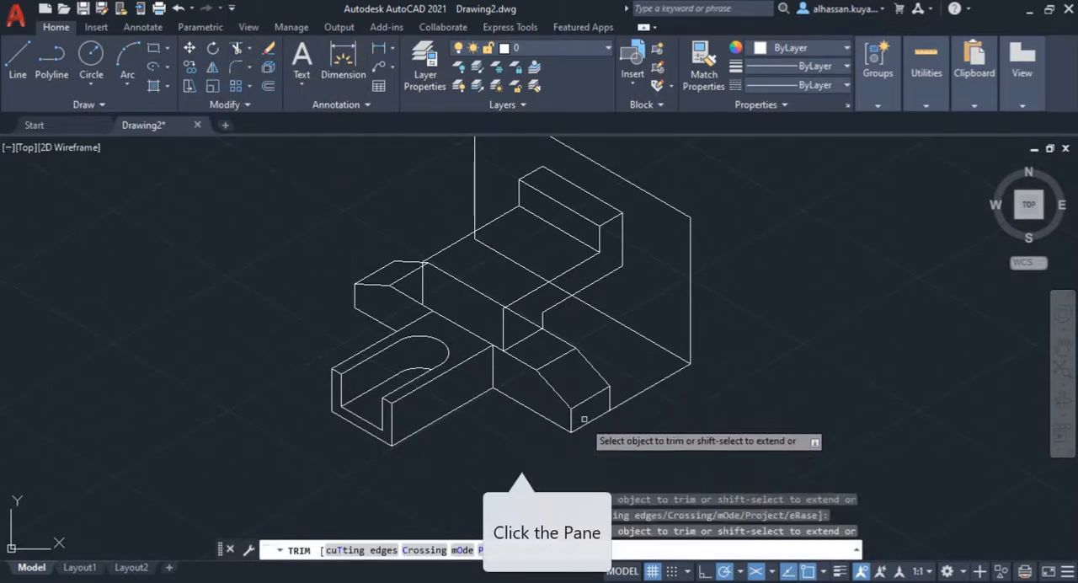
{"action": "left_click", "coordinate": [632, 401]}
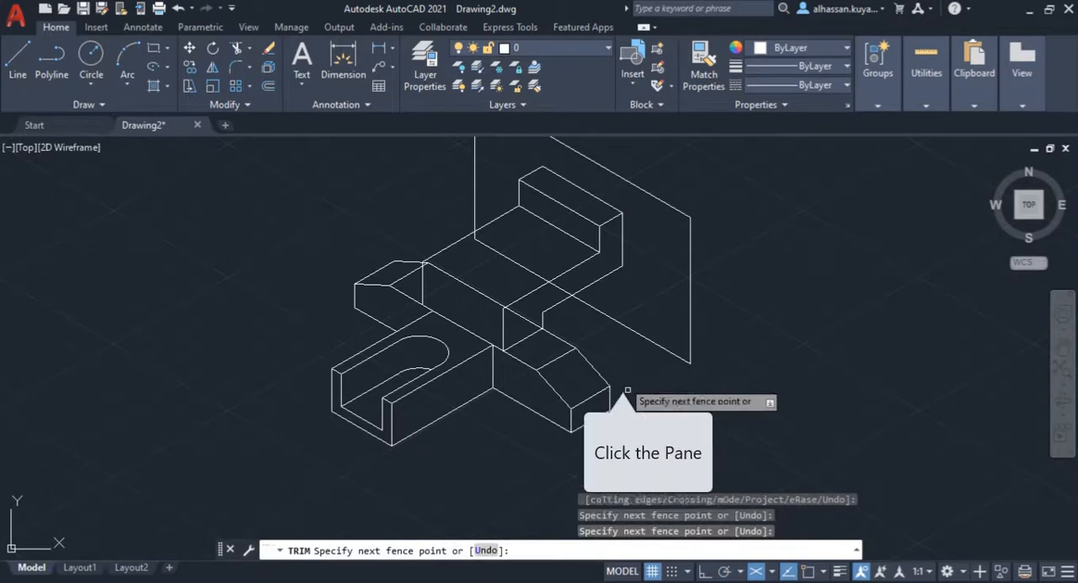
{"action": "key", "text": "Return"}
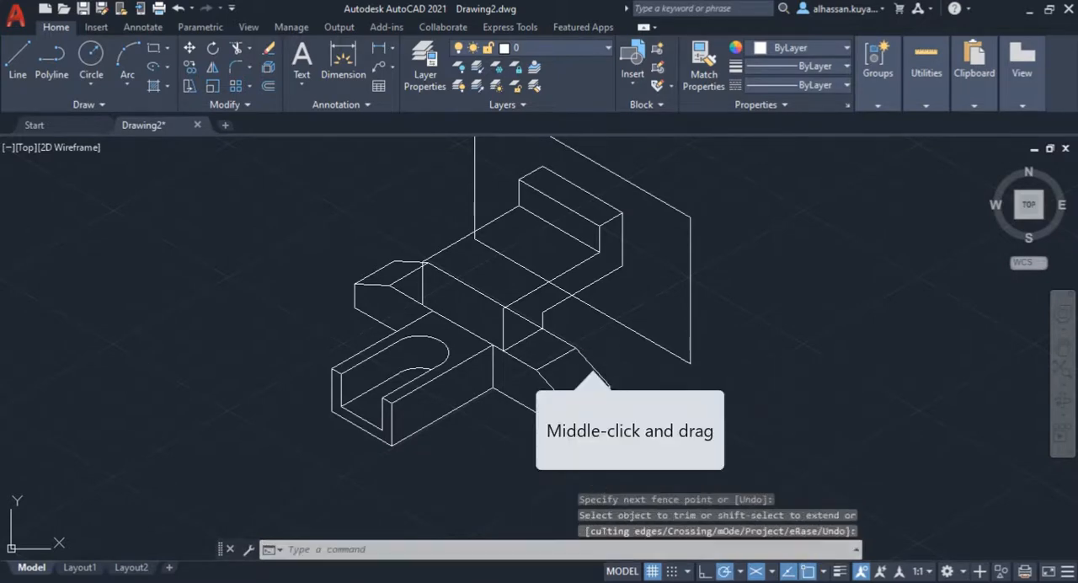
Step: Trim the bounding box's rear bottom edge where it crosses the raised deck, and the vertical edge's stub inside the deck outline
{"action": "middle_click_drag", "start_coordinate": [593, 374], "coordinate": [612, 429]}
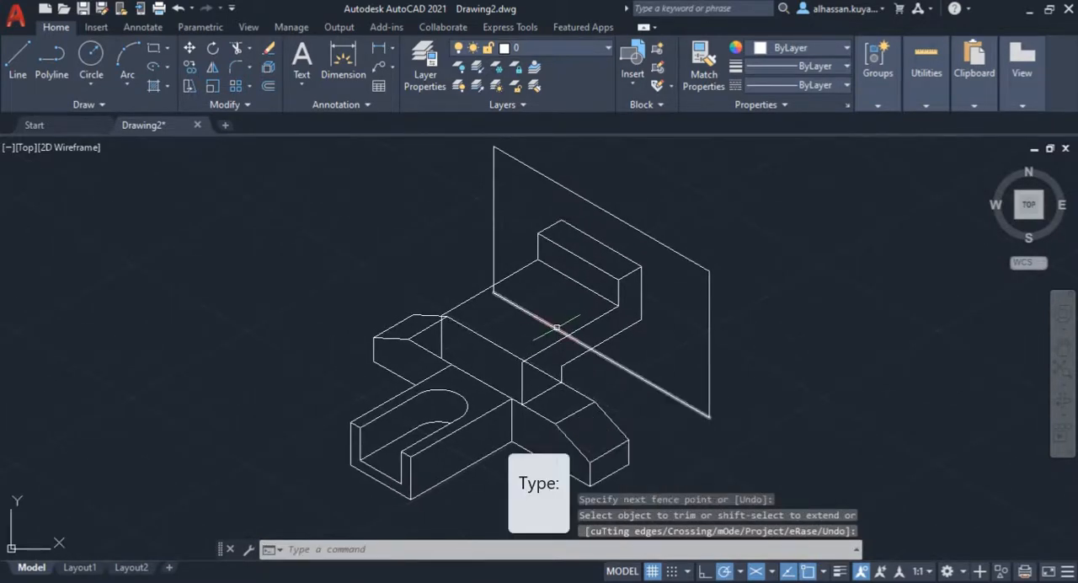
{"action": "key", "text": "Return"}
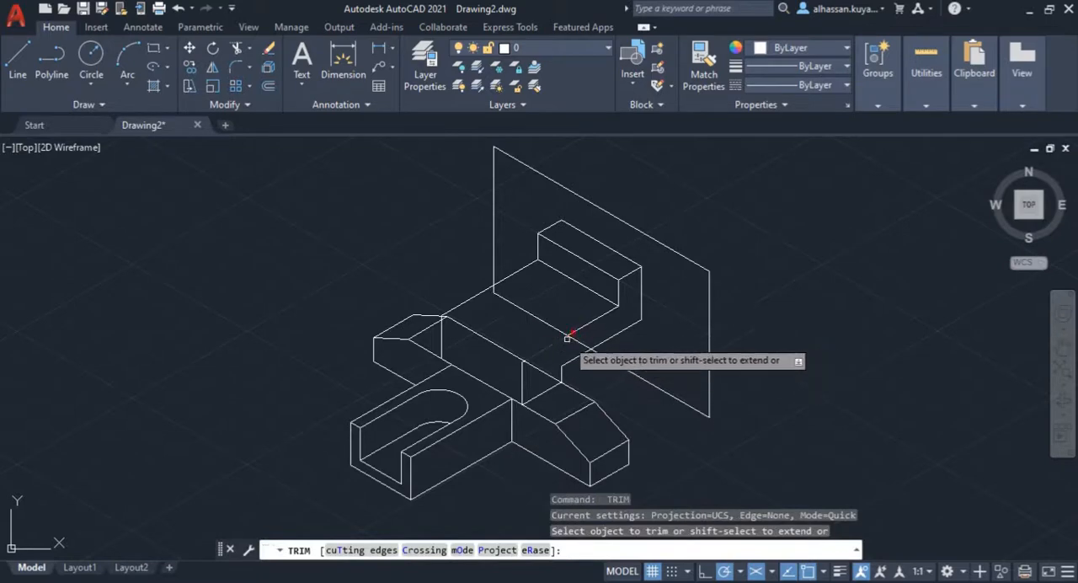
{"action": "left_click", "coordinate": [568, 336]}
{"action": "left_click", "coordinate": [545, 321]}
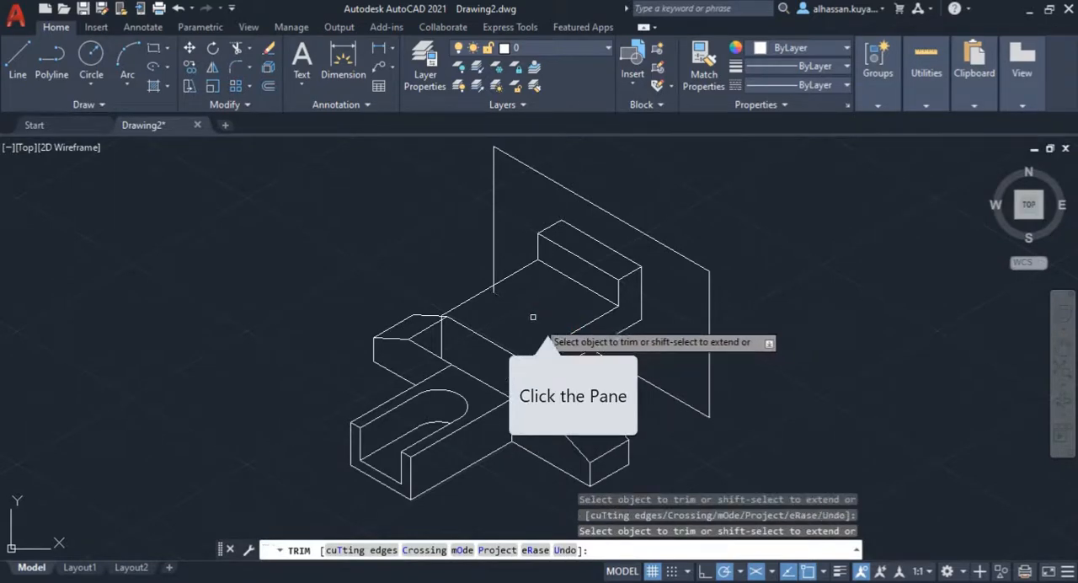
{"action": "left_click", "coordinate": [491, 293]}
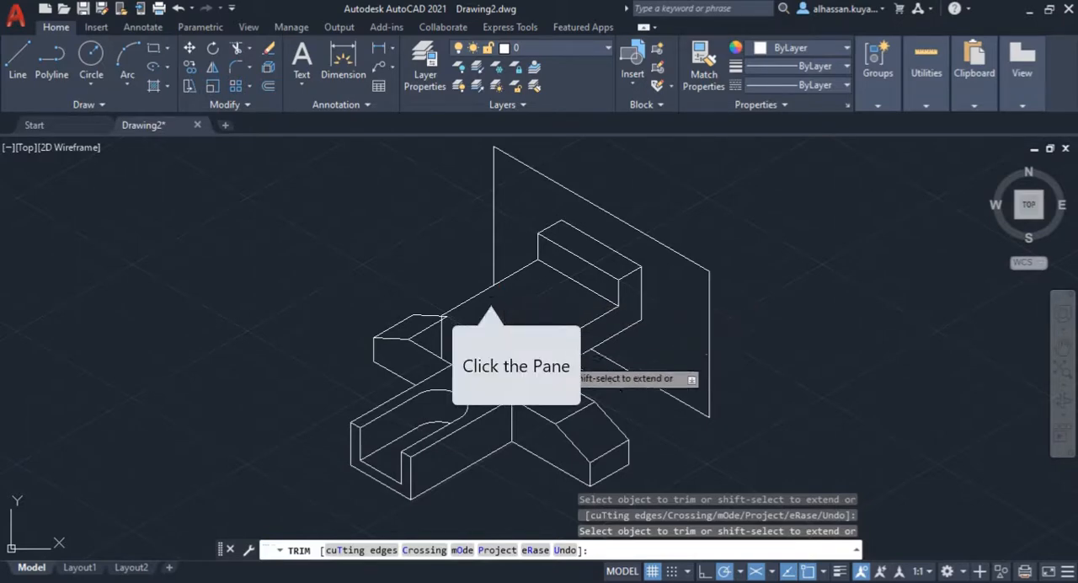
{"action": "scroll", "coordinate": [422, 336], "scroll_direction": "up", "scroll_amount": 4}
{"action": "key", "text": "Return"}
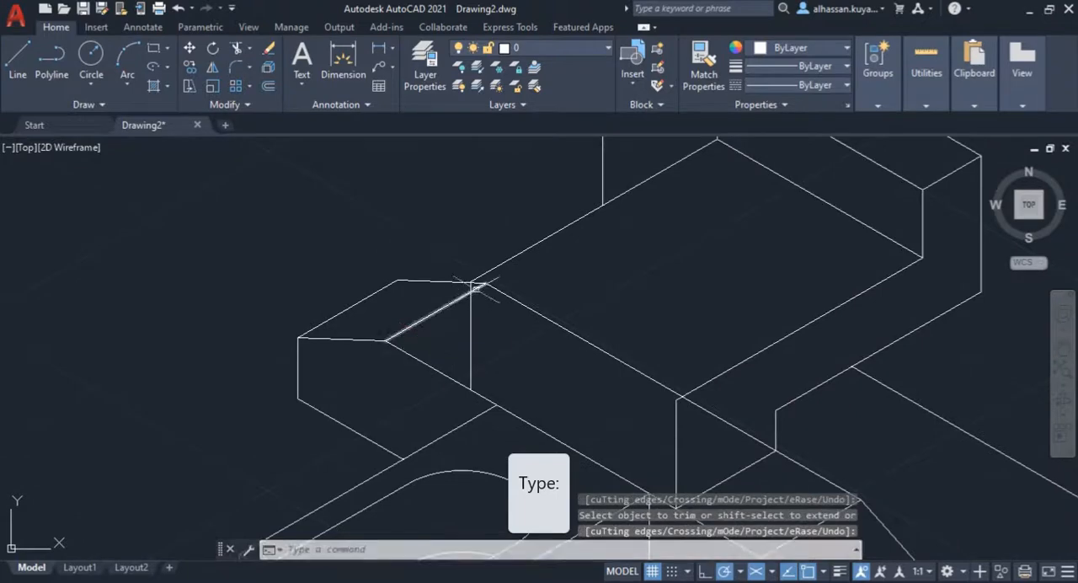
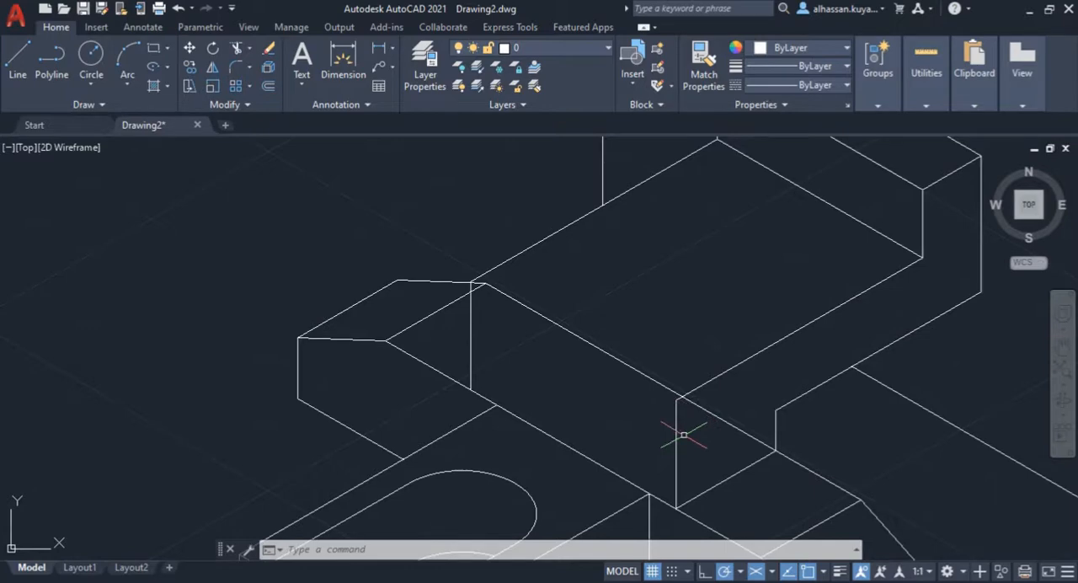
Step: Consult the assignment PDF, and from 8 mm below the deck's front-right top corner draw an 8 mm line parallel to its side edge
{"action": "mouse_move", "coordinate": [704, 413]}
{"action": "middle_mouse_down"}
{"action": "mouse_move", "coordinate": [635, 385]}
{"action": "mouse_move", "coordinate": [603, 395]}
{"action": "middle_mouse_up"}
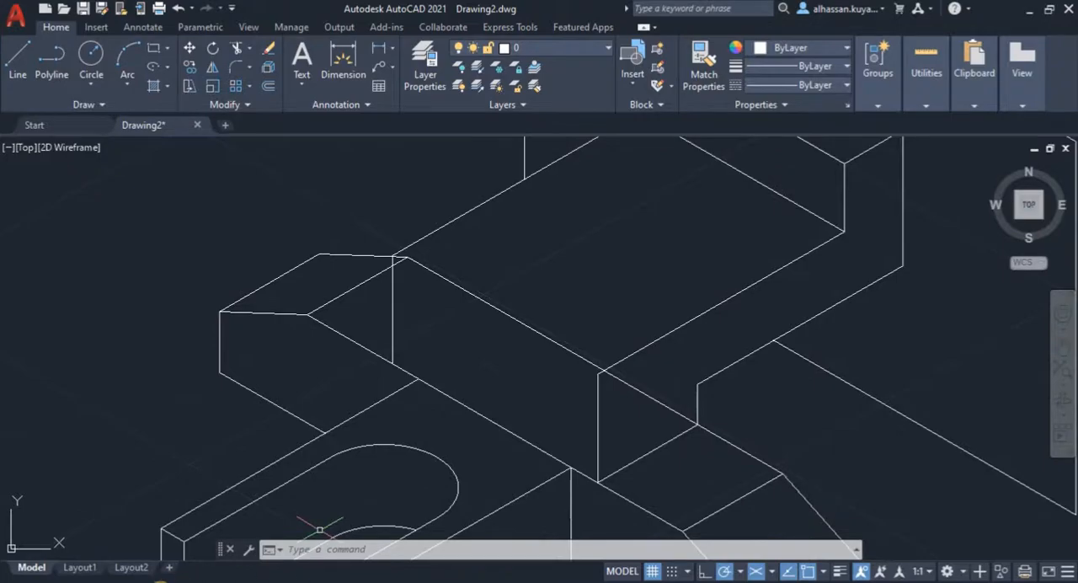
{"action": "left_click", "coordinate": [130, 580]}
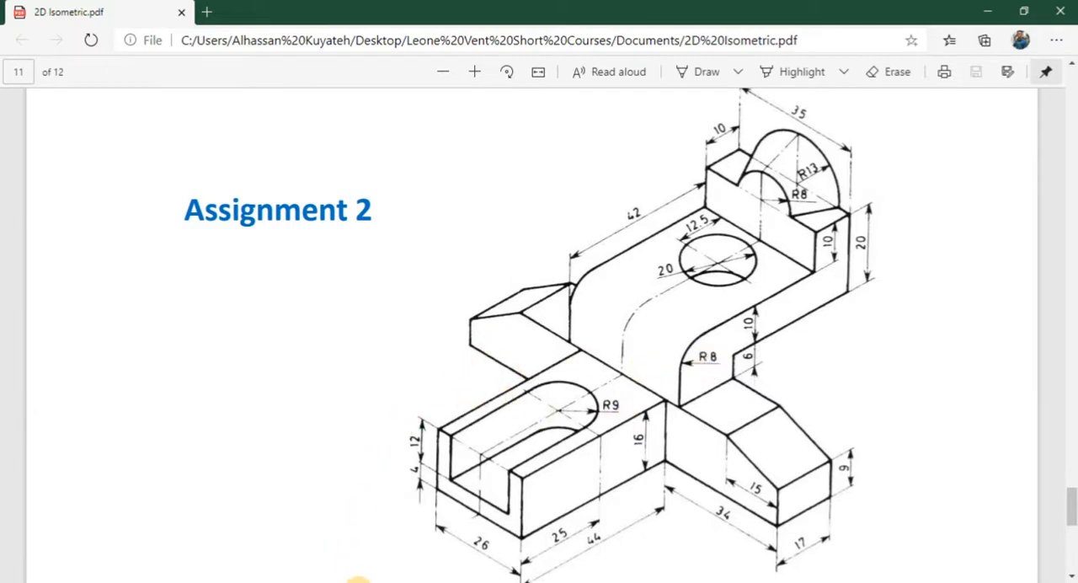
{"action": "left_click", "coordinate": [357, 581]}
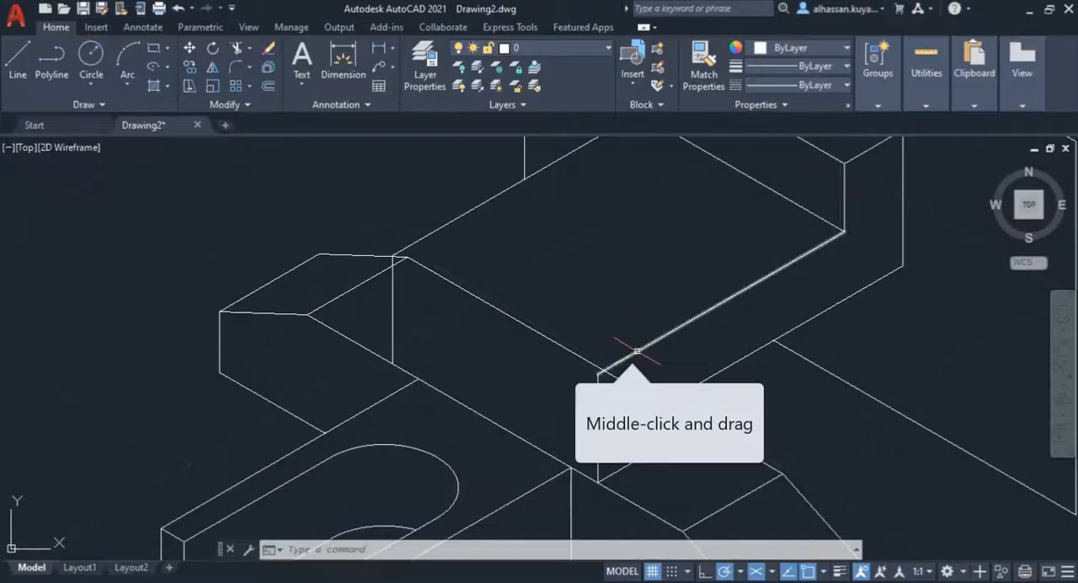
{"action": "middle_click_drag", "start_coordinate": [637, 350], "coordinate": [576, 344]}
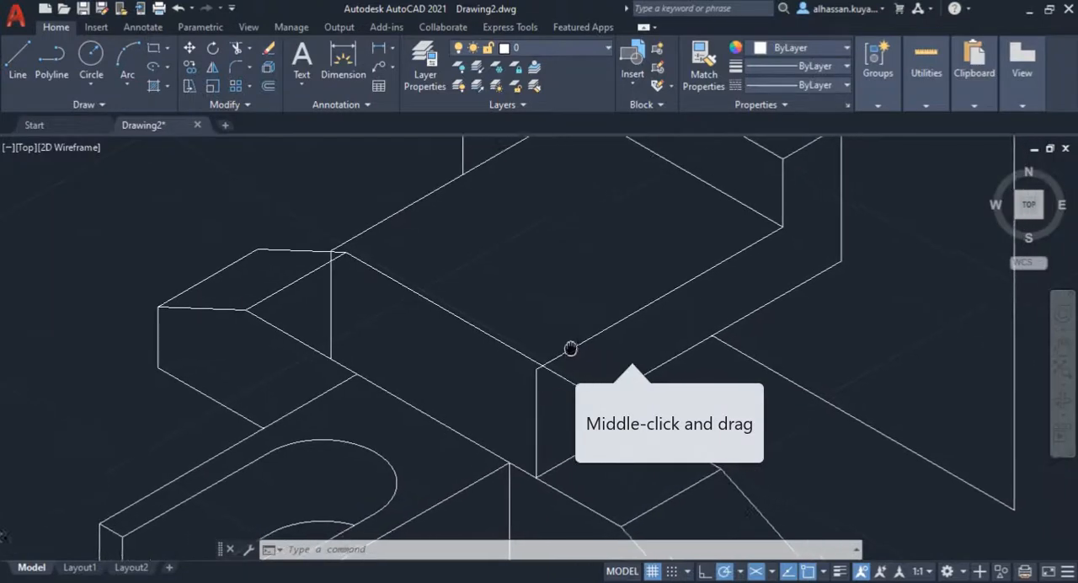
{"action": "left_click", "coordinate": [17, 59]}
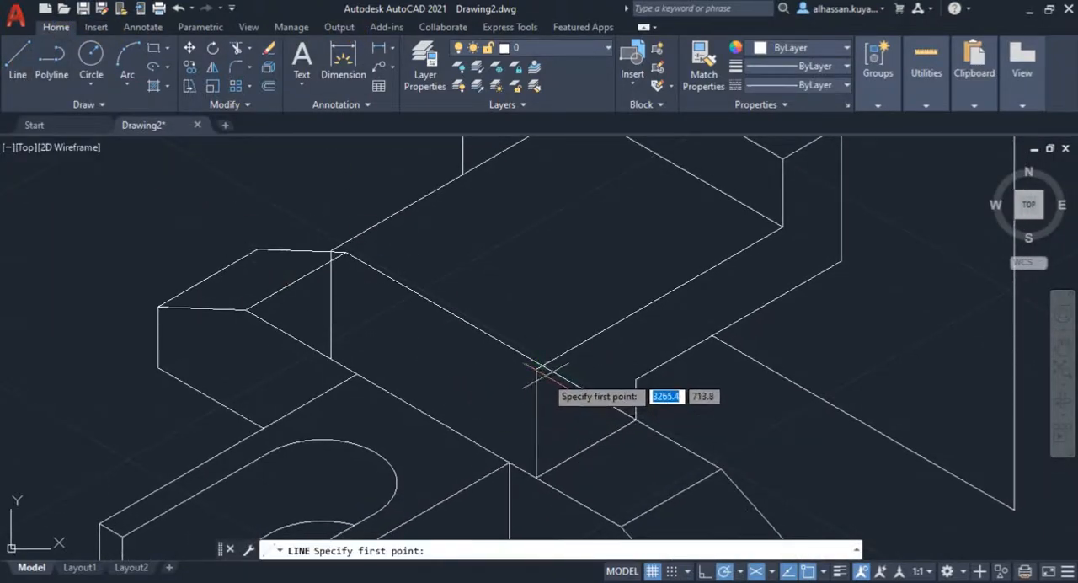
{"action": "scroll", "coordinate": [536, 368], "scroll_direction": "up", "scroll_amount": 4}
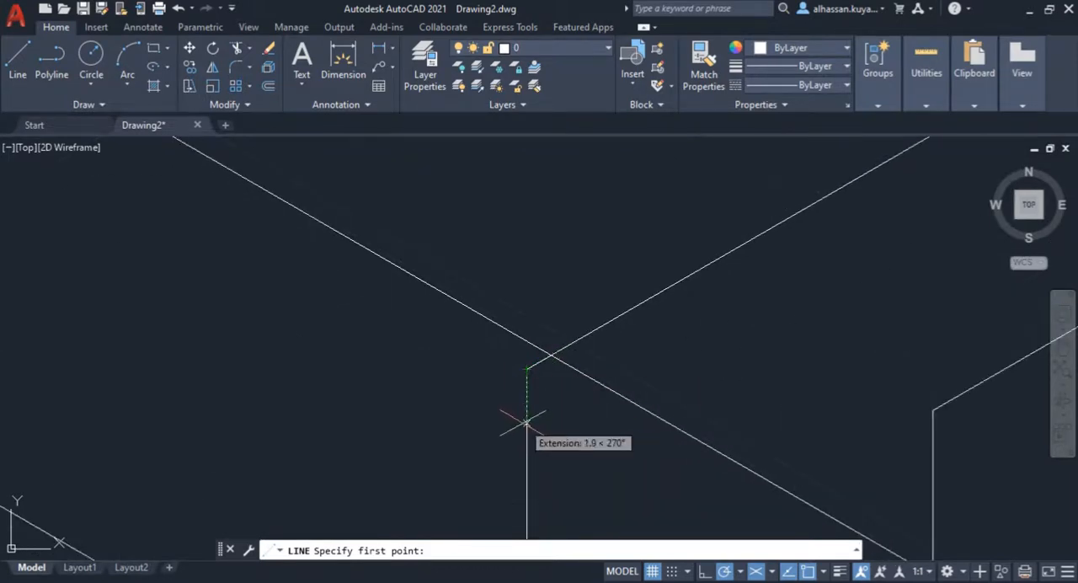
{"action": "type", "text": "8"}
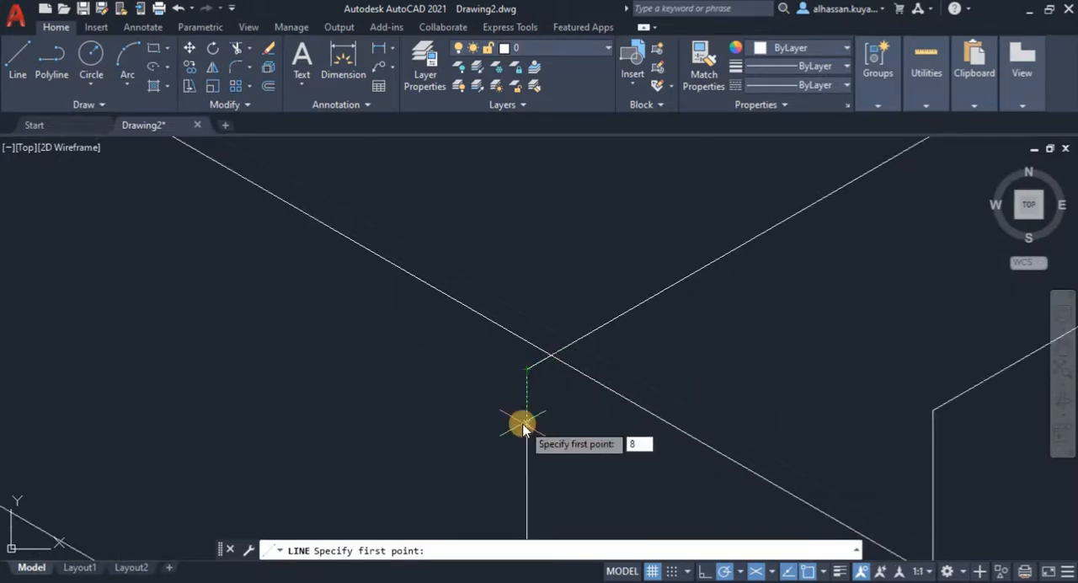
{"action": "key", "text": "Return"}
{"action": "scroll", "coordinate": [525, 422], "scroll_direction": "down", "scroll_amount": 2}
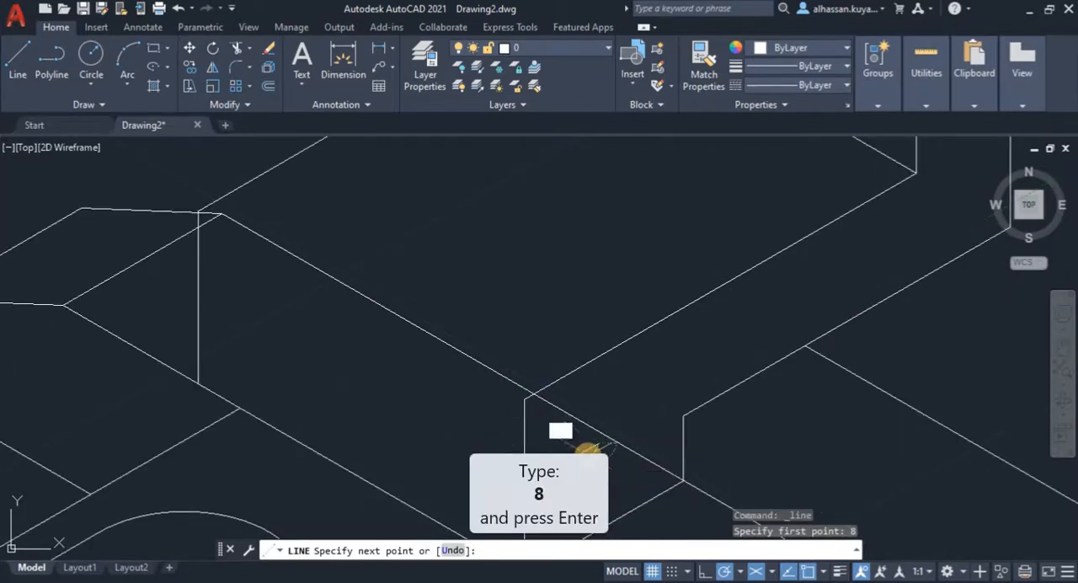
{"action": "type", "text": "8"}
{"action": "key", "text": "Return"}
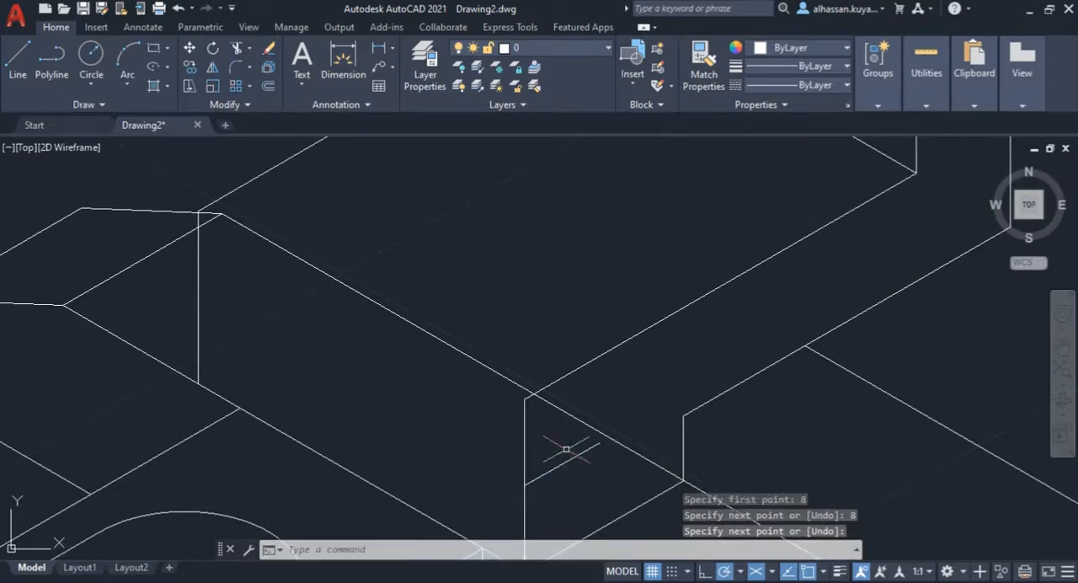
Step: Switch the isometric drafting plane to isoplane Right
{"action": "mouse_move", "coordinate": [565, 448]}
{"action": "middle_mouse_down"}
{"action": "mouse_move", "coordinate": [531, 379]}
{"action": "mouse_move", "coordinate": [546, 337]}
{"action": "middle_mouse_up"}
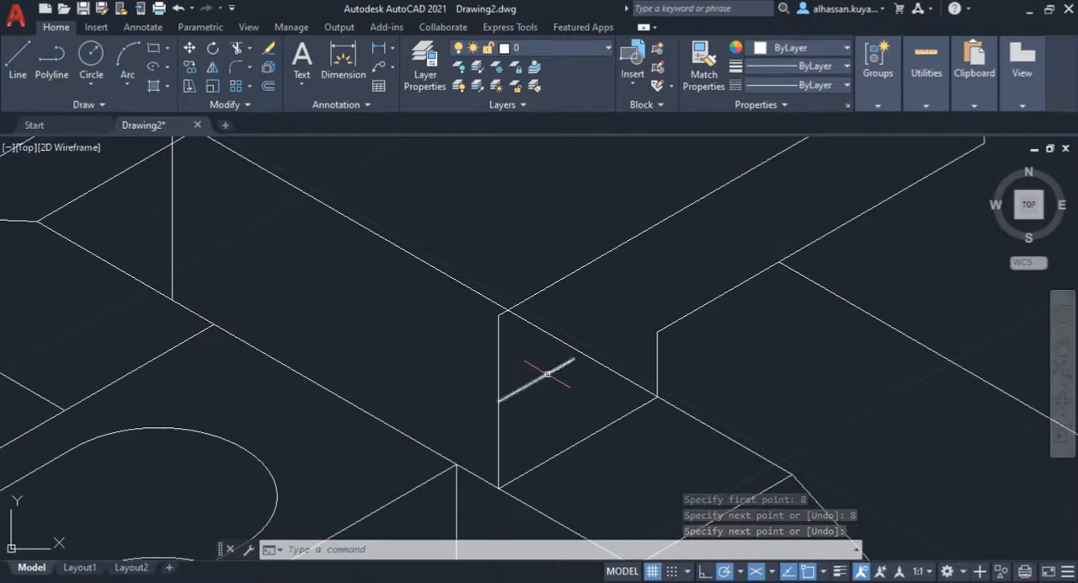
{"action": "key", "text": "Escape"}
{"action": "scroll", "coordinate": [393, 301], "scroll_direction": "down", "scroll_amount": 5}
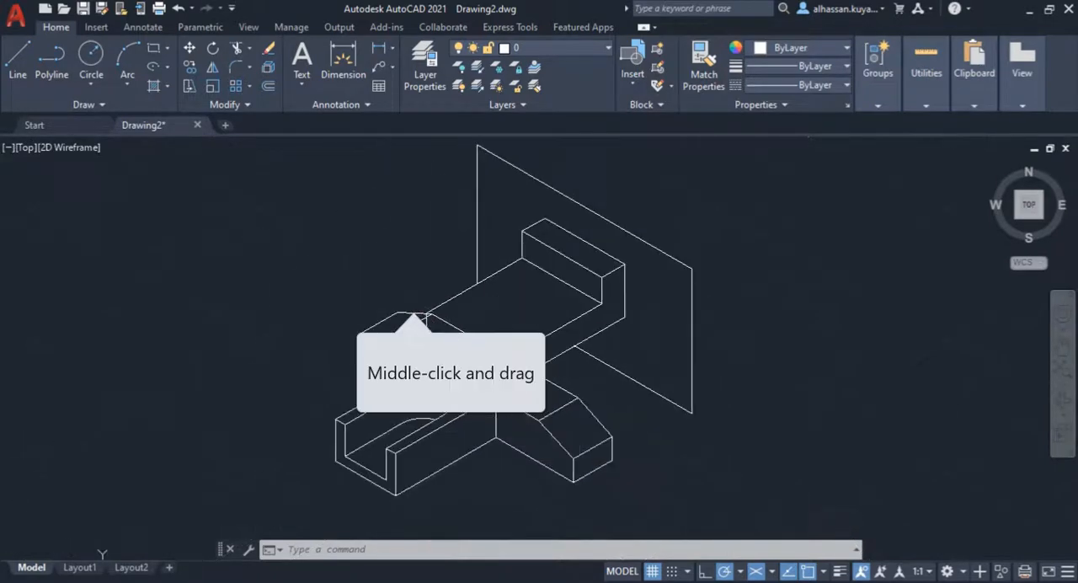
{"action": "scroll", "coordinate": [521, 372], "scroll_direction": "up", "scroll_amount": 5}
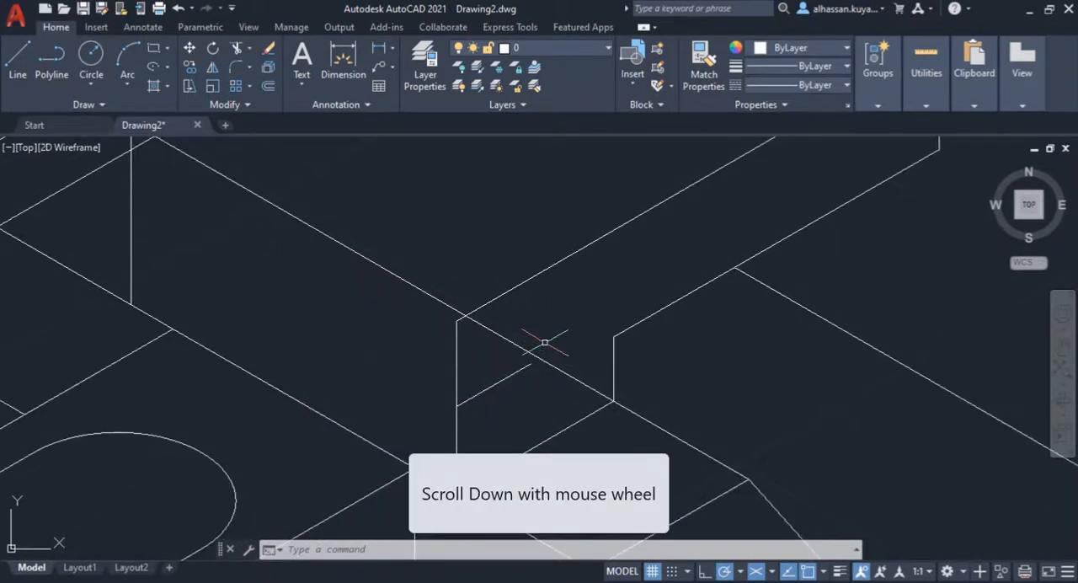
{"action": "scroll", "coordinate": [541, 341], "scroll_direction": "down", "scroll_amount": 5}
{"action": "middle_click", "coordinate": [542, 343]}
{"action": "middle_click_drag", "start_coordinate": [542, 344], "coordinate": [511, 343]}
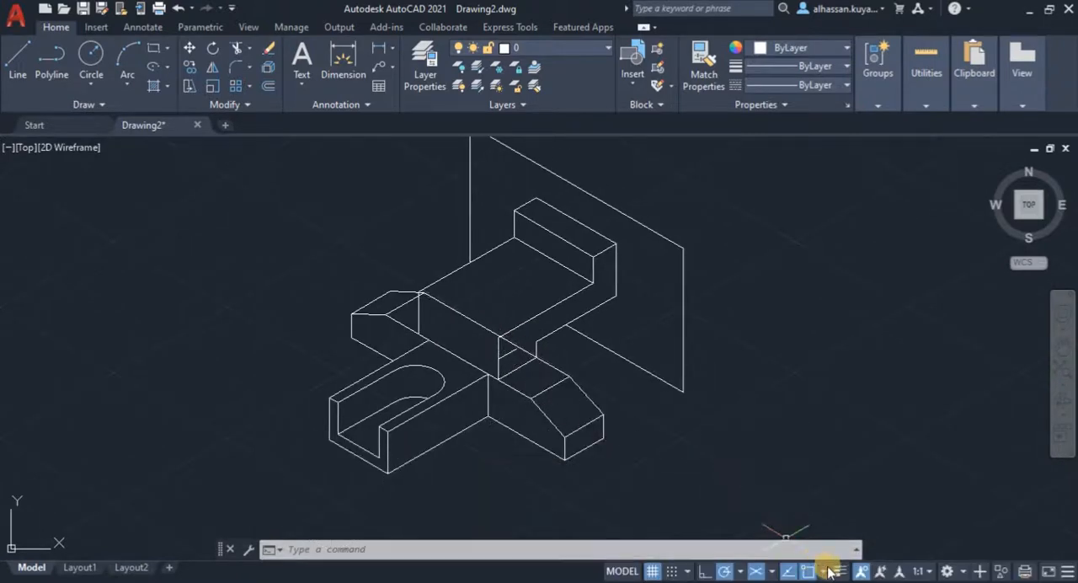
{"action": "left_click", "coordinate": [755, 572]}
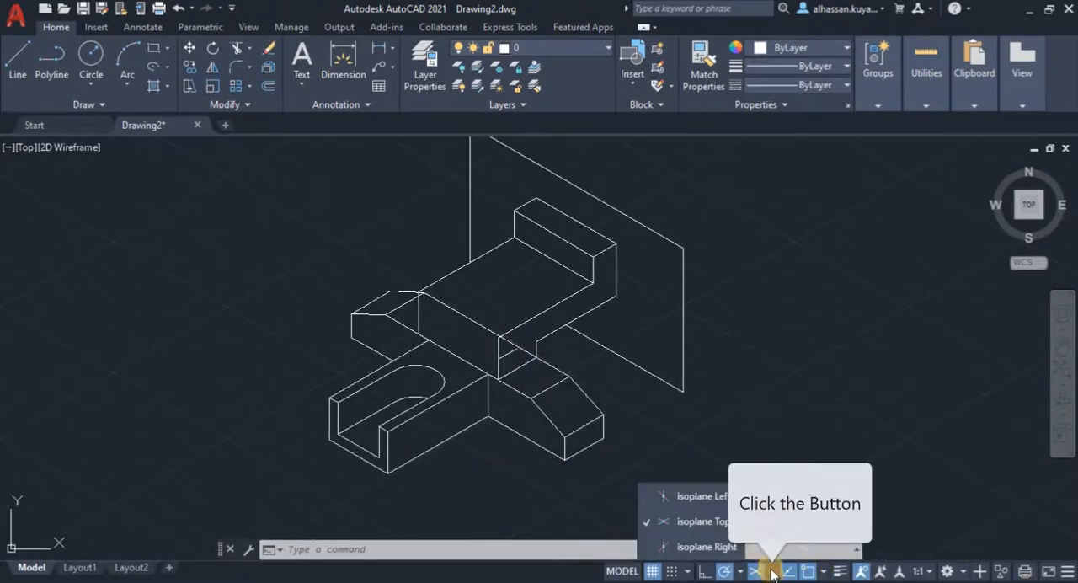
{"action": "left_click", "coordinate": [718, 546]}
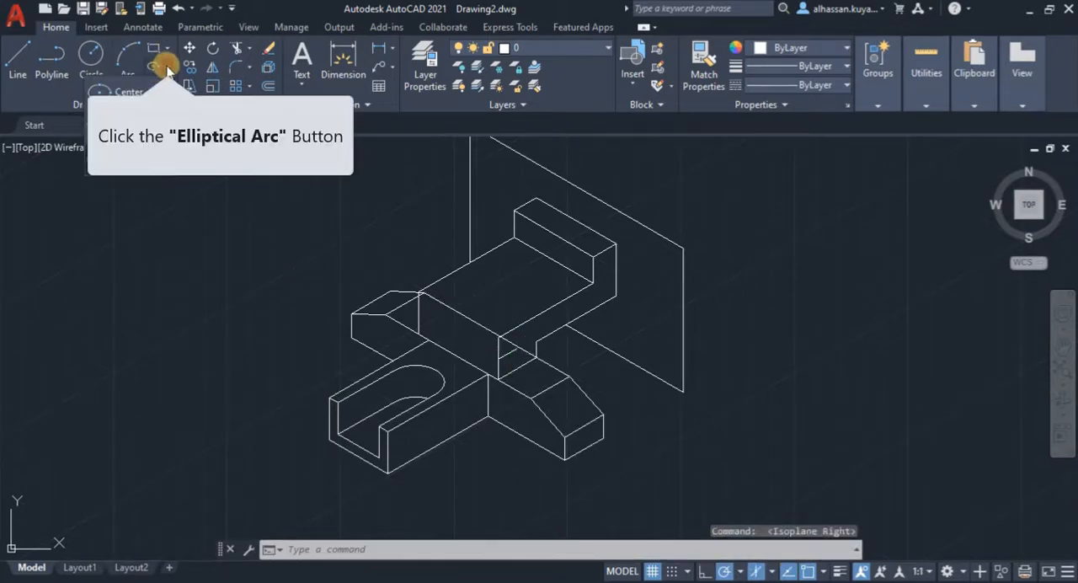
Step: Draw a full isocircle of radius 8 with Elliptical Arc, centred on the helper line's free end, with start and end angles of 0
{"action": "left_click", "coordinate": [153, 148]}
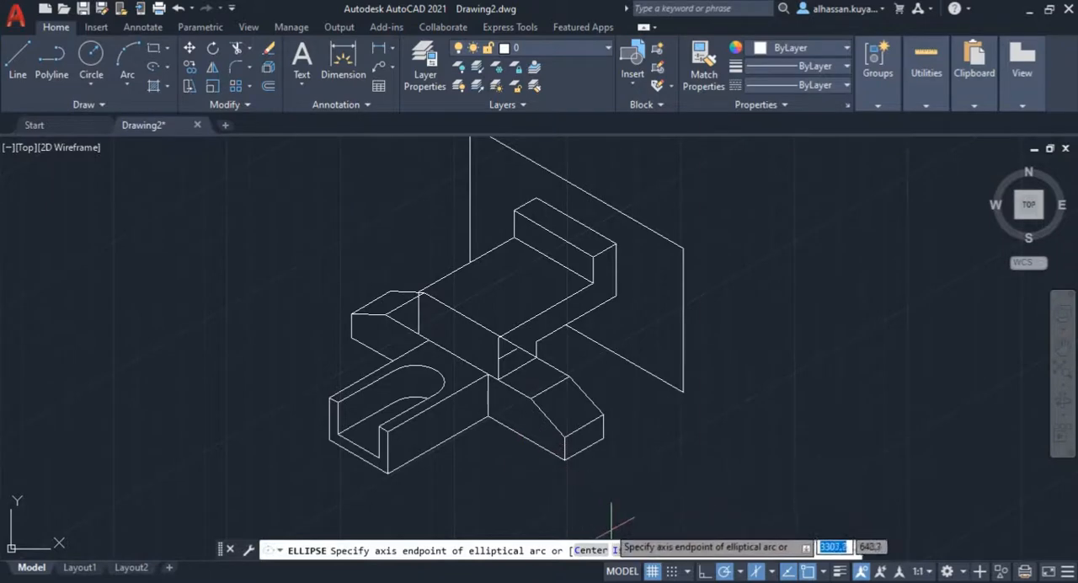
{"action": "left_click", "coordinate": [633, 550]}
{"action": "scroll", "coordinate": [471, 320], "scroll_direction": "up", "scroll_amount": 5}
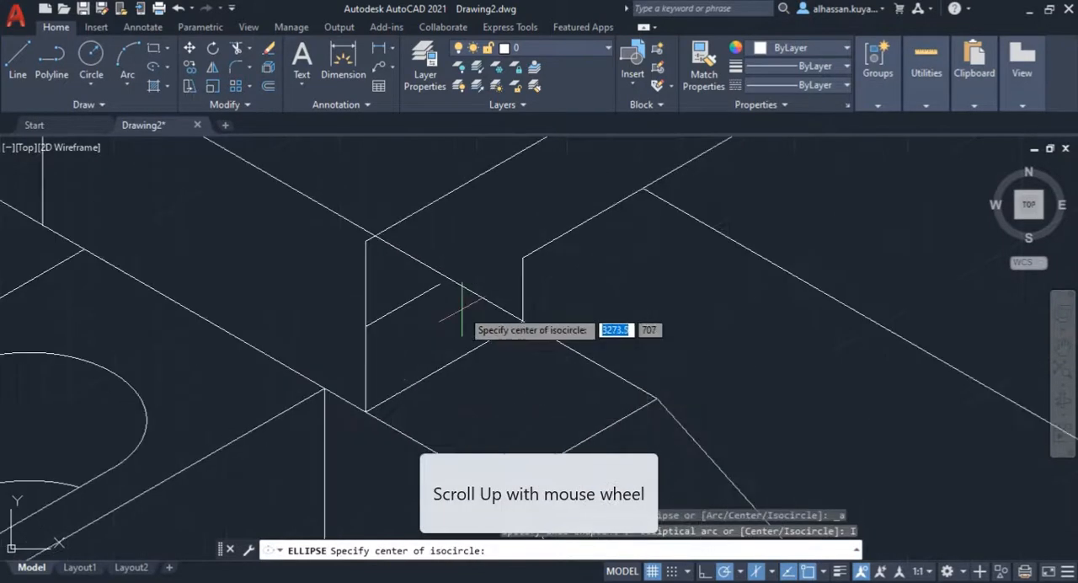
{"action": "left_click", "coordinate": [438, 284]}
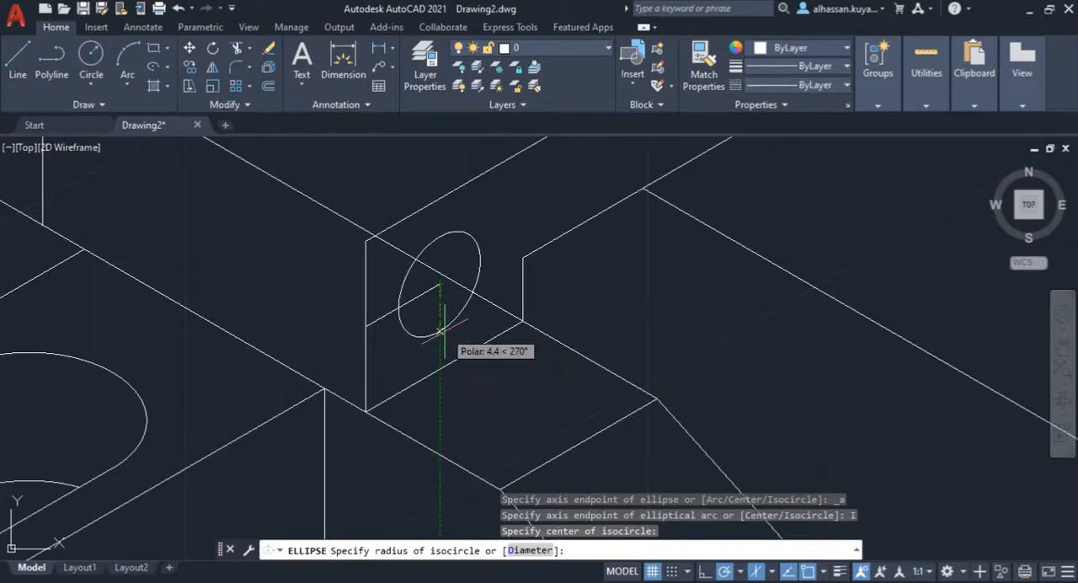
{"action": "type", "text": "8"}
{"action": "key", "text": "Return"}
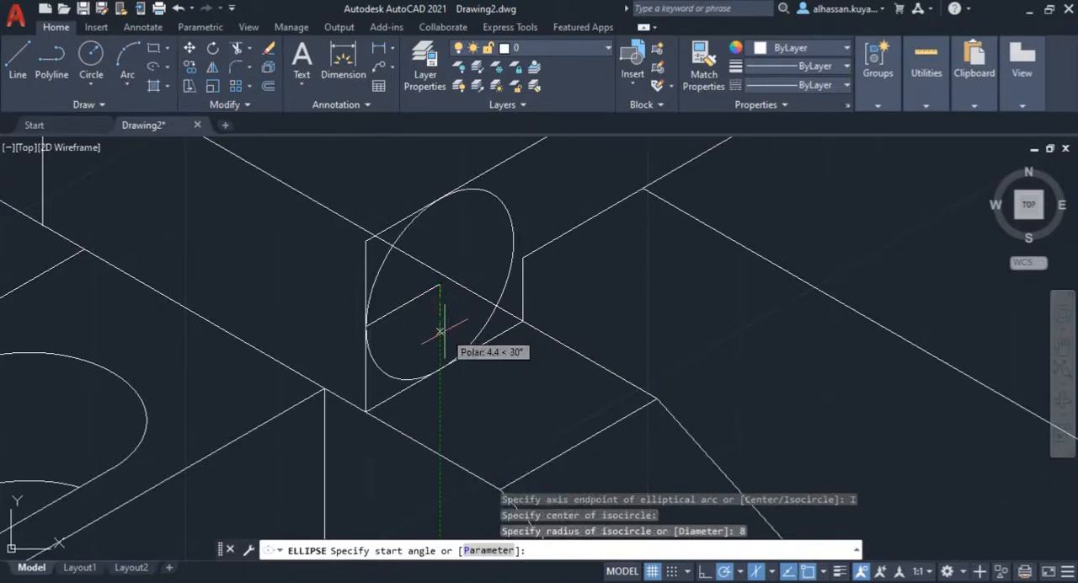
{"action": "type", "text": "0"}
{"action": "key", "text": "Return"}
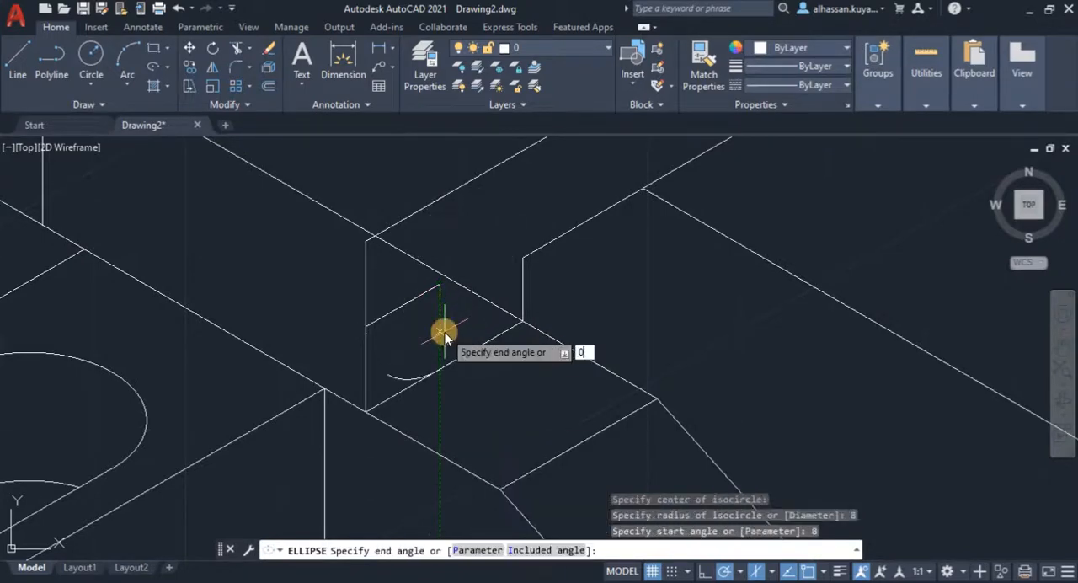
{"action": "type", "text": "0"}
{"action": "key", "text": "Return"}
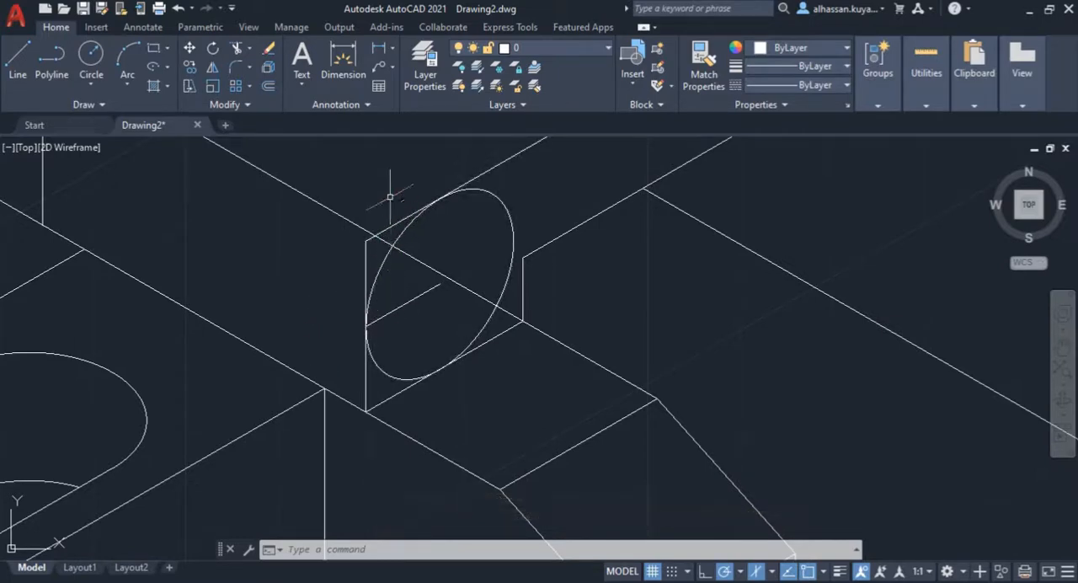
Step: Trim the isocircle to a rounded front-right deck corner, removing the square corner lines and the 8 mm helper line
{"action": "left_click", "coordinate": [237, 53]}
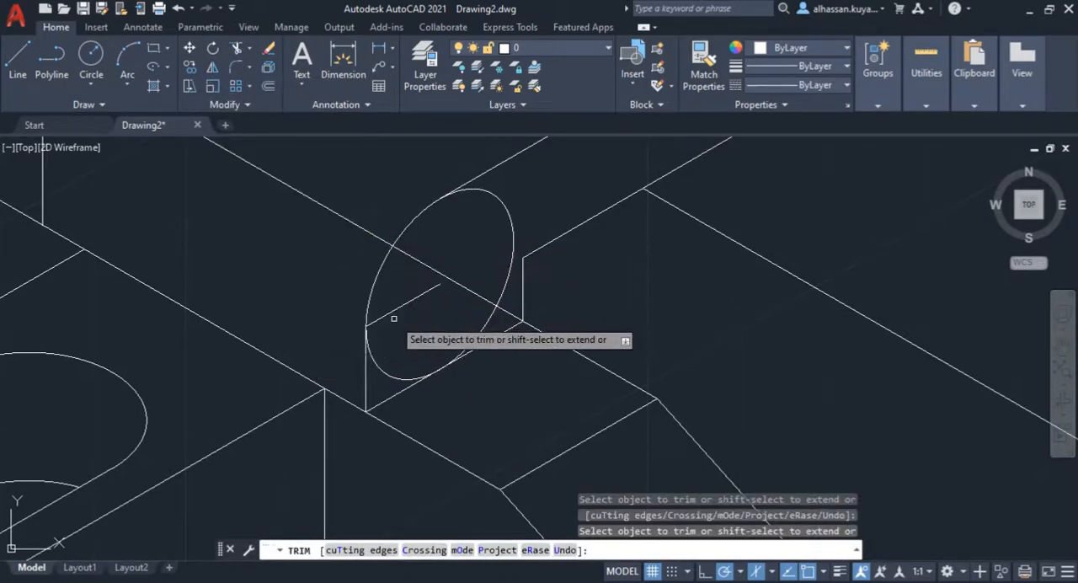
{"action": "left_click", "coordinate": [395, 308]}
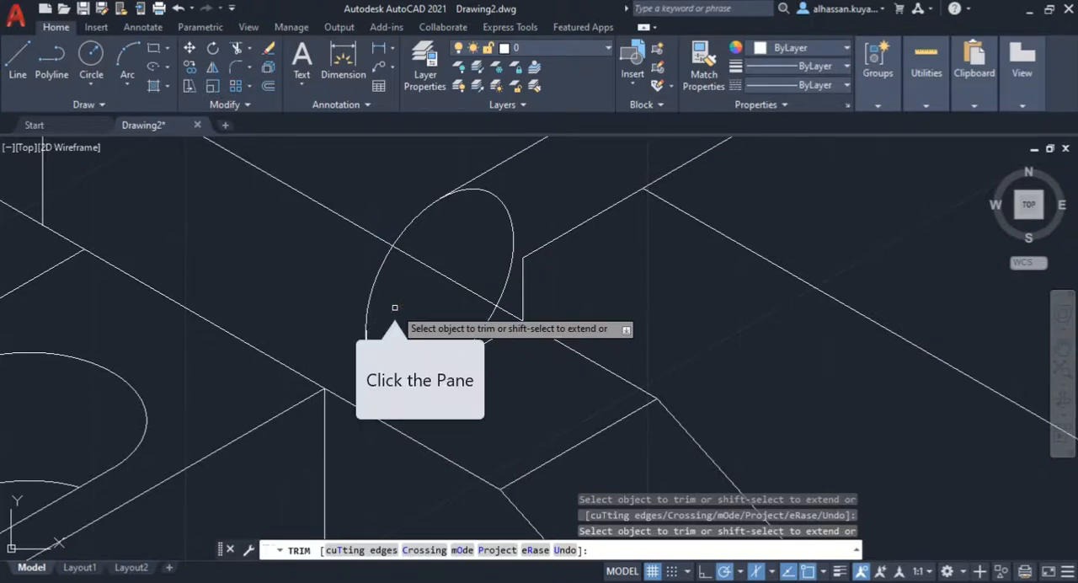
{"action": "left_click", "coordinate": [375, 362]}
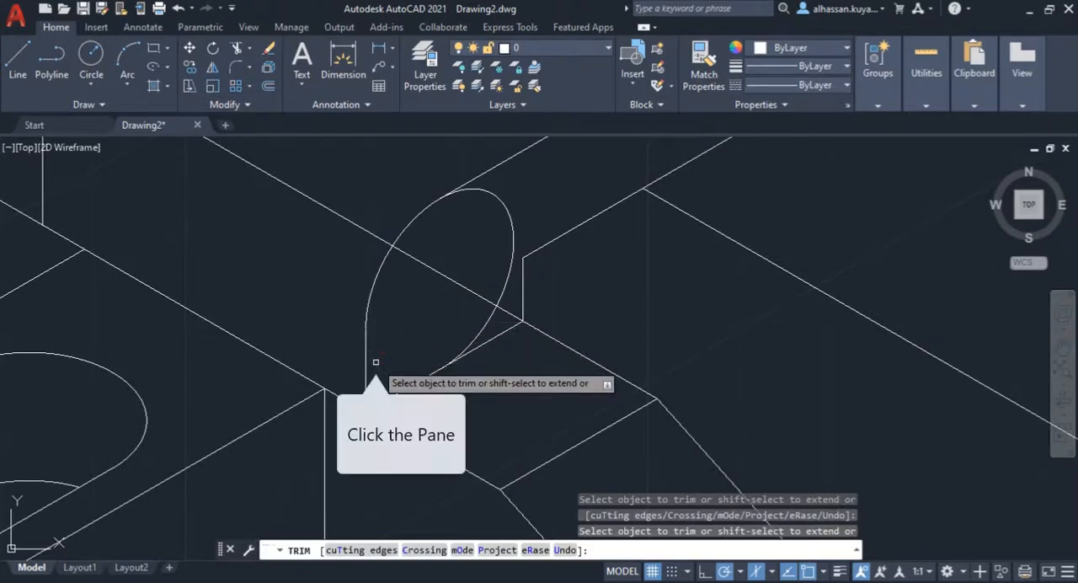
{"action": "left_click", "coordinate": [503, 205]}
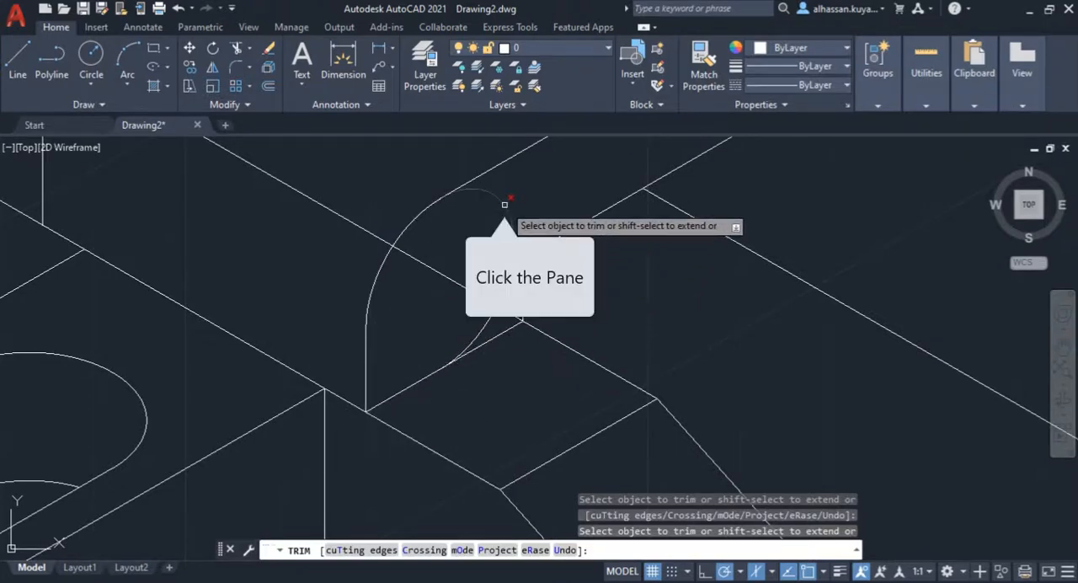
{"action": "left_click", "coordinate": [488, 320]}
{"action": "scroll", "coordinate": [449, 328], "scroll_direction": "down", "scroll_amount": 3}
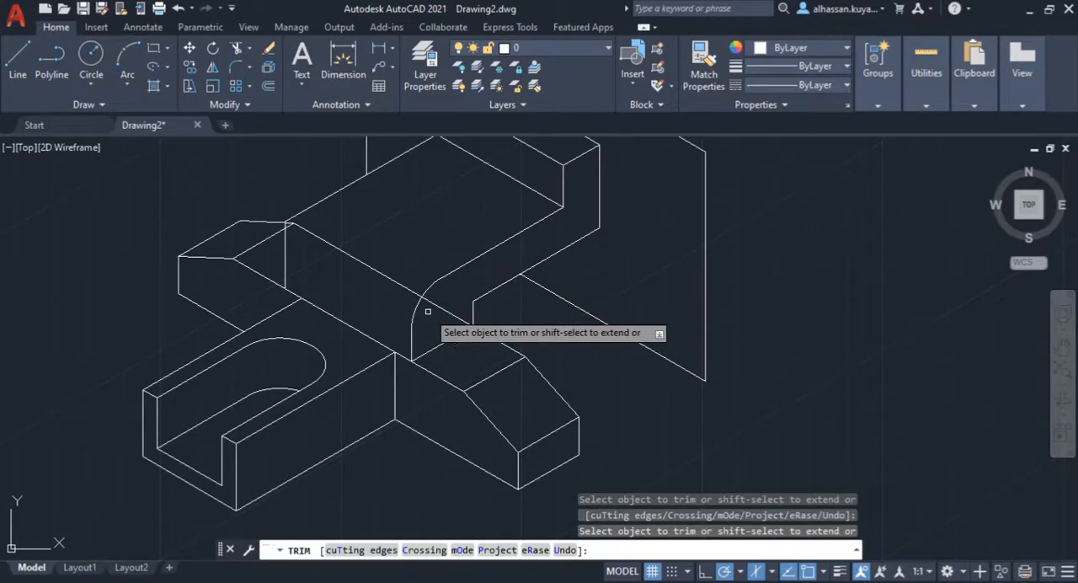
{"action": "key", "text": "Return"}
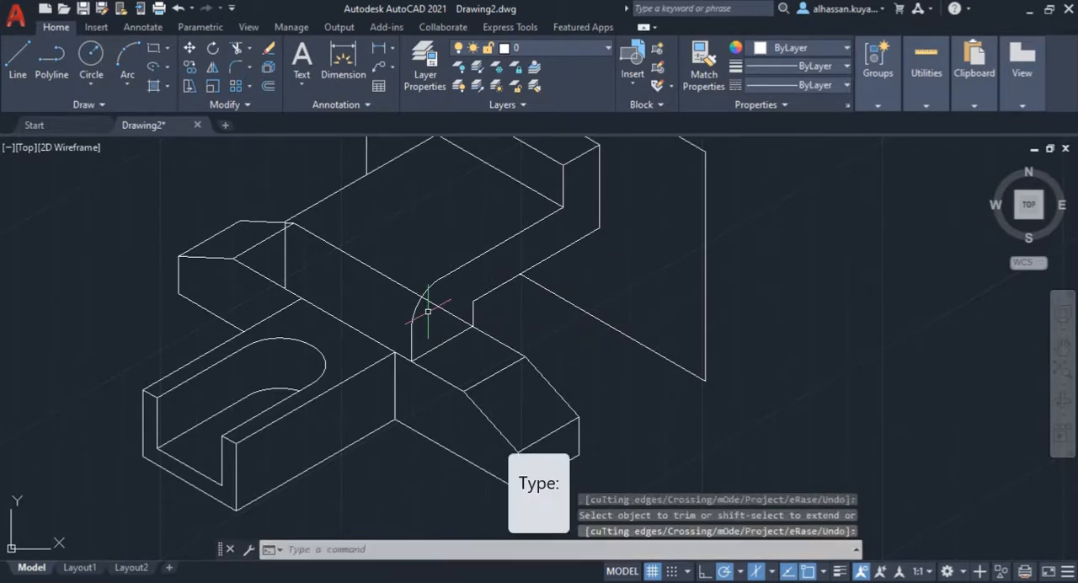
Step: Copy the rounded corner arc from its upper endpoint across to the deck's front-left corner
{"action": "left_click", "coordinate": [417, 308]}
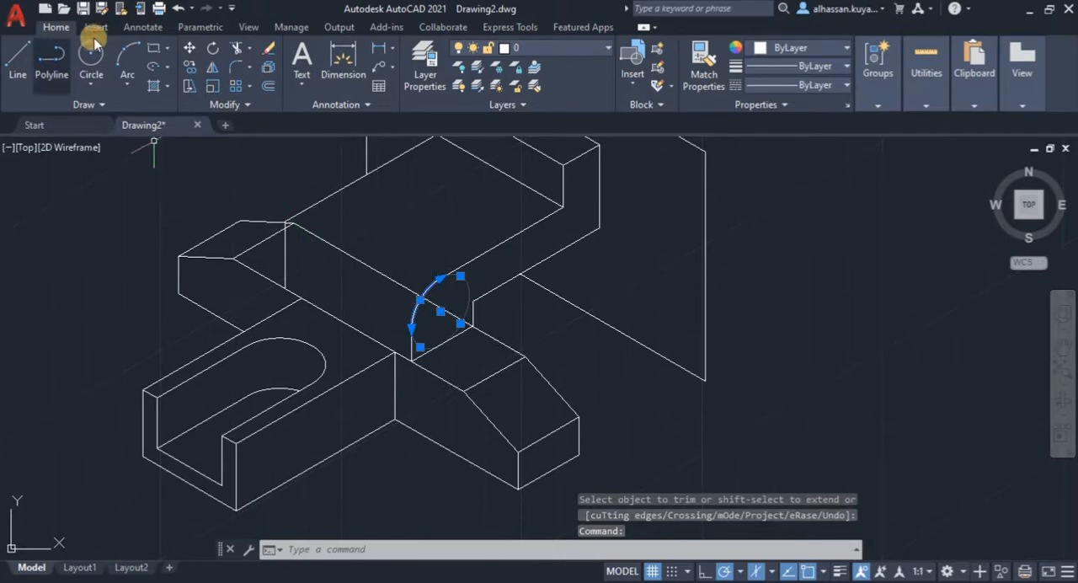
{"action": "left_click", "coordinate": [189, 66]}
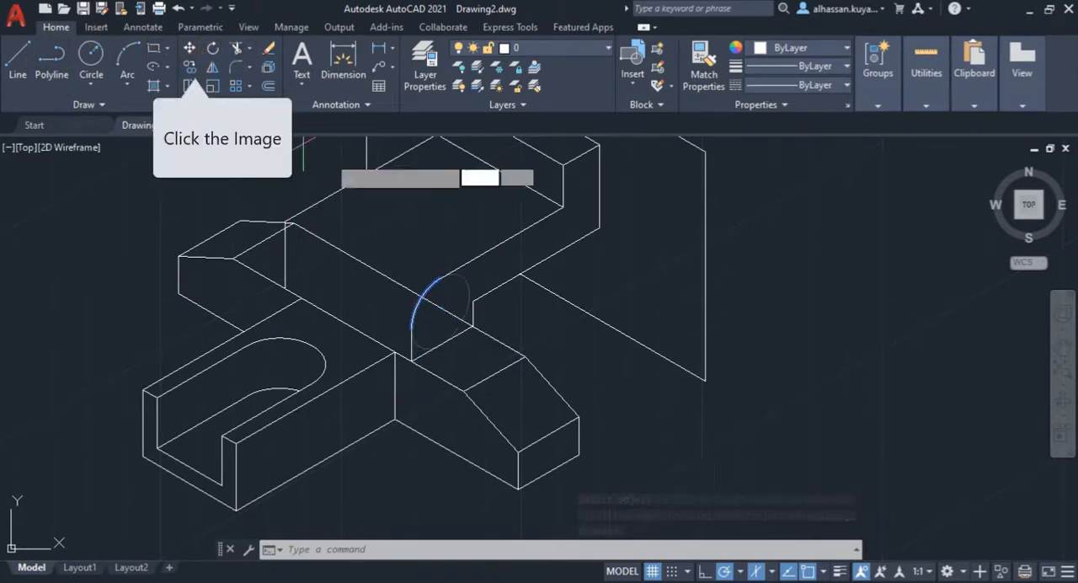
{"action": "left_click", "coordinate": [444, 276]}
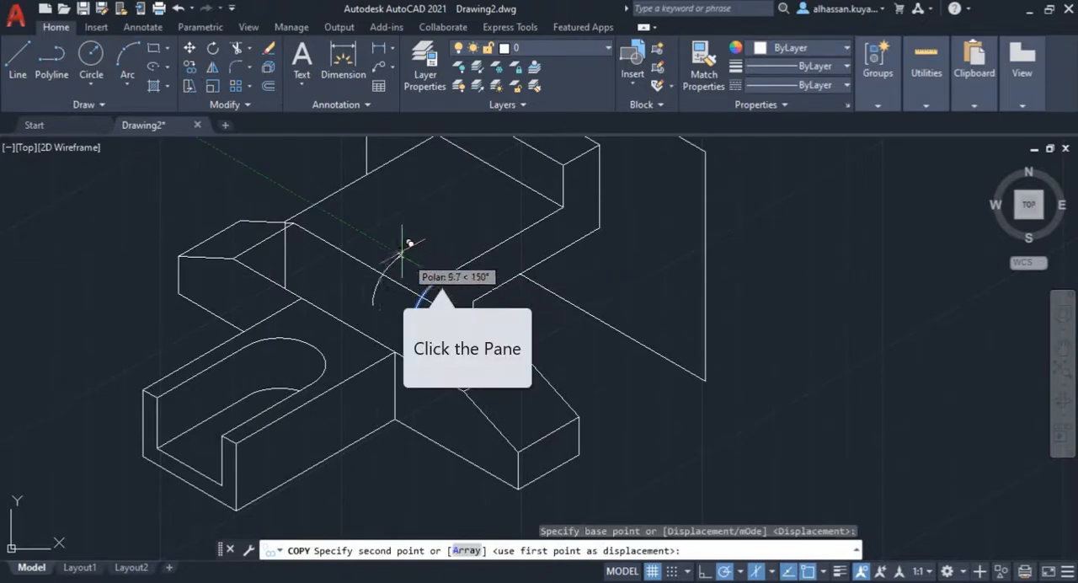
{"action": "left_click", "coordinate": [320, 204]}
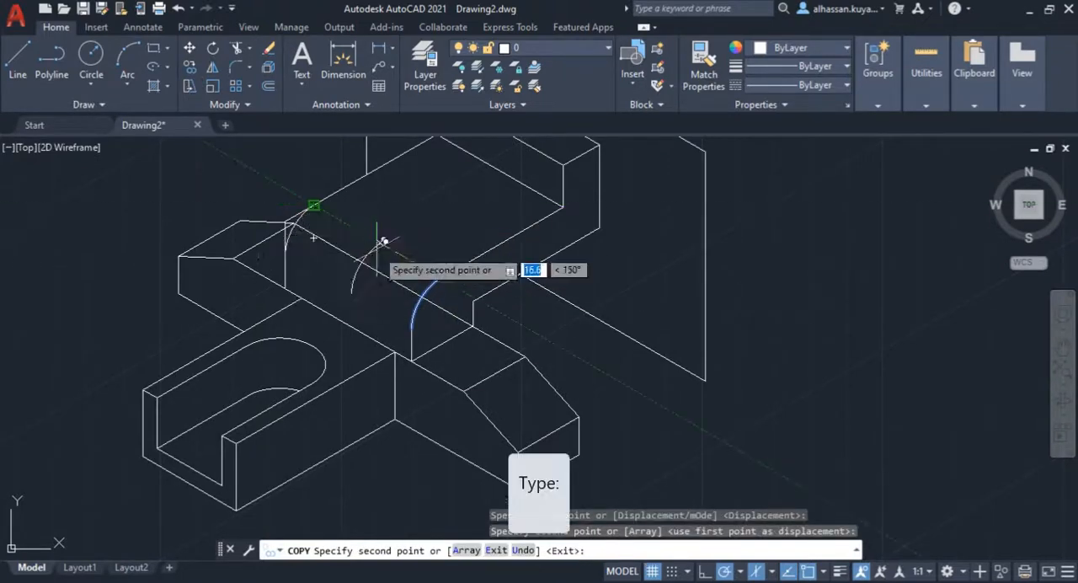
{"action": "key", "text": "Return"}
Step: Trim the square corner lines outside the copied arc to leave a rounded front-left deck corner
{"action": "scroll", "coordinate": [316, 202], "scroll_direction": "up", "scroll_amount": 5}
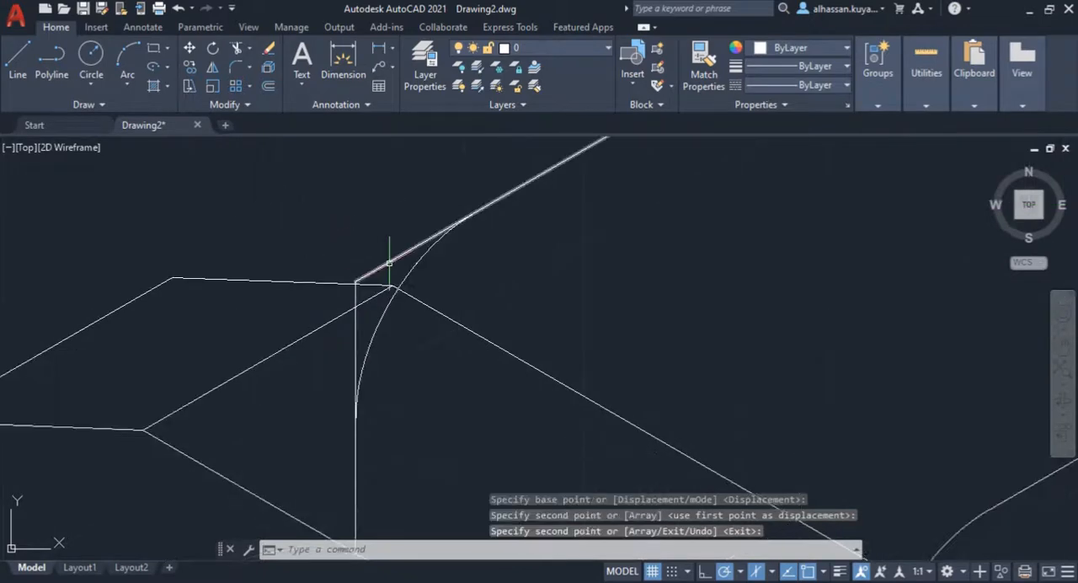
{"action": "left_click", "coordinate": [242, 53]}
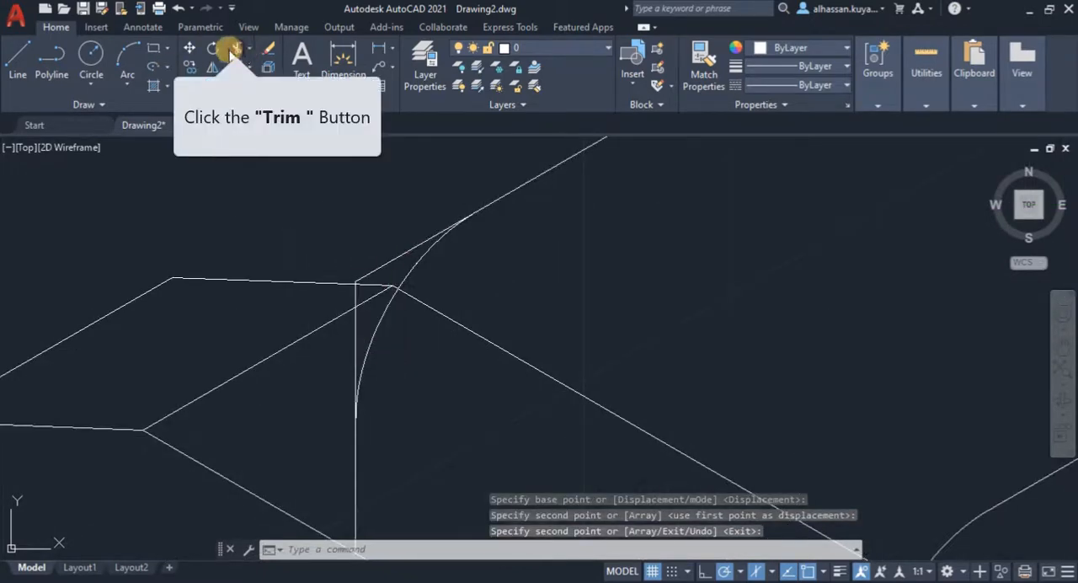
{"action": "left_click", "coordinate": [357, 272]}
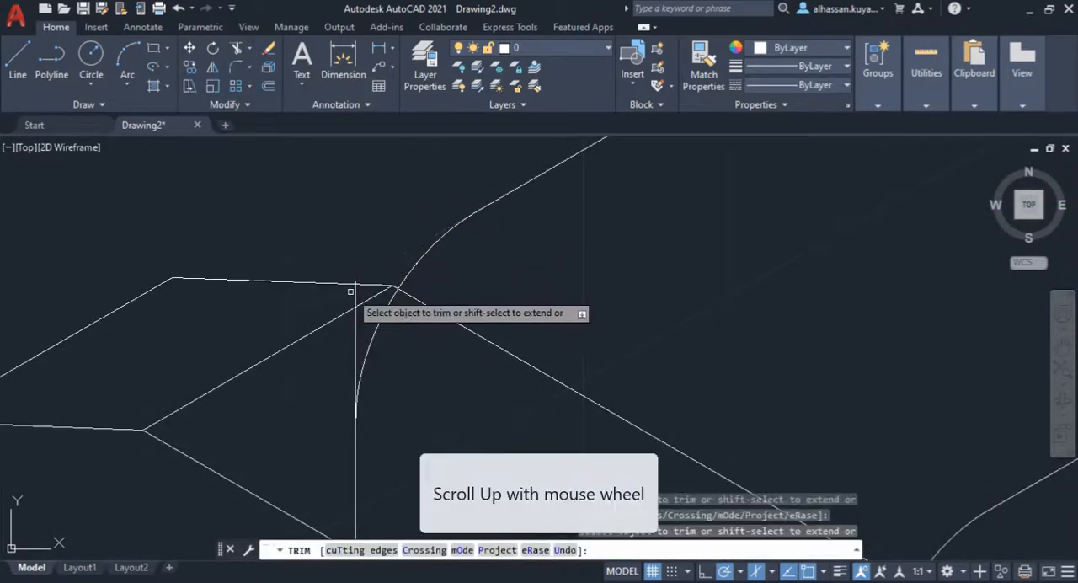
{"action": "scroll", "coordinate": [384, 275], "scroll_direction": "up", "scroll_amount": 3}
{"action": "left_click", "coordinate": [384, 275]}
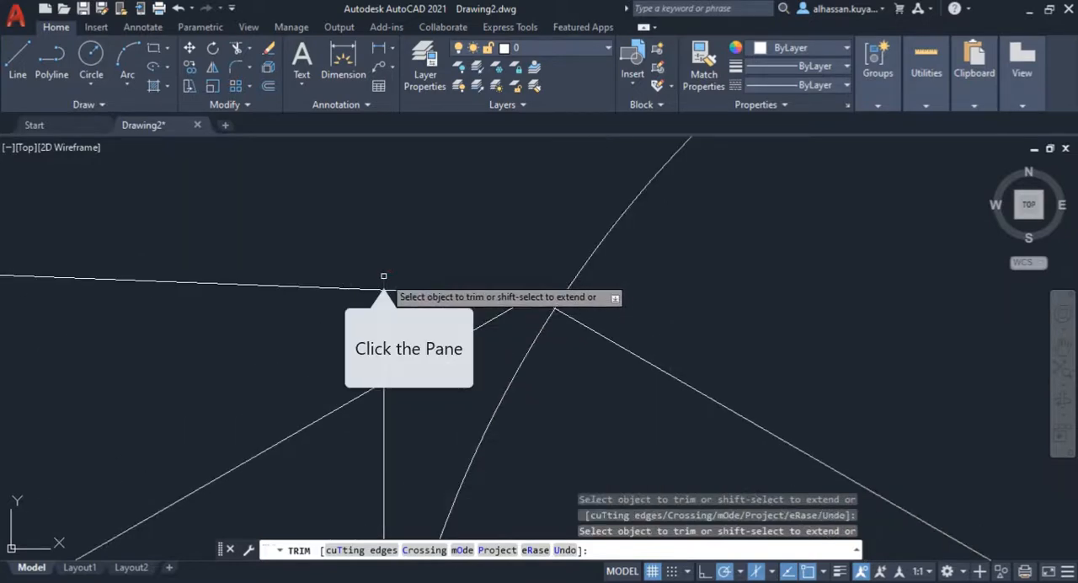
{"action": "left_click", "coordinate": [383, 298]}
{"action": "scroll", "coordinate": [383, 298], "scroll_direction": "down", "scroll_amount": 4}
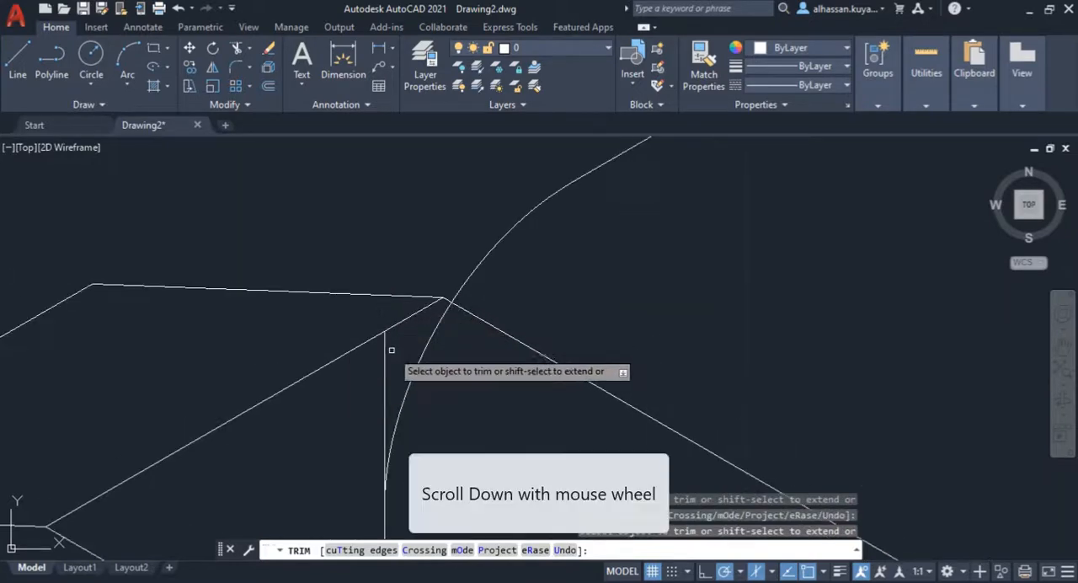
{"action": "left_click", "coordinate": [386, 349]}
{"action": "left_click", "coordinate": [386, 349]}
{"action": "scroll", "coordinate": [385, 349], "scroll_direction": "down", "scroll_amount": 3}
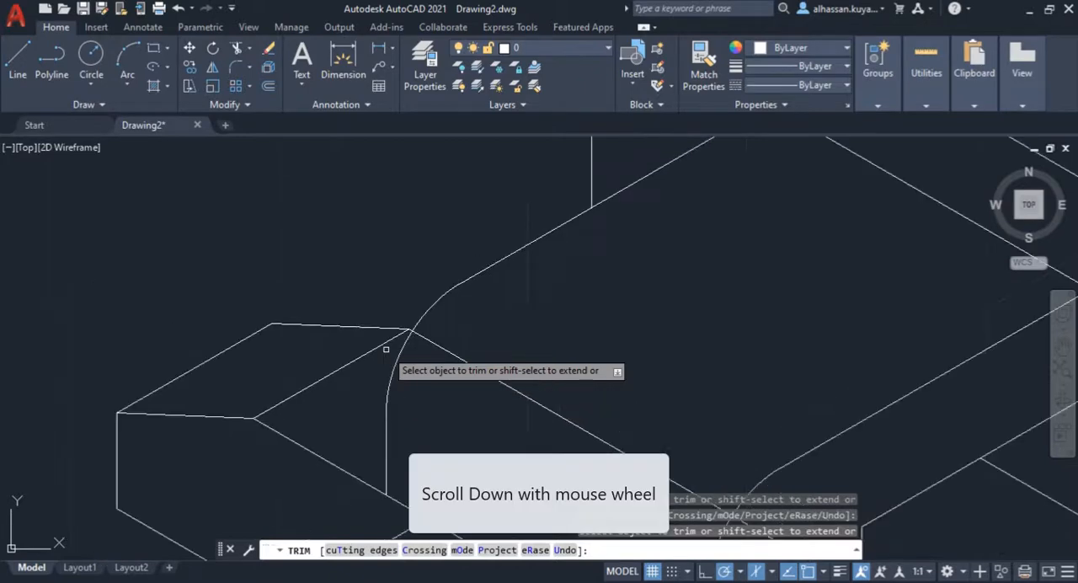
Step: Trim away the line crossing the deck between the two rounded corners, including its remainder beyond the front-right arc
{"action": "mouse_move", "coordinate": [407, 345]}
{"action": "middle_mouse_down"}
{"action": "mouse_move", "coordinate": [450, 368]}
{"action": "mouse_move", "coordinate": [448, 381]}
{"action": "mouse_move", "coordinate": [361, 313]}
{"action": "middle_mouse_up"}
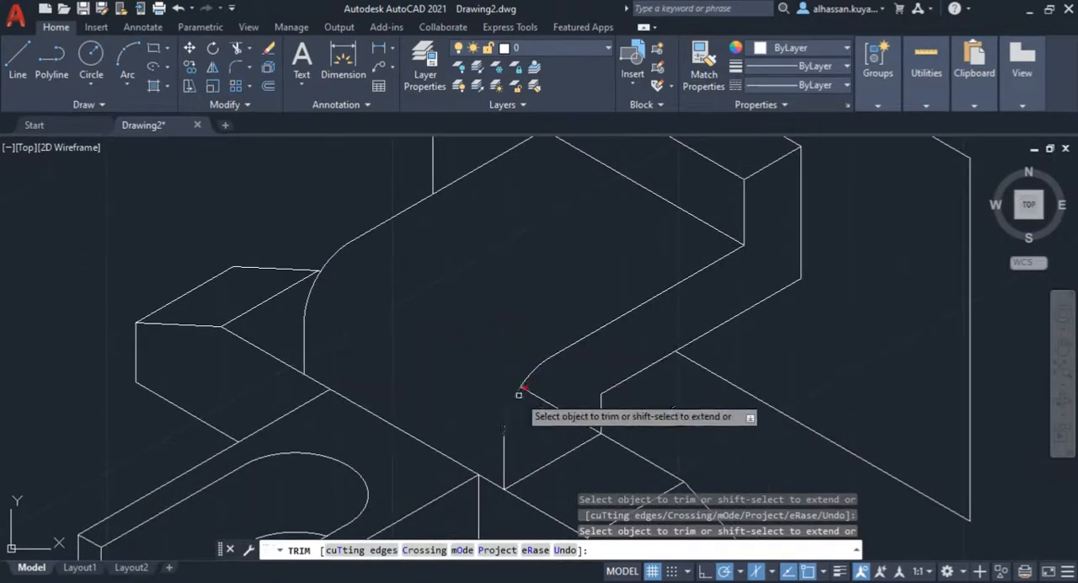
{"action": "scroll", "coordinate": [360, 390], "scroll_direction": "down", "scroll_amount": 2}
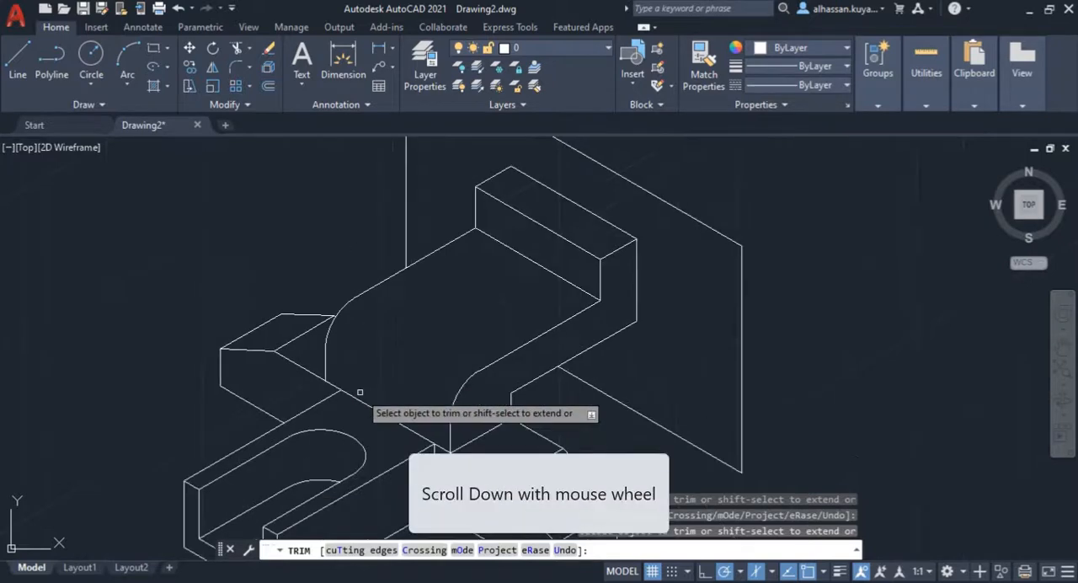
{"action": "mouse_move", "coordinate": [413, 385]}
{"action": "middle_mouse_down"}
{"action": "mouse_move", "coordinate": [385, 386]}
{"action": "mouse_move", "coordinate": [336, 348]}
{"action": "middle_mouse_up"}
{"action": "key", "text": "space"}
{"action": "scroll", "coordinate": [371, 335], "scroll_direction": "down", "scroll_amount": 2}
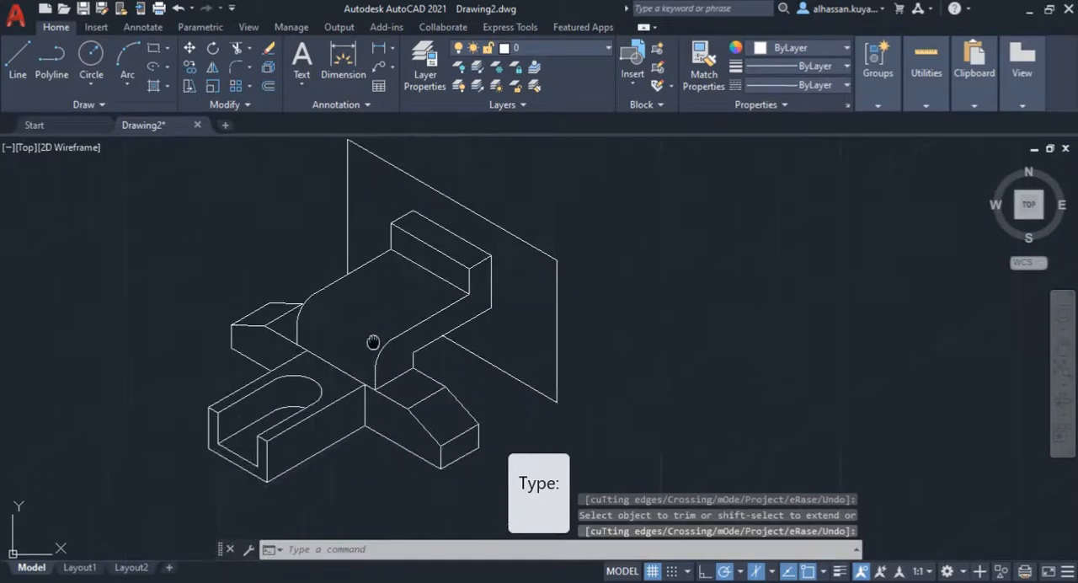
Step: Check the deck hole's diameter and position in the Assignment 2 drawing of the 2D Isometric PDF, and return to AutoCAD
{"action": "middle_click", "coordinate": [362, 337]}
{"action": "scroll", "coordinate": [346, 338], "scroll_direction": "up", "scroll_amount": 4}
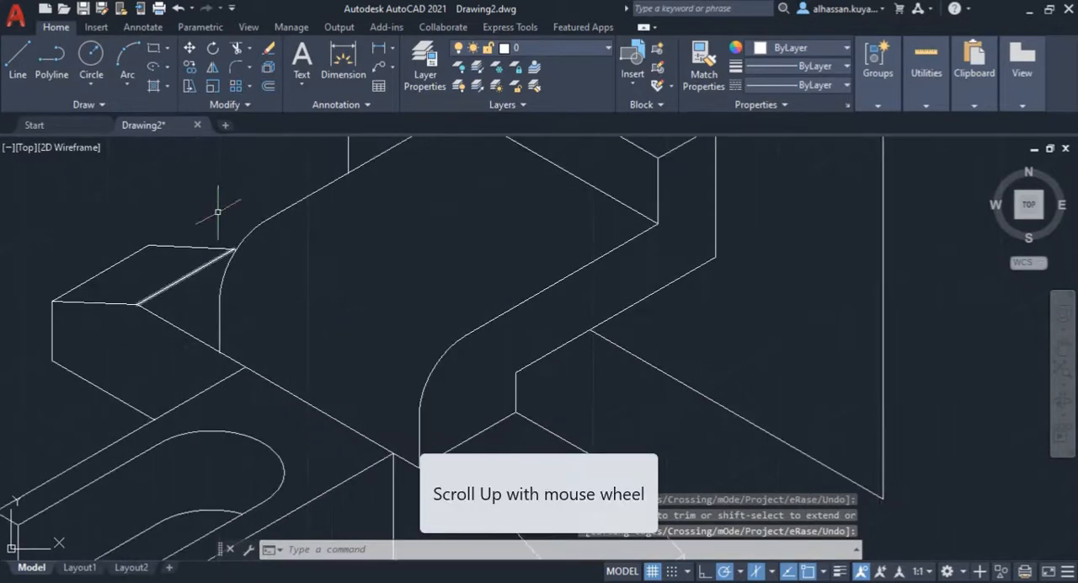
{"action": "scroll", "coordinate": [173, 314], "scroll_direction": "up", "scroll_amount": 2}
{"action": "scroll", "coordinate": [250, 349], "scroll_direction": "down", "scroll_amount": 5}
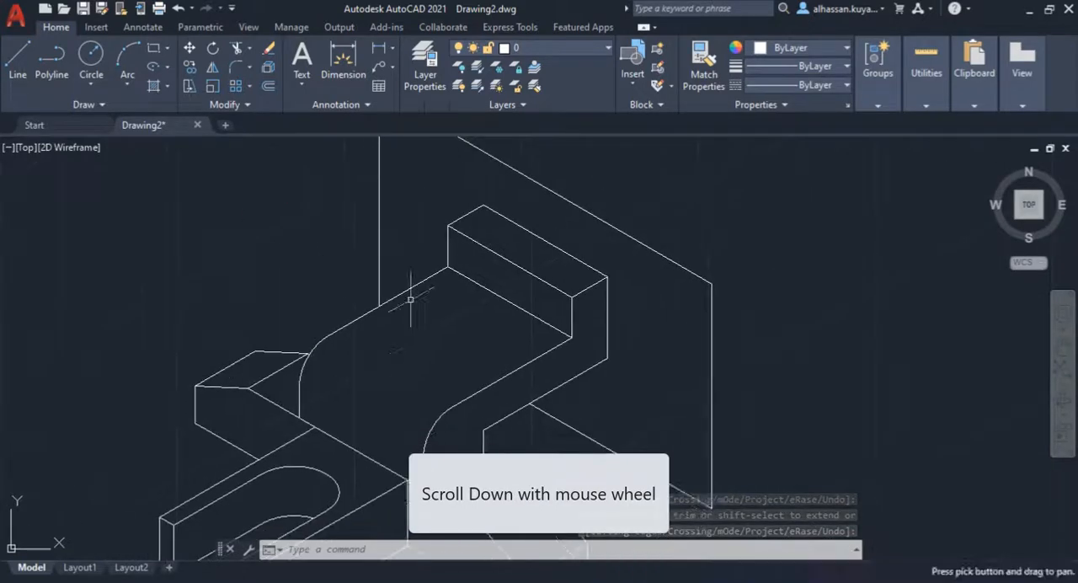
{"action": "middle_click_drag", "start_coordinate": [424, 306], "coordinate": [428, 253]}
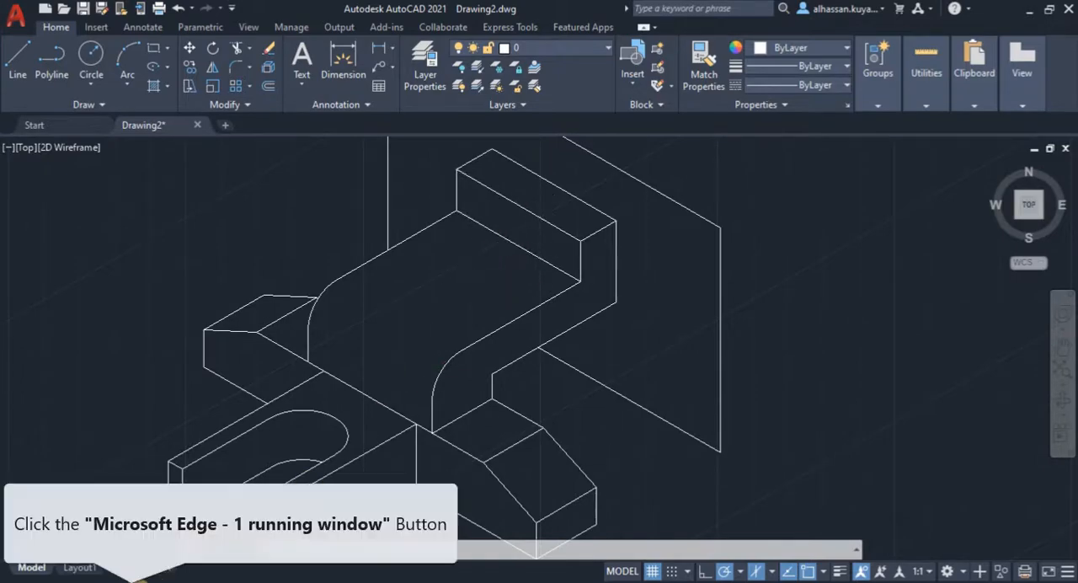
{"action": "left_click", "coordinate": [139, 580]}
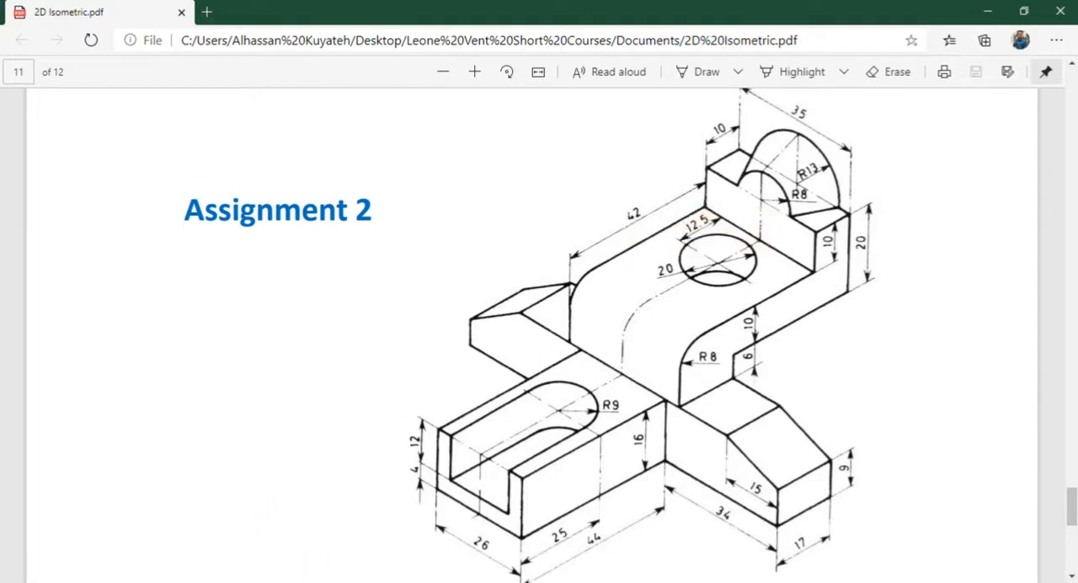
{"action": "mouse_move", "coordinate": [364, 581]}
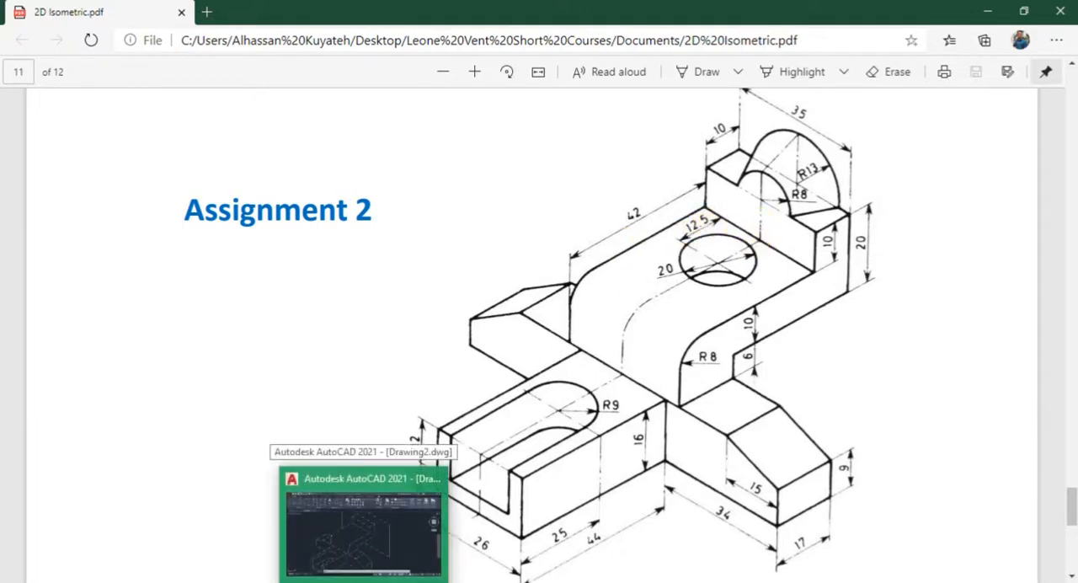
{"action": "left_click", "coordinate": [364, 526]}
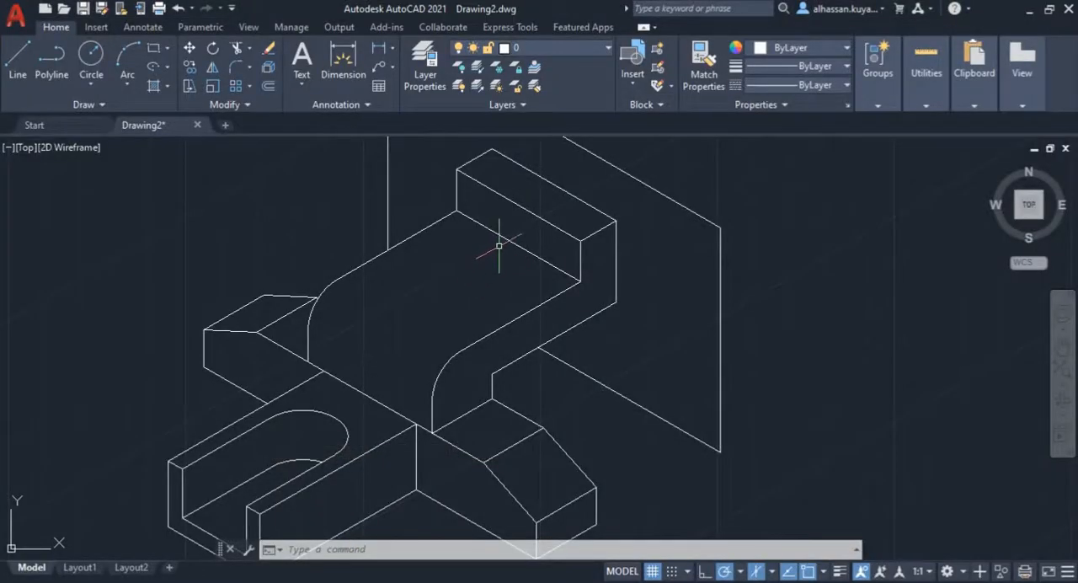
Step: Switch the isometric drafting plane to isoplane Top
{"action": "middle_click_drag", "start_coordinate": [485, 281], "coordinate": [476, 268]}
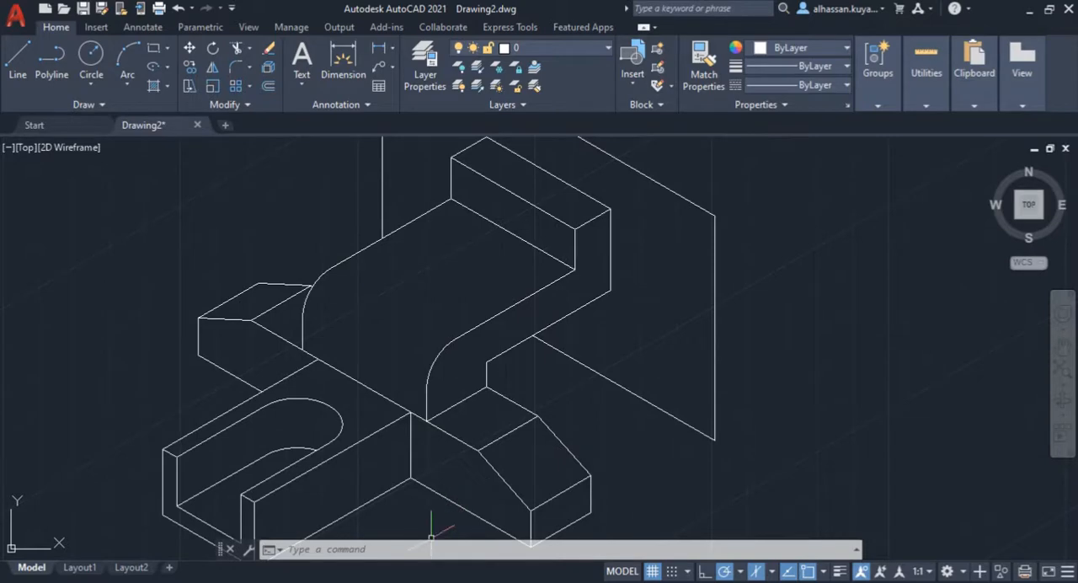
{"action": "left_click", "coordinate": [771, 572]}
{"action": "left_click", "coordinate": [725, 523]}
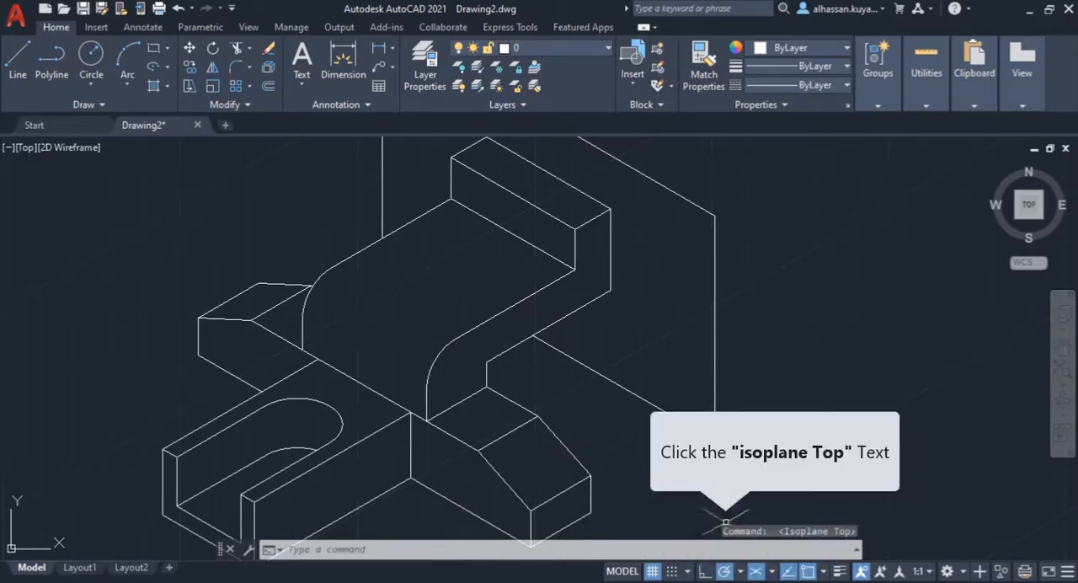
Step: Draw a 12.5 mm helper line from the midpoint of the deck's rear edge, parallel to its long sides towards the front
{"action": "left_click", "coordinate": [18, 59]}
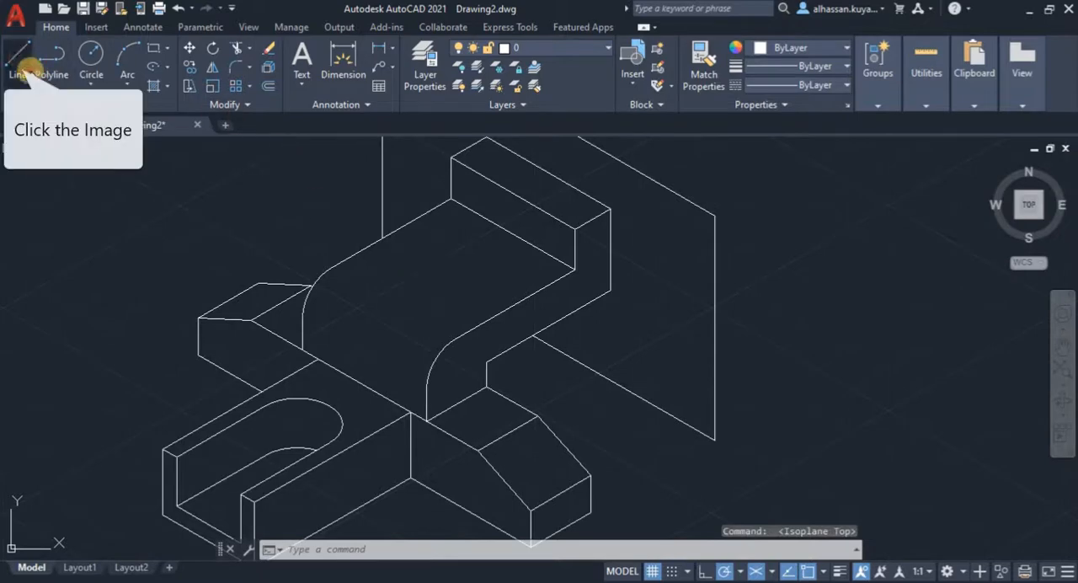
{"action": "left_click", "coordinate": [513, 232]}
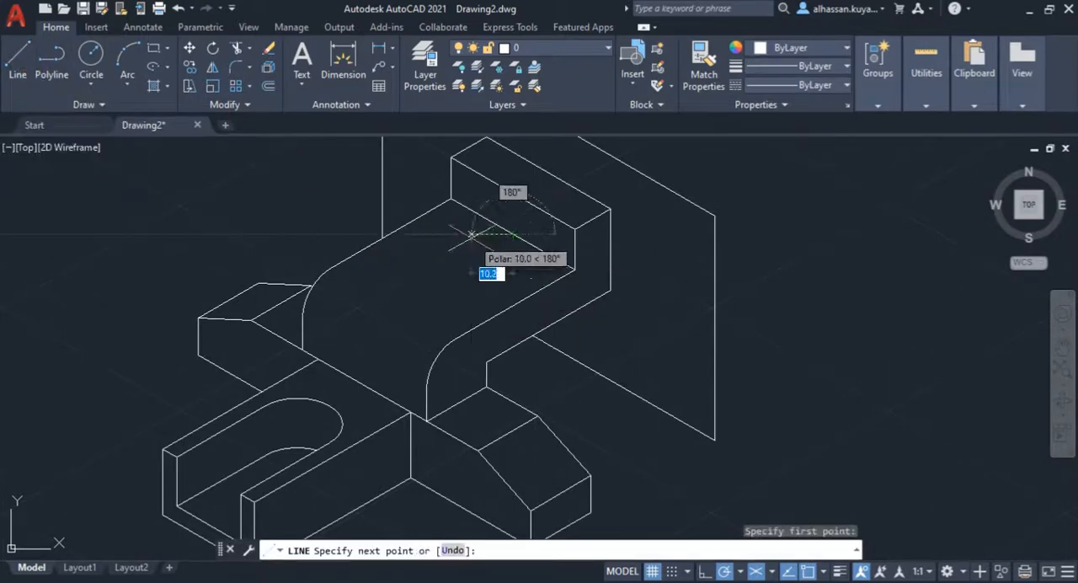
{"action": "type", "text": "1"}
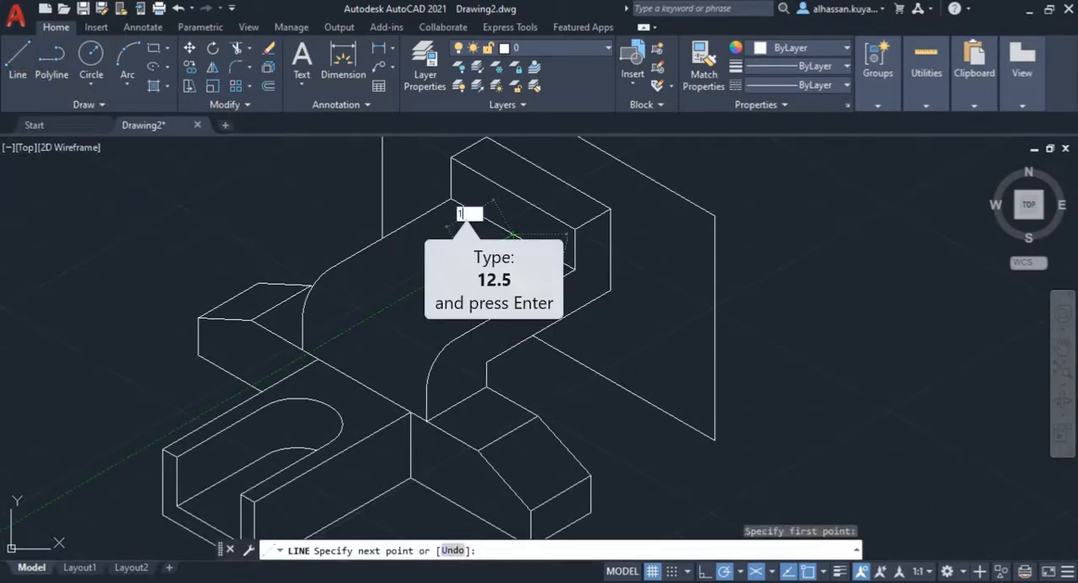
{"action": "type", "text": "2.5"}
{"action": "key", "text": "Return"}
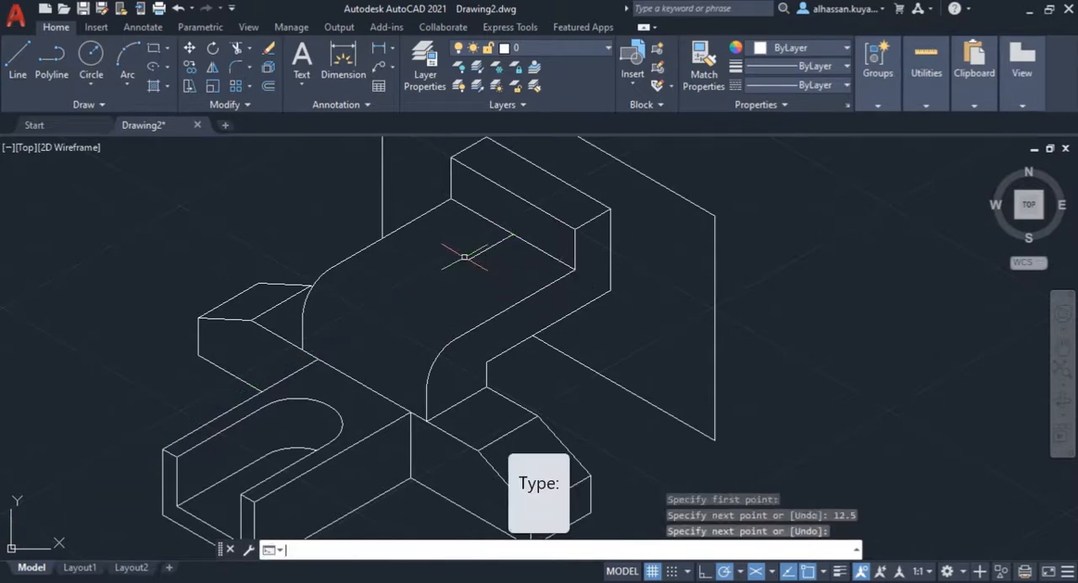
{"action": "key", "text": "Return"}
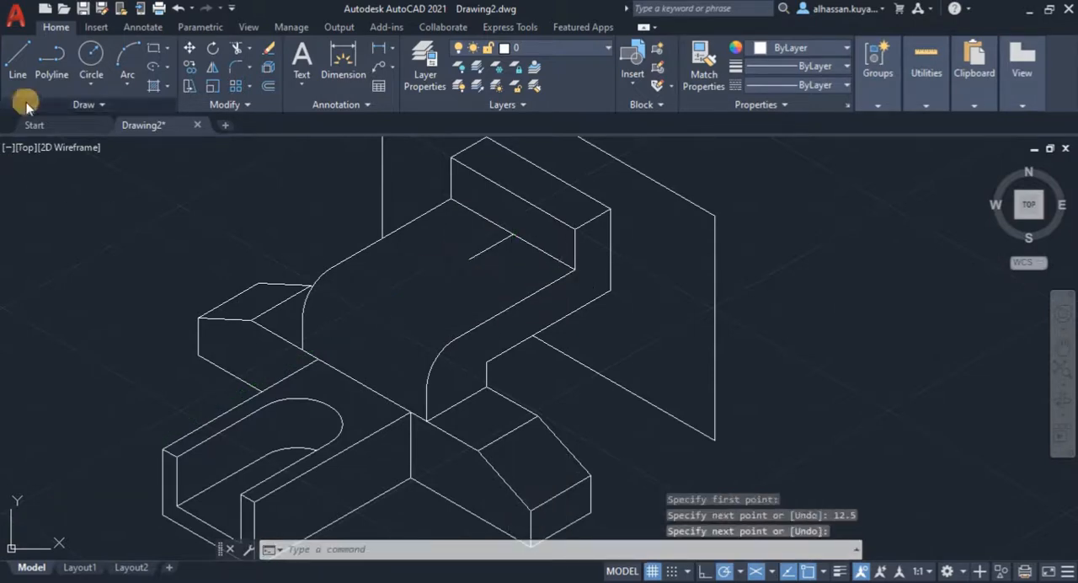
Step: Draw a full isocircle of radius 10 with Elliptical Arc, centred on the helper line's free end, with start and end angles of 0
{"action": "left_click", "coordinate": [154, 67]}
{"action": "left_click", "coordinate": [135, 171]}
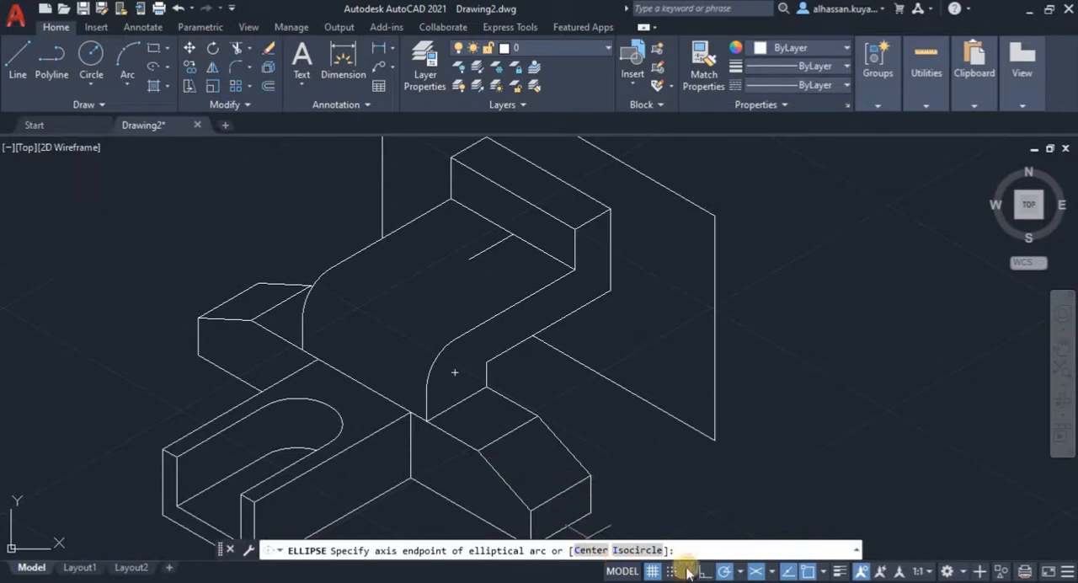
{"action": "left_click", "coordinate": [639, 552]}
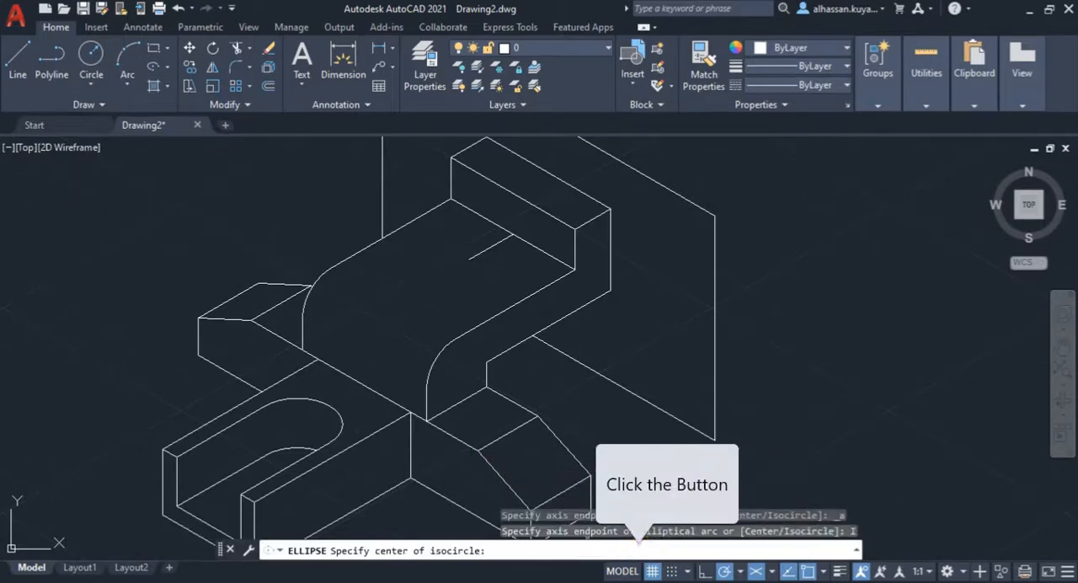
{"action": "left_click", "coordinate": [469, 259]}
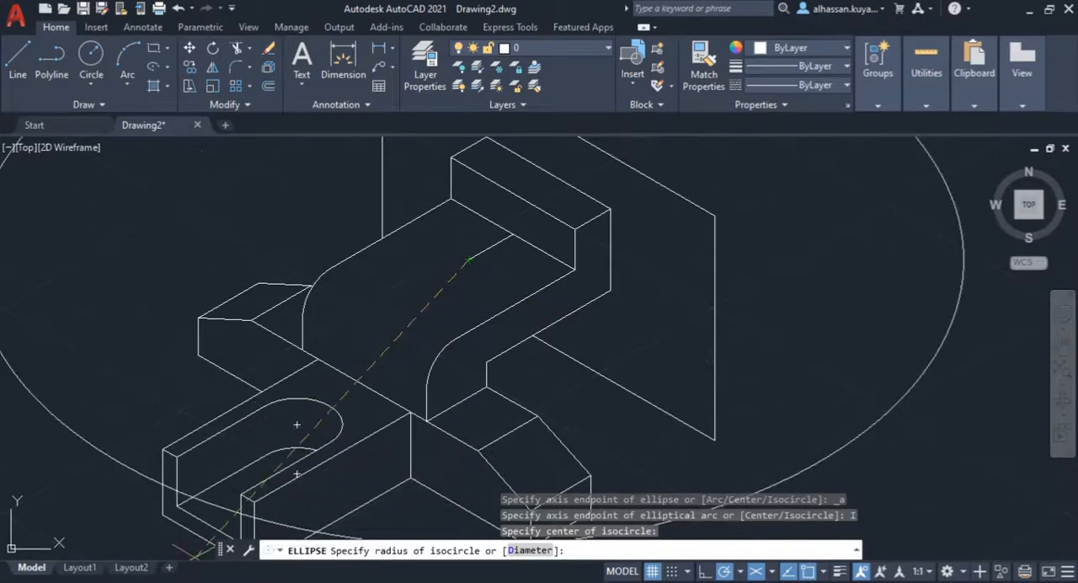
{"action": "left_click", "coordinate": [133, 537]}
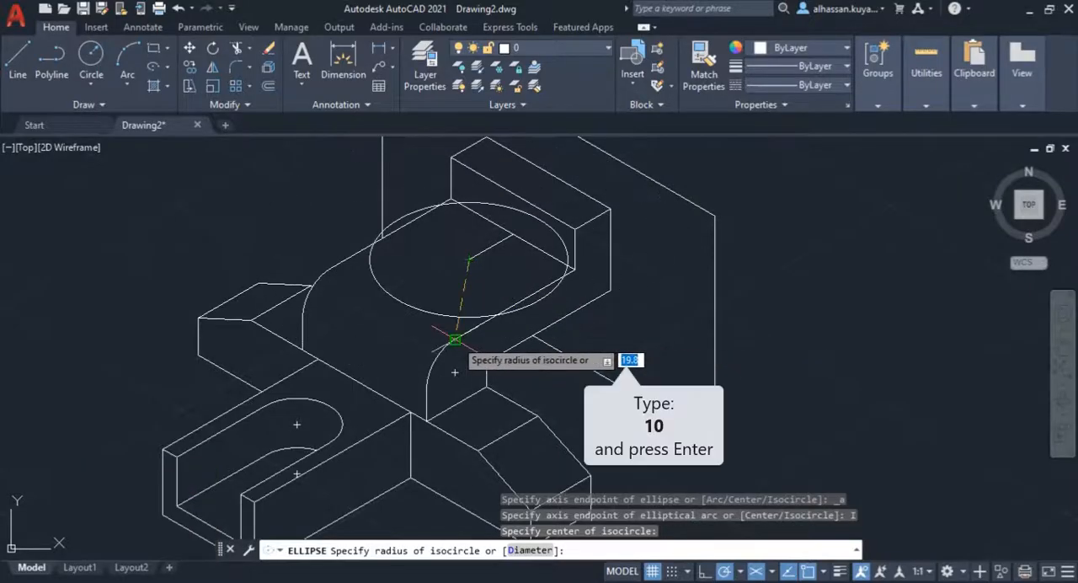
{"action": "type", "text": "10"}
{"action": "key", "text": "Return"}
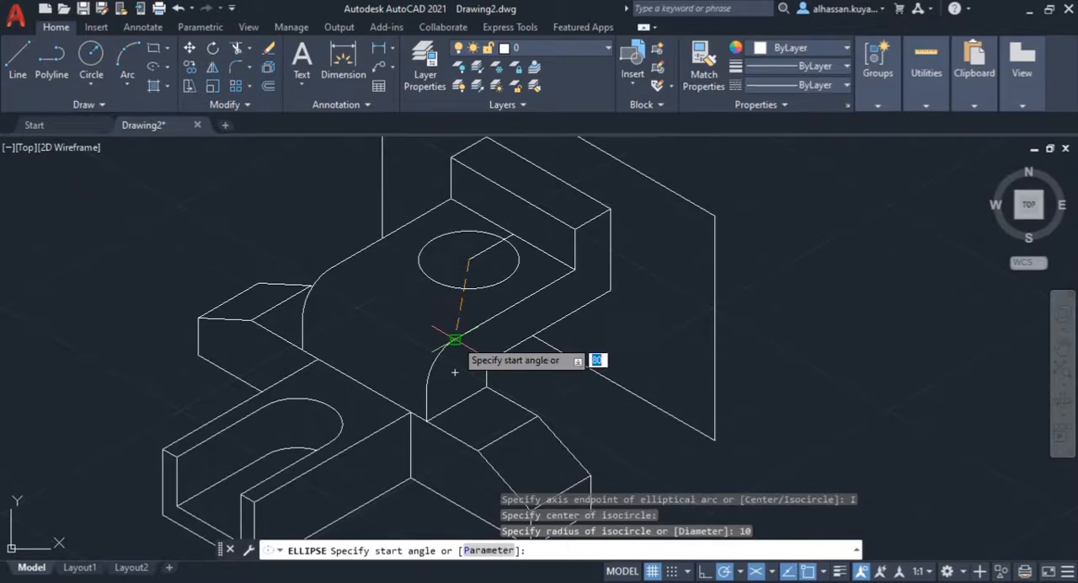
{"action": "type", "text": "0"}
{"action": "key", "text": "Return"}
{"action": "key", "text": "Return"}
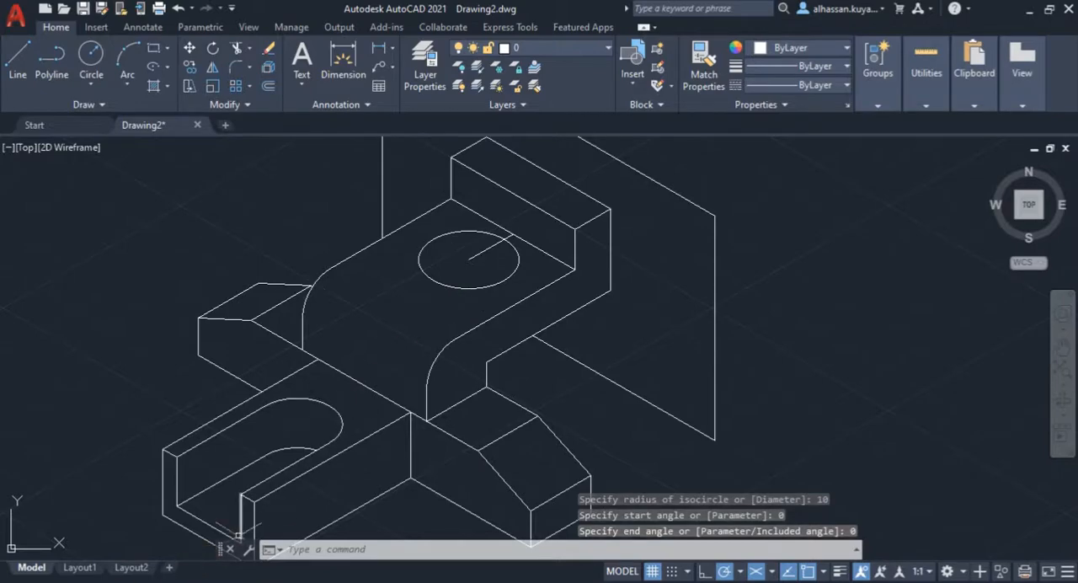
Step: Recheck the reference drawing and delete the 12.5 mm helper line inside the isocircle
{"action": "mouse_move", "coordinate": [126, 580]}
{"action": "left_click", "coordinate": [125, 560]}
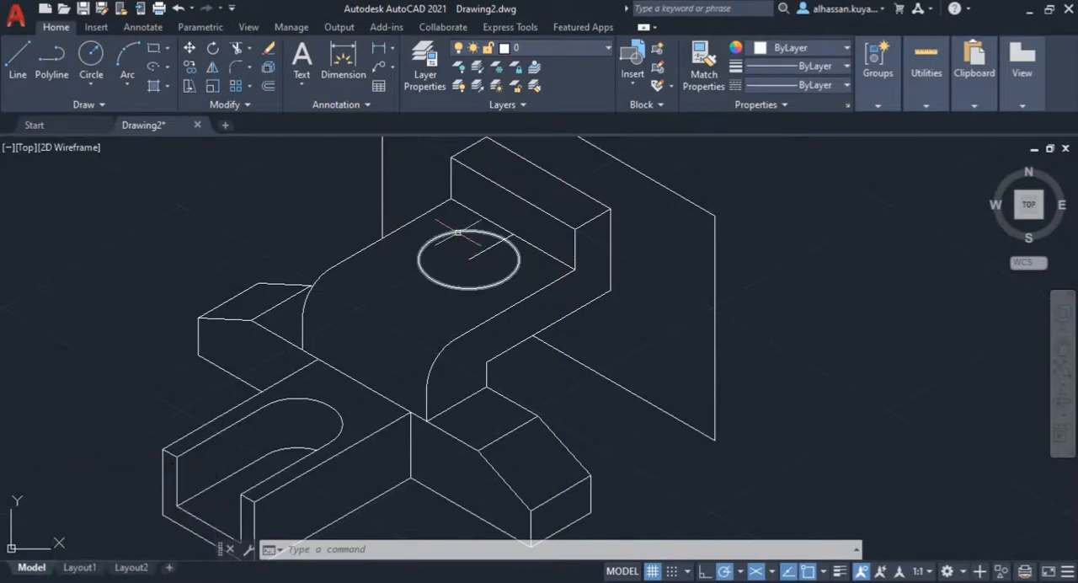
{"action": "key", "text": "Delete"}
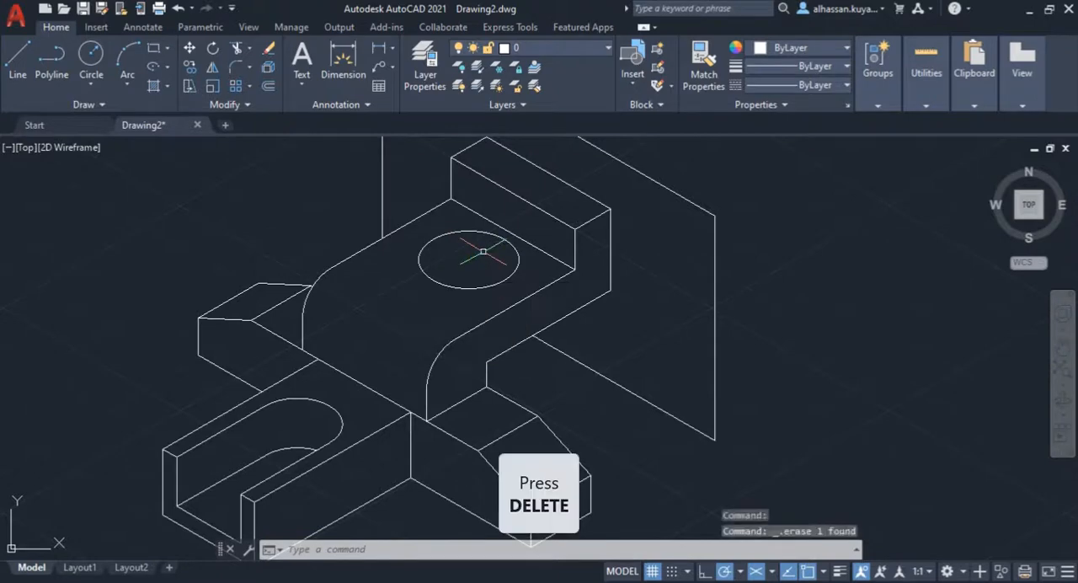
{"action": "key", "text": "BackSpace"}
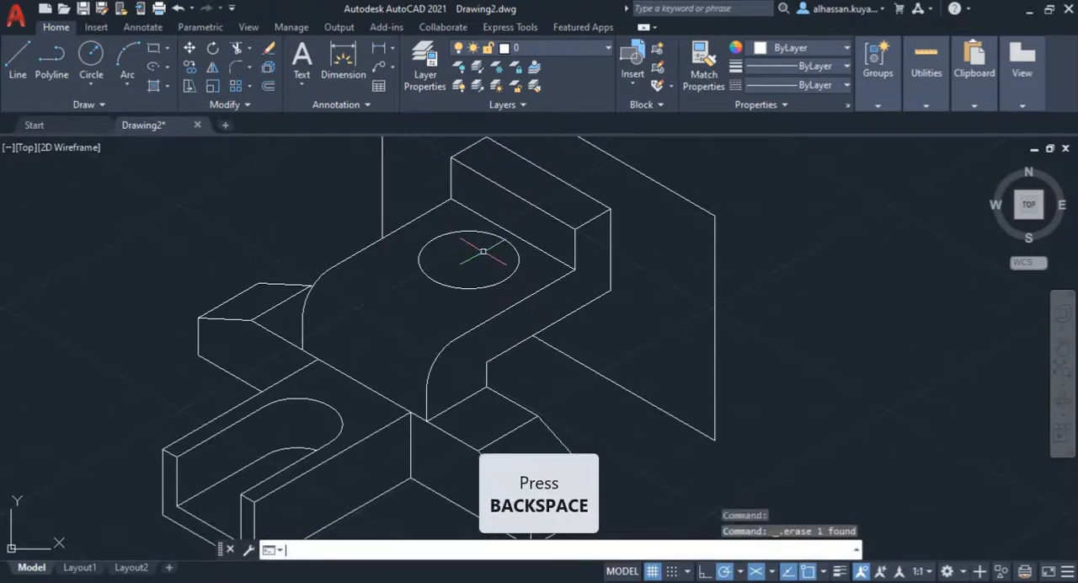
Step: Copy the isocircle from its centre 10 mm straight down to represent the hole's lower rim
{"action": "left_click", "coordinate": [436, 279]}
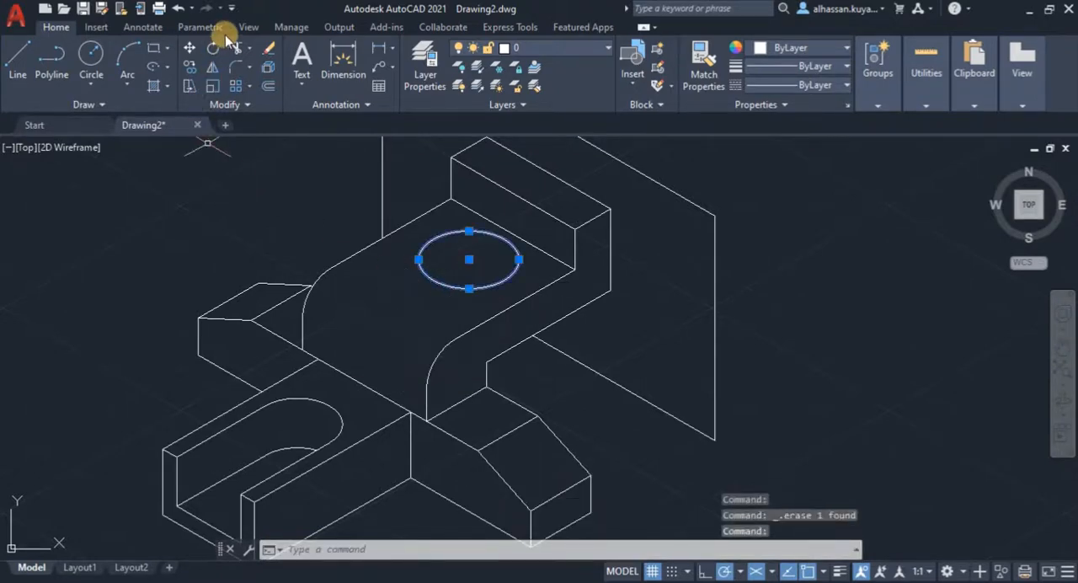
{"action": "left_click", "coordinate": [240, 51]}
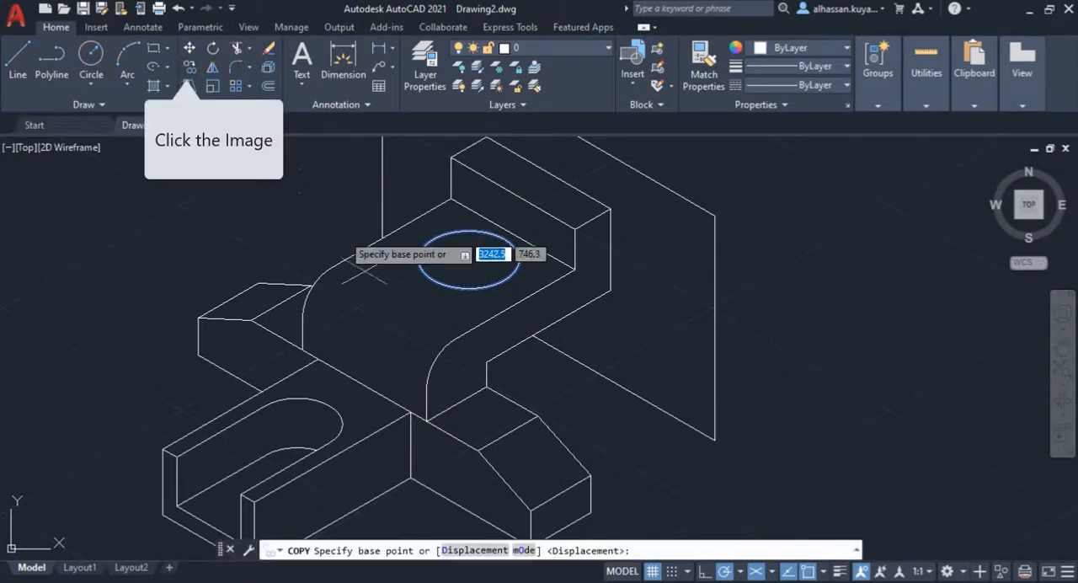
{"action": "left_click", "coordinate": [469, 260]}
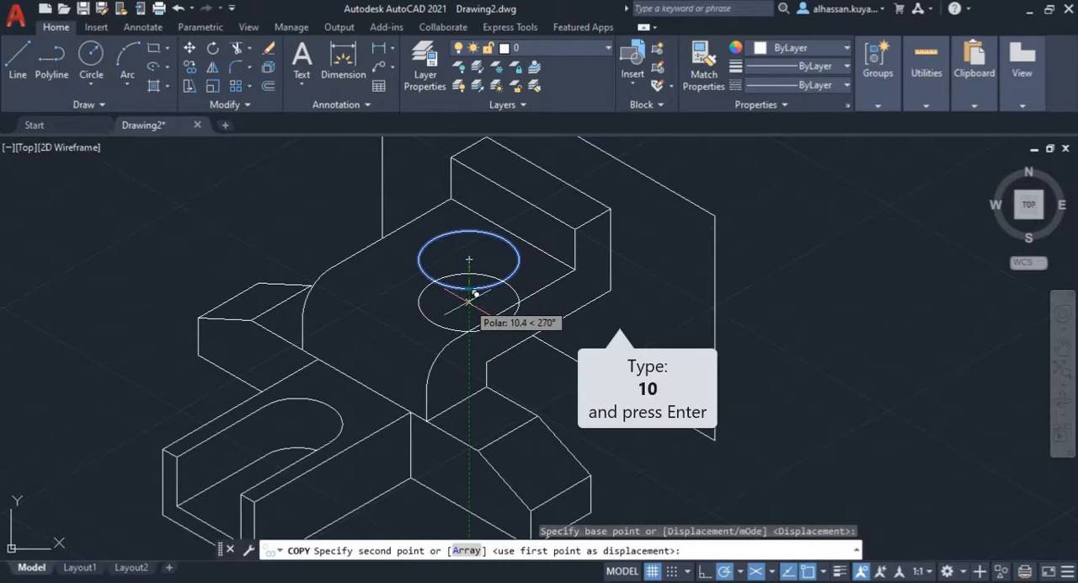
{"action": "type", "text": "10"}
{"action": "key", "text": "Return"}
{"action": "key", "text": "Return"}
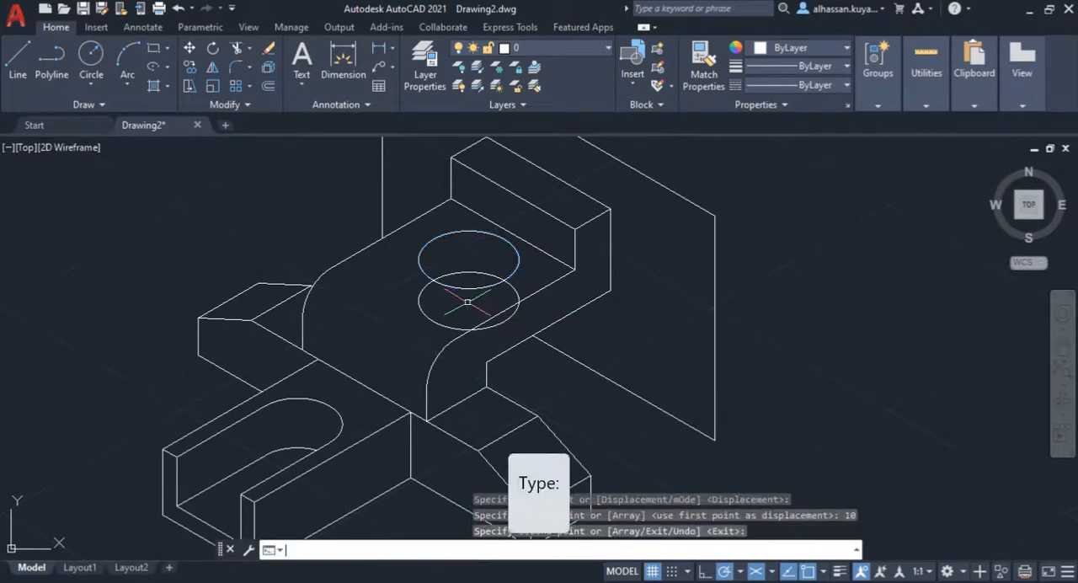
Step: Trim the copied lower isocircle so that only its arc inside the deck's hole remains
{"action": "left_click", "coordinate": [236, 51]}
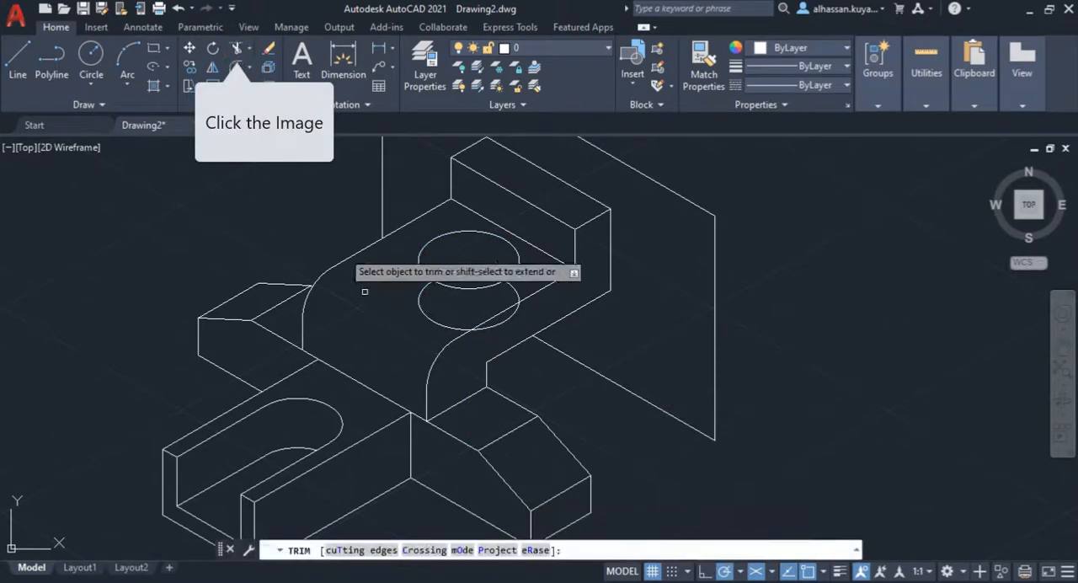
{"action": "left_click", "coordinate": [421, 296]}
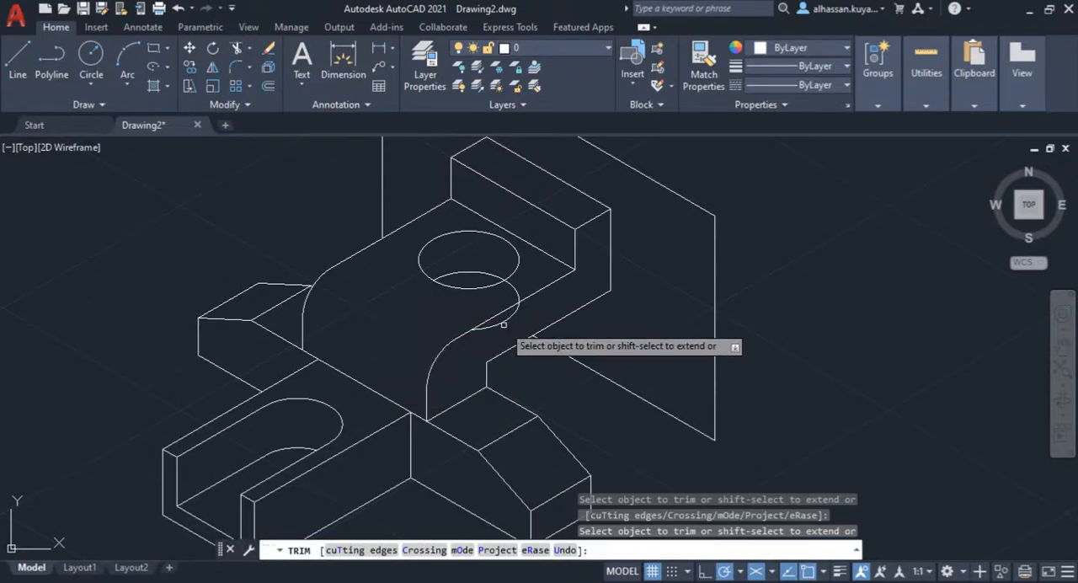
{"action": "left_click", "coordinate": [505, 318]}
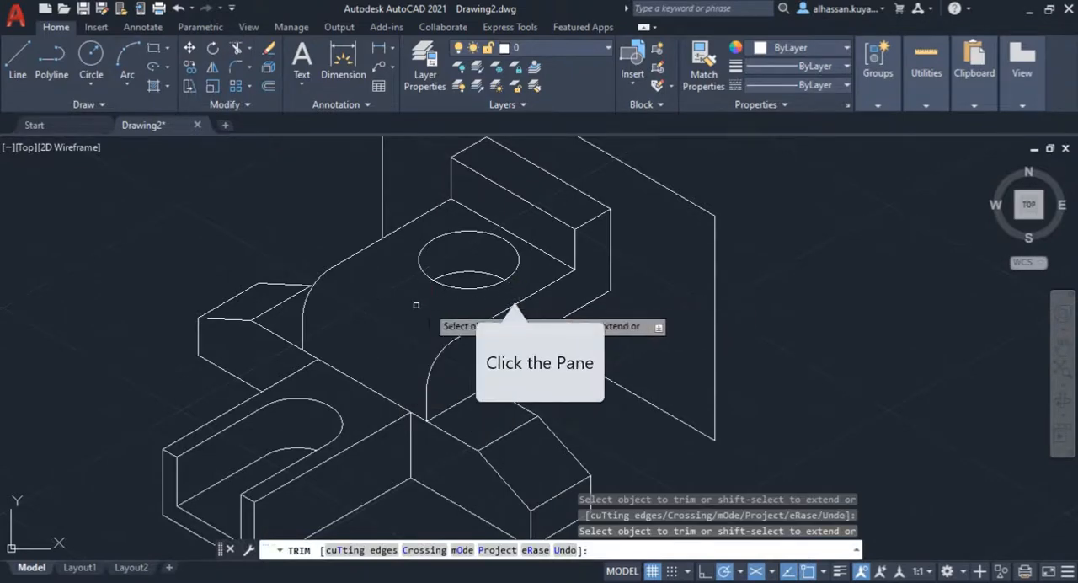
{"action": "key", "text": "Return"}
{"action": "middle_click_drag", "start_coordinate": [396, 330], "coordinate": [411, 370]}
{"action": "middle_click_drag", "start_coordinate": [491, 279], "coordinate": [434, 320]}
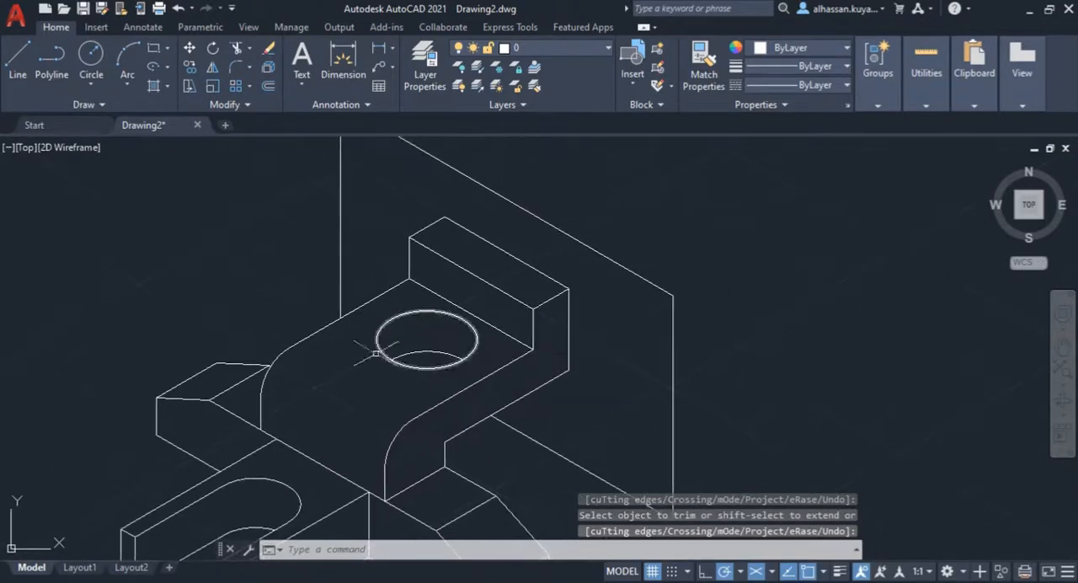
Step: Check the upright's rounded features in the Assignment 2 reference drawing and switch the drafting plane to isoplane Left
{"action": "left_click", "coordinate": [192, 581]}
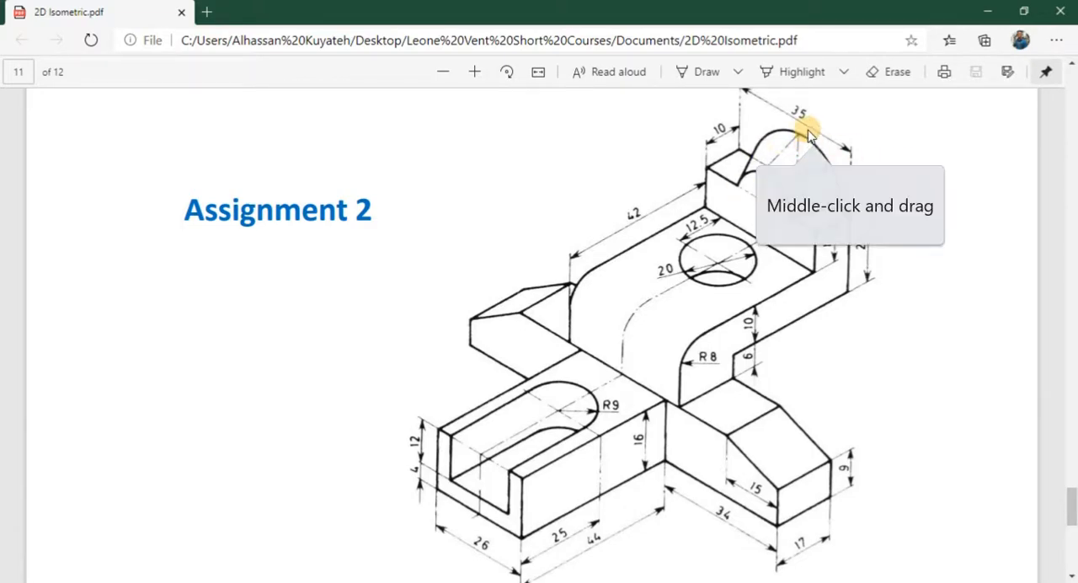
{"action": "middle_click_drag", "start_coordinate": [806, 132], "coordinate": [806, 175]}
{"action": "scroll", "coordinate": [805, 174], "scroll_direction": "up", "scroll_amount": 1}
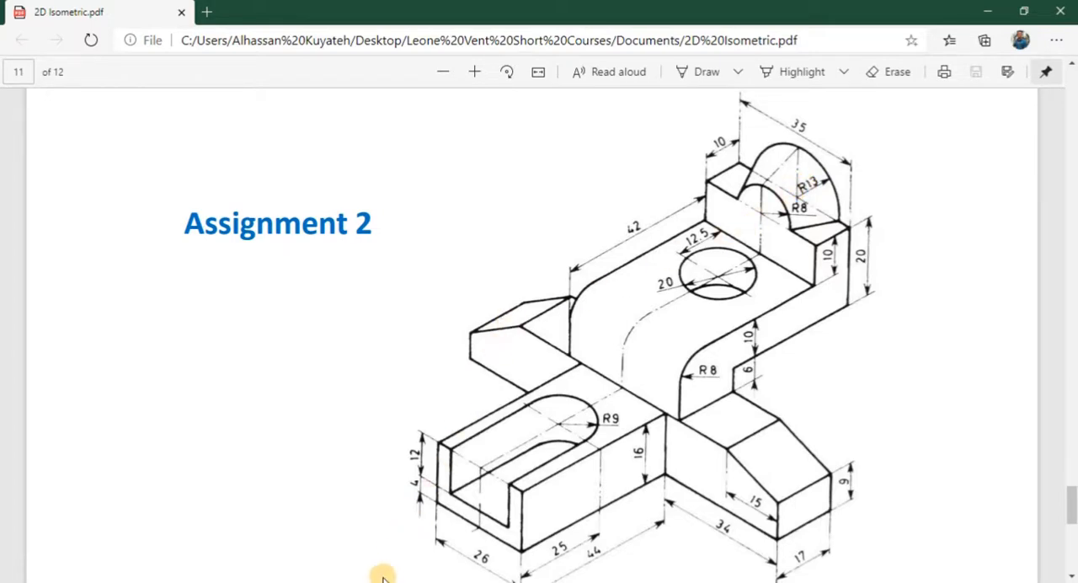
{"action": "left_click", "coordinate": [371, 539]}
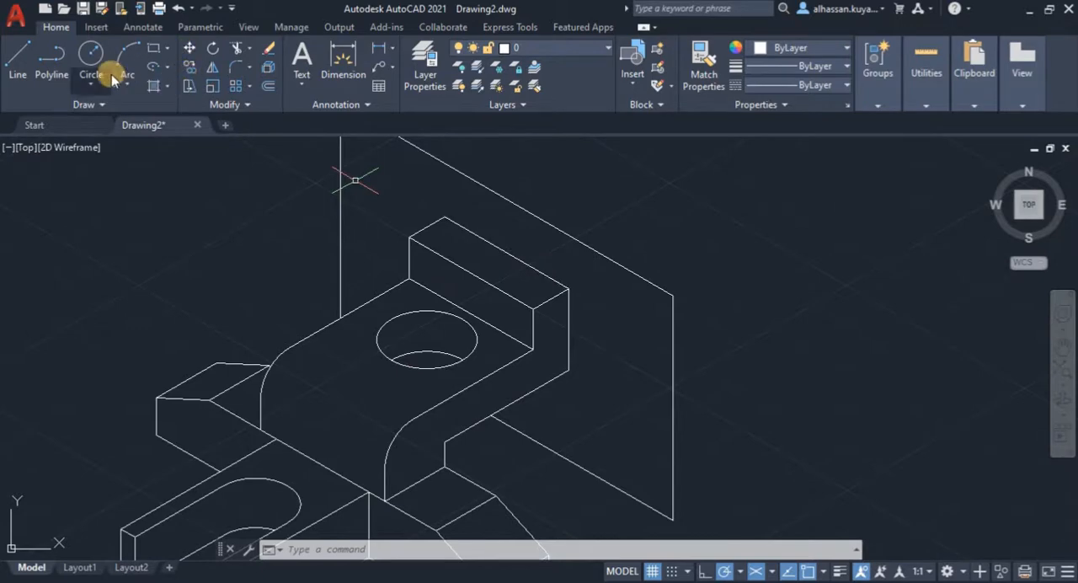
{"action": "scroll", "coordinate": [466, 269], "scroll_direction": "up", "scroll_amount": 2}
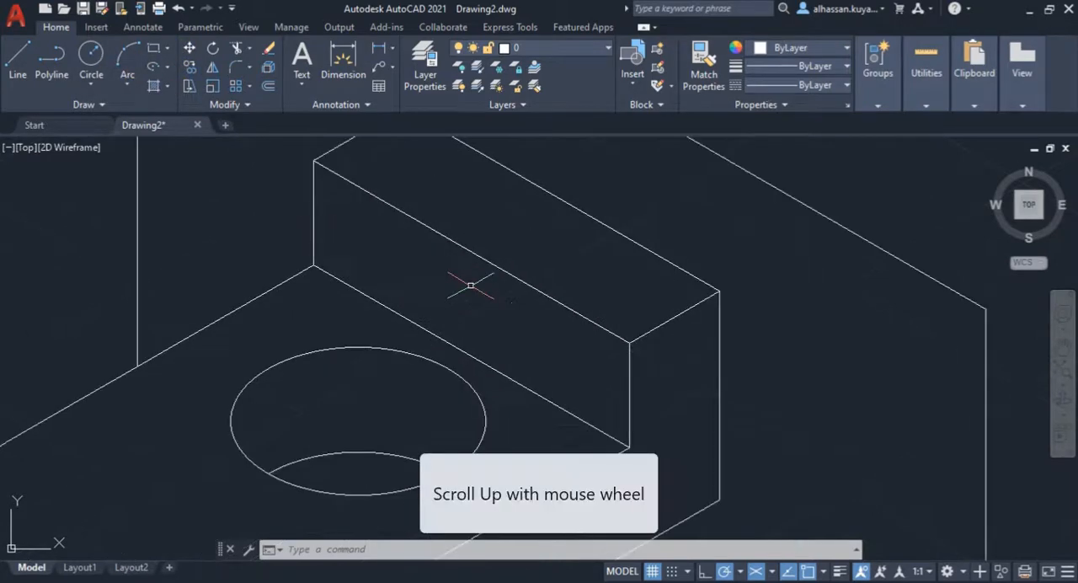
{"action": "scroll", "coordinate": [471, 286], "scroll_direction": "down", "scroll_amount": 1}
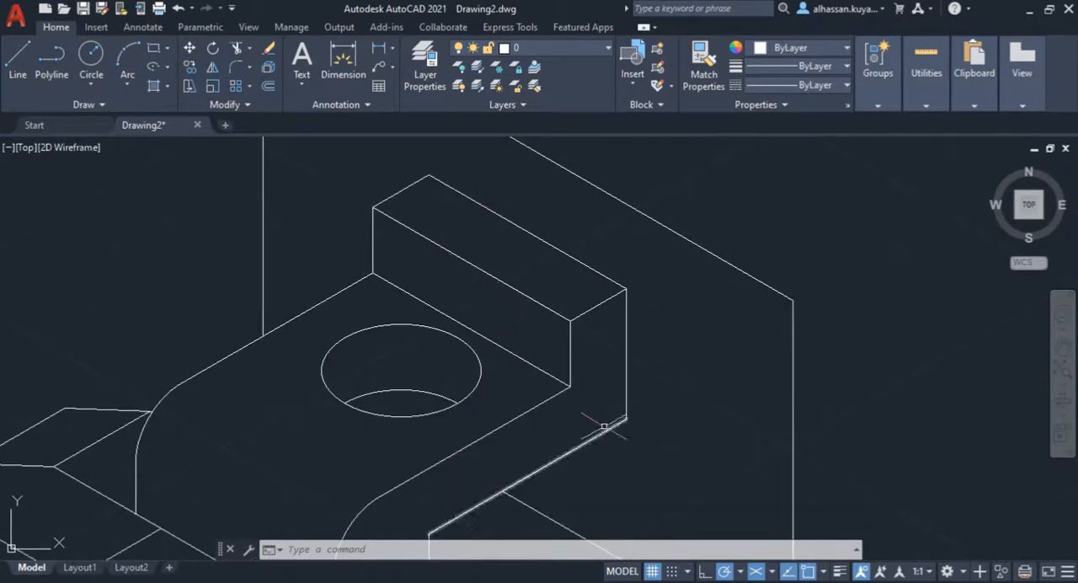
{"action": "left_click", "coordinate": [772, 571]}
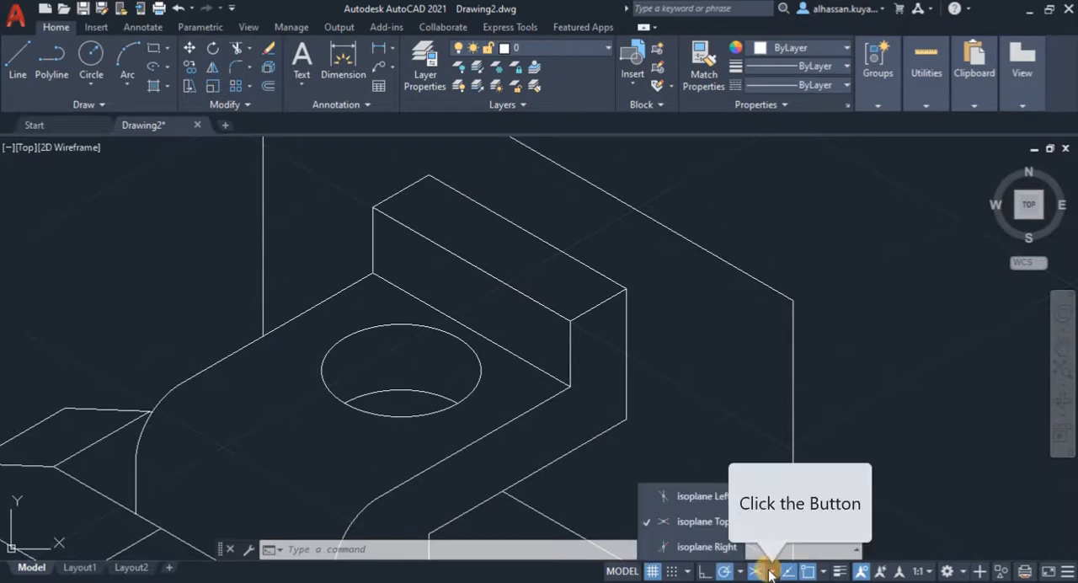
{"action": "left_click", "coordinate": [704, 496]}
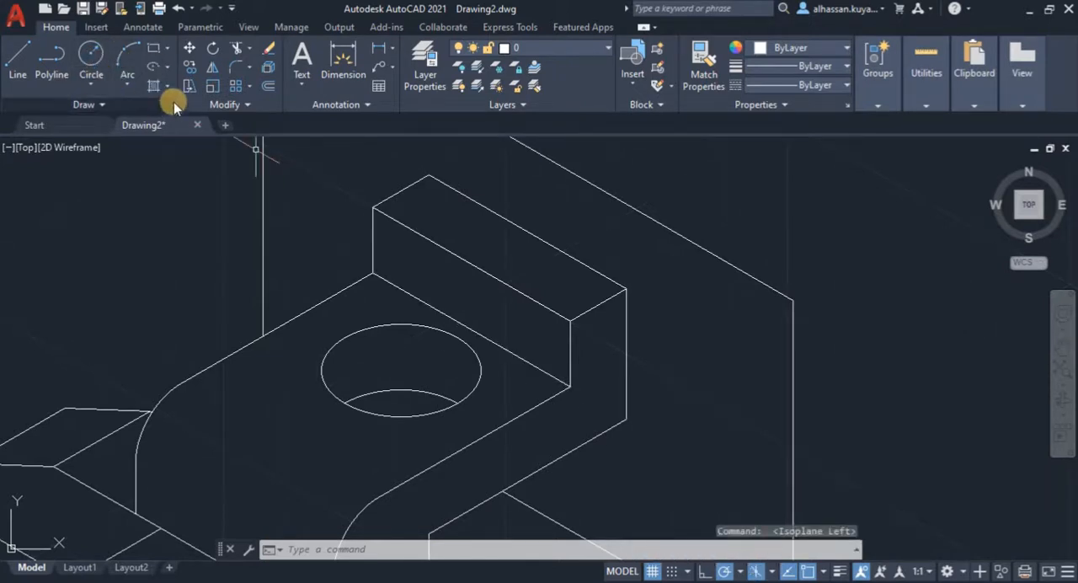
{"action": "left_click", "coordinate": [167, 67]}
{"action": "left_click", "coordinate": [147, 160]}
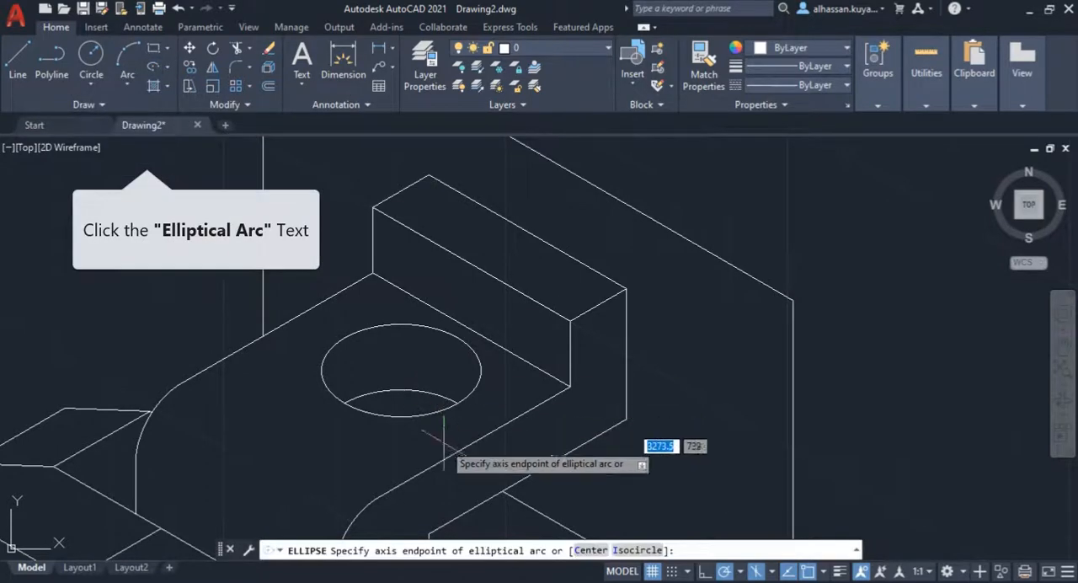
{"action": "left_click", "coordinate": [645, 550]}
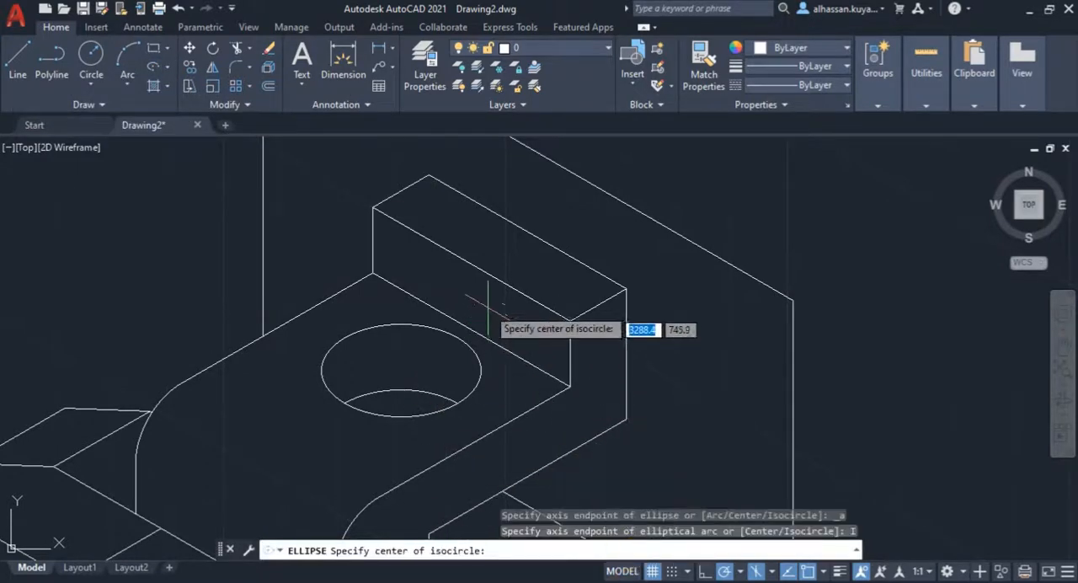
{"action": "left_click", "coordinate": [471, 263]}
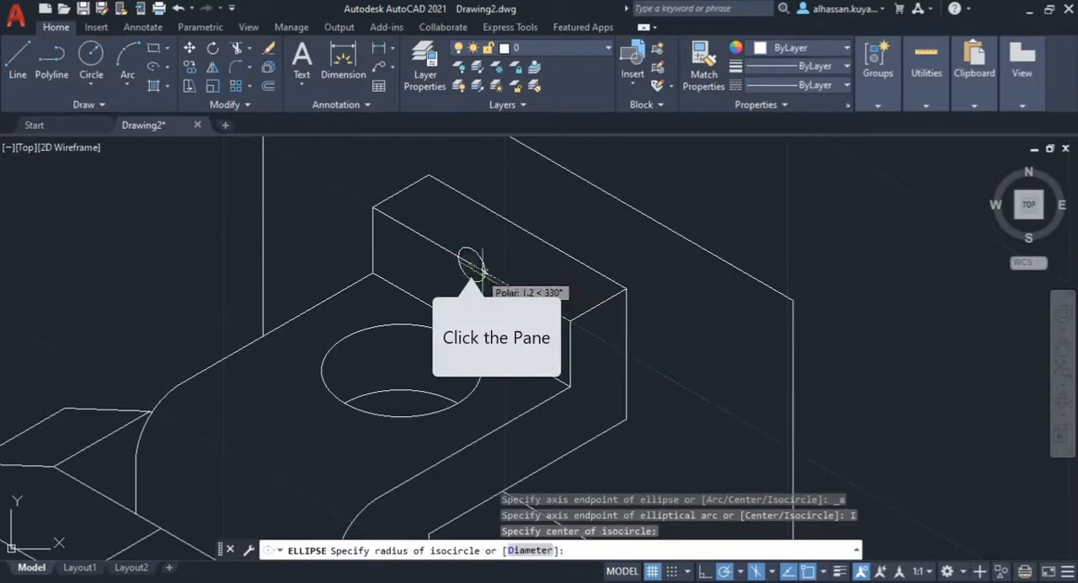
{"action": "type", "text": "8"}
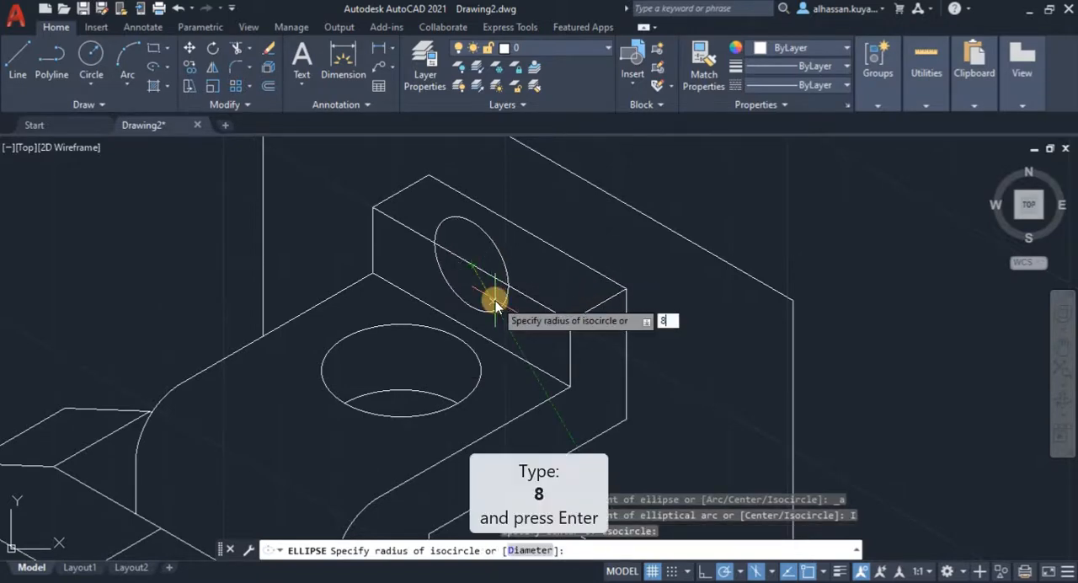
{"action": "key", "text": "Return"}
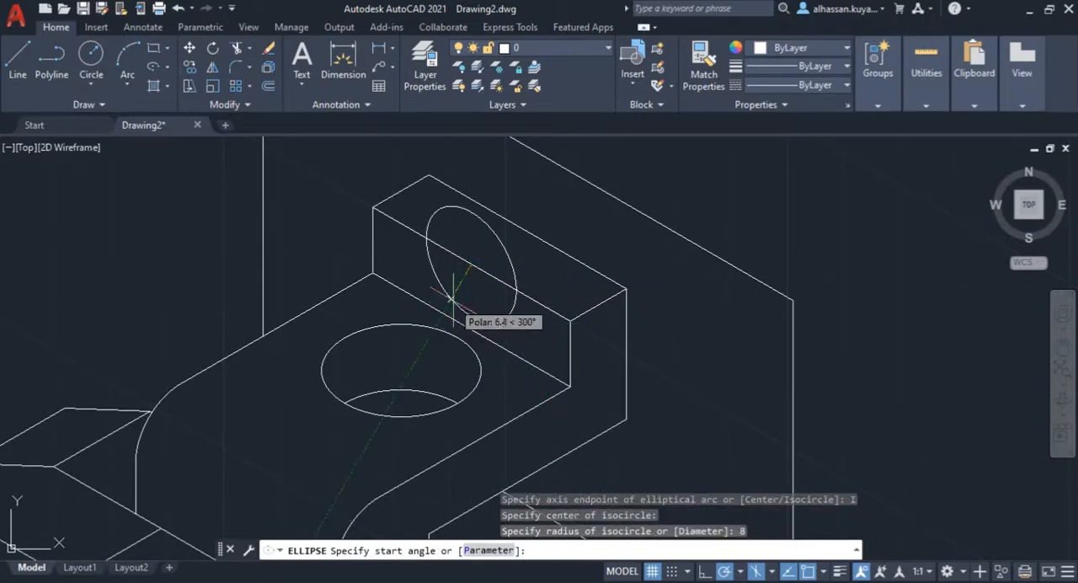
{"action": "key", "text": "Return"}
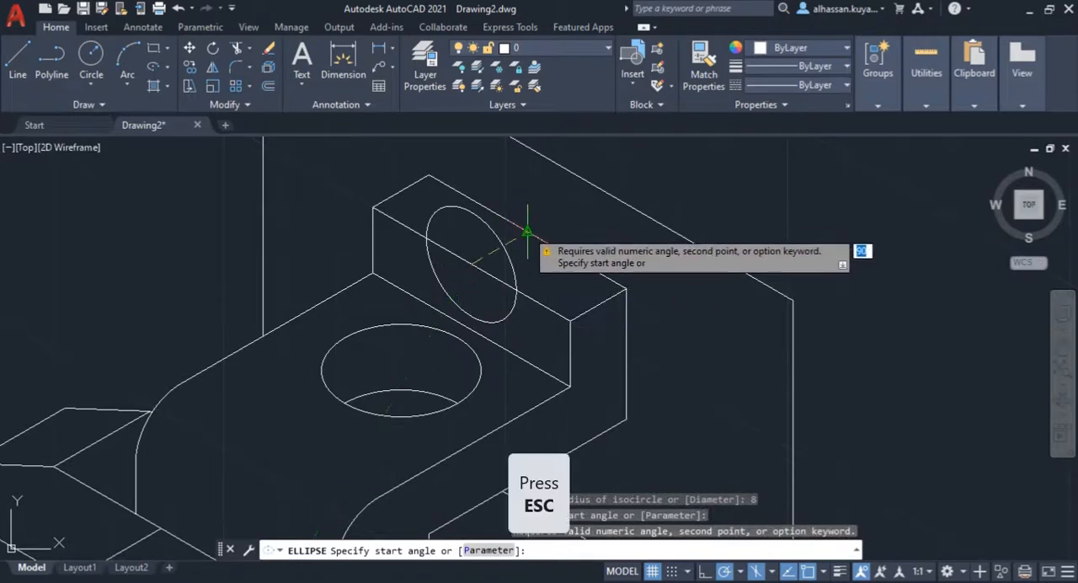
{"action": "key", "text": "Escape"}
Step: Draw an isocircle of radius 8 with Ellipse, centred on the midpoint of the upright block's front top edge
{"action": "key", "text": "Return"}
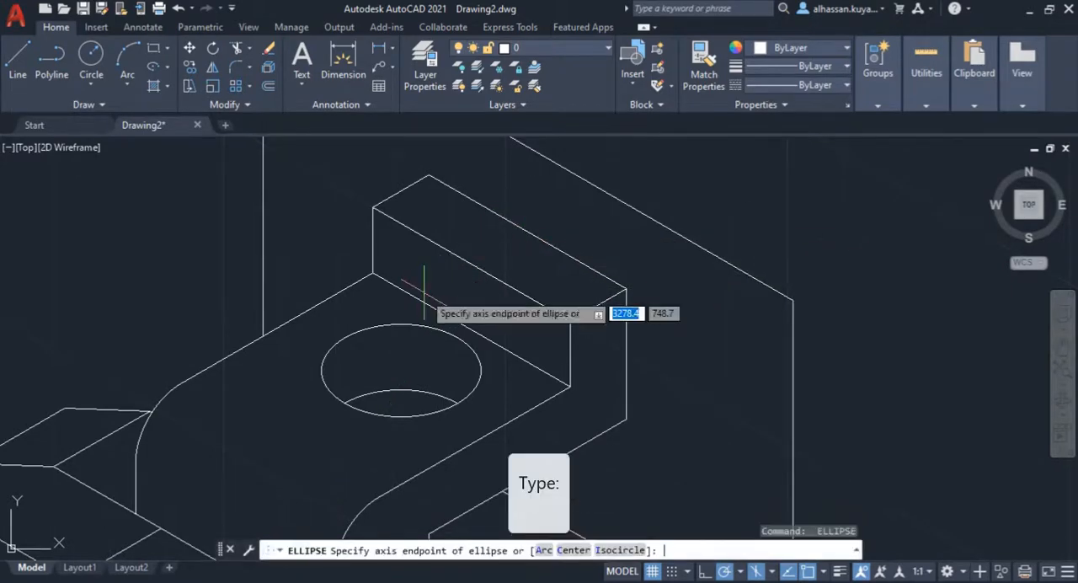
{"action": "left_click", "coordinate": [621, 550]}
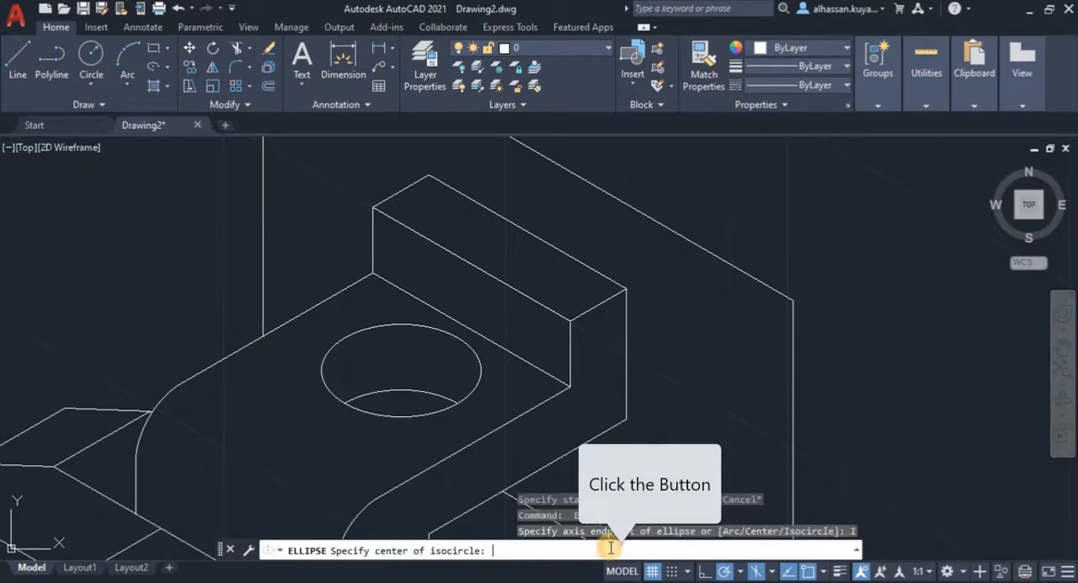
{"action": "left_click", "coordinate": [476, 267]}
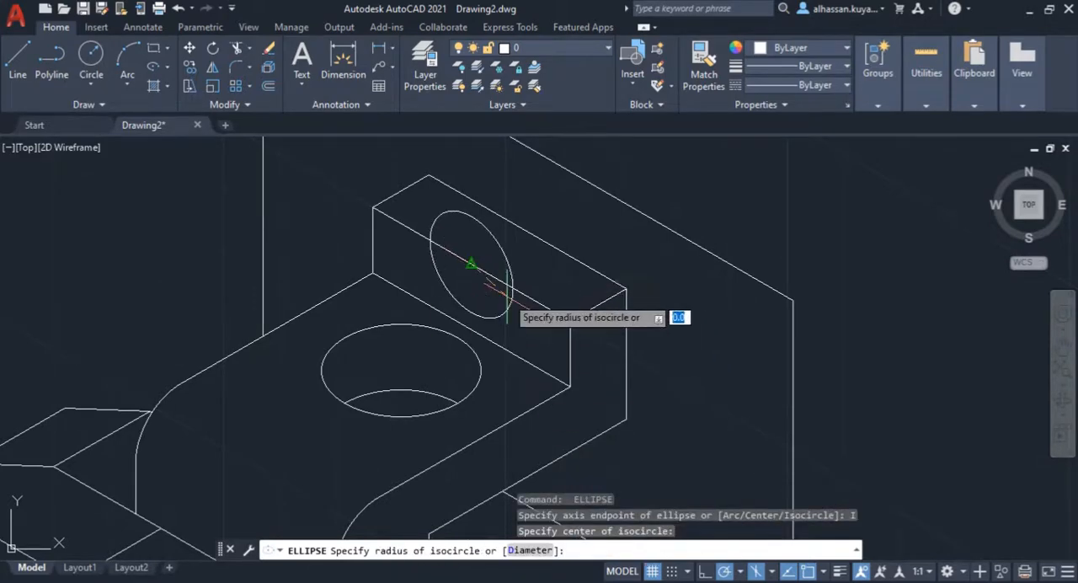
{"action": "type", "text": "8"}
{"action": "key", "text": "Return"}
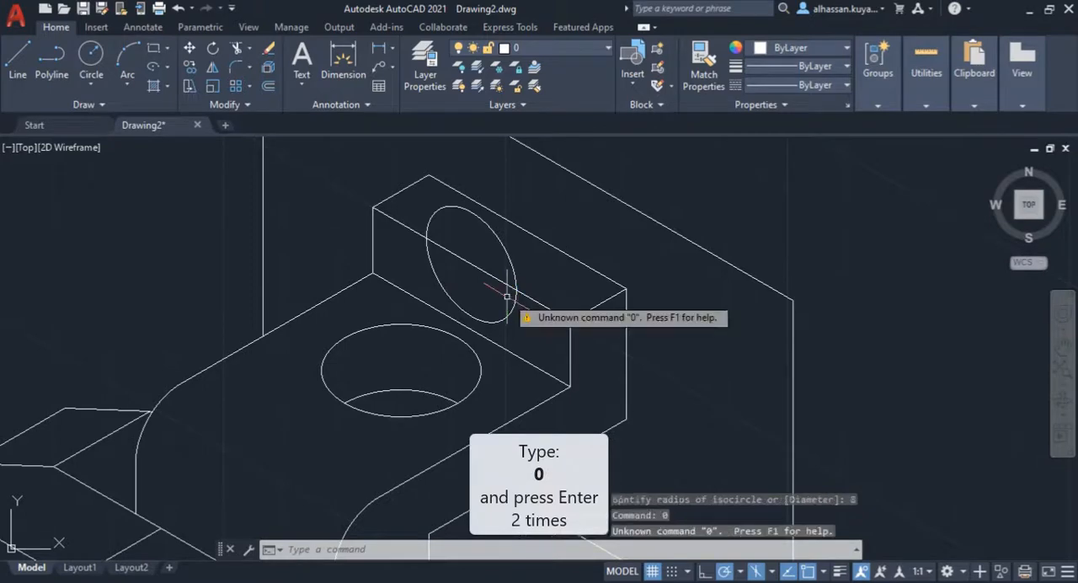
{"action": "key", "text": "Return"}
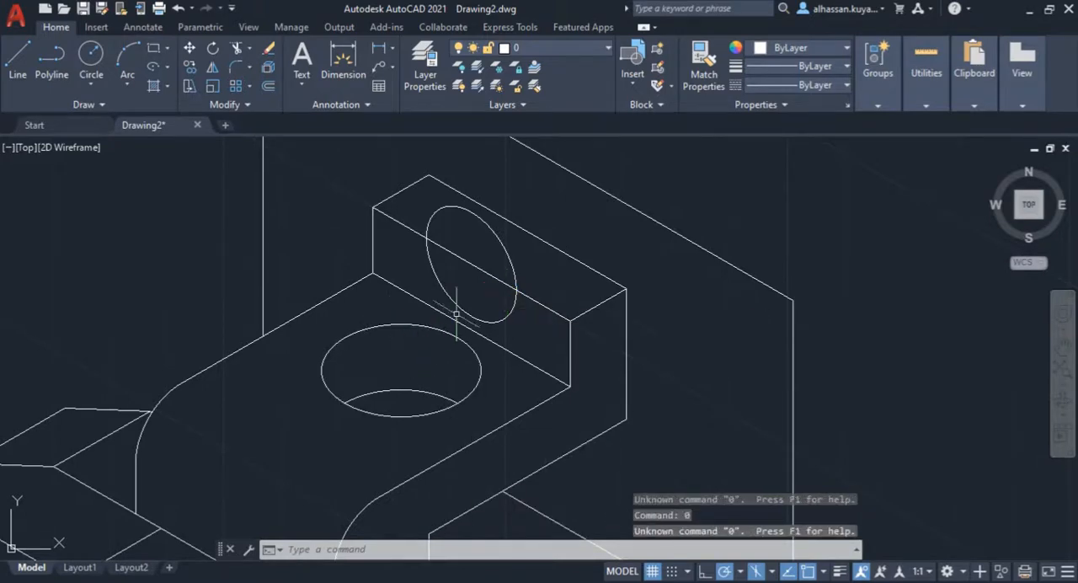
Step: Draw an isocircle of radius 13 with Ellipse, centred on the midpoint of the upright block's rear top edge
{"action": "type", "text": "el"}
{"action": "key", "text": "Return"}
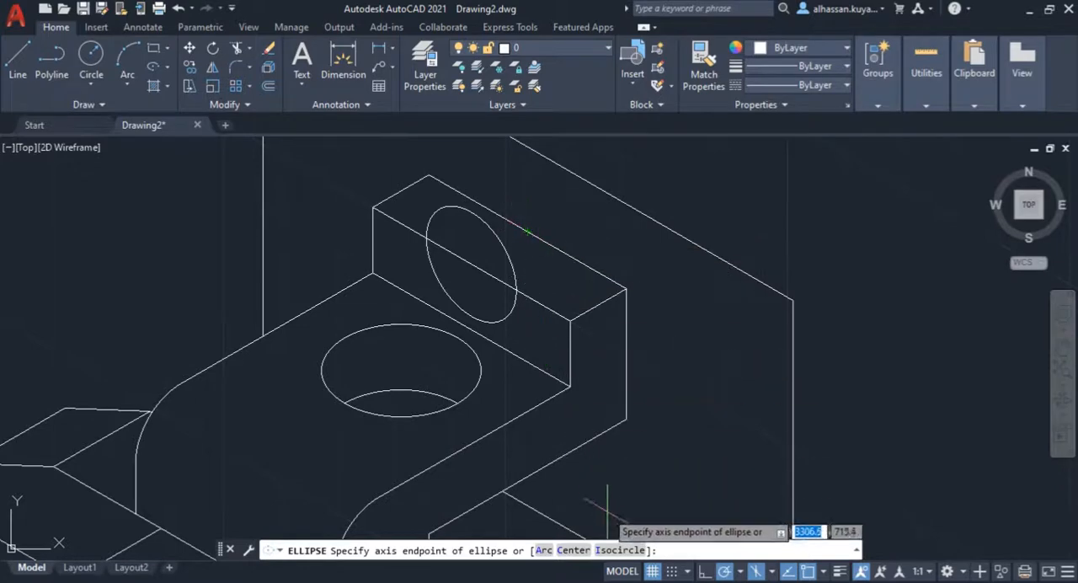
{"action": "left_click", "coordinate": [620, 550]}
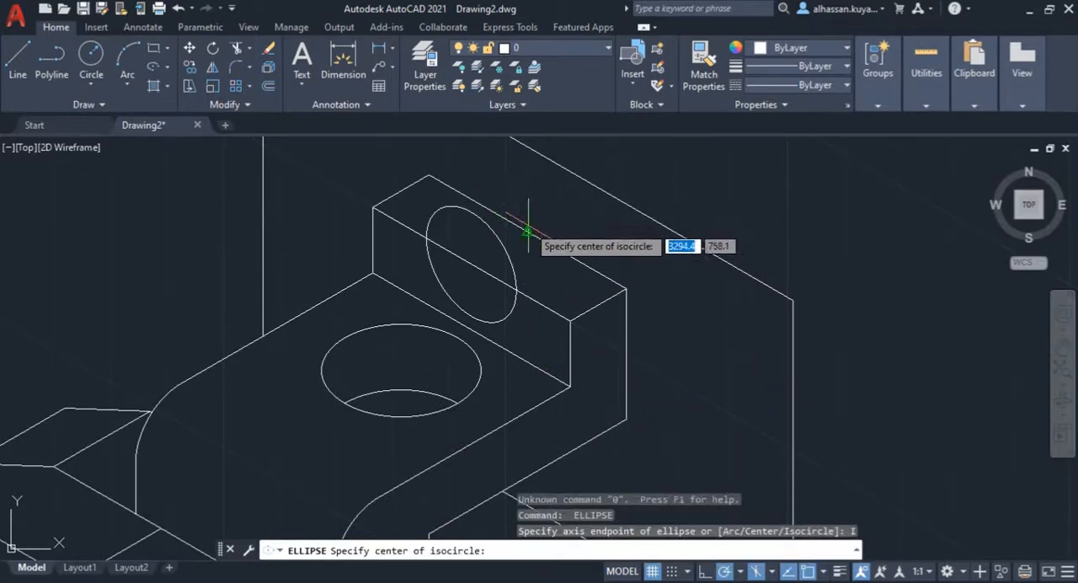
{"action": "left_click", "coordinate": [527, 231]}
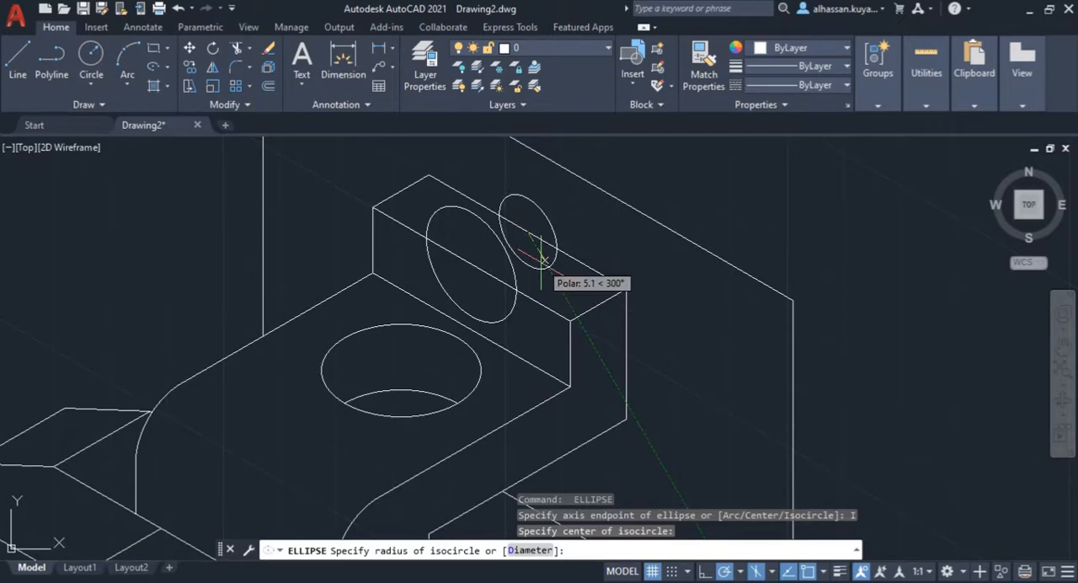
{"action": "type", "text": "13"}
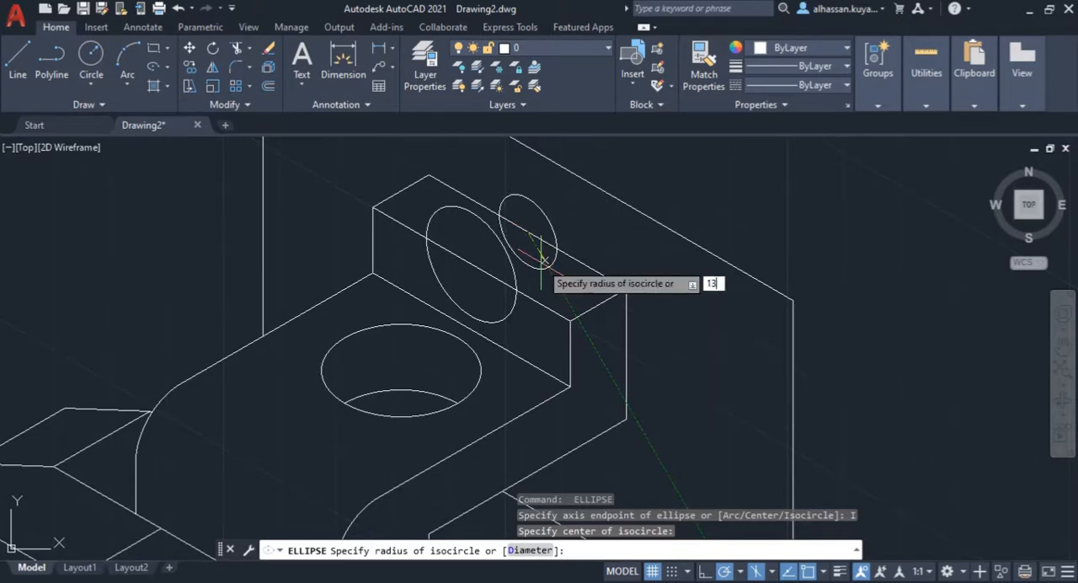
{"action": "key", "text": "Return"}
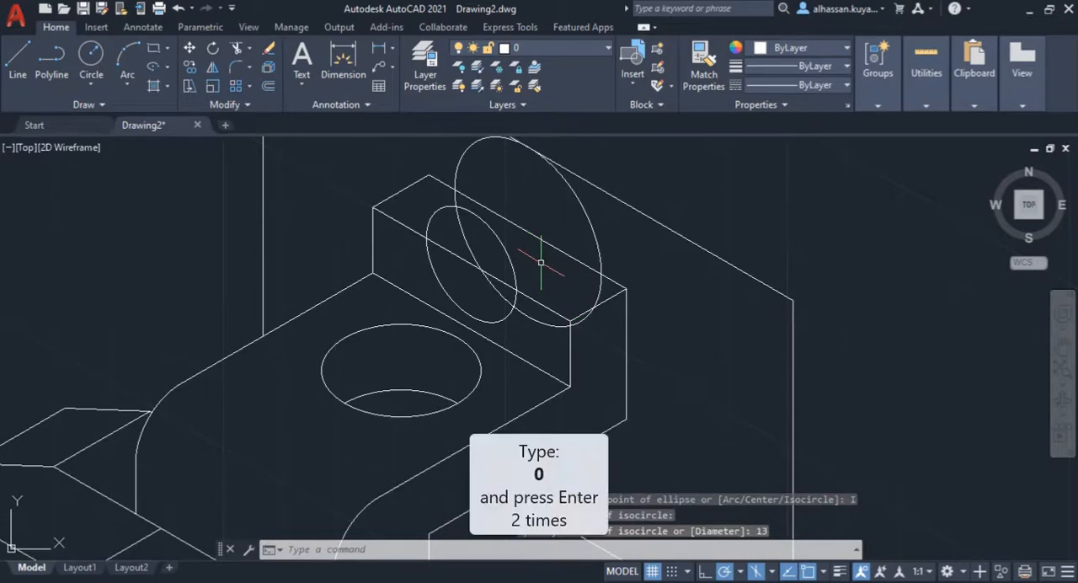
{"action": "type", "text": "0"}
{"action": "key", "text": "Return"}
{"action": "key", "text": "Return"}
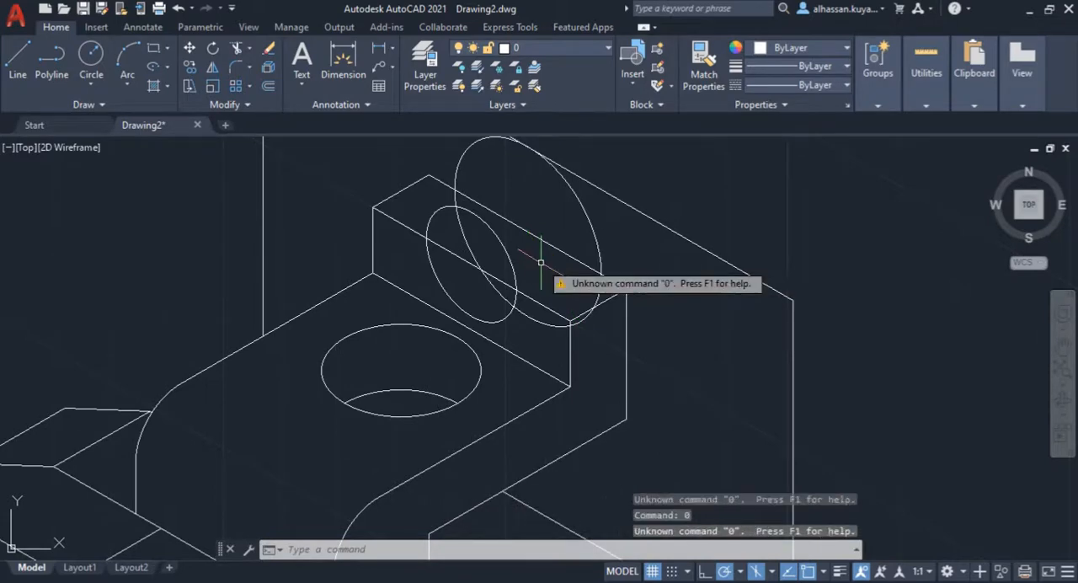
{"action": "key", "text": "Escape"}
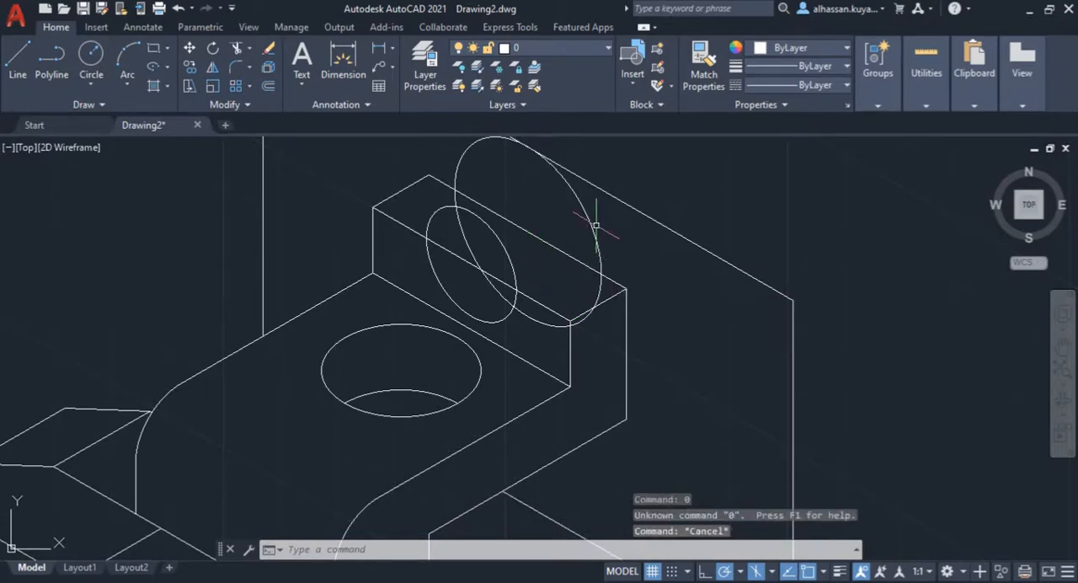
Step: Following the Assignment 2 reference drawing, trim both isocircles to their upper arcs and remove the upright's top edges between the arc ends
{"action": "middle_click_drag", "start_coordinate": [569, 180], "coordinate": [601, 220]}
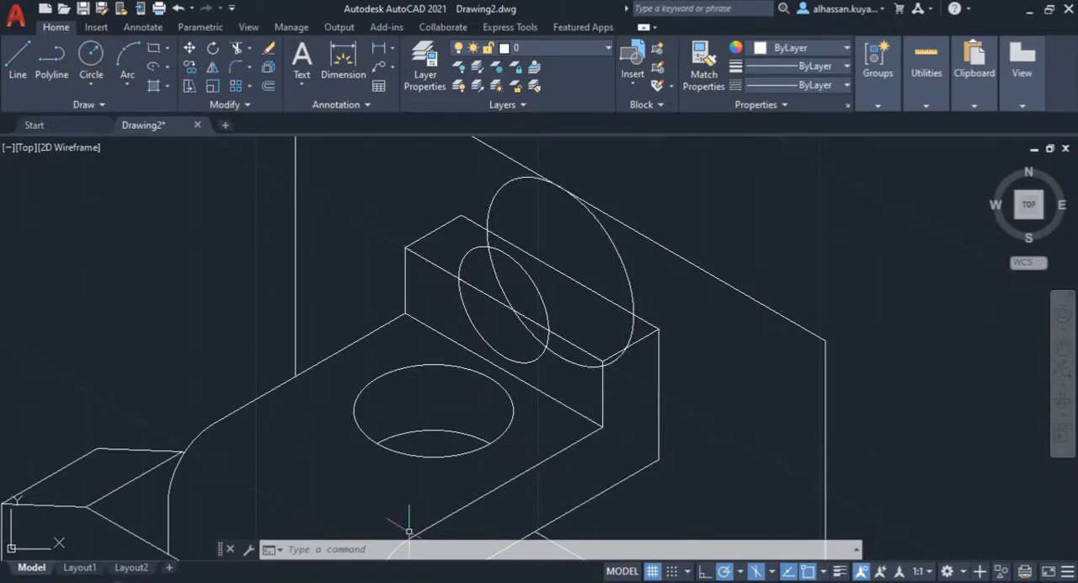
{"action": "left_click", "coordinate": [121, 581]}
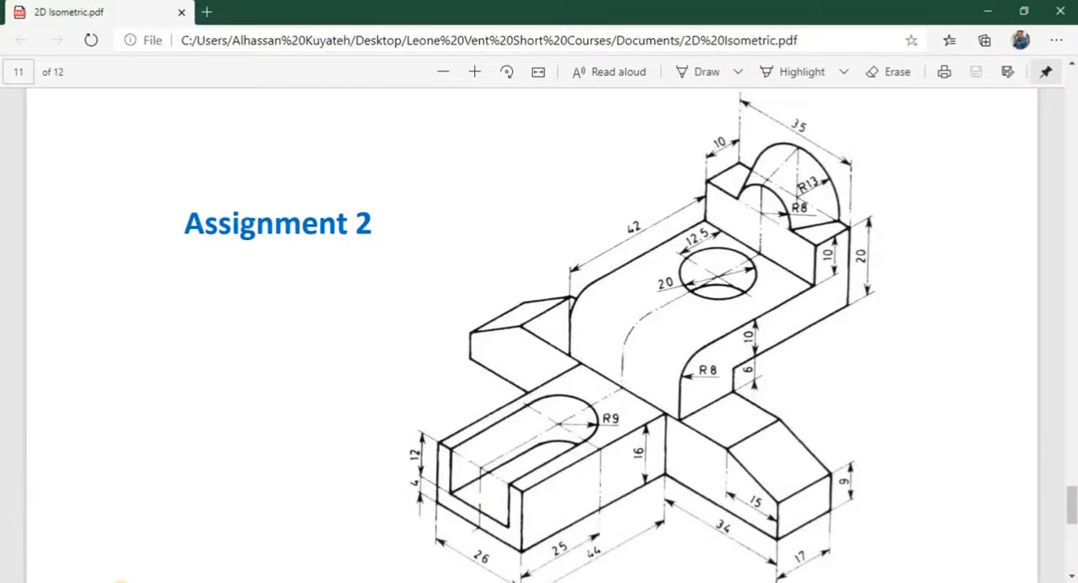
{"action": "left_click", "coordinate": [121, 581]}
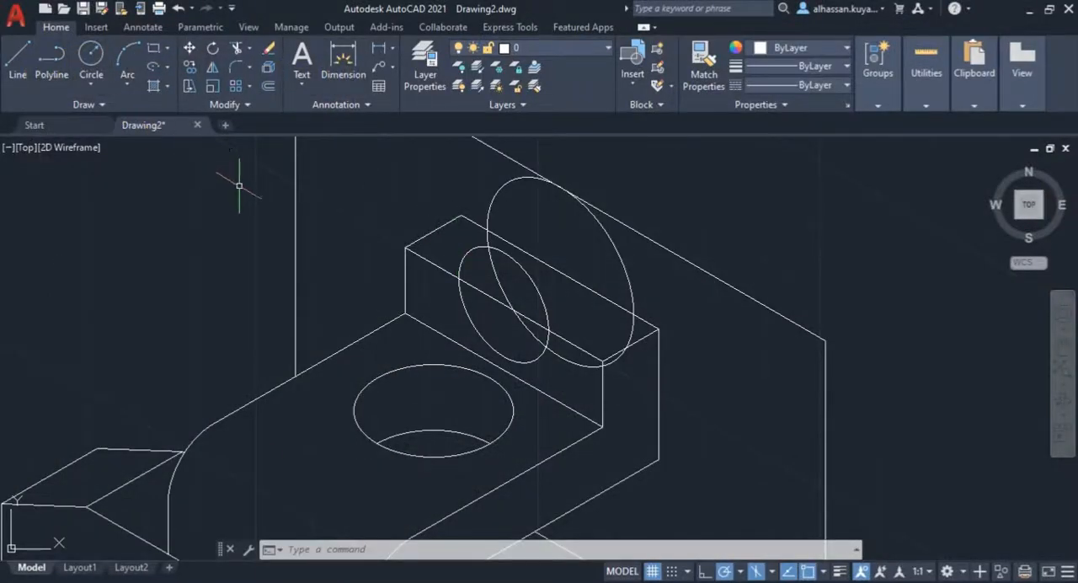
{"action": "left_click", "coordinate": [232, 48]}
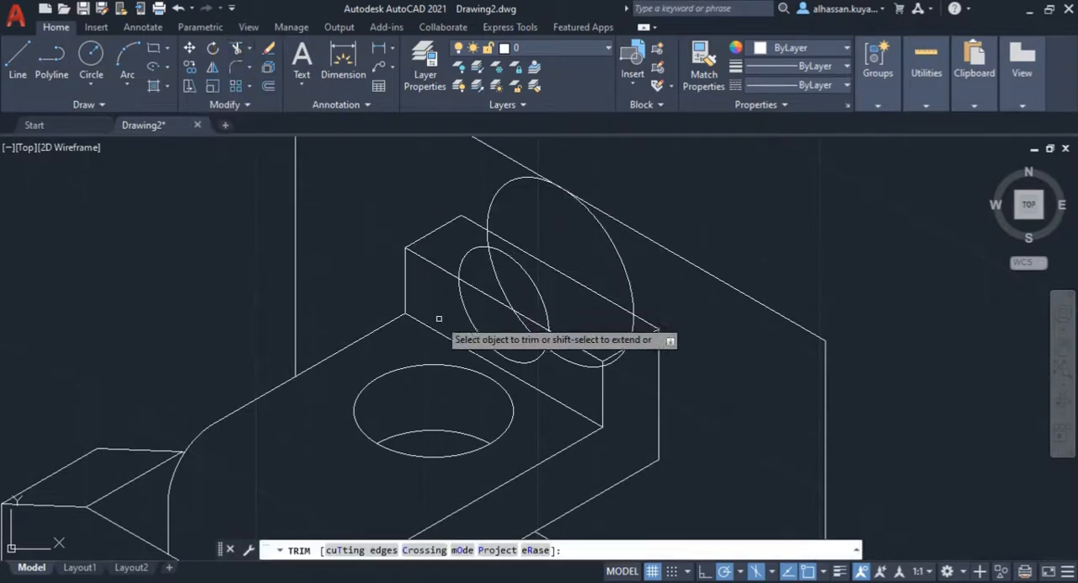
{"action": "left_click", "coordinate": [469, 311]}
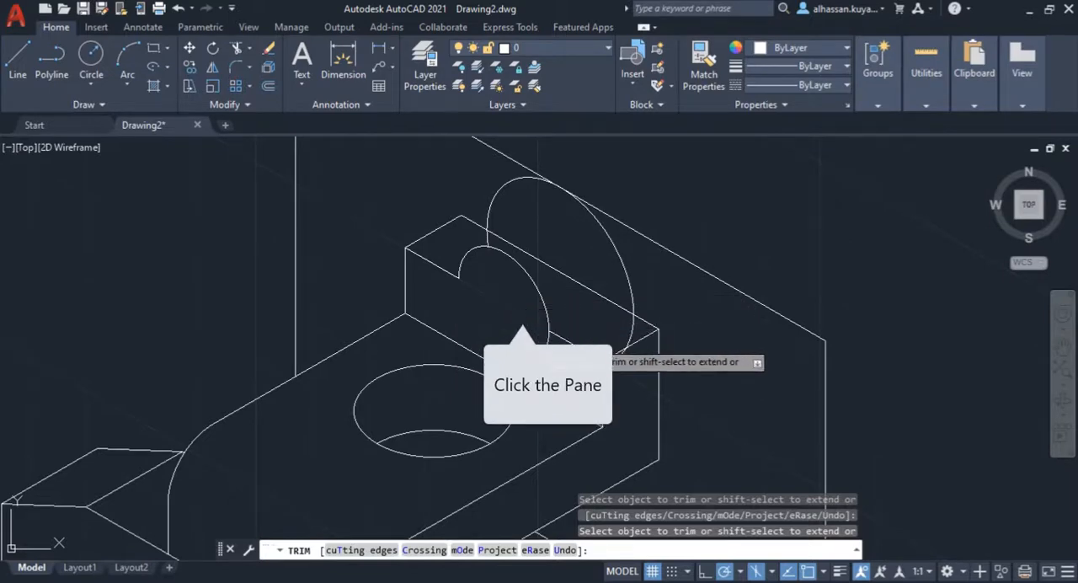
{"action": "left_click", "coordinate": [550, 344]}
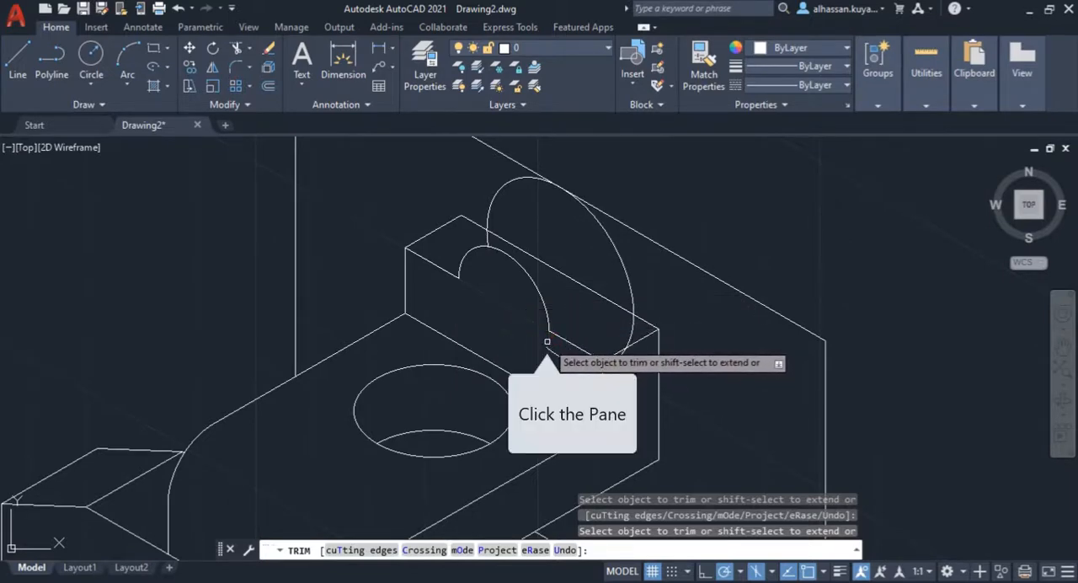
{"action": "left_click", "coordinate": [597, 364]}
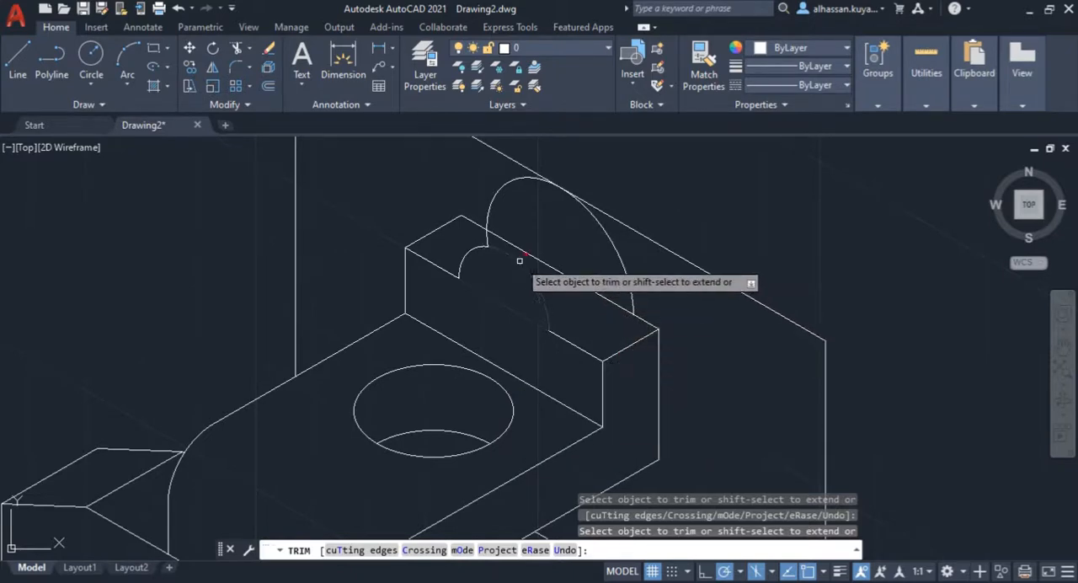
{"action": "middle_click_drag", "start_coordinate": [491, 299], "coordinate": [466, 332]}
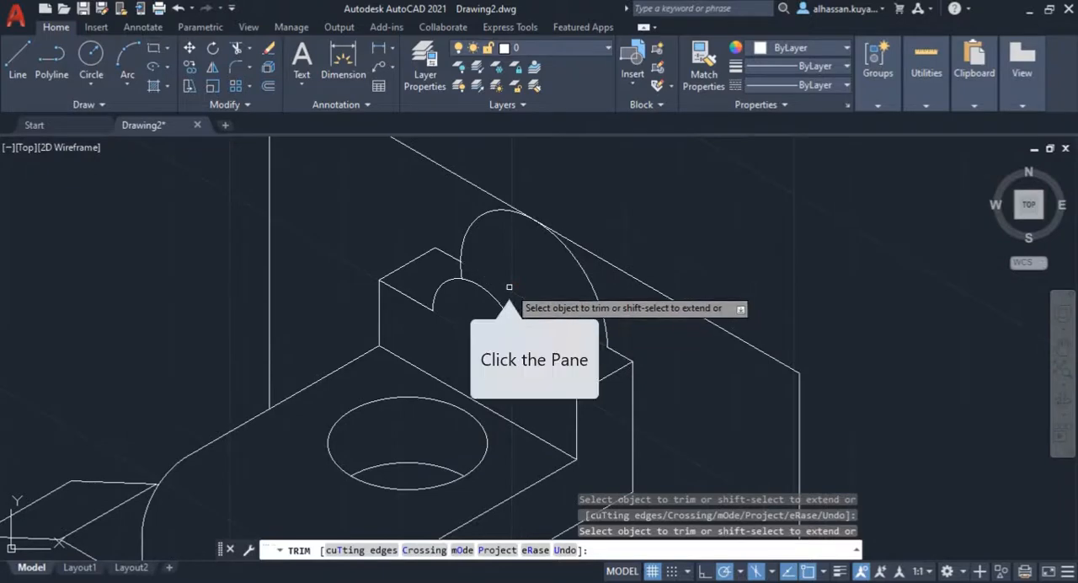
{"action": "key", "text": "Escape"}
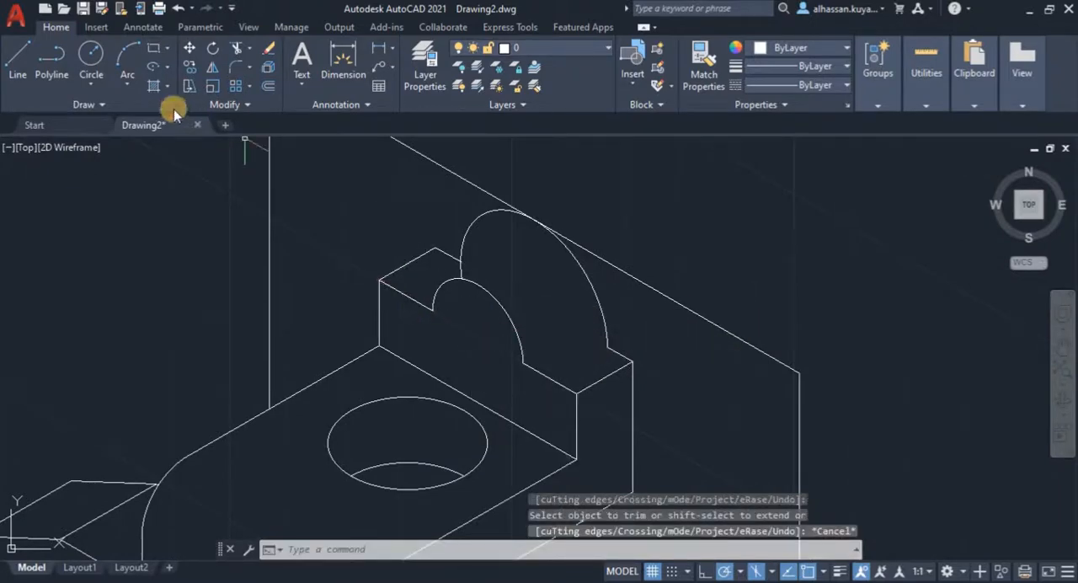
Step: Draw a line from the R8 arc's upper-left quadrant to the matching quadrant of the R13 arc
{"action": "left_click", "coordinate": [19, 52]}
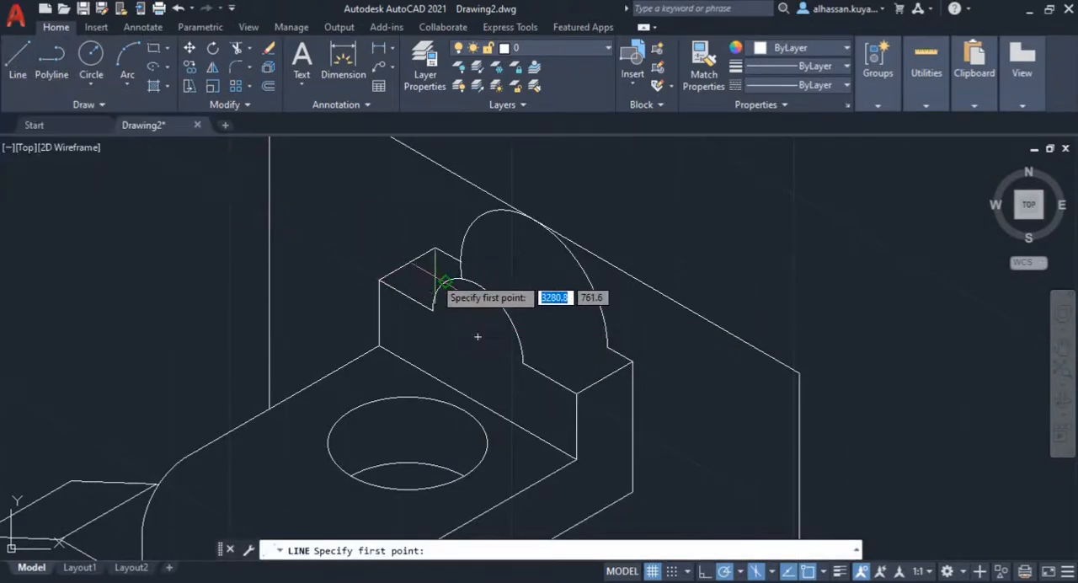
{"action": "scroll", "coordinate": [477, 336], "scroll_direction": "up", "scroll_amount": 3}
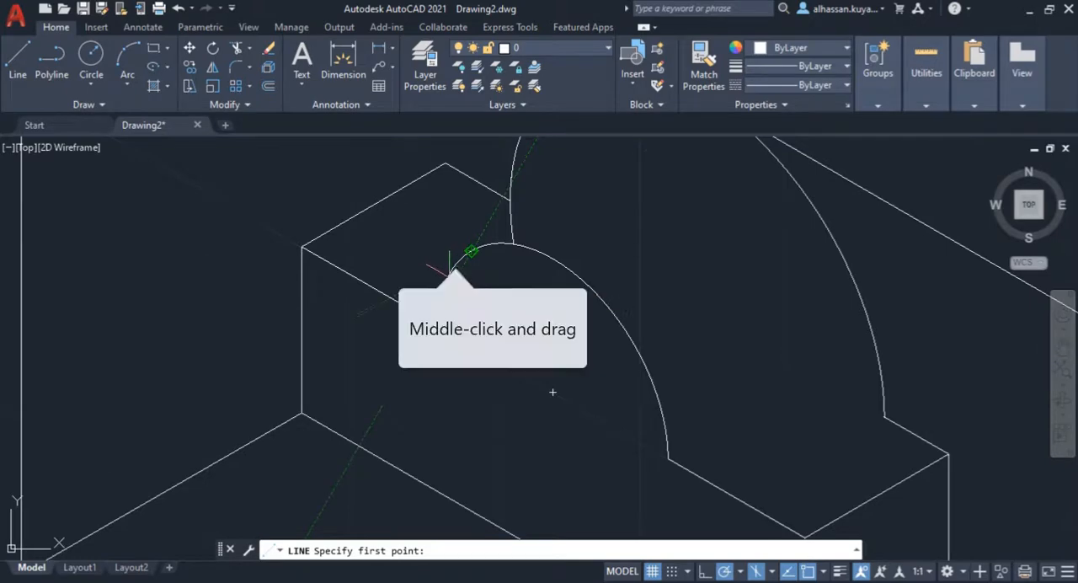
{"action": "middle_click_drag", "start_coordinate": [449, 269], "coordinate": [426, 311]}
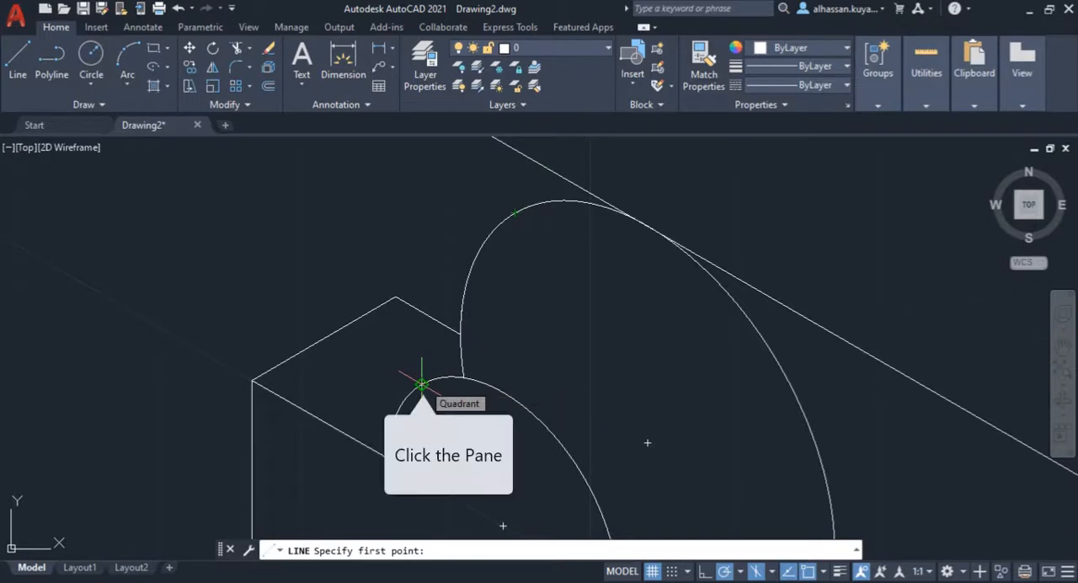
{"action": "left_click", "coordinate": [422, 384]}
{"action": "left_click", "coordinate": [514, 213]}
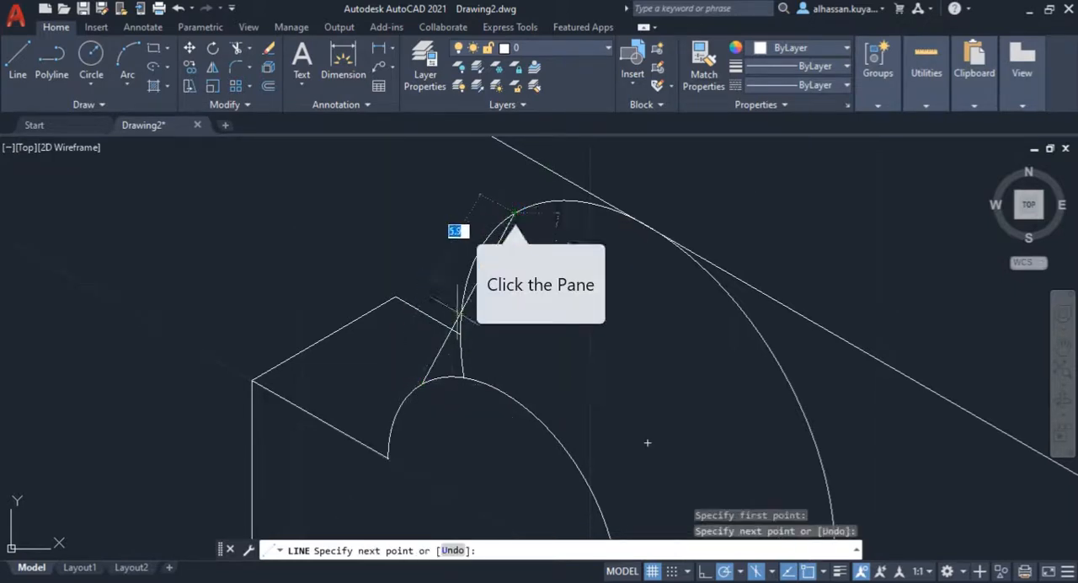
{"action": "scroll", "coordinate": [447, 330], "scroll_direction": "down", "scroll_amount": 5}
{"action": "key", "text": "Return"}
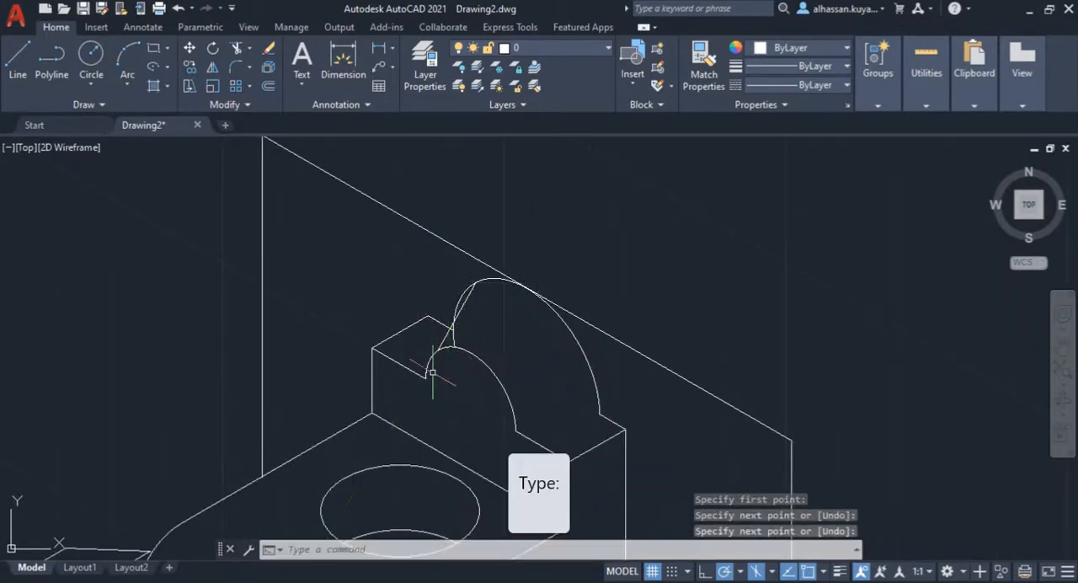
Step: Draw a line from the right end of the R8 arc to the right end of the R13 arc
{"action": "key", "text": "Return"}
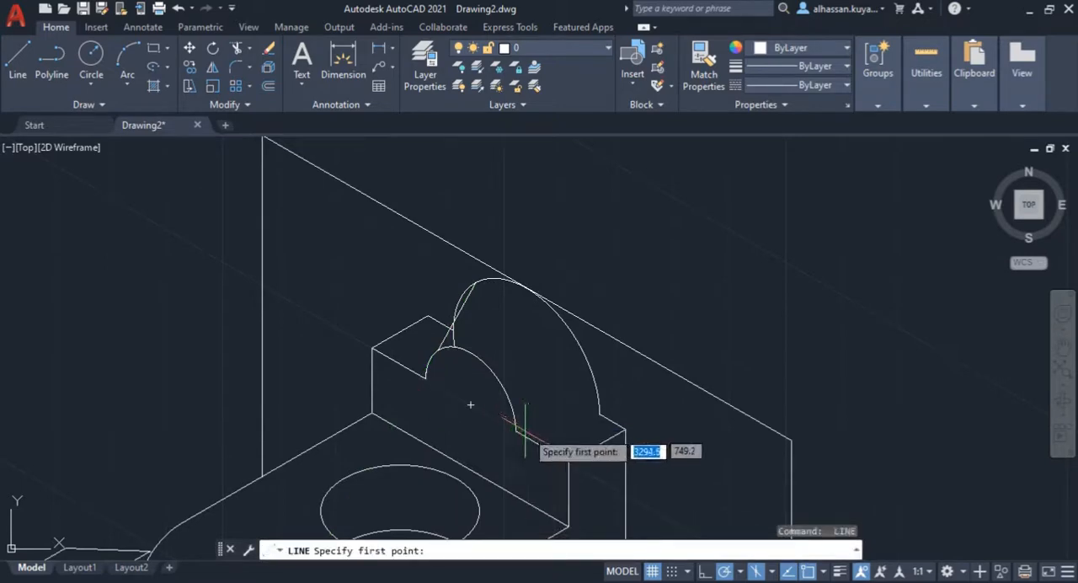
{"action": "left_click", "coordinate": [516, 431]}
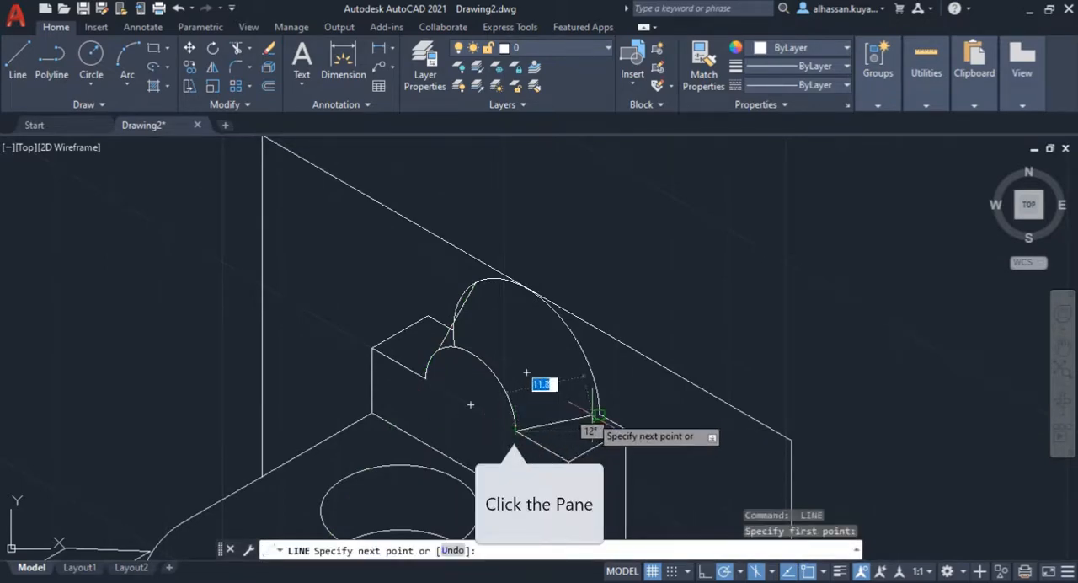
{"action": "left_click", "coordinate": [600, 415]}
{"action": "key", "text": "Return"}
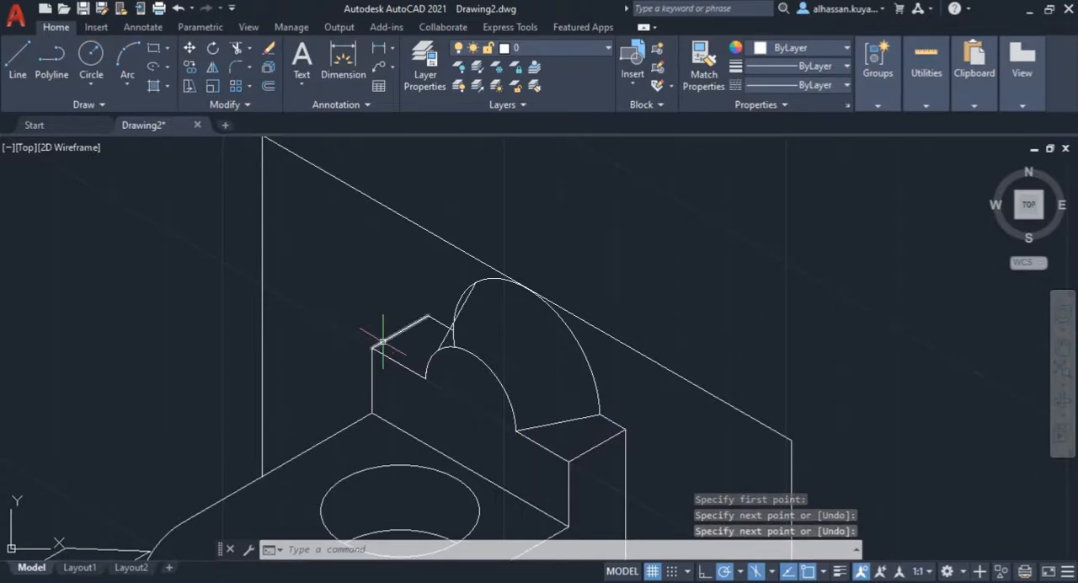
Step: Check in the Assignment 2 reference drawing how the R8 and R13 arcs are joined on the upright
{"action": "left_click", "coordinate": [249, 52]}
{"action": "scroll", "coordinate": [454, 273], "scroll_direction": "up", "scroll_amount": 4}
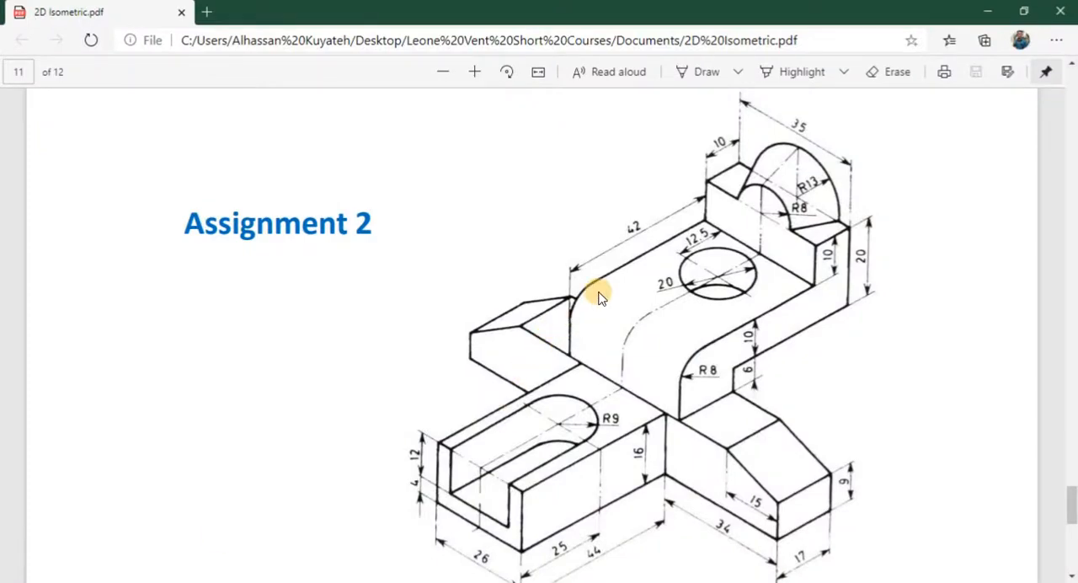
{"action": "left_click", "coordinate": [185, 581]}
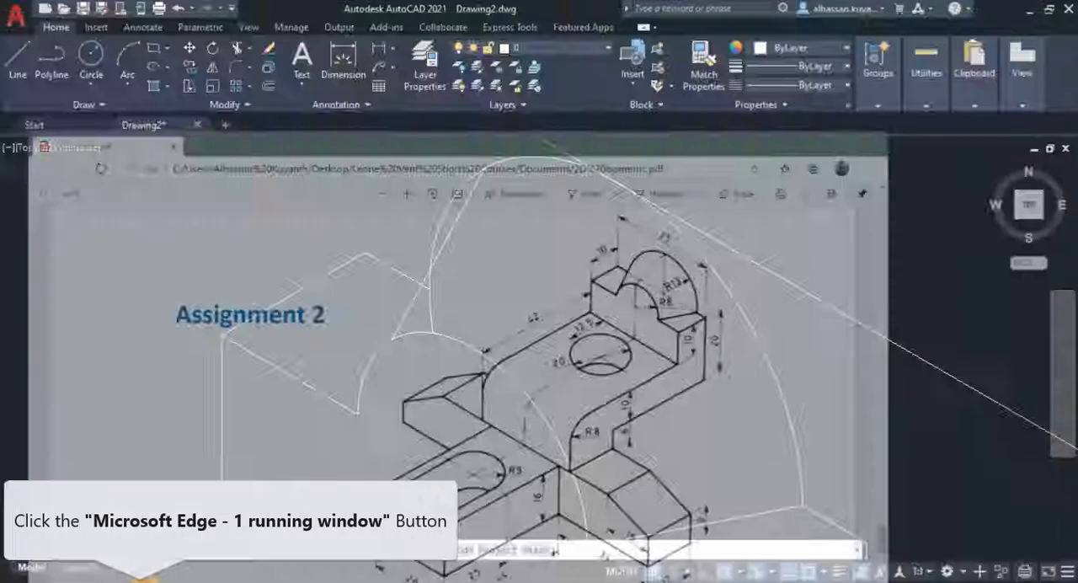
{"action": "scroll", "coordinate": [400, 389], "scroll_direction": "down", "scroll_amount": 2}
{"action": "middle_click_drag", "start_coordinate": [401, 389], "coordinate": [391, 462]}
{"action": "key", "text": "Escape"}
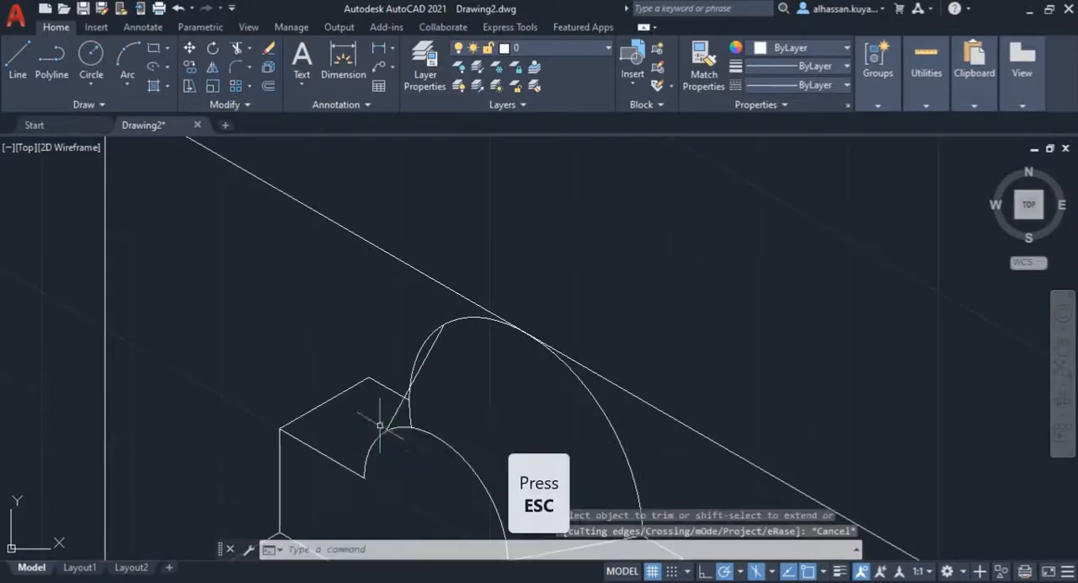
{"action": "key", "text": "space"}
{"action": "key", "text": "Escape"}
{"action": "key", "text": "Escape"}
{"action": "key", "text": "Escape"}
Step: Delete the line joining the upper-left quadrants of the R8 and R13 arcs
{"action": "left_click", "coordinate": [18, 70]}
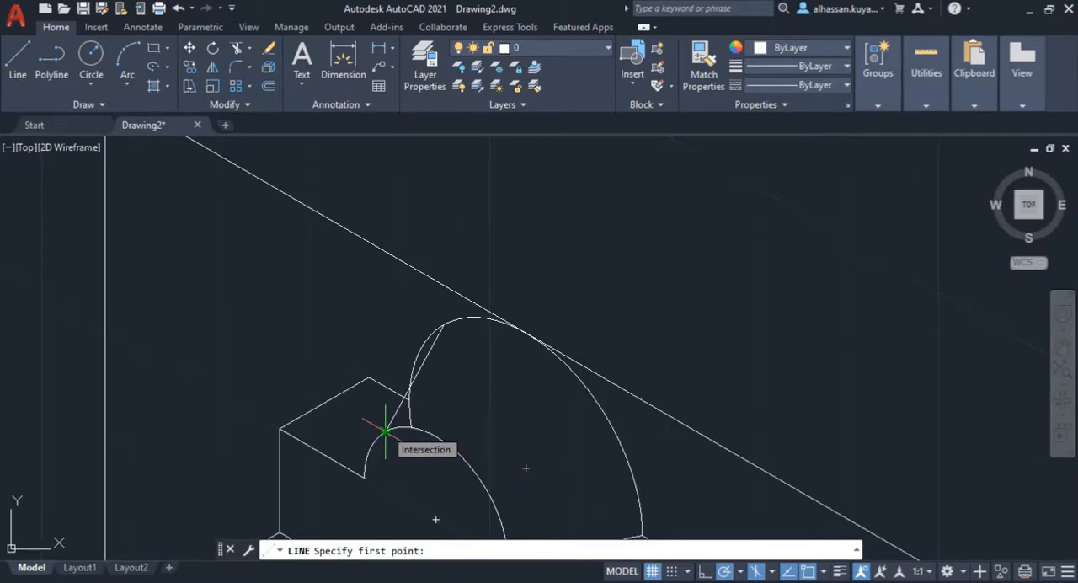
{"action": "scroll", "coordinate": [385, 431], "scroll_direction": "up", "scroll_amount": 3}
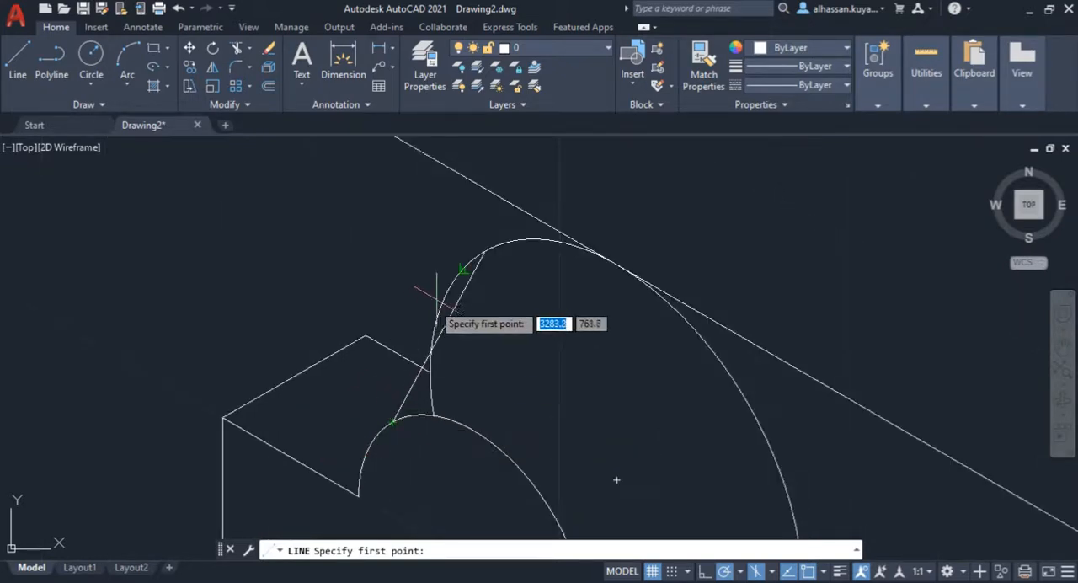
{"action": "key", "text": "Escape"}
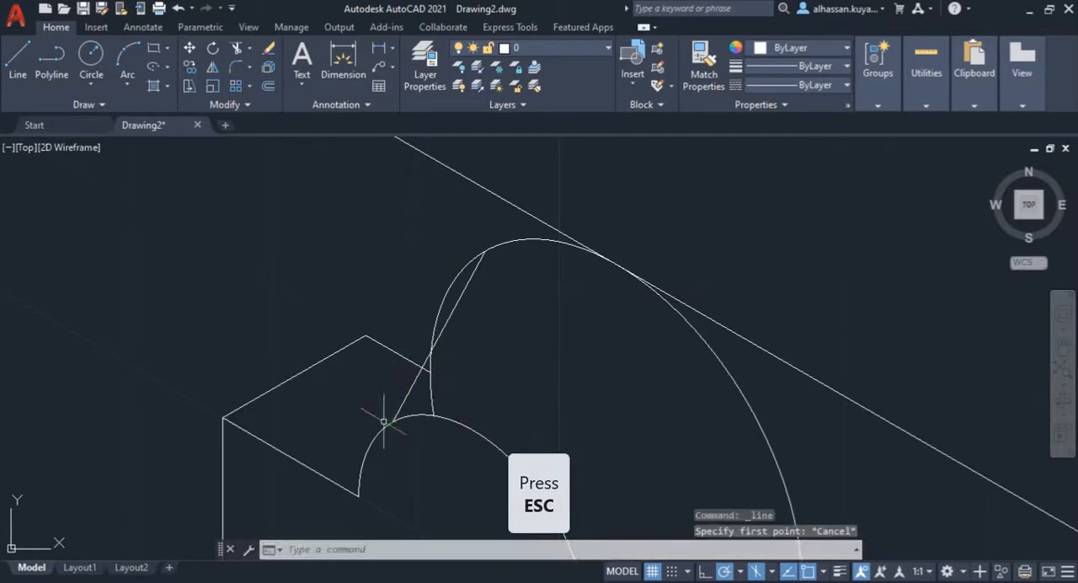
{"action": "key", "text": "Return"}
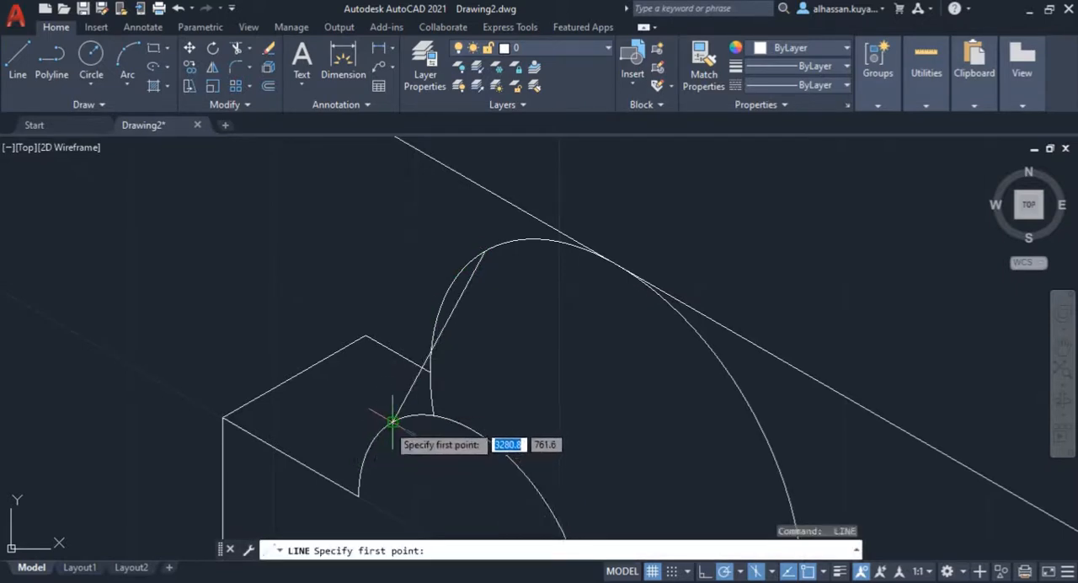
{"action": "key", "text": "Escape"}
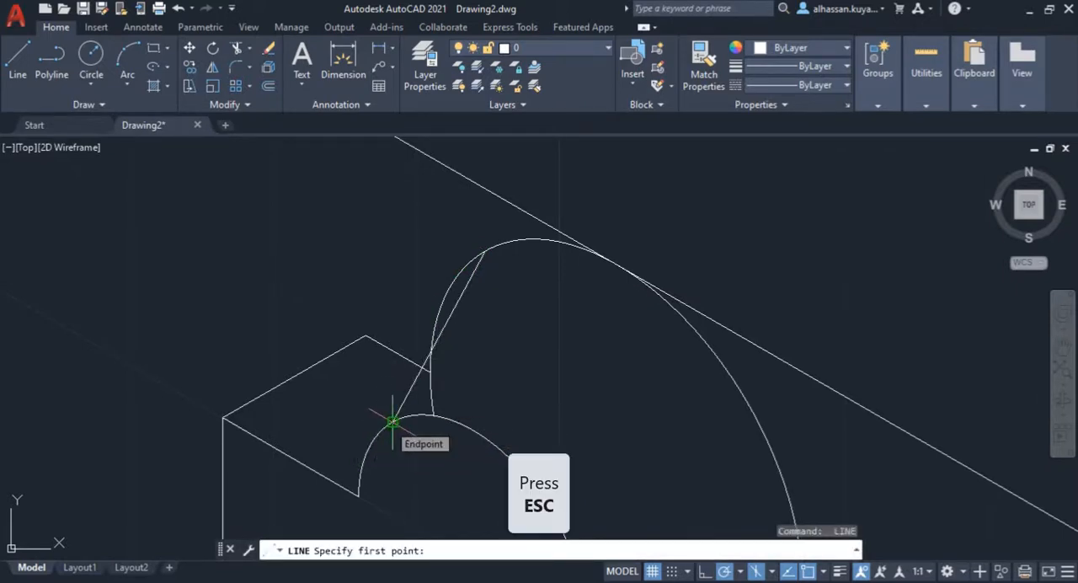
{"action": "left_click", "coordinate": [404, 401]}
{"action": "key", "text": "Delete"}
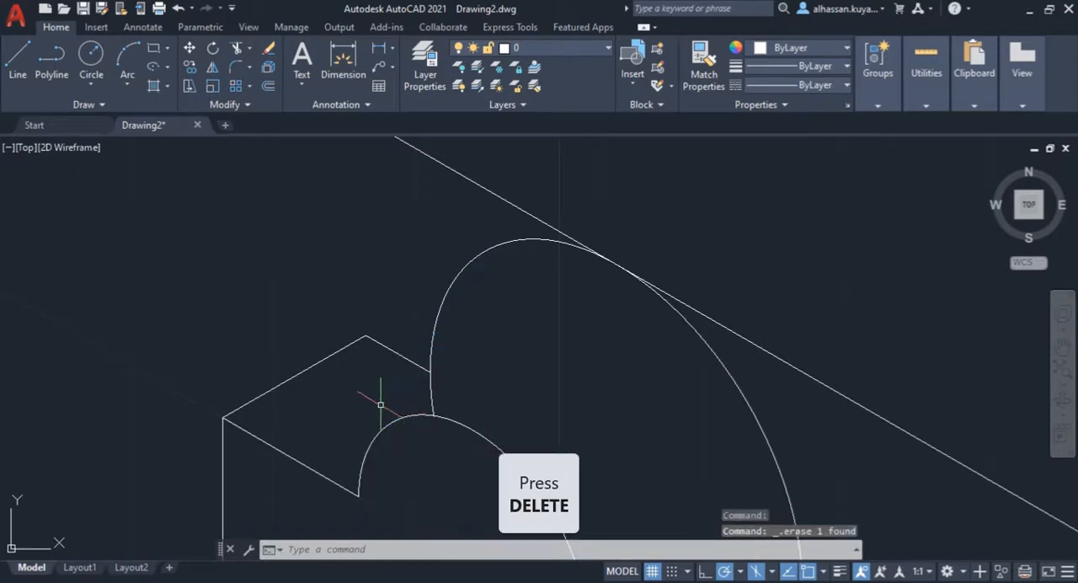
{"action": "left_click", "coordinate": [17, 59]}
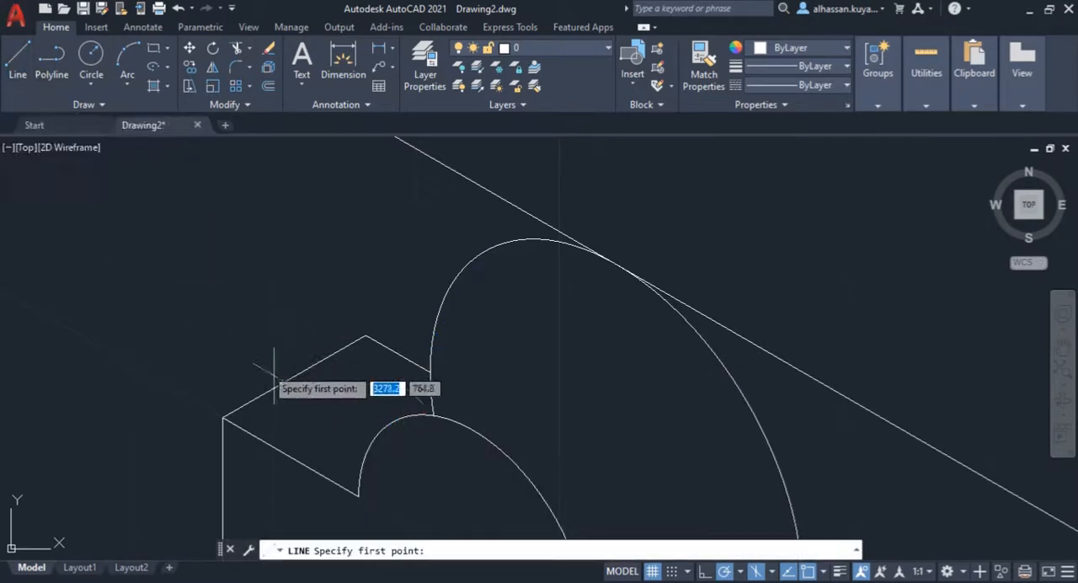
{"action": "left_click", "coordinate": [391, 421]}
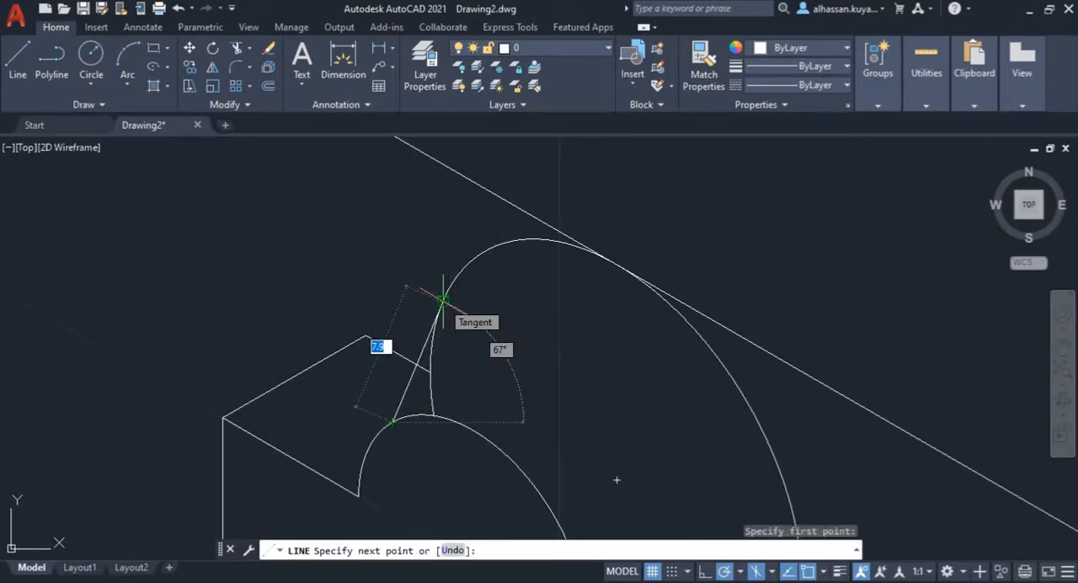
{"action": "key", "text": "Escape"}
{"action": "key", "text": "Escape"}
{"action": "key", "text": "Escape"}
{"action": "key", "text": "Escape"}
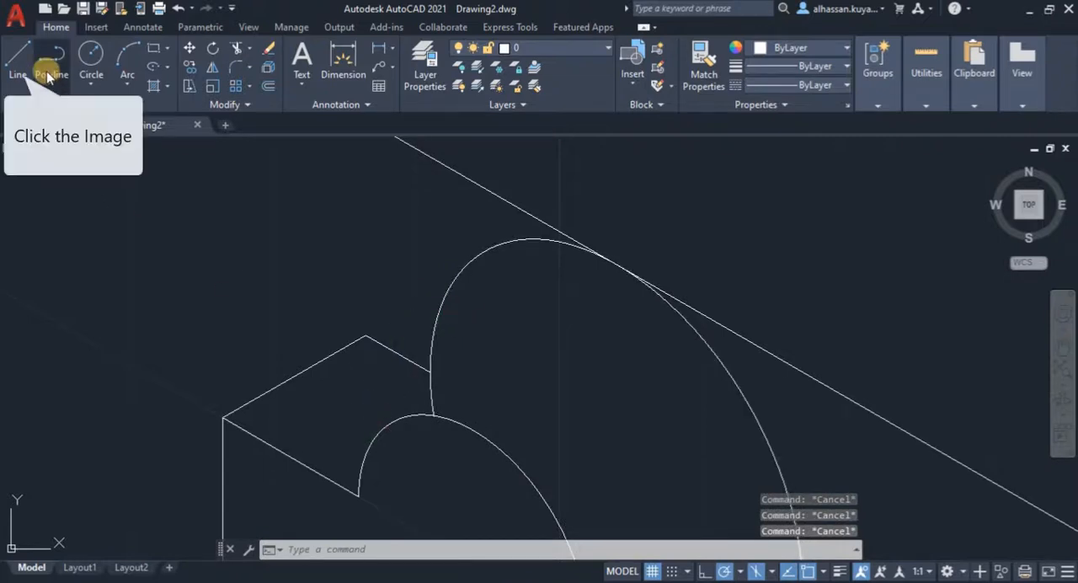
Step: Draw a line tangent to the left sides of both arcs, from the R13 arc down to the R8 arc
{"action": "left_click", "coordinate": [18, 57]}
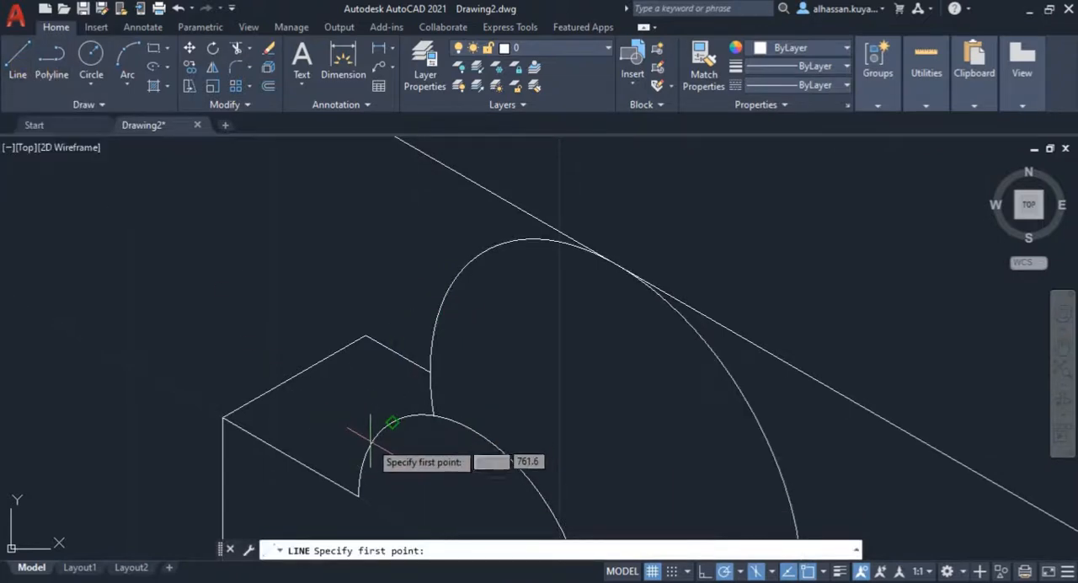
{"action": "scroll", "coordinate": [414, 338], "scroll_direction": "down", "scroll_amount": 2}
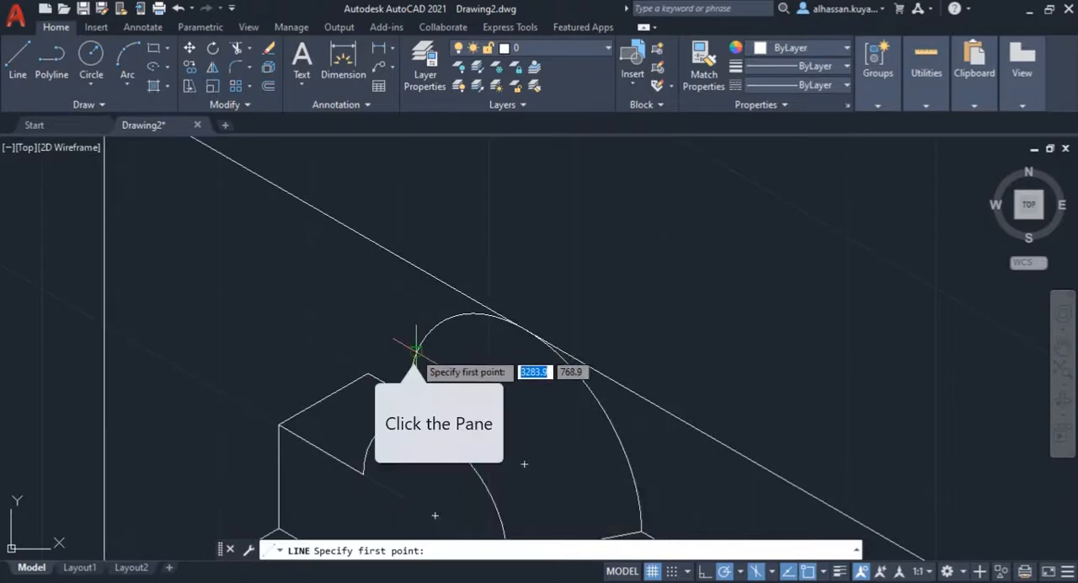
{"action": "left_click", "coordinate": [416, 352]}
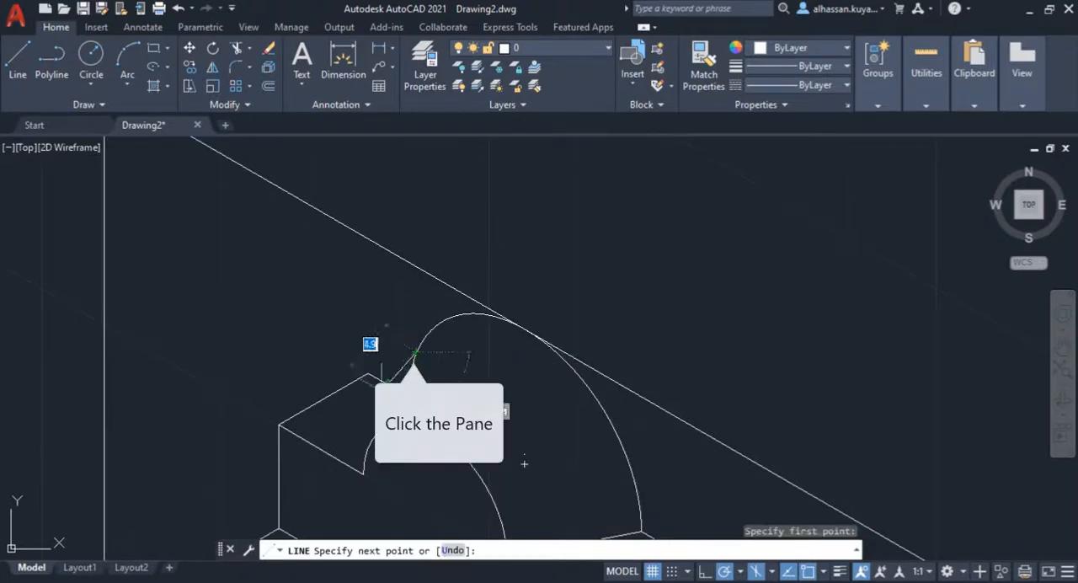
{"action": "left_click", "coordinate": [369, 441]}
{"action": "key", "text": "Return"}
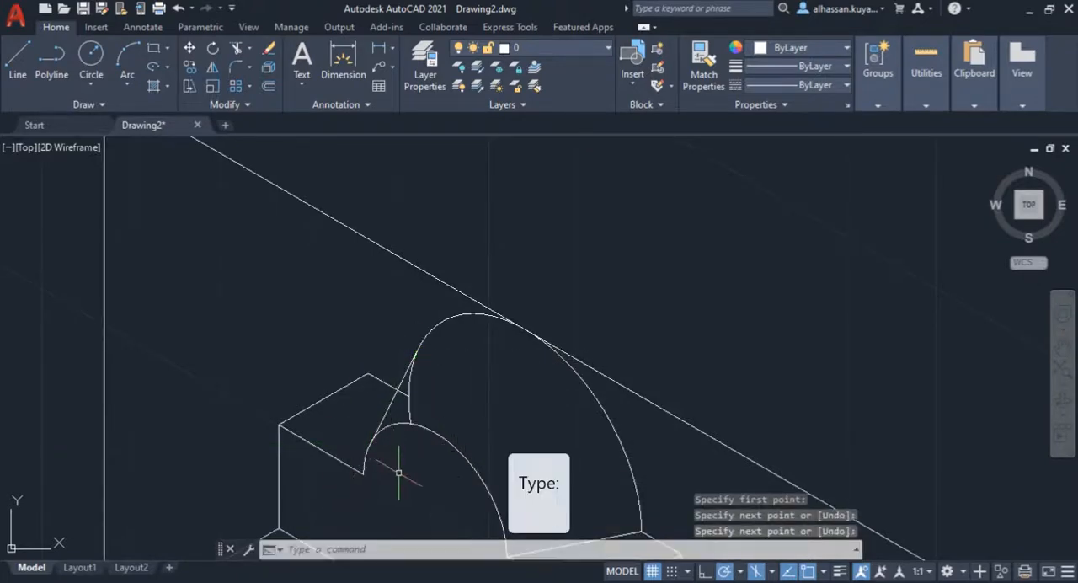
Step: Trim the leftover R13 arc segment and the block's rear top edge back to the tangent line joining the two arcs
{"action": "scroll", "coordinate": [398, 473], "scroll_direction": "up", "scroll_amount": 2}
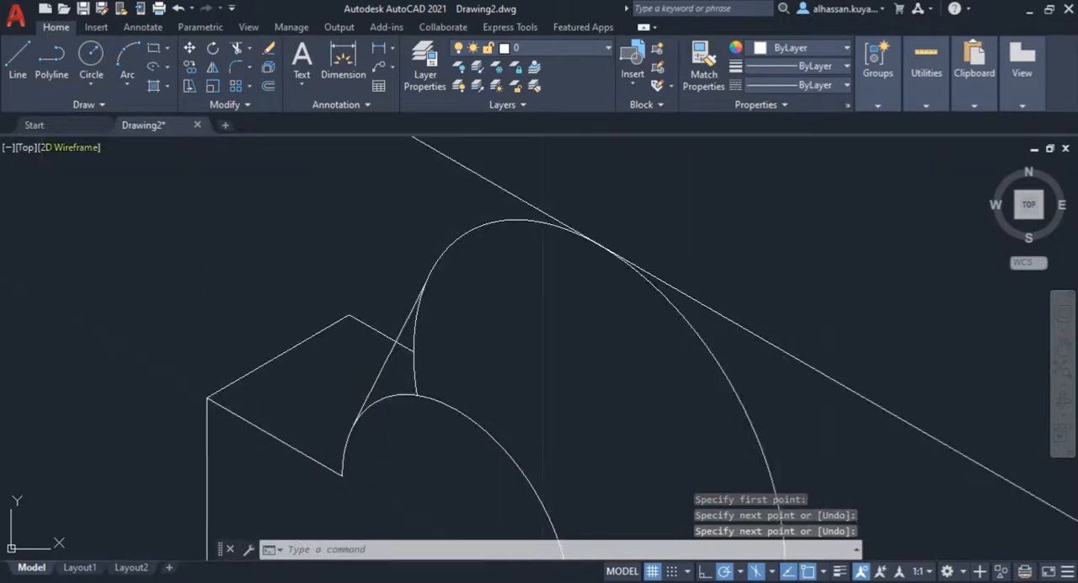
{"action": "left_click", "coordinate": [235, 47]}
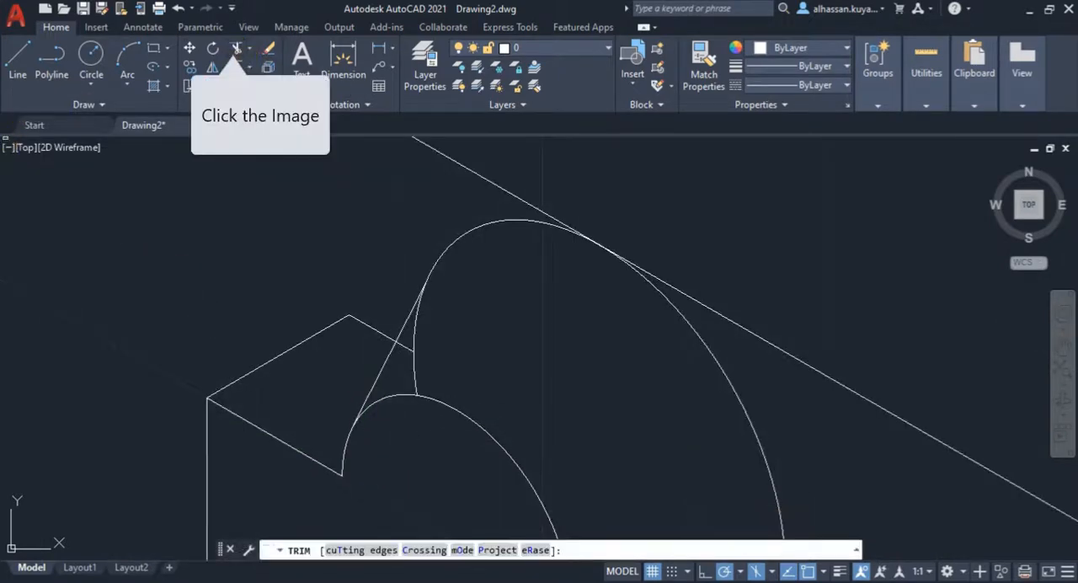
{"action": "left_click", "coordinate": [414, 337]}
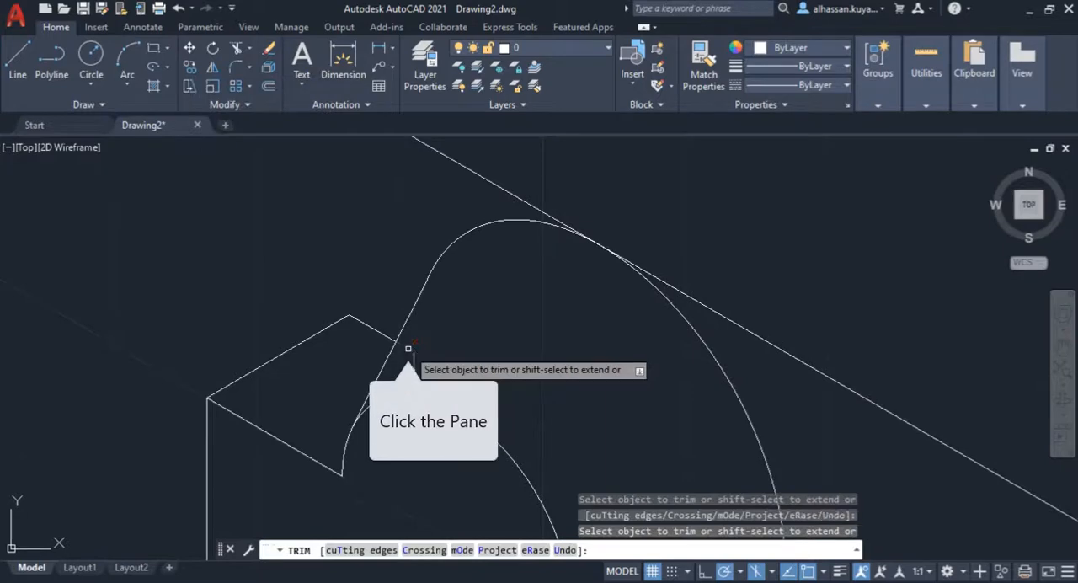
{"action": "left_click", "coordinate": [416, 366]}
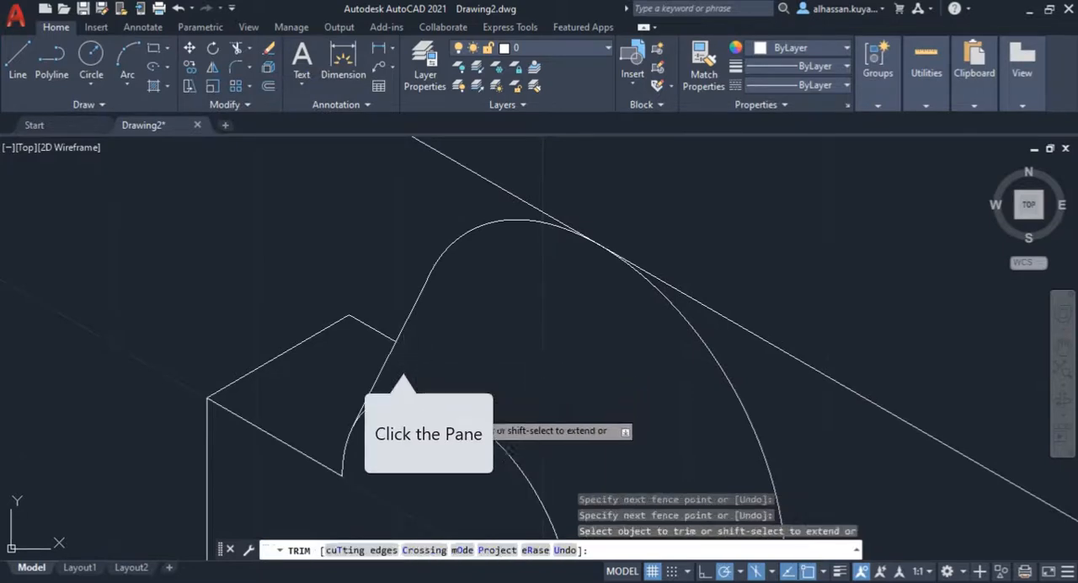
{"action": "scroll", "coordinate": [398, 420], "scroll_direction": "down", "scroll_amount": 4}
{"action": "middle_click_drag", "start_coordinate": [403, 457], "coordinate": [425, 341]}
{"action": "key", "text": "Escape"}
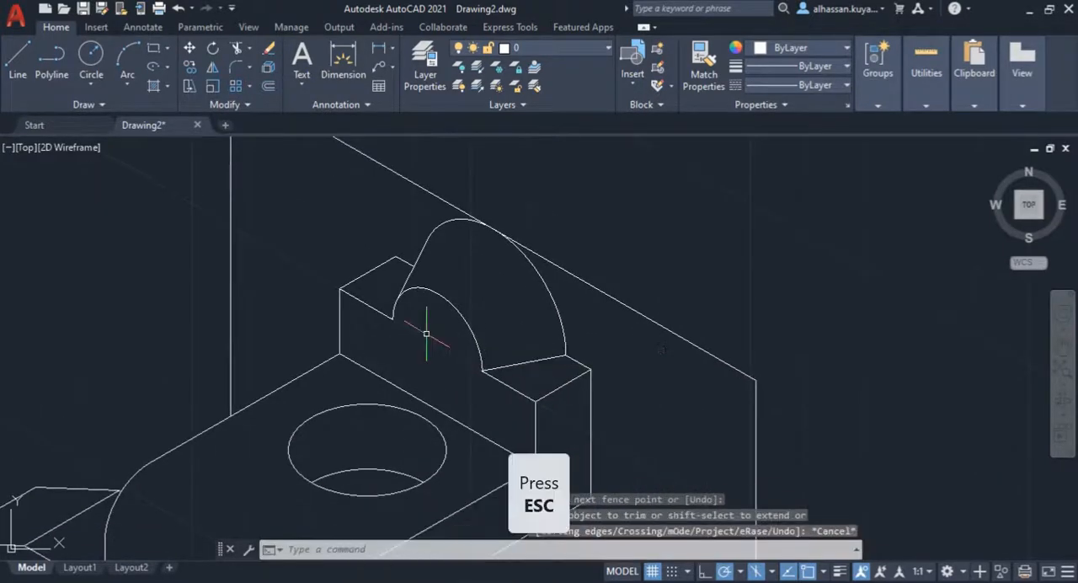
Step: Delete the four remaining construction lines that frame the space behind the rear upright
{"action": "scroll", "coordinate": [301, 313], "scroll_direction": "down", "scroll_amount": 2}
{"action": "left_click", "coordinate": [260, 290]}
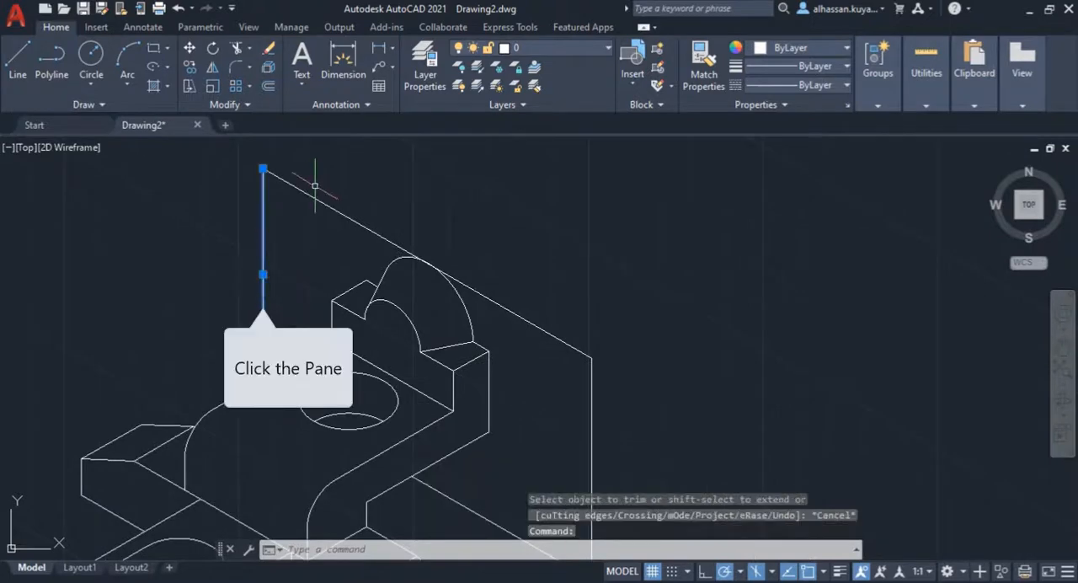
{"action": "left_click", "coordinate": [317, 203]}
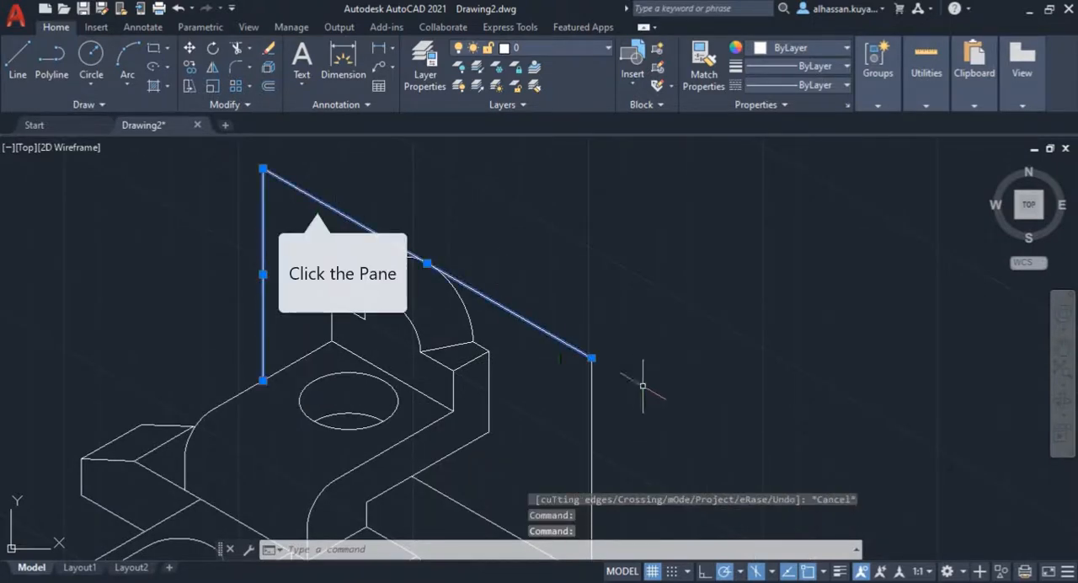
{"action": "left_click", "coordinate": [592, 384]}
{"action": "scroll", "coordinate": [592, 383], "scroll_direction": "down", "scroll_amount": 3}
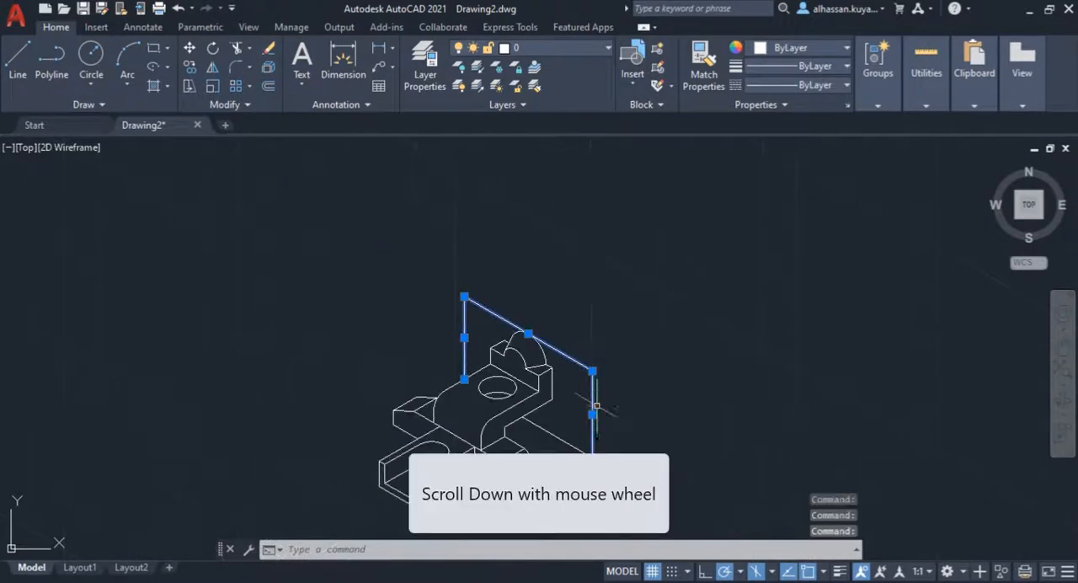
{"action": "left_click", "coordinate": [564, 440]}
{"action": "key", "text": "Delete"}
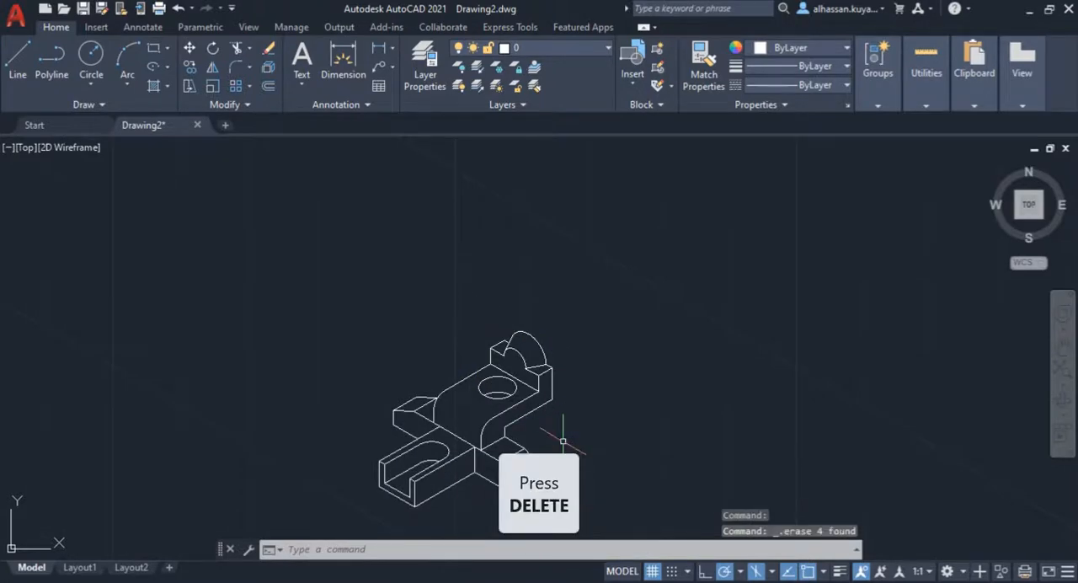
Step: Compare the finished isometric part with the Assignment 2 reference drawing and inspect its slot, hole and rounded features
{"action": "scroll", "coordinate": [474, 481], "scroll_direction": "up", "scroll_amount": 3}
{"action": "scroll", "coordinate": [501, 421], "scroll_direction": "down", "scroll_amount": 3}
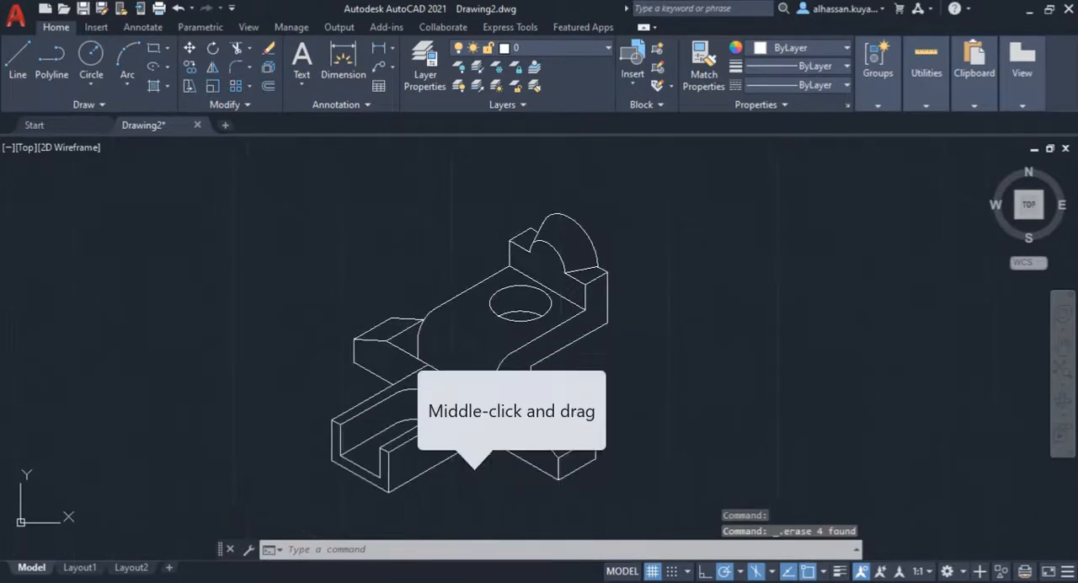
{"action": "scroll", "coordinate": [490, 447], "scroll_direction": "up", "scroll_amount": 2}
{"action": "scroll", "coordinate": [490, 445], "scroll_direction": "down", "scroll_amount": 2}
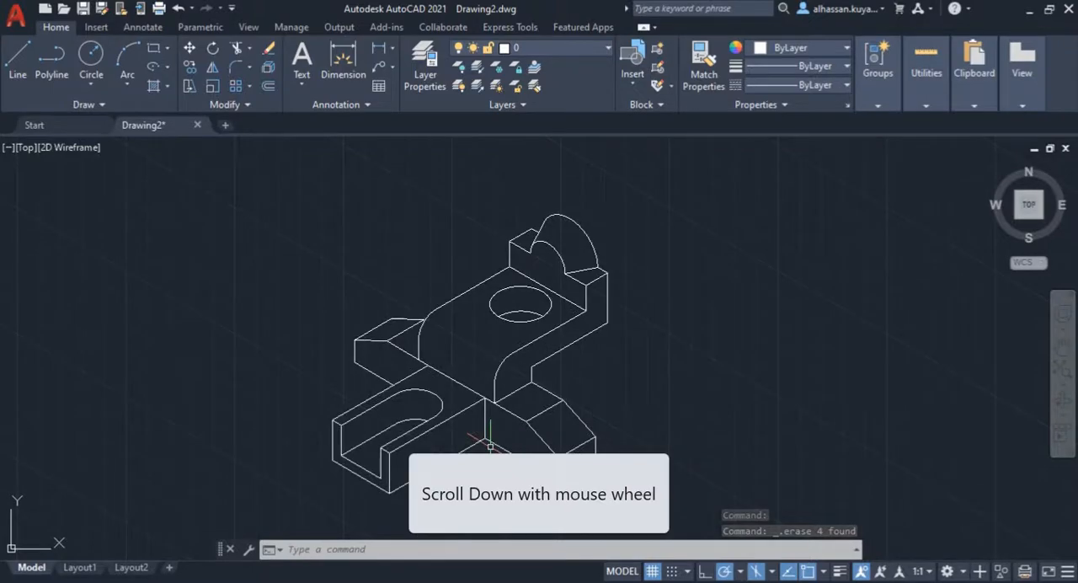
{"action": "left_click", "coordinate": [226, 581]}
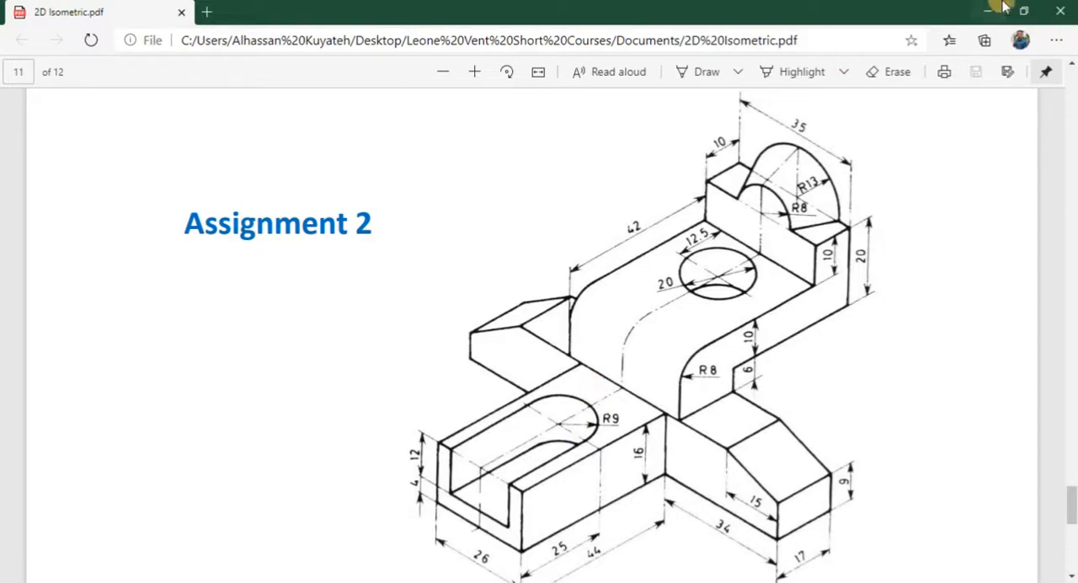
{"action": "left_click", "coordinate": [1000, 15]}
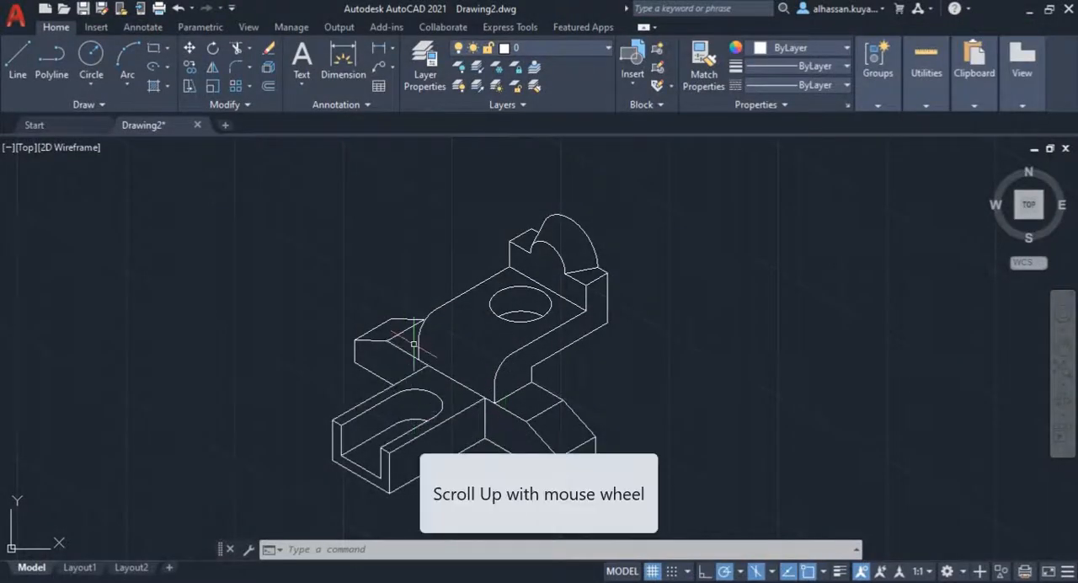
{"action": "scroll", "coordinate": [412, 370], "scroll_direction": "up", "scroll_amount": 4}
{"action": "scroll", "coordinate": [414, 354], "scroll_direction": "down", "scroll_amount": 4}
{"action": "scroll", "coordinate": [415, 347], "scroll_direction": "up", "scroll_amount": 4}
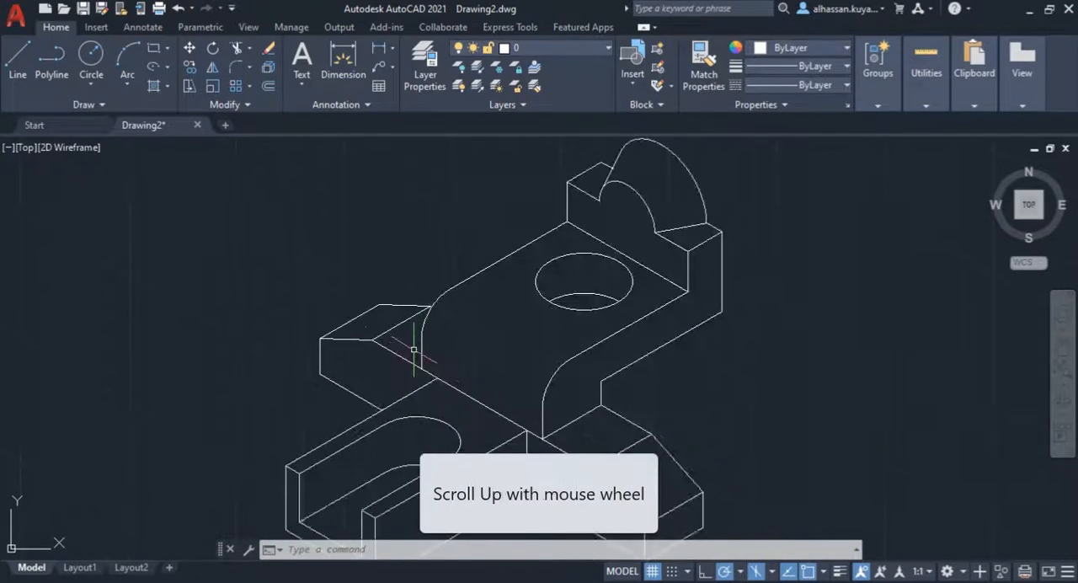
{"action": "scroll", "coordinate": [421, 344], "scroll_direction": "down", "scroll_amount": 4}
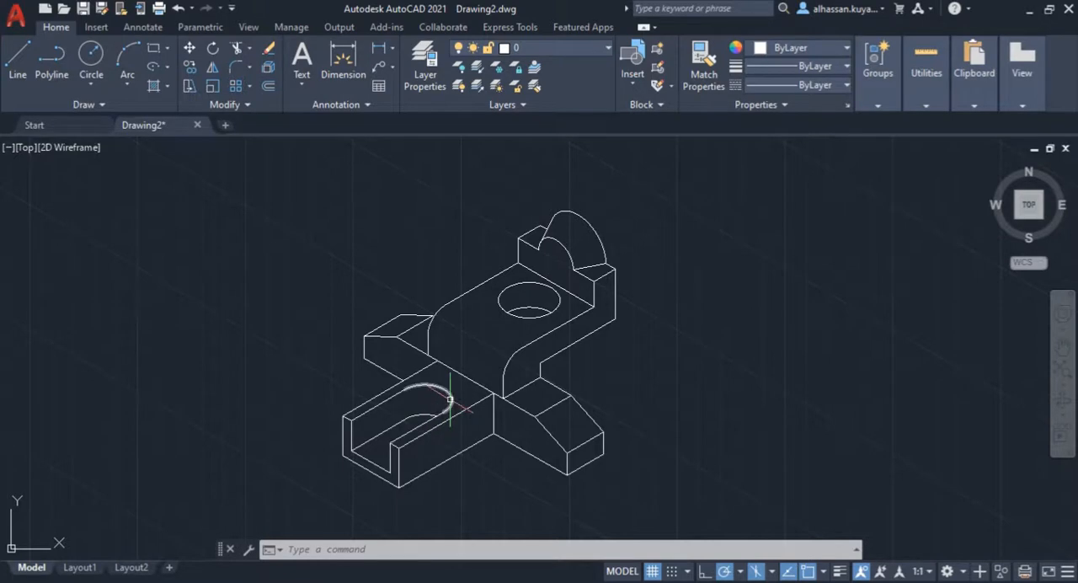
{"action": "scroll", "coordinate": [513, 311], "scroll_direction": "up", "scroll_amount": 4}
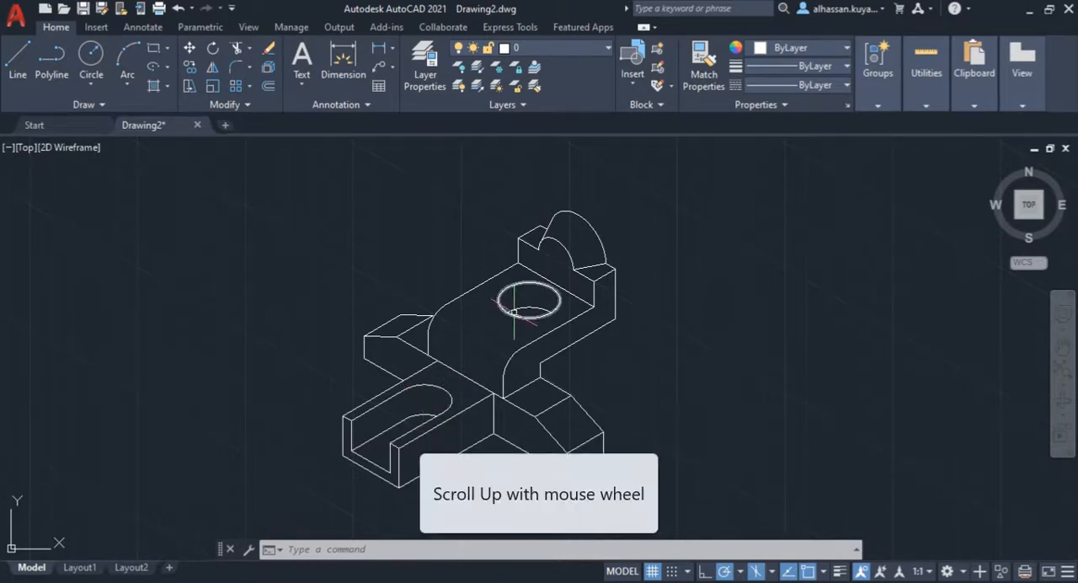
{"action": "scroll", "coordinate": [514, 311], "scroll_direction": "down", "scroll_amount": 4}
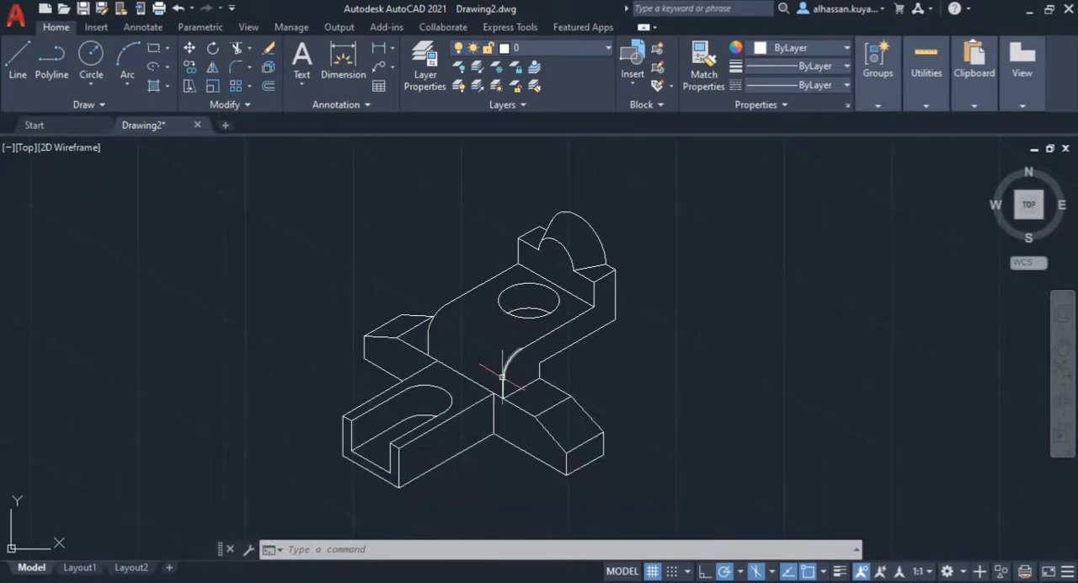